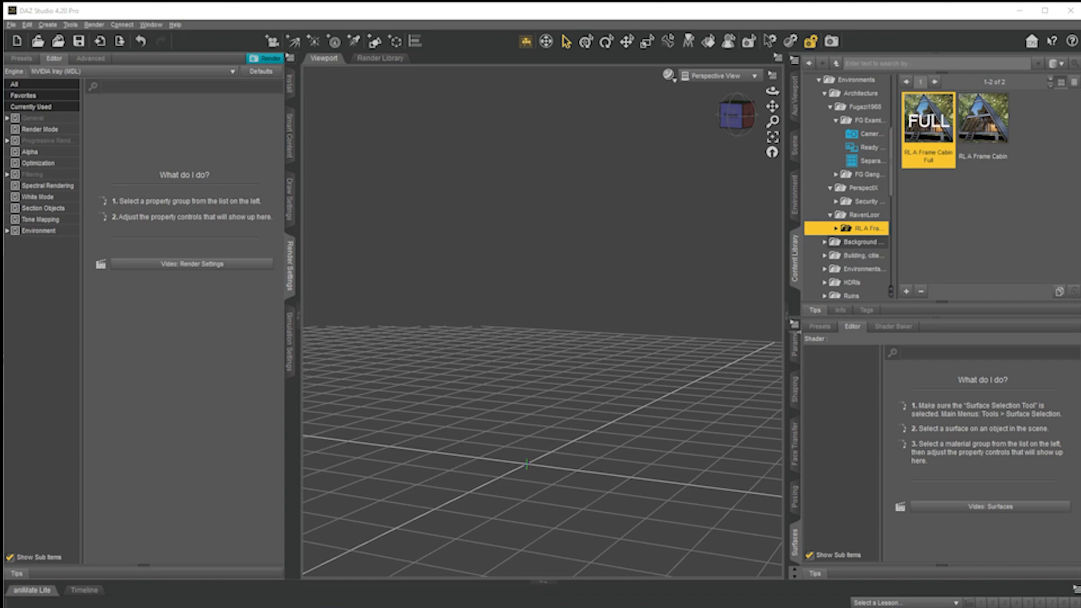
Load the RL A Frame Cabin Full preset into the empty scene.
drag(1080, 59, 736, 24)
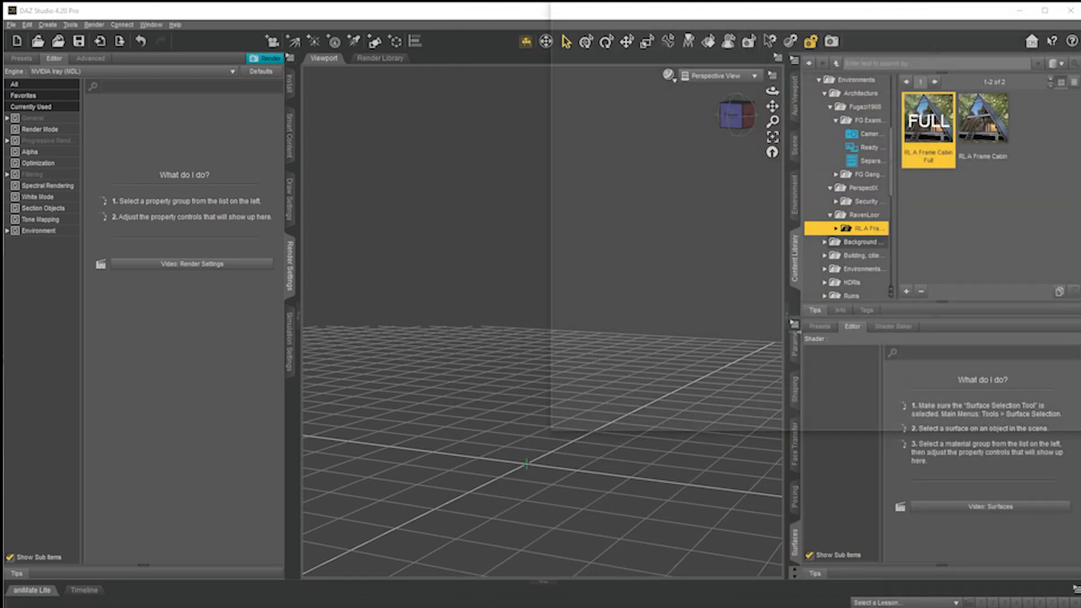
click(849, 25)
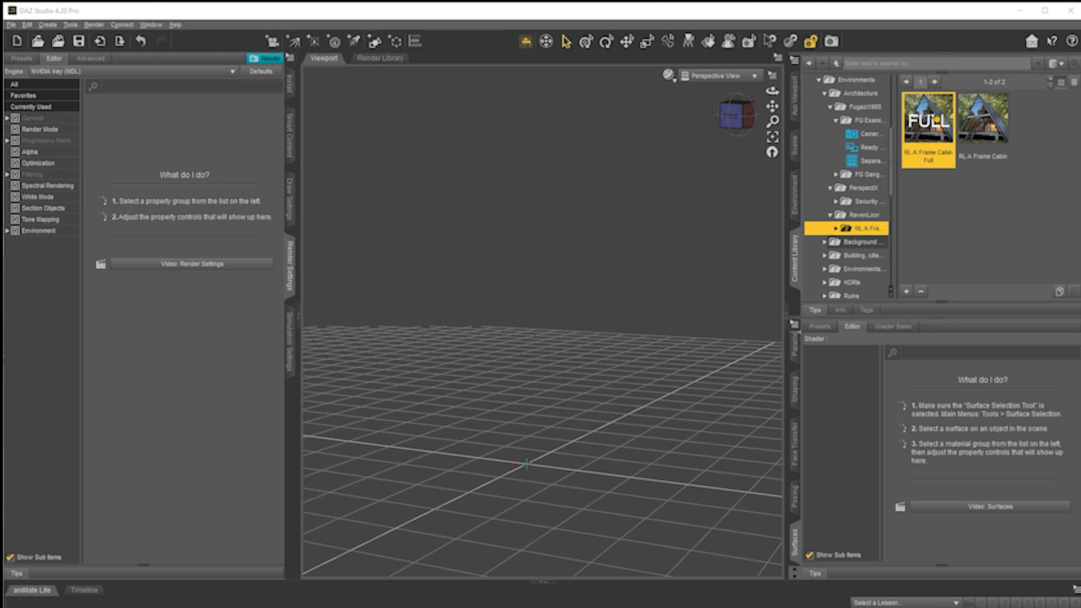
double_click(930, 121)
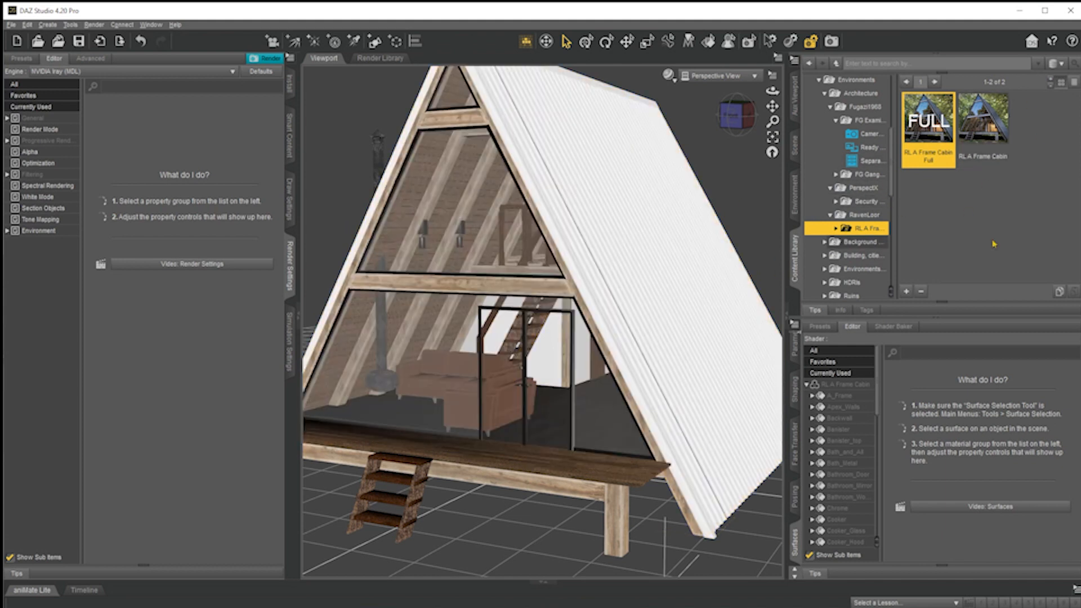
Select the cabin's A-frame shell in the 3D view and look through the scene's node hierarchy.
drag(1080, 40, 450, 17)
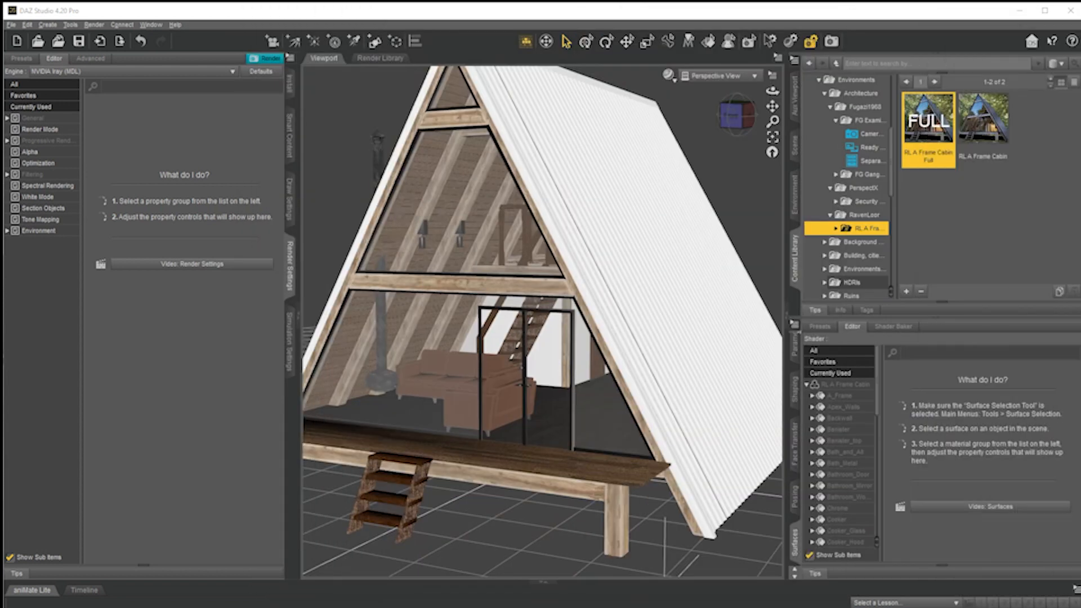
click(648, 198)
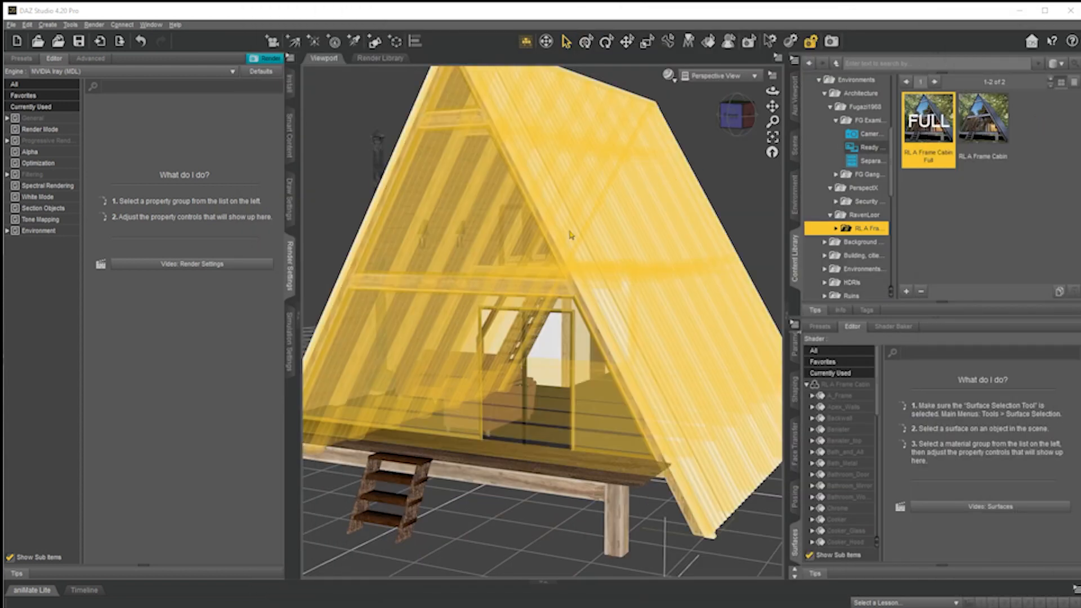
click(796, 146)
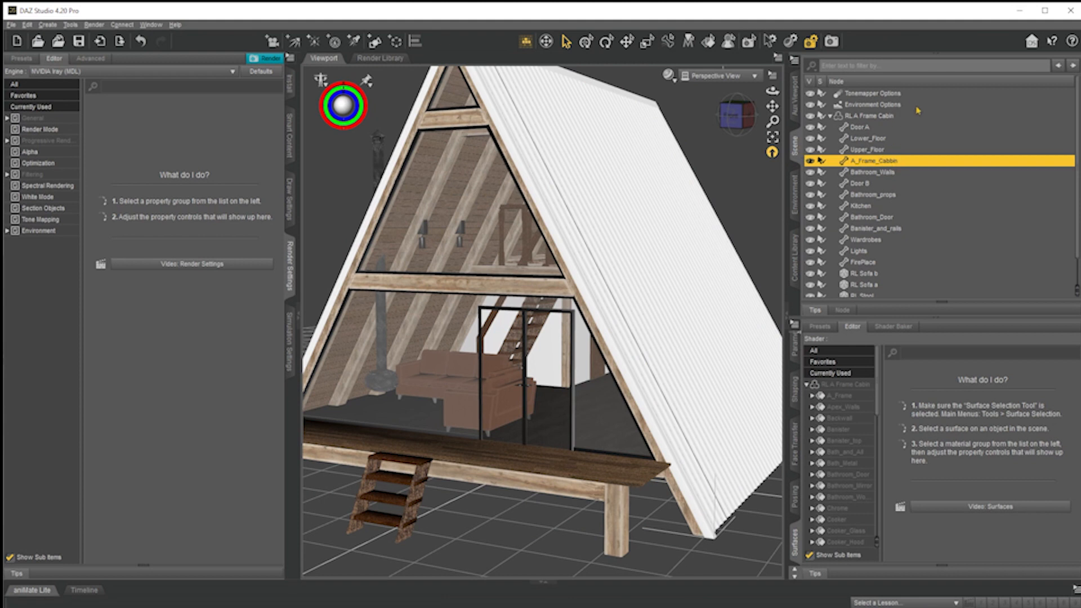
scroll(896, 174, down, 2)
scroll(916, 236, up, 3)
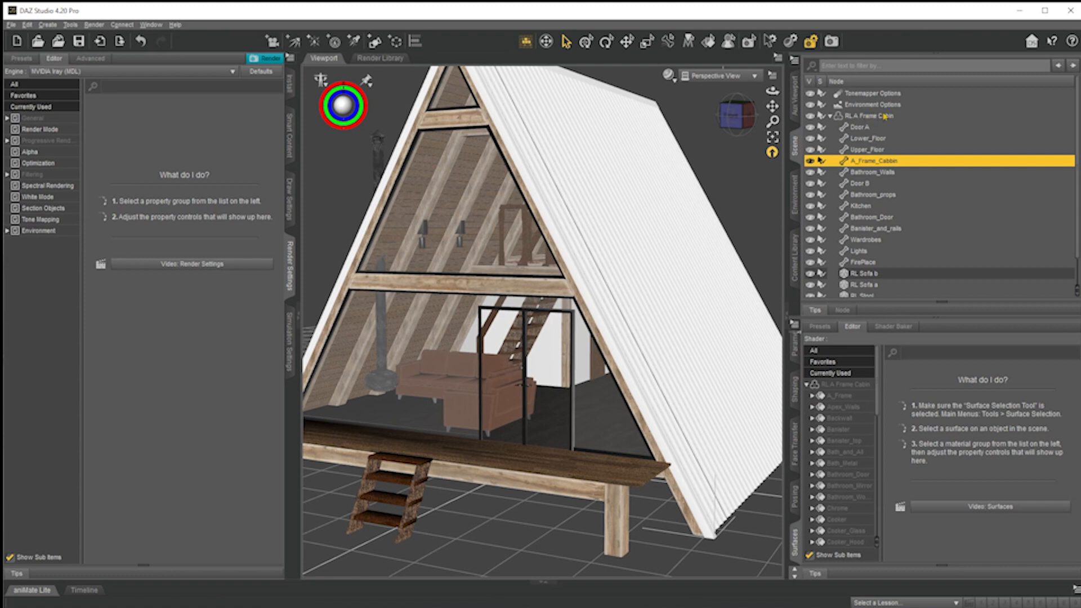
Toggle the RL A Frame Cabin's visibility off and on, expand RL Bed, and examine which nodes are cabin parts and which are separate props.
click(811, 116)
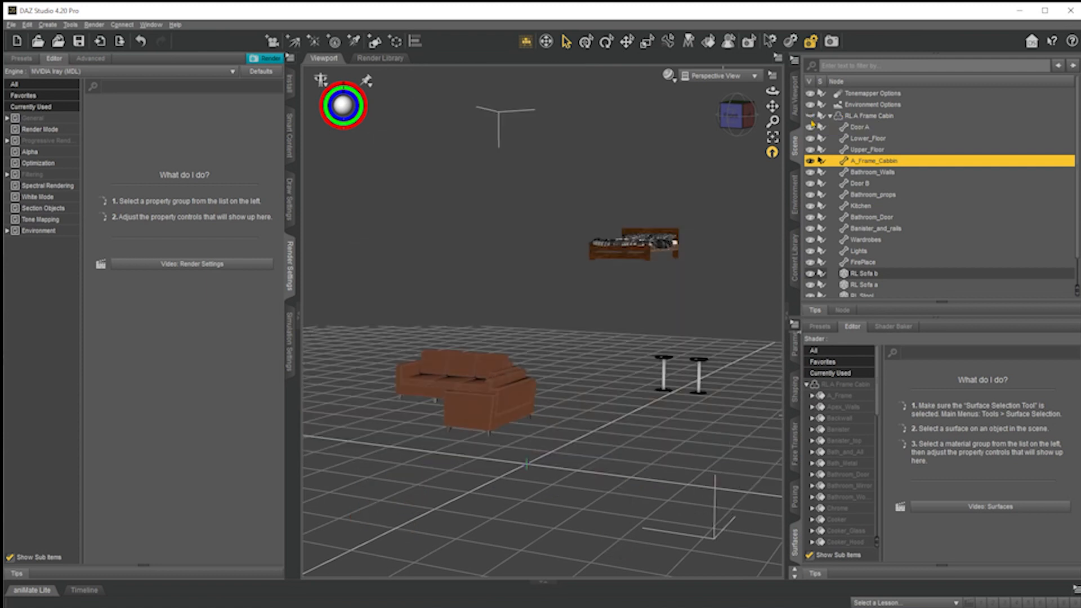
click(810, 117)
scroll(834, 275, down, 2)
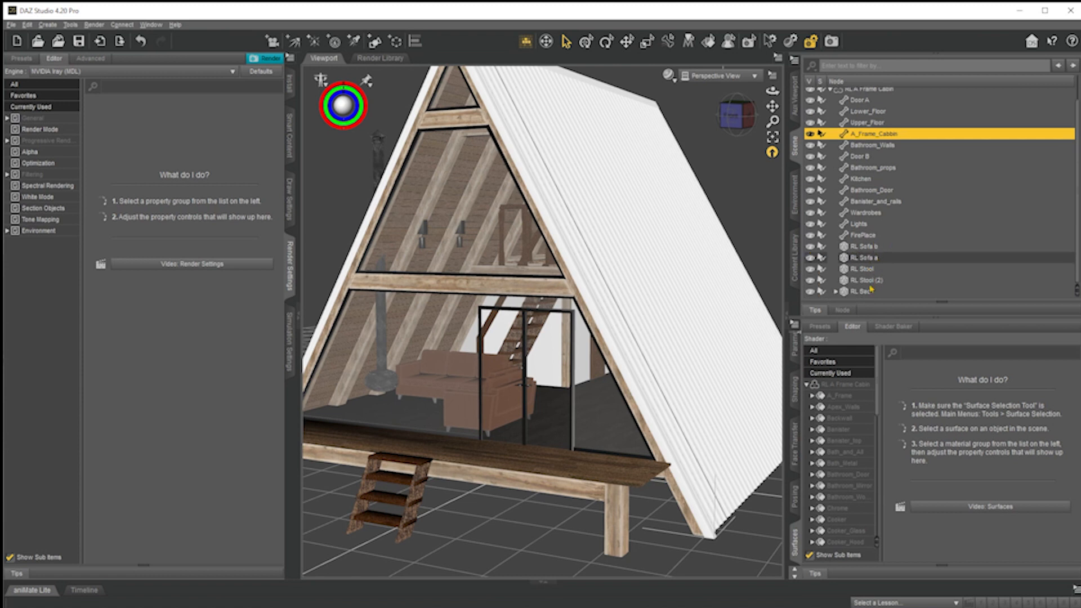
click(836, 291)
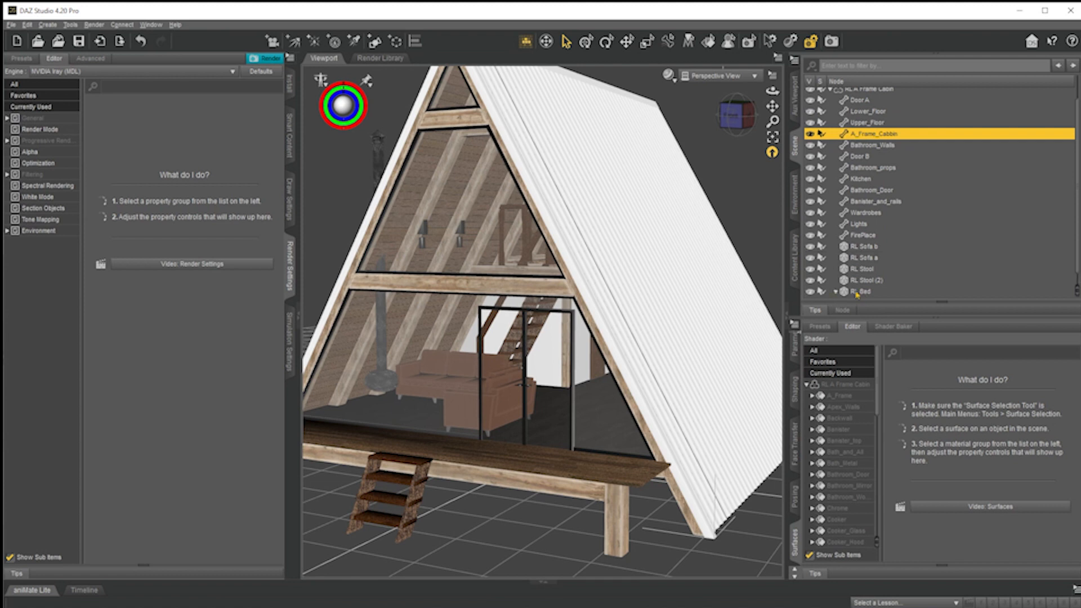
scroll(848, 293, down, 1)
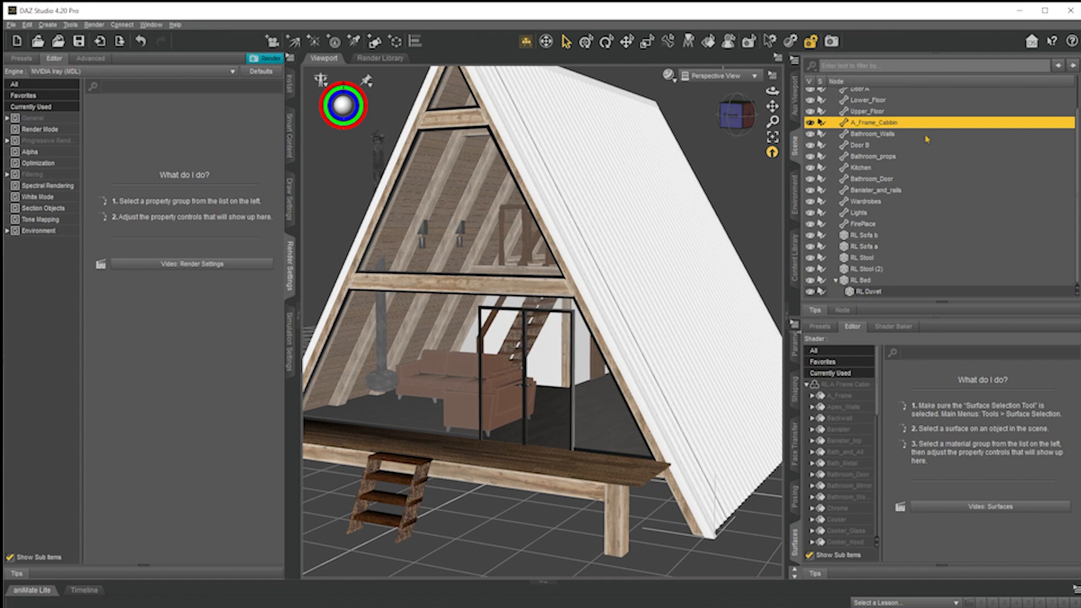
scroll(926, 139, up, 3)
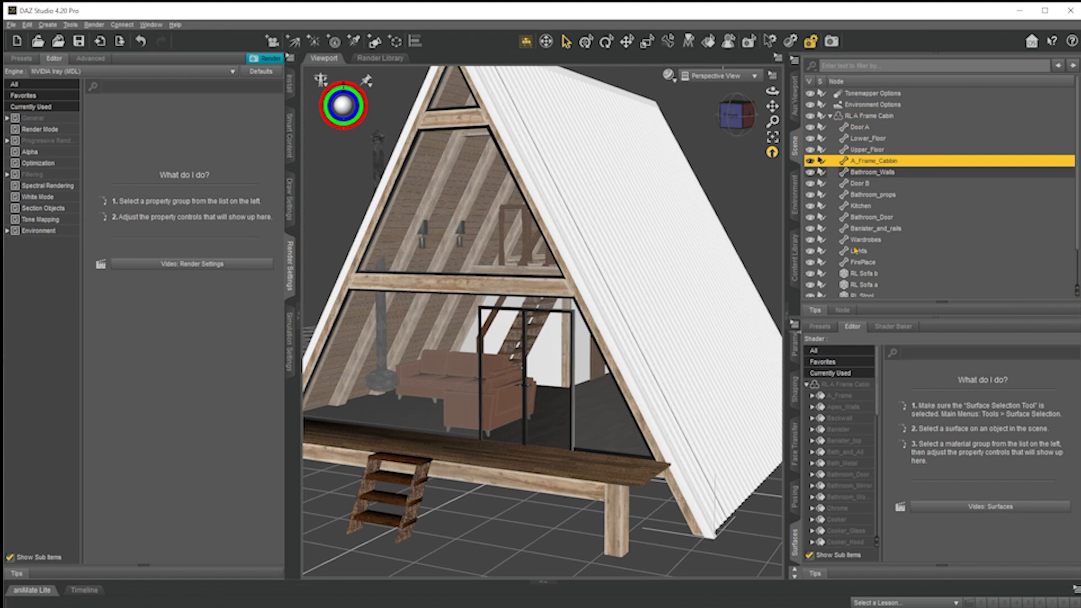
scroll(864, 249, down, 3)
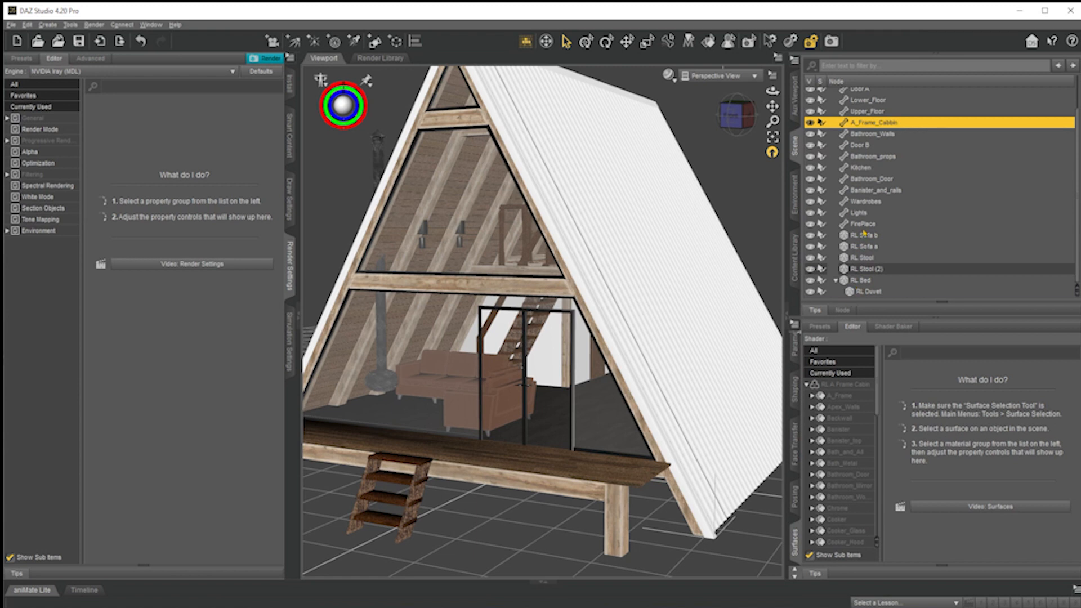
scroll(864, 233, up, 3)
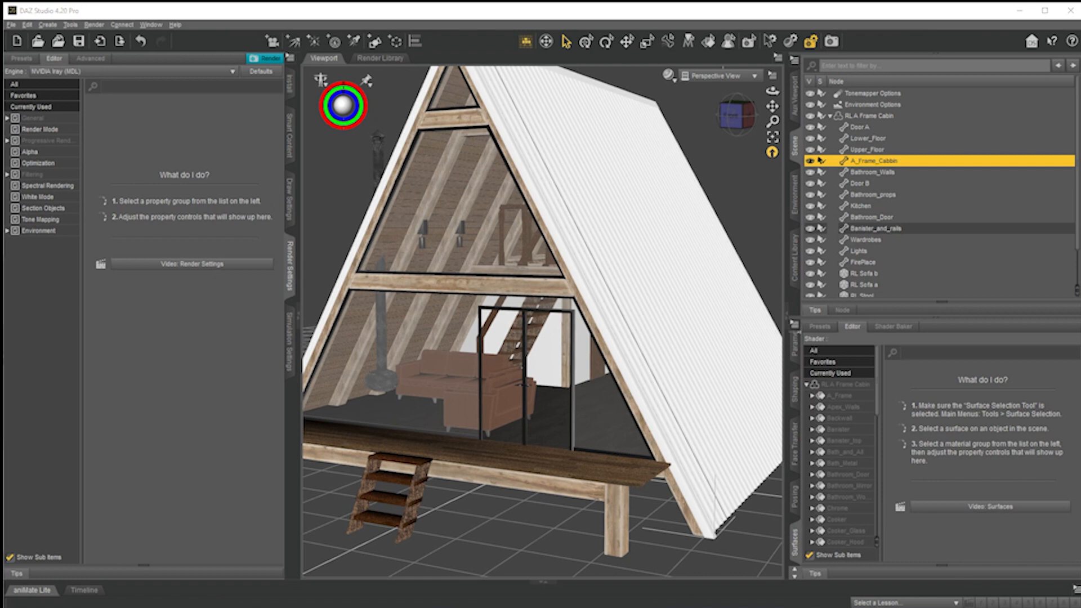
Switch to File Explorer and create a folder named RL inside the Poser 6 Runtime\Geometries folder.
drag(1080, 37, 840, 50)
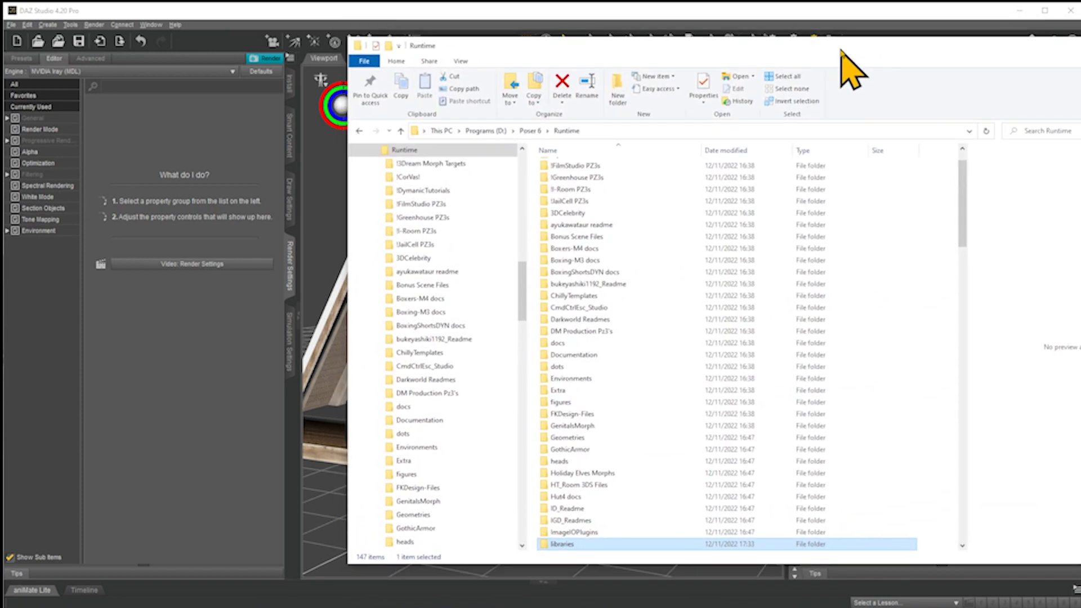
double_click(577, 444)
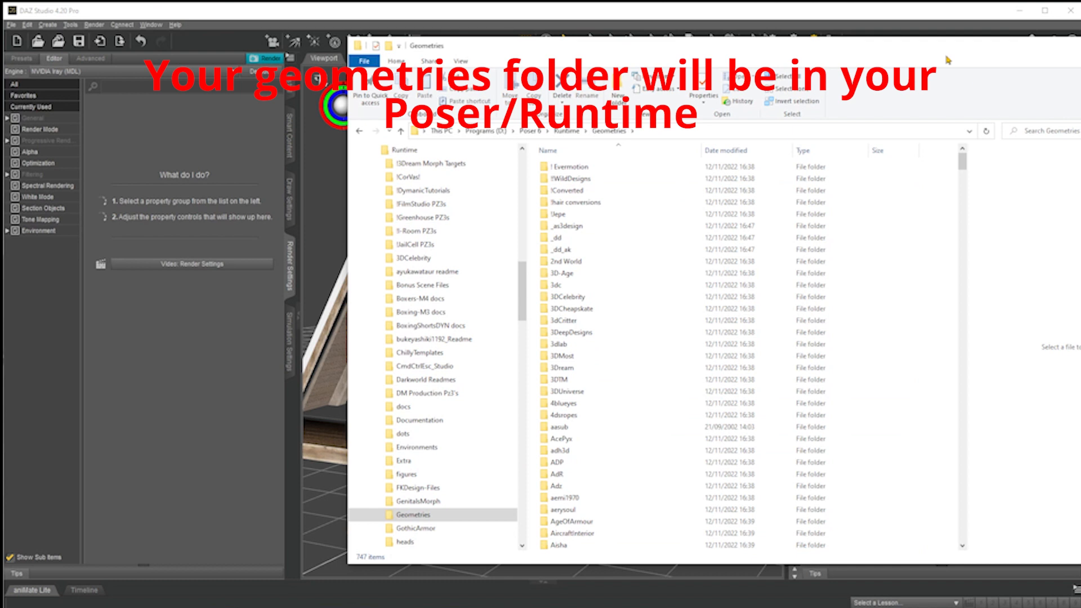
drag(943, 53, 842, 56)
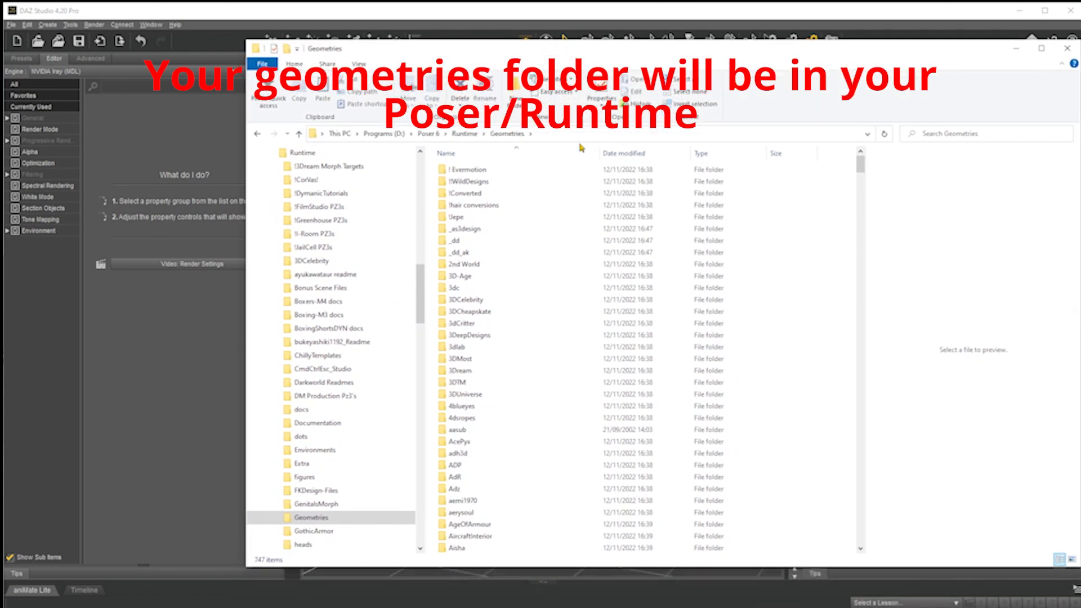
click(510, 137)
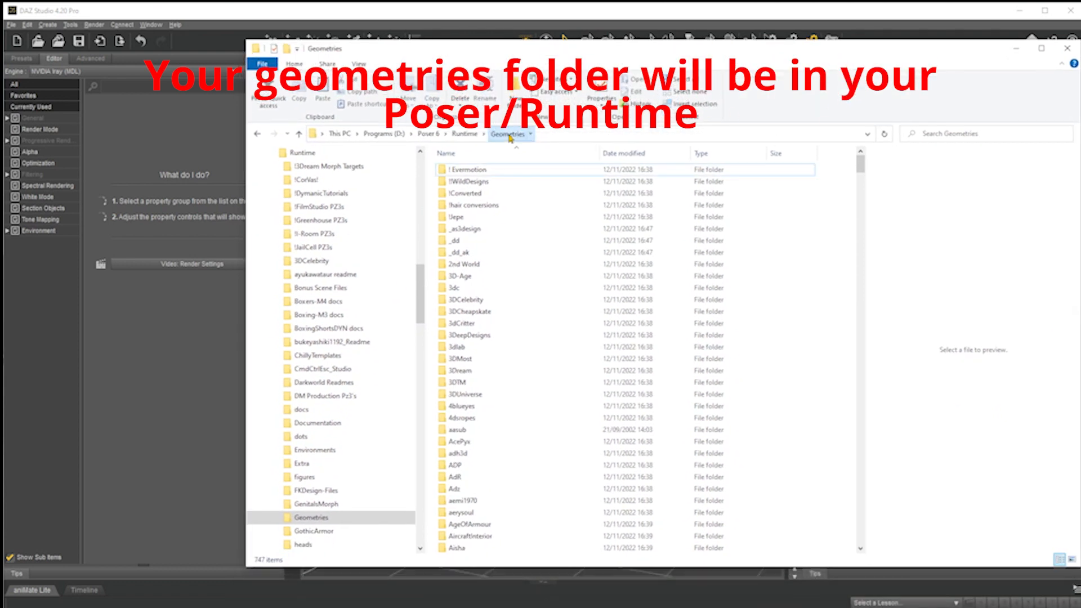
click(515, 93)
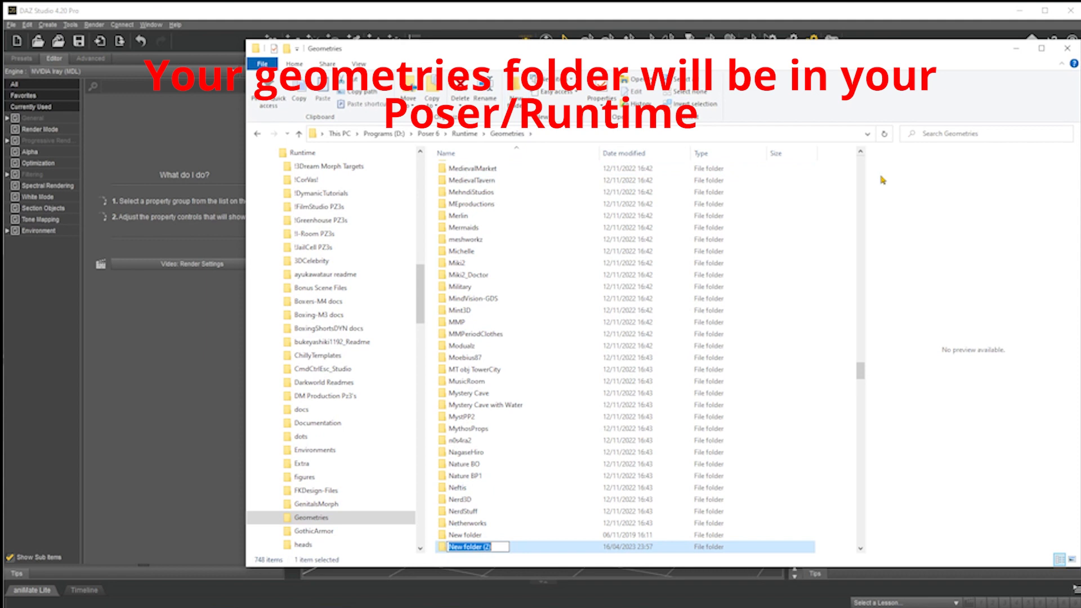
text(RL)
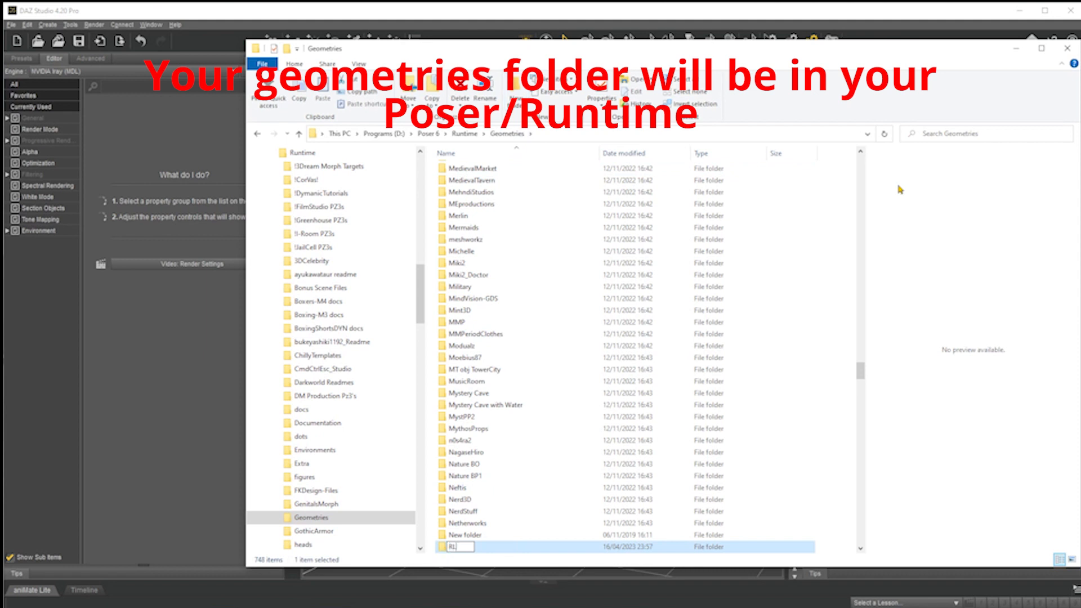
key(Return)
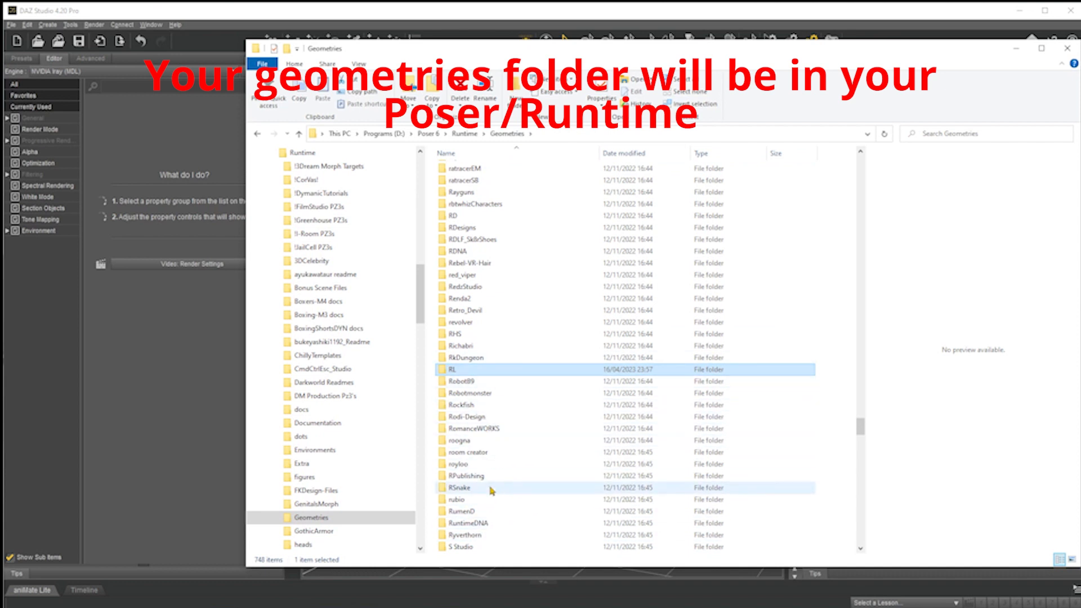
Open the new RL folder, copy its path, and return to DAZ Studio.
double_click(468, 373)
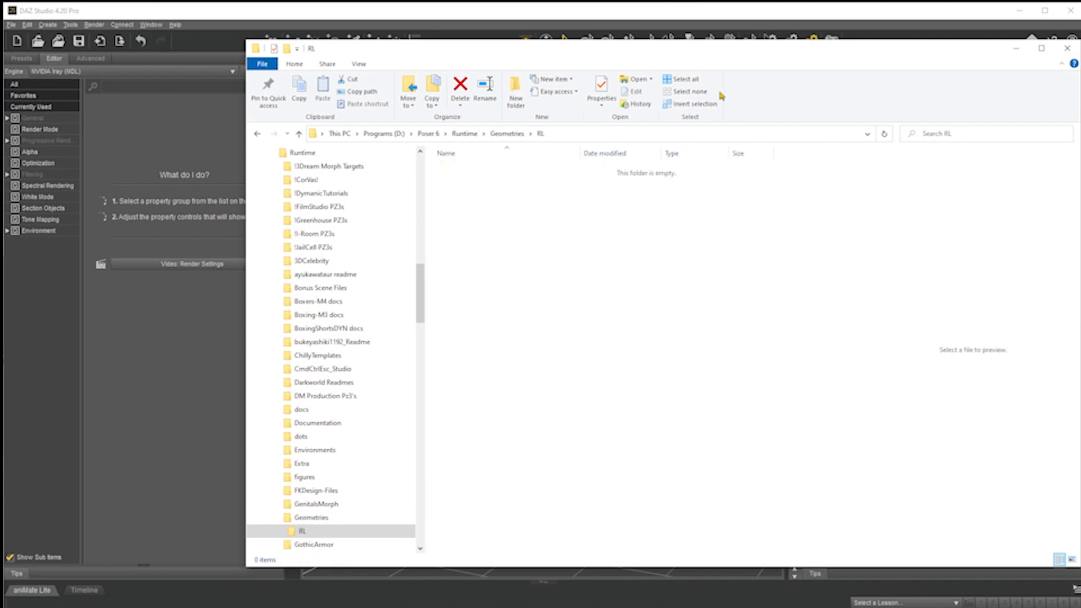
click(600, 134)
key(ctrl+c)
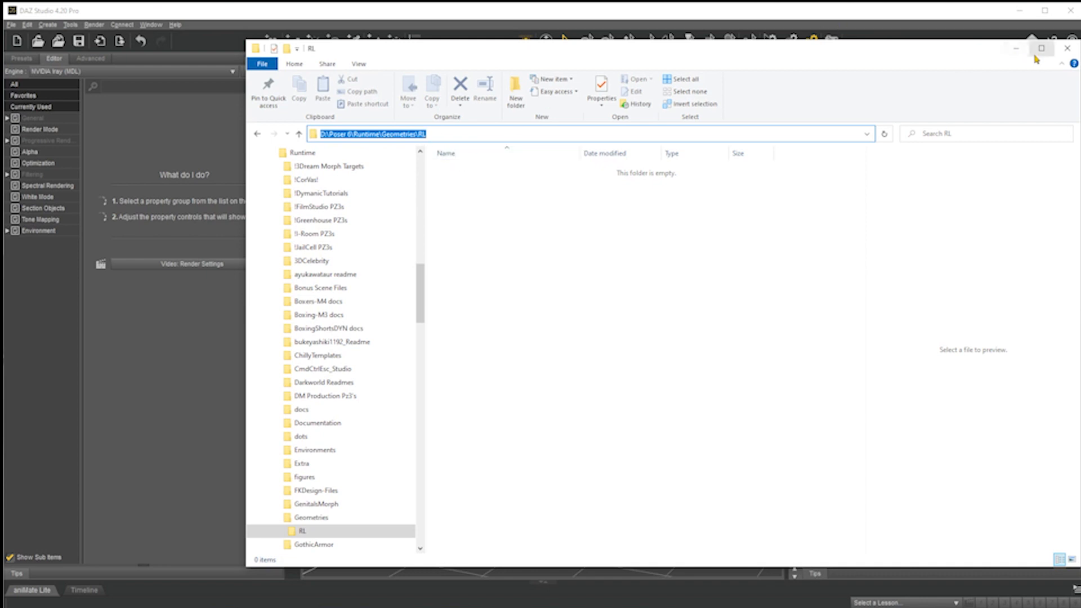
click(1016, 48)
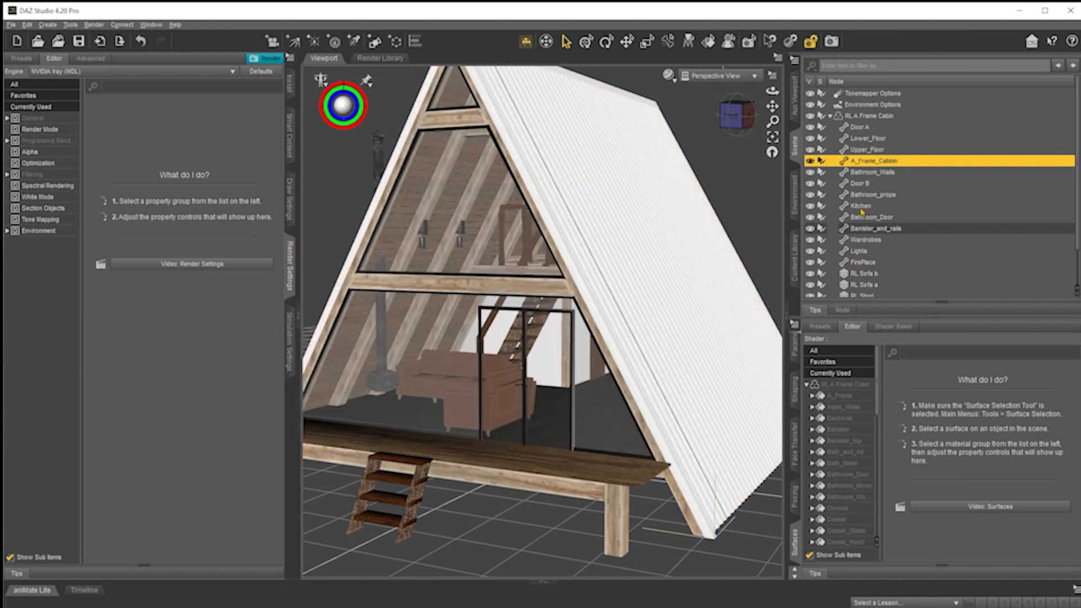
Hide Door A, Lower_Floor, Upper_Floor and A_Frame_Cabbin one by one to inspect the cabin's separate parts, and show them again.
scroll(869, 251, down, 2)
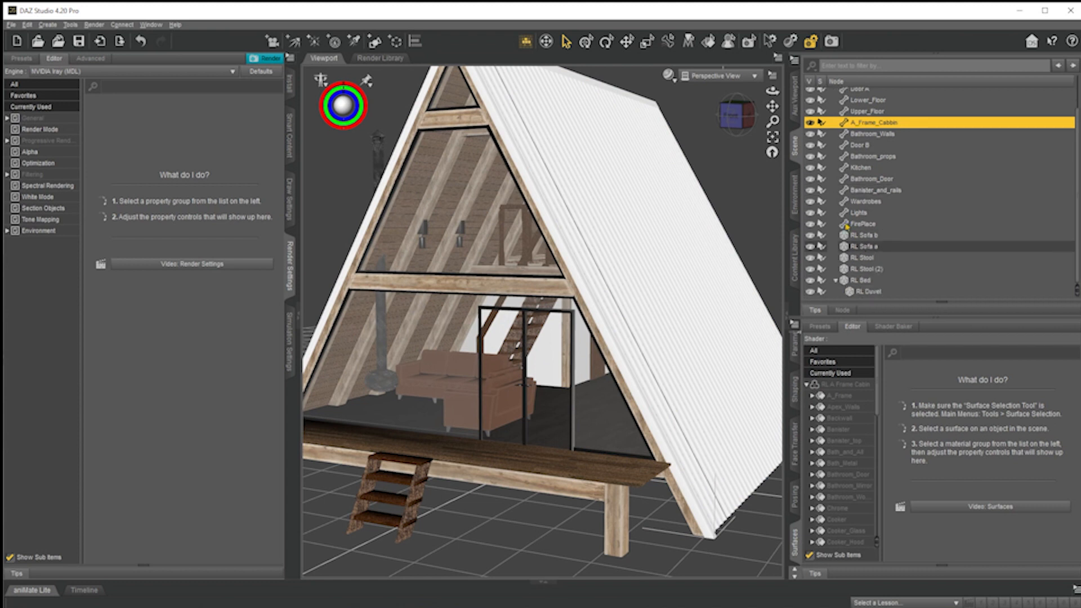
scroll(839, 226, up, 2)
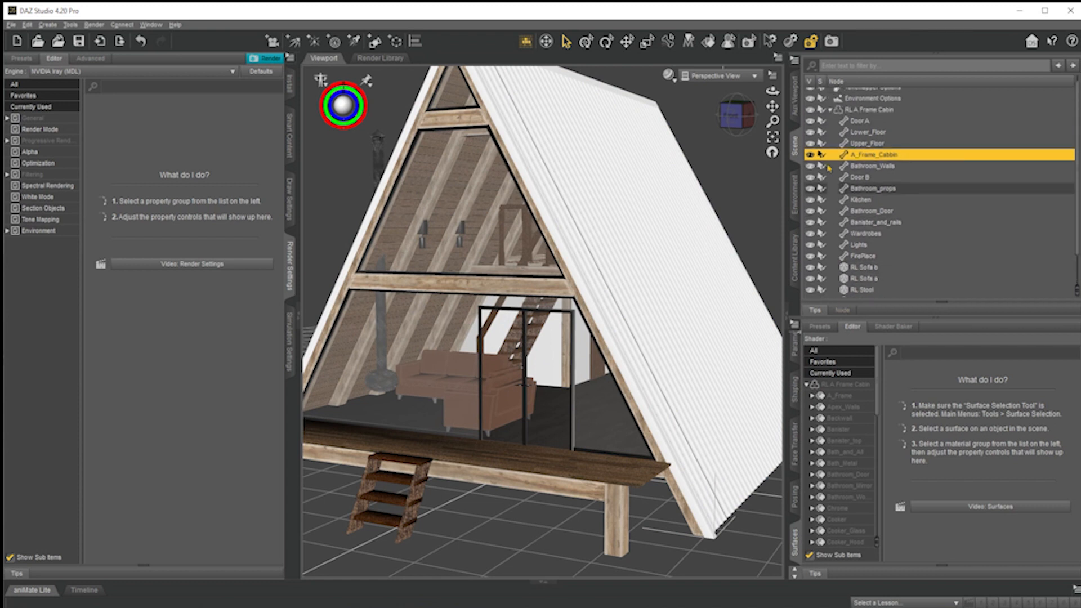
click(810, 121)
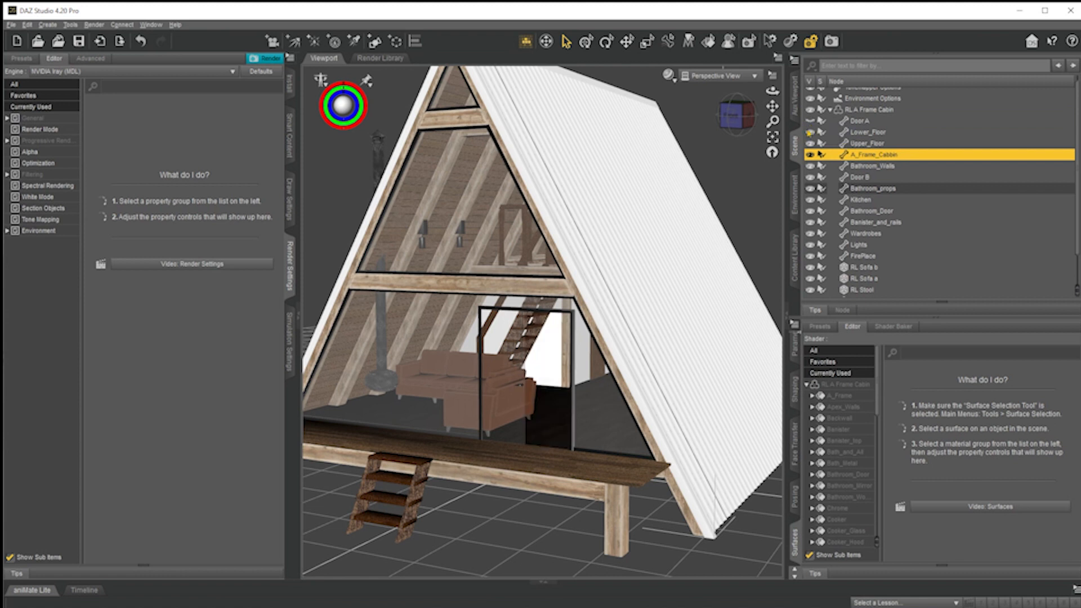
click(810, 132)
click(810, 143)
click(810, 155)
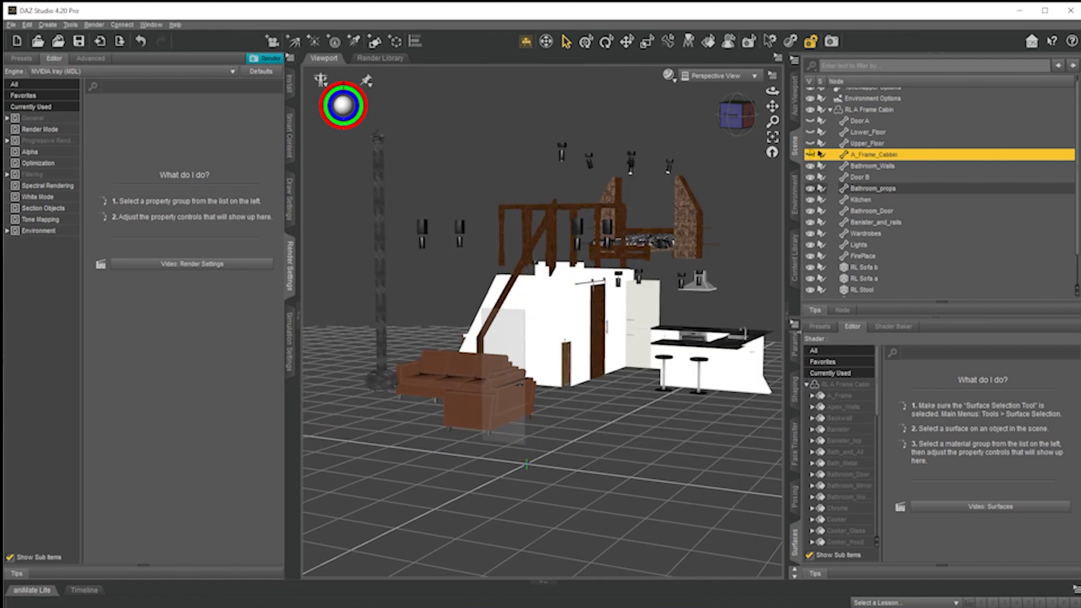
click(810, 154)
click(810, 143)
click(810, 131)
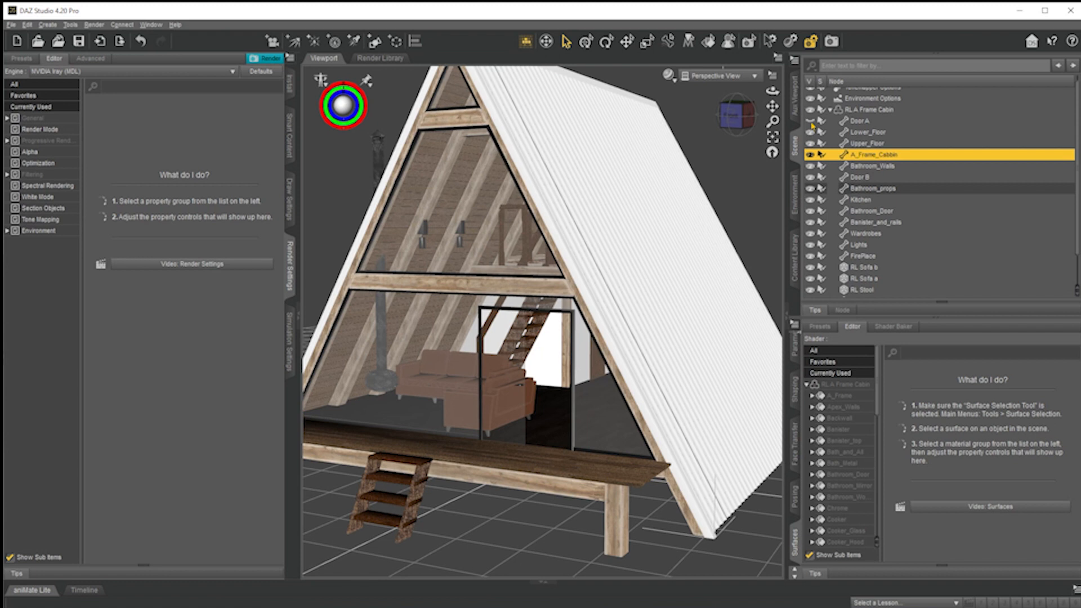
click(810, 121)
Select RL Sofa b, start a file export, and set the destination folder to the copied path D:\Poser 6\Runtime\Geometries\RL.
scroll(900, 231, down, 1)
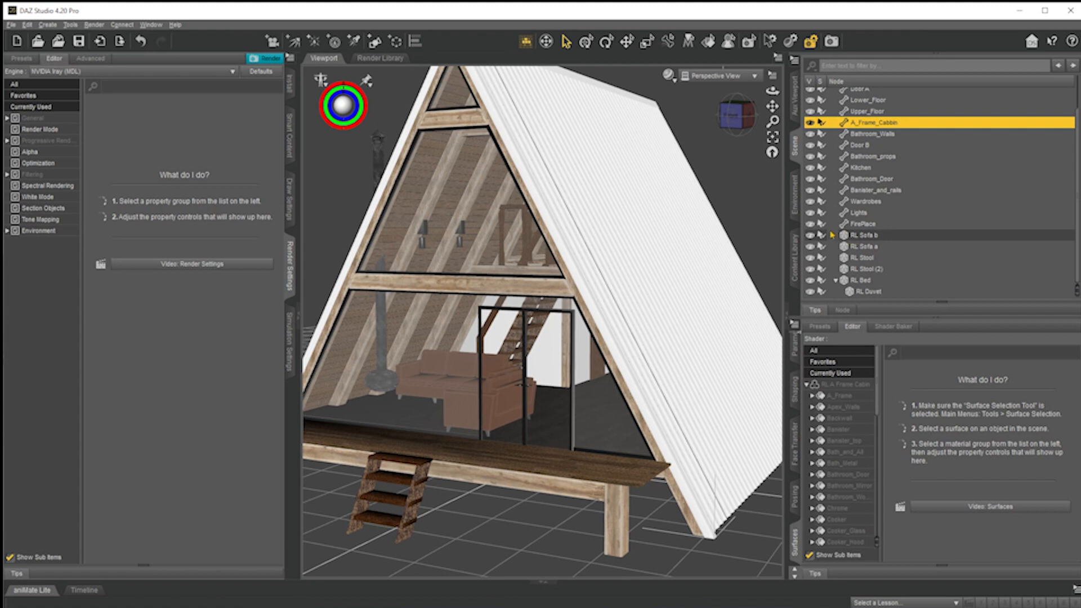
click(873, 236)
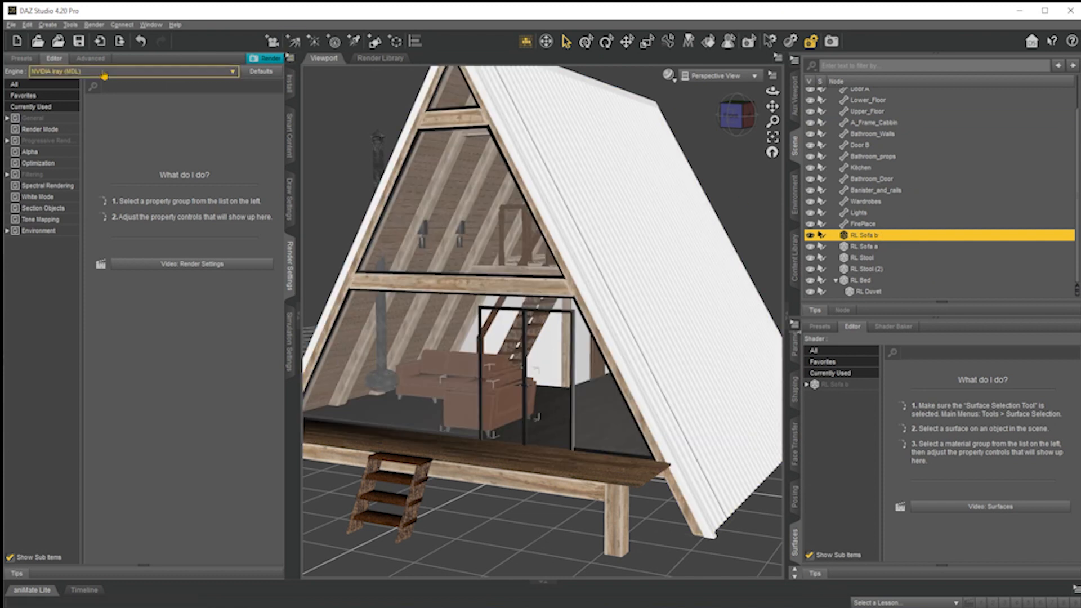
click(12, 26)
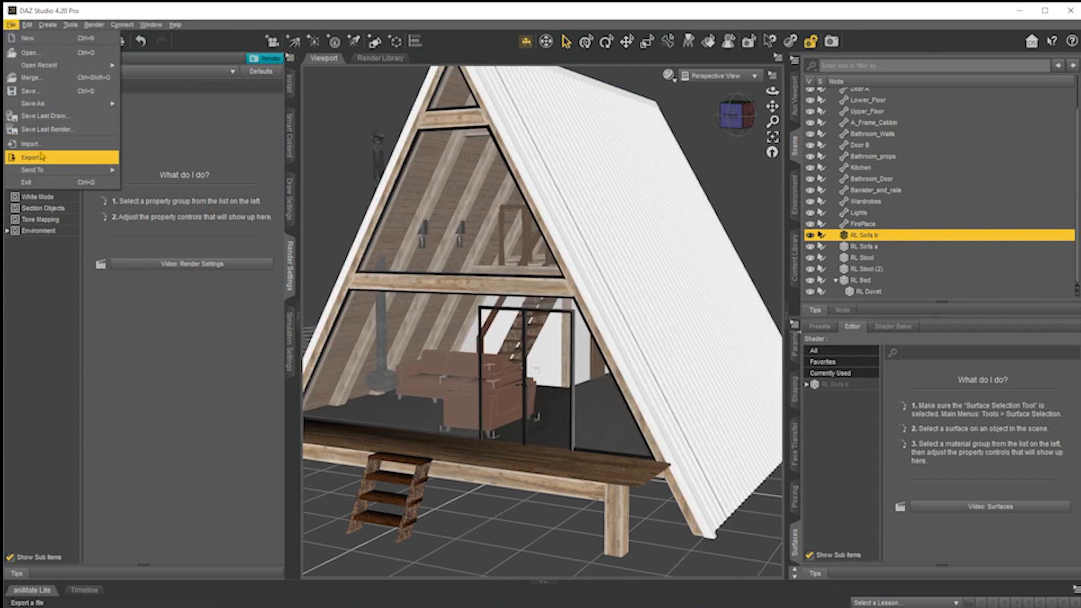
click(31, 158)
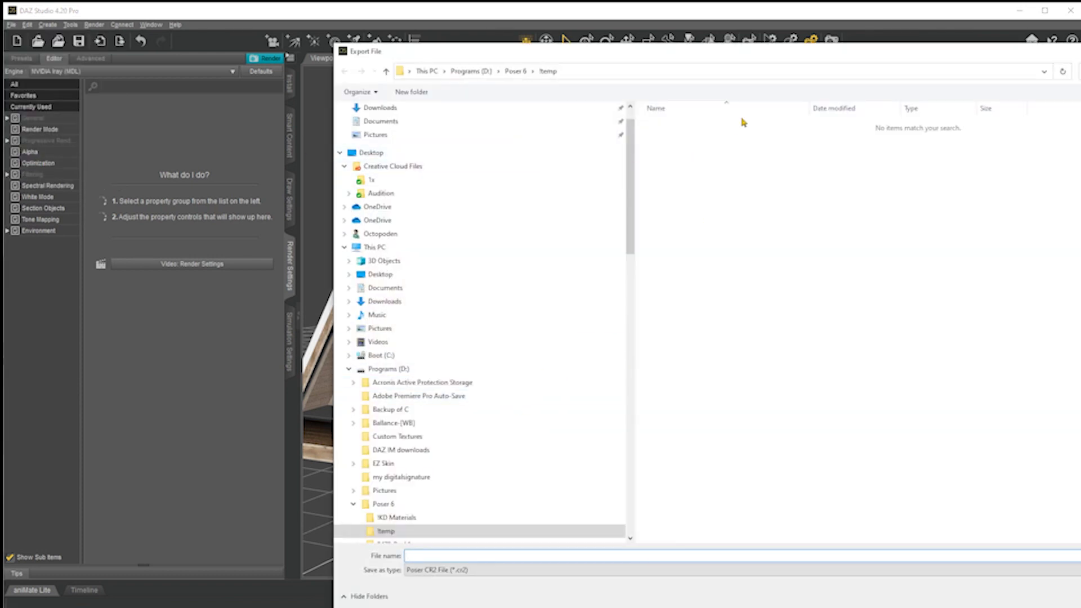
click(742, 73)
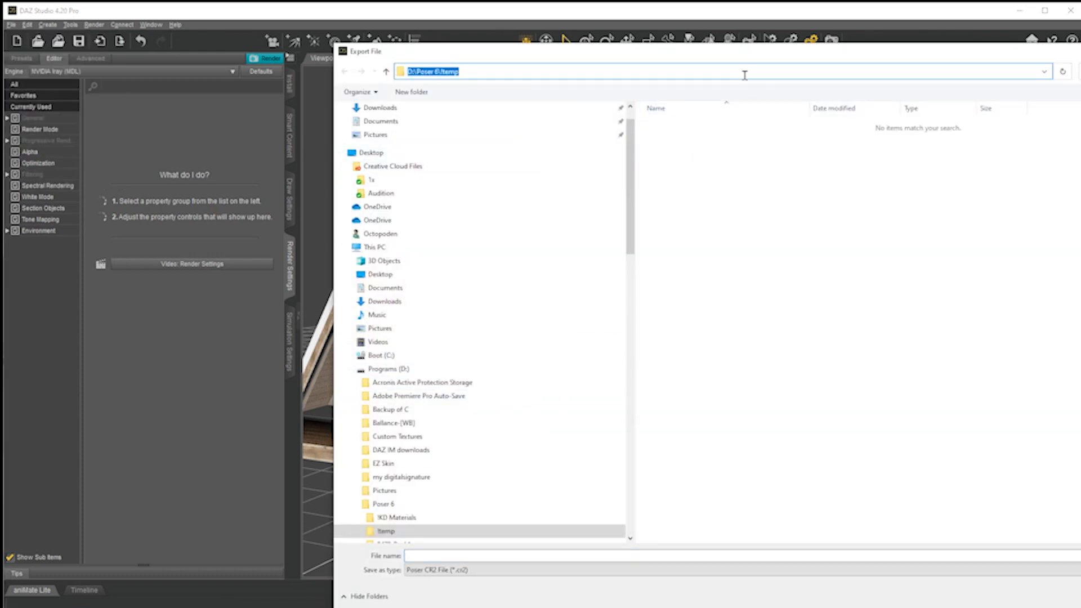
key(ctrl+v)
key(Return)
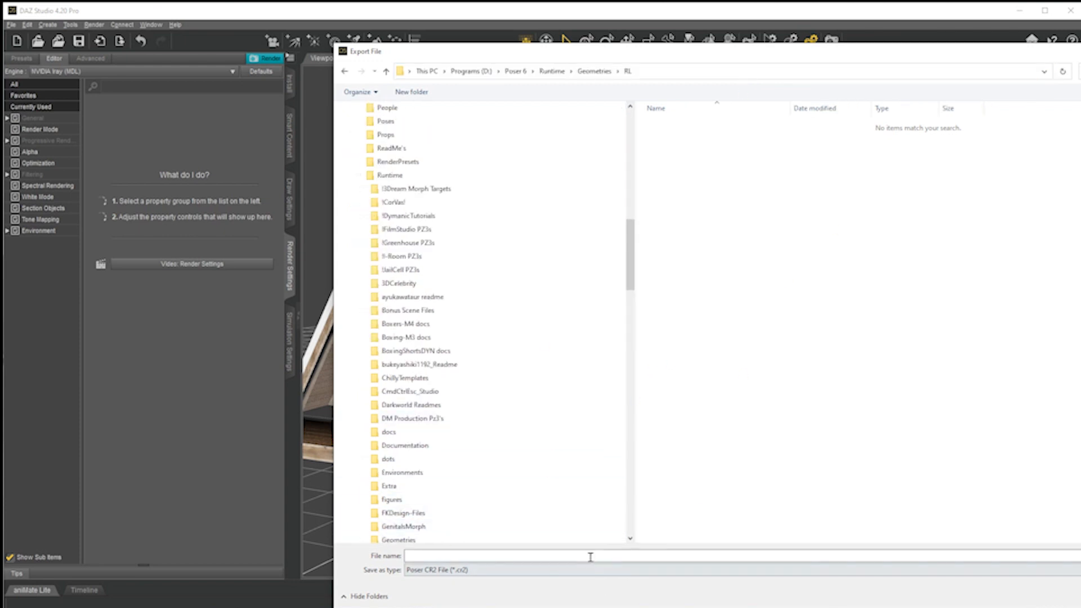
Name the export RL Sofa b, choose the Wavefront Object (*.obj) file type, and save it in the RL folder.
drag(900, 52, 630, 334)
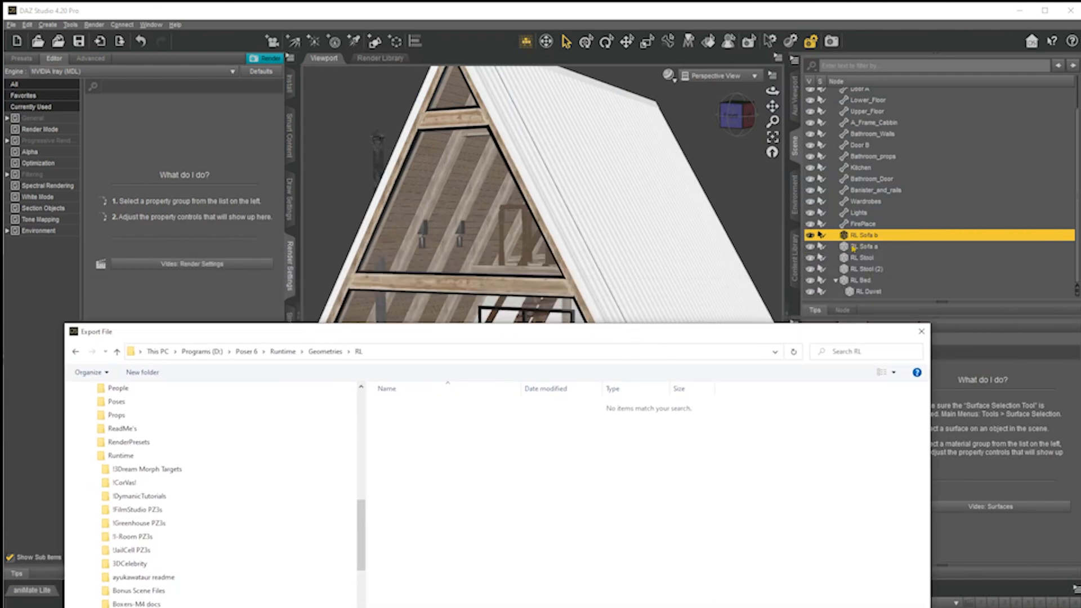
drag(788, 333, 877, 70)
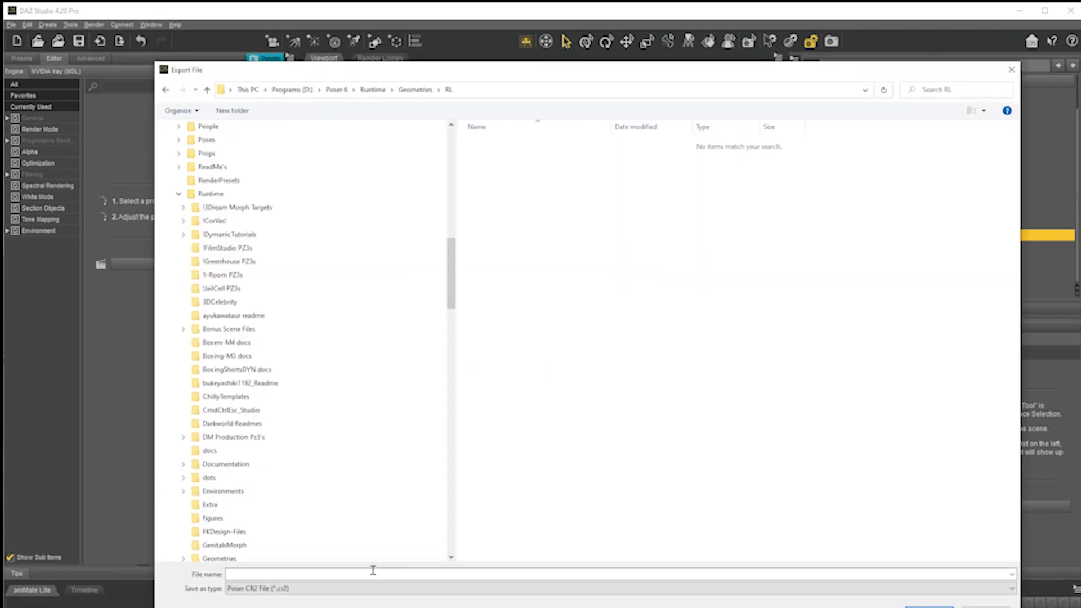
text(L Sofa B)
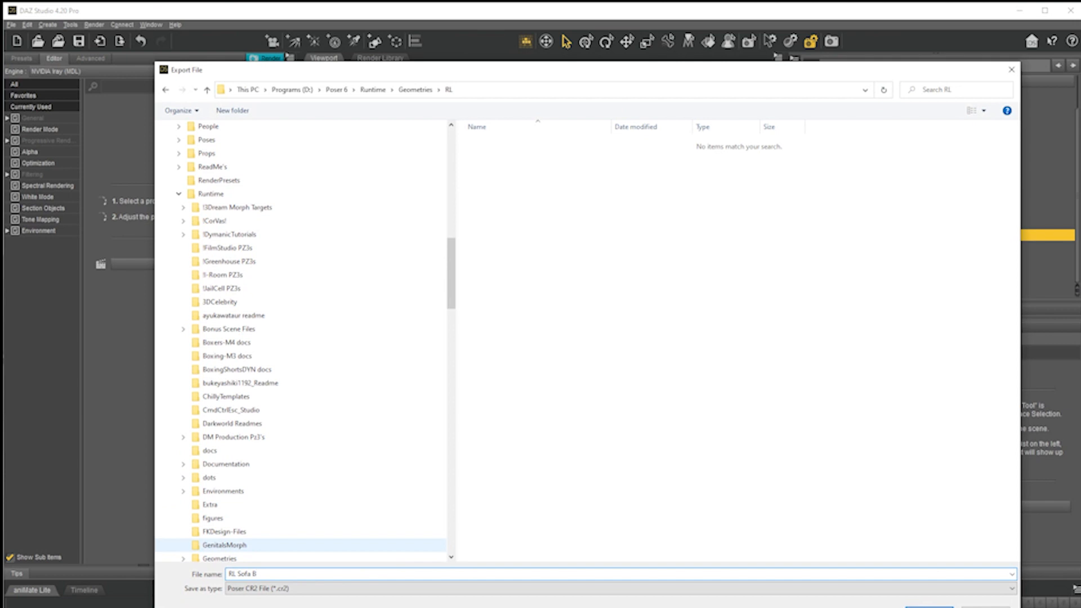
drag(631, 71, 654, 90)
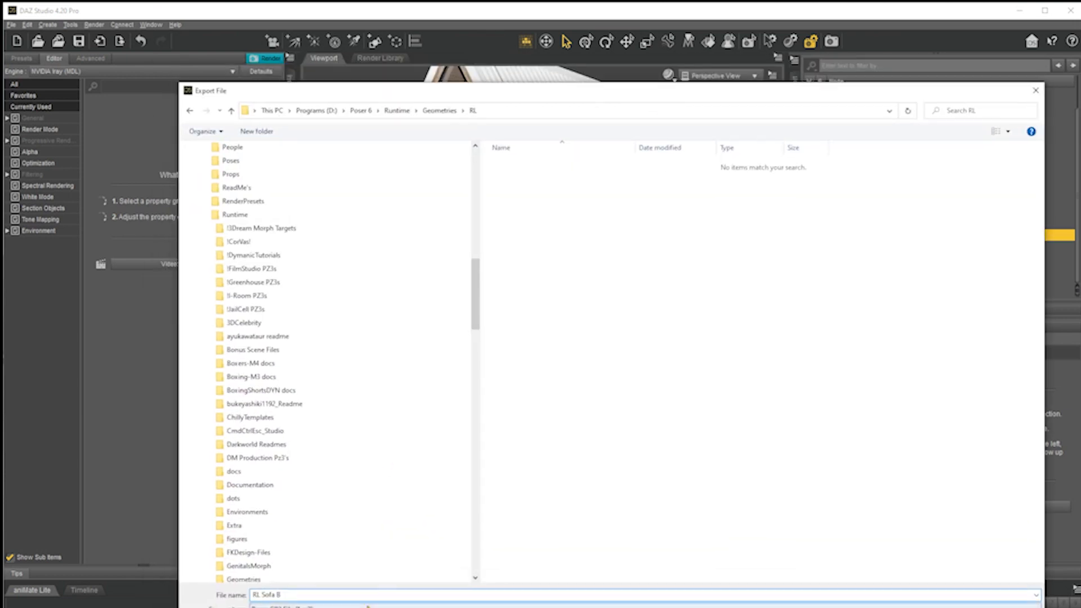
click(371, 596)
click(419, 594)
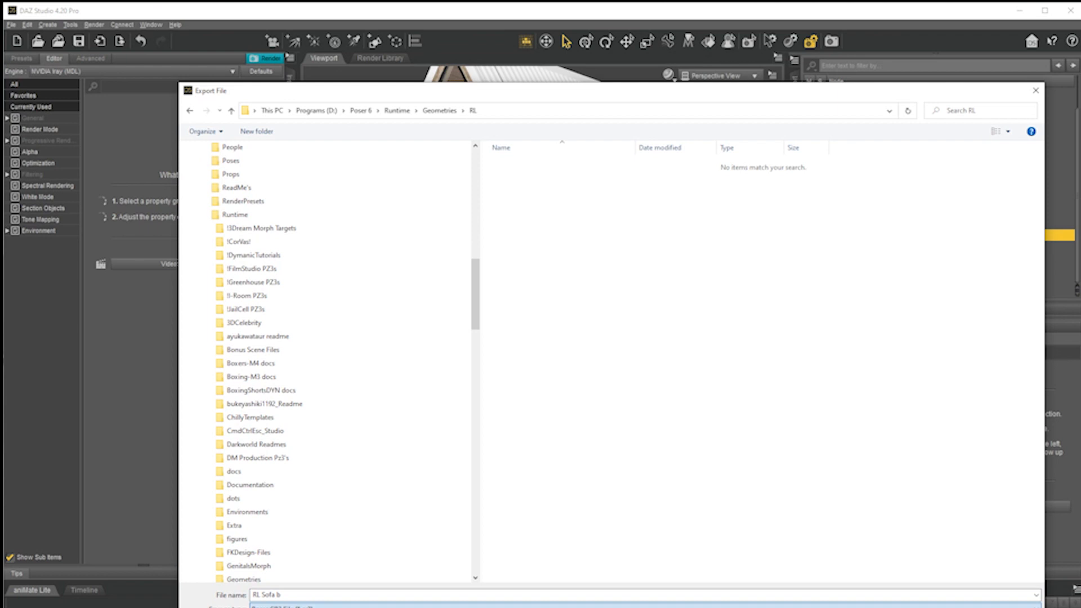
click(394, 607)
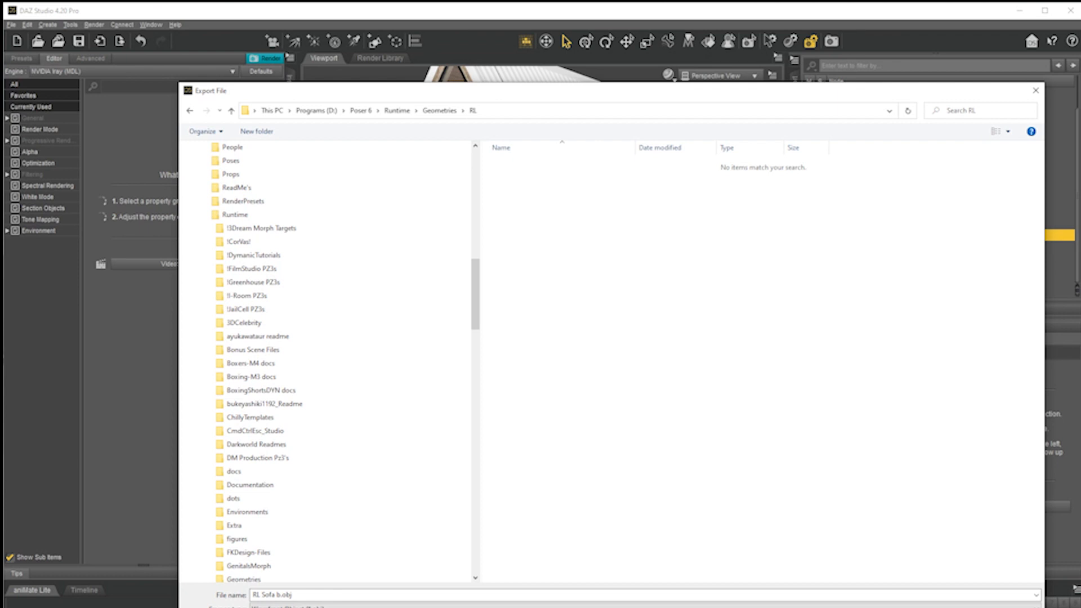
drag(621, 96, 611, 52)
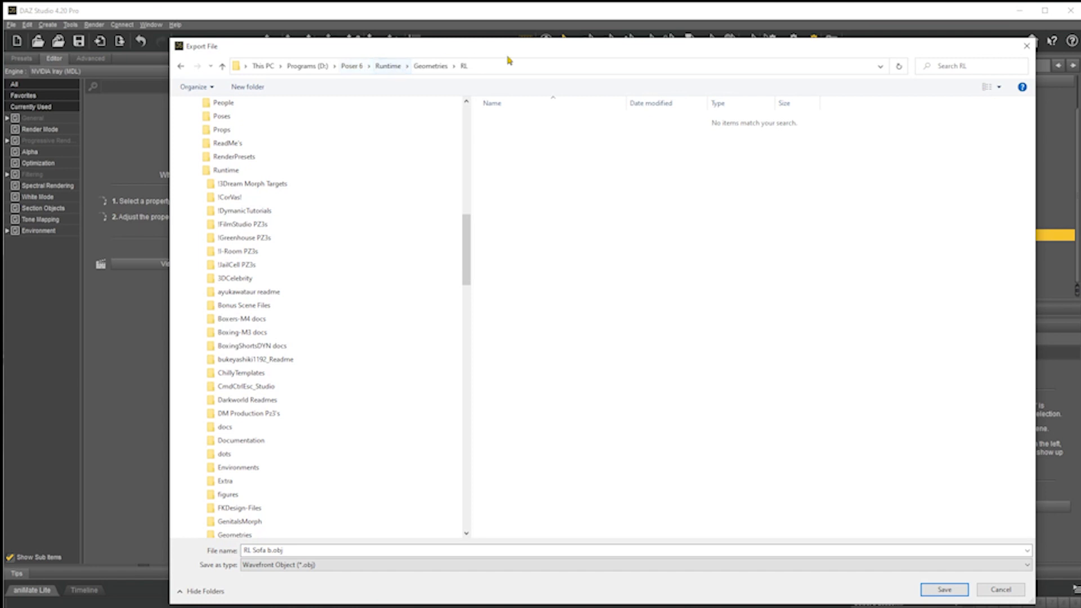
click(944, 589)
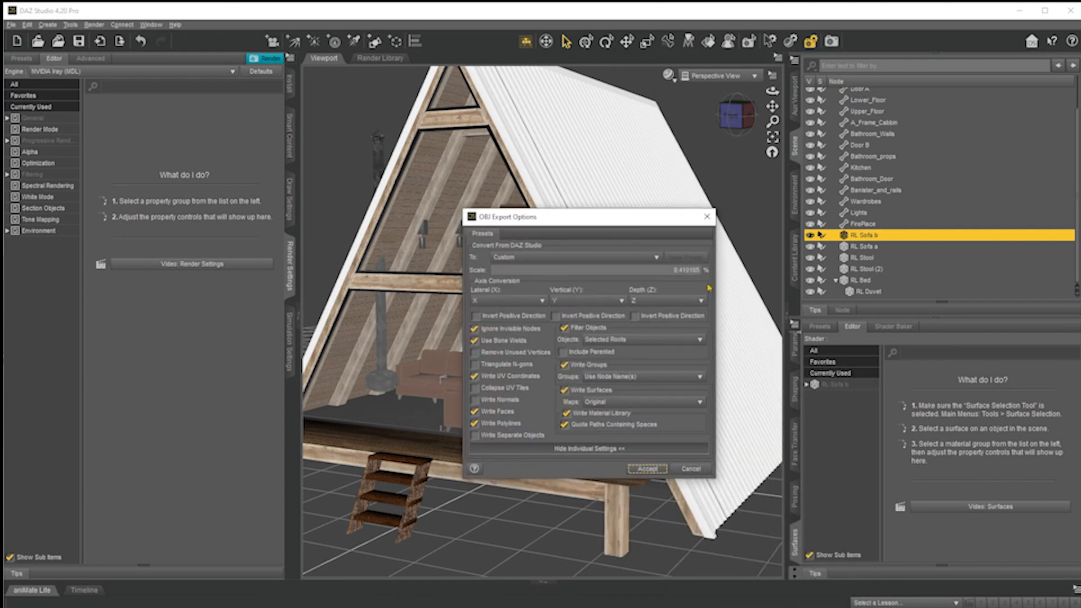
Keep the object filter on Selected Roots with quoted paths enabled, and accept the OBJ export of RL Sofa b.
click(568, 425)
click(568, 427)
click(642, 347)
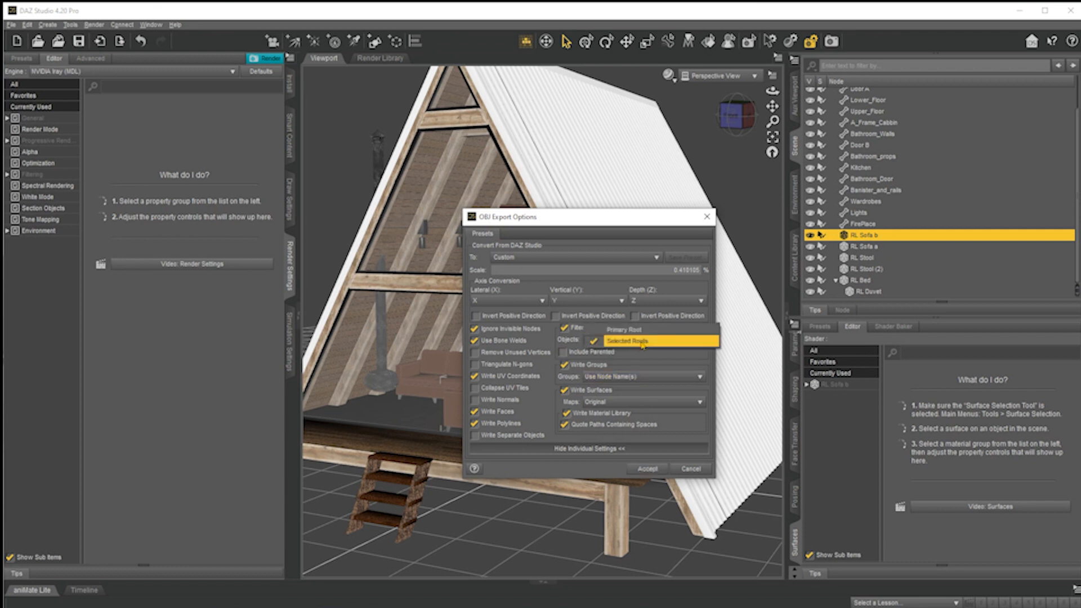
click(645, 341)
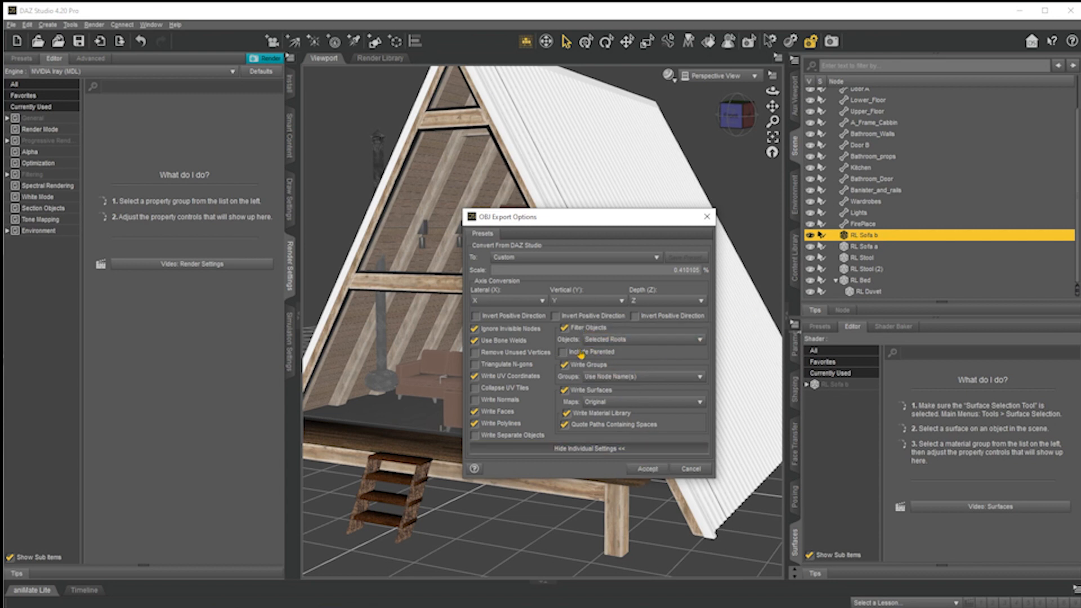
click(648, 469)
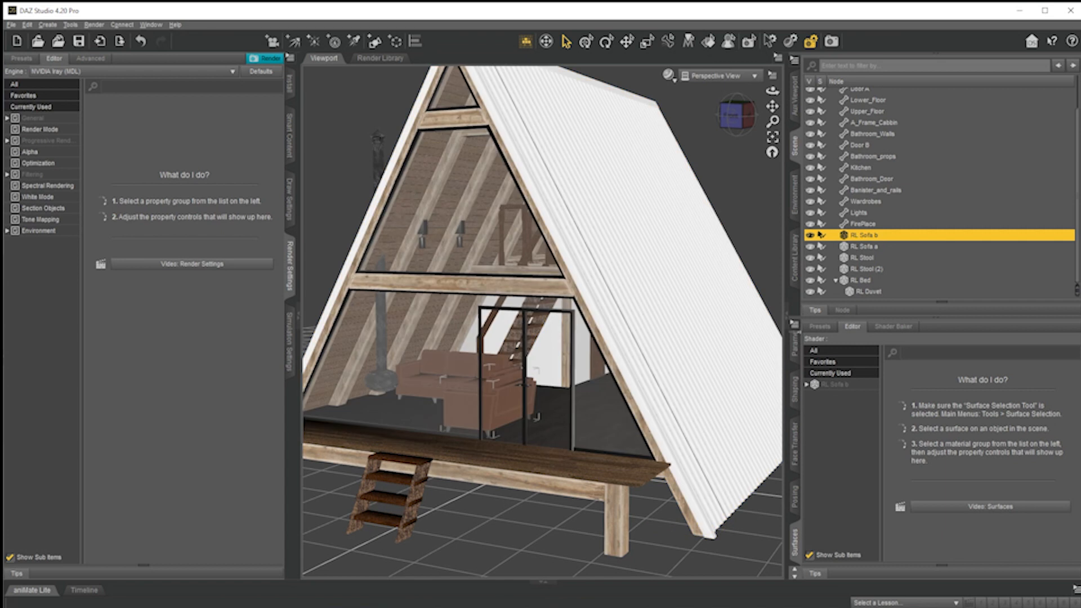
Switch to File Explorer and inspect the exported RL Sofa b.obj in 3D Viewer, then close the viewer.
key(alt+Tab)
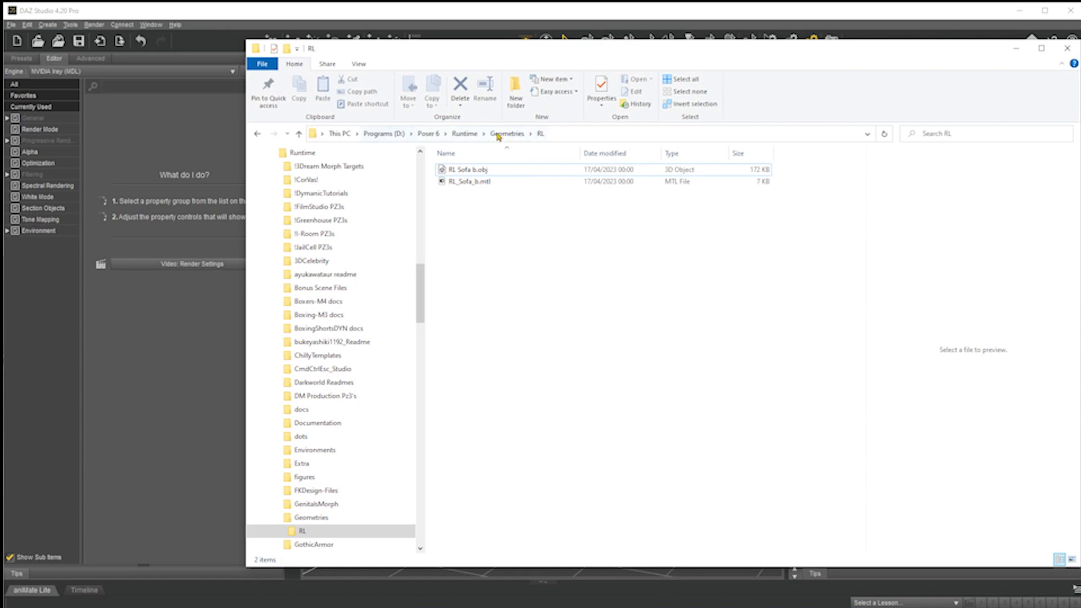
double_click(480, 170)
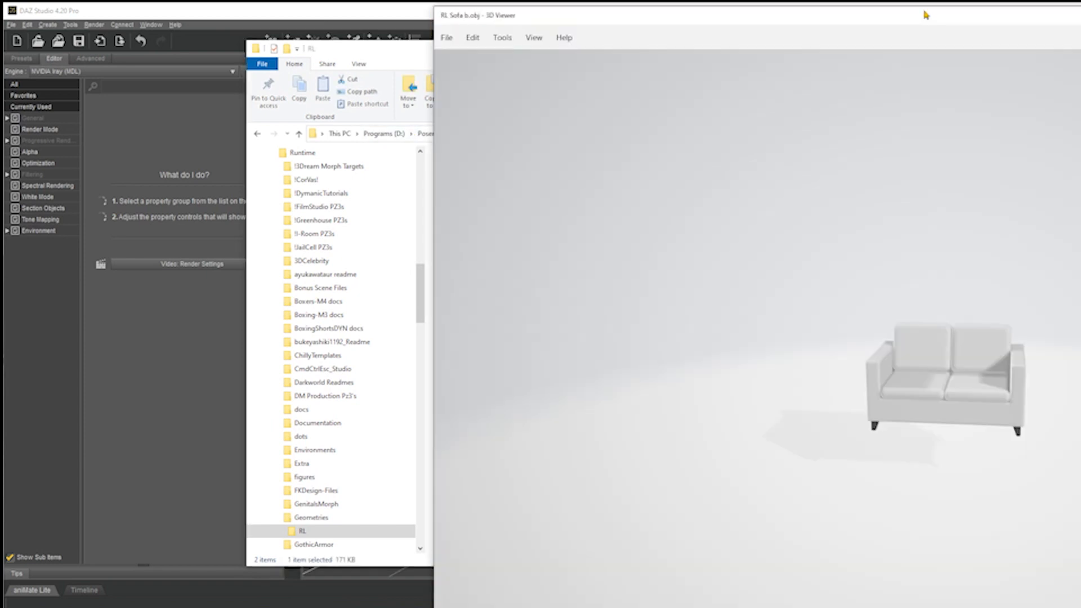
drag(926, 13, 659, 4)
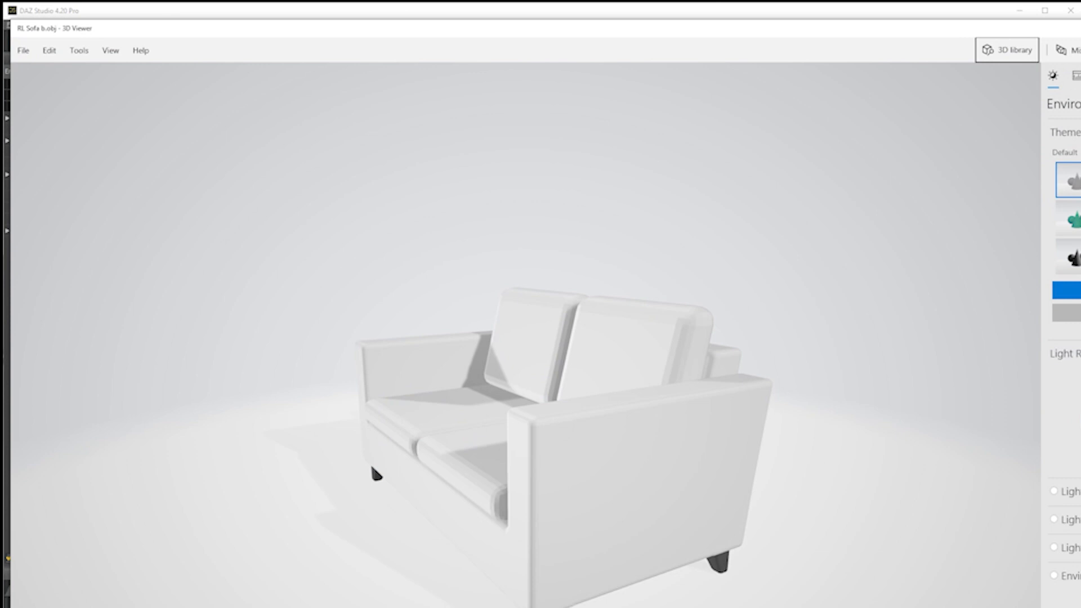
drag(1080, 20, 837, 265)
drag(656, 280, 701, 67)
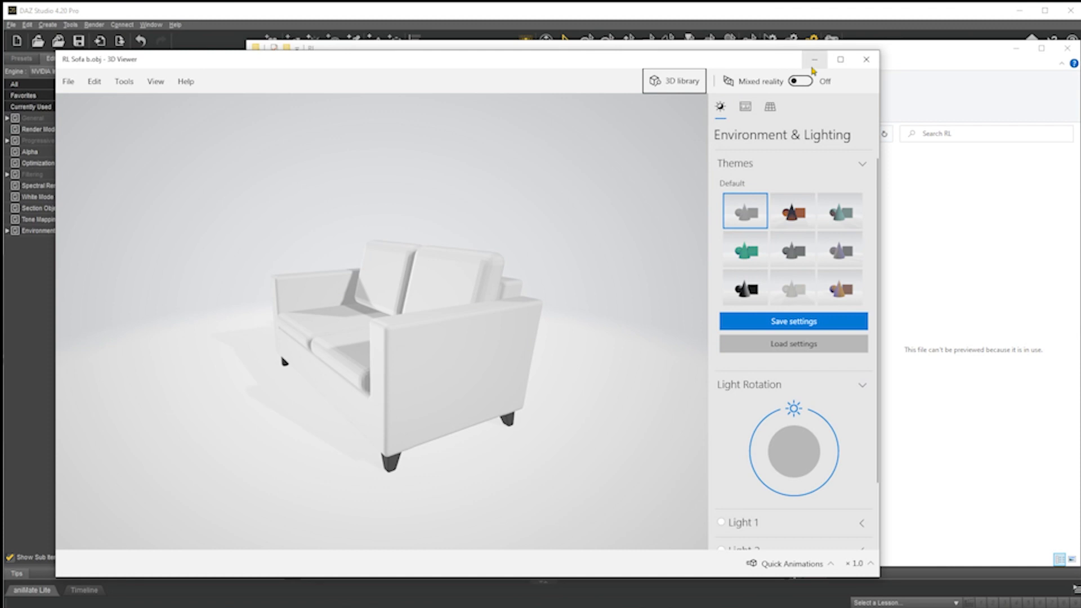
click(865, 60)
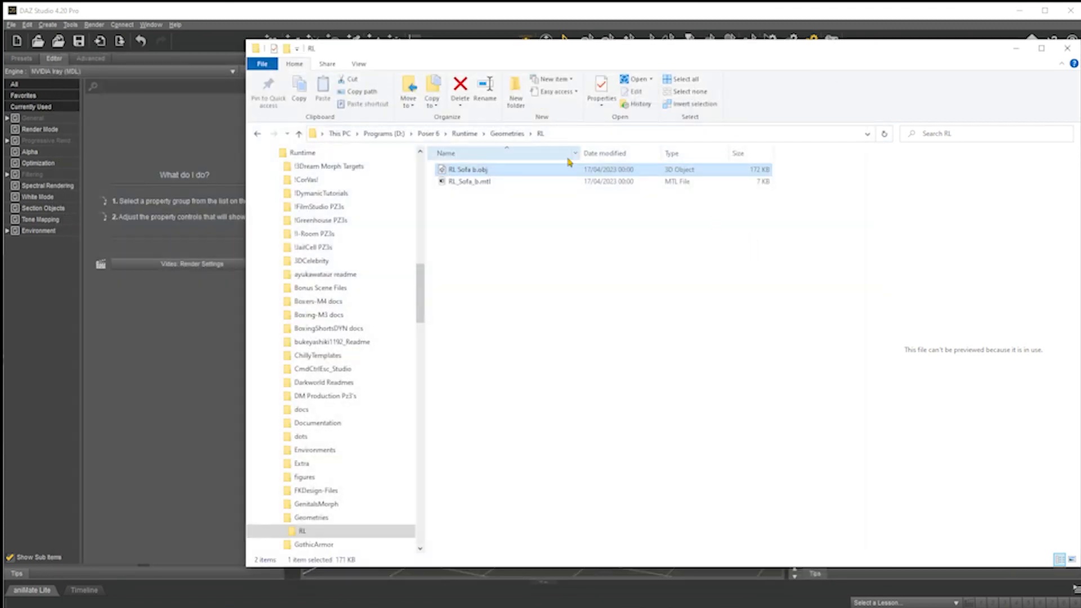
Return to DAZ Studio, select RL Sofa a, and save its export in the RL folder as RL Sofa a.obj.
click(655, 12)
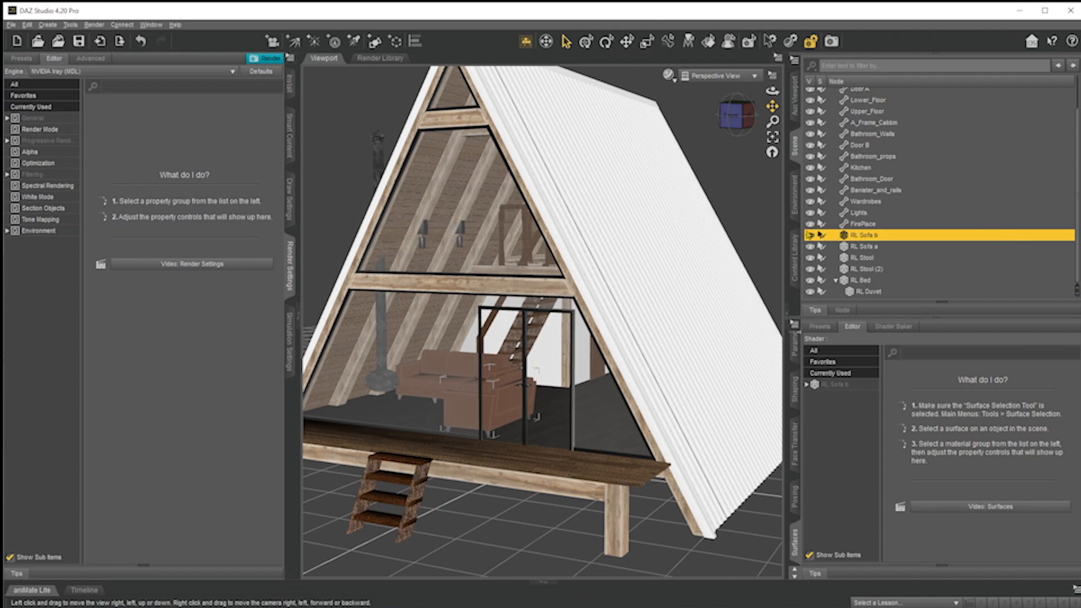
click(865, 246)
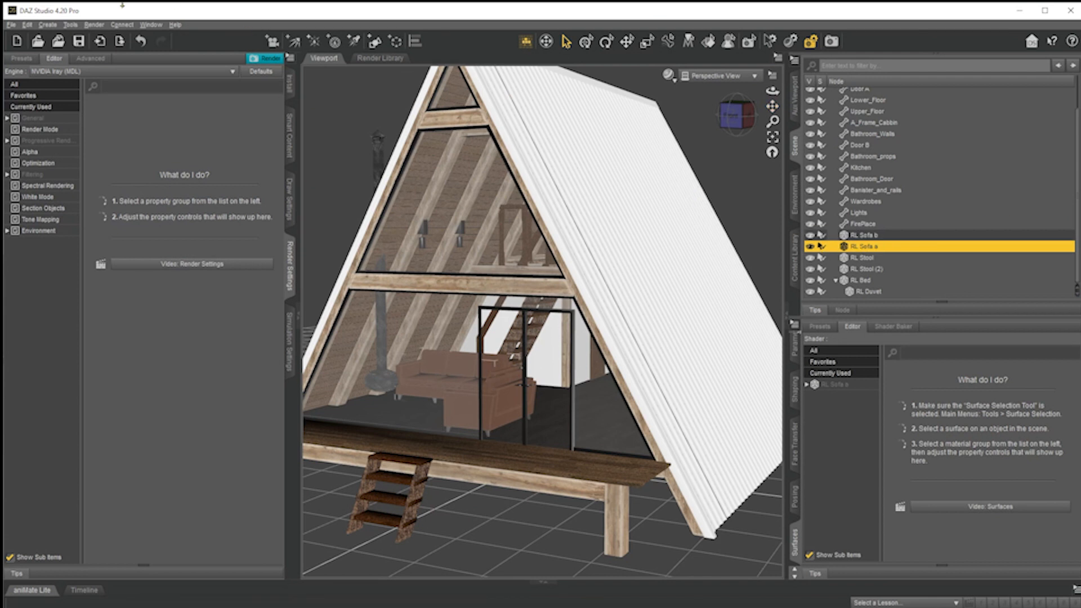
click(11, 25)
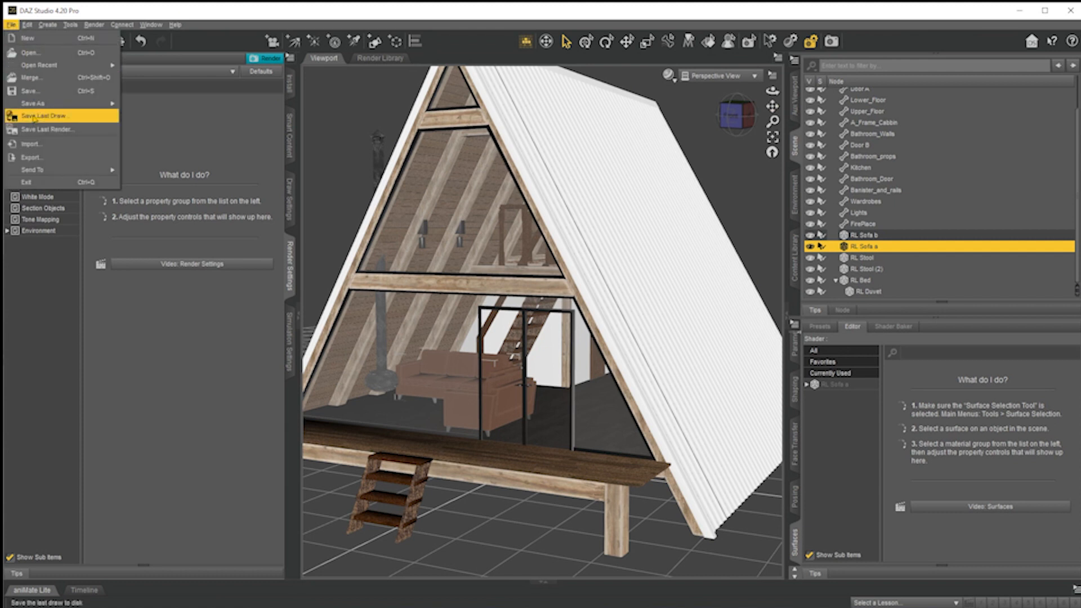
click(37, 160)
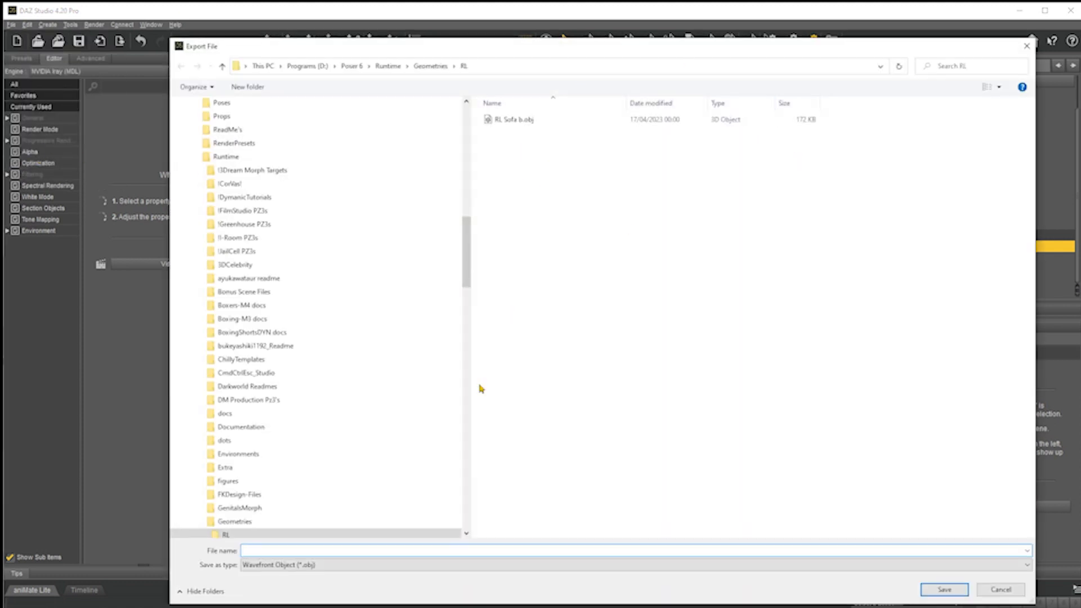
click(524, 119)
click(258, 550)
drag(268, 550, 412, 553)
text(a a)
click(952, 589)
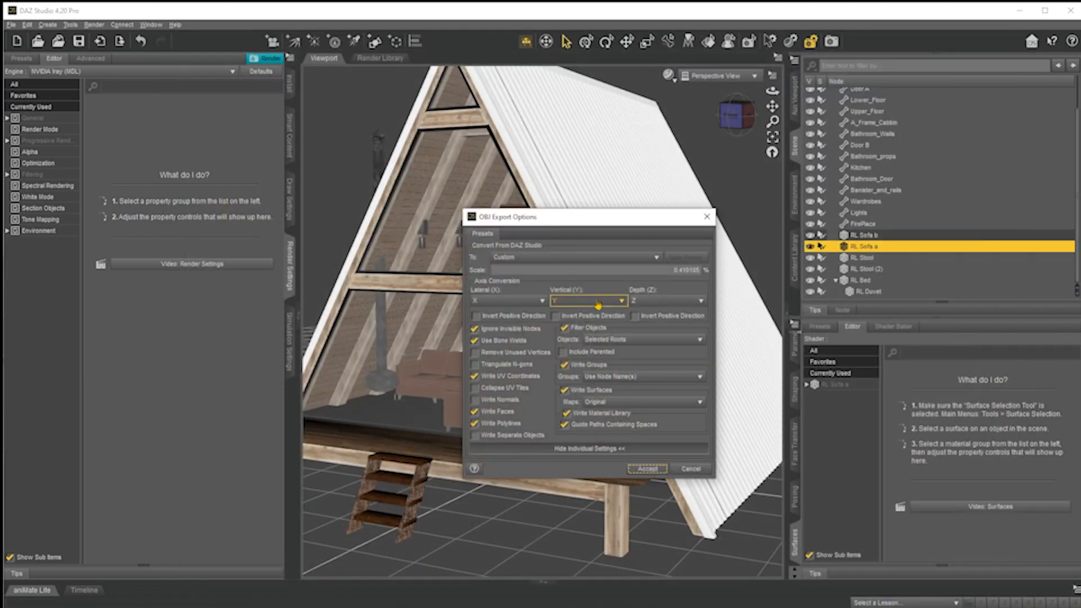
Apply the Poser (1 unit = 8ft) preset to the OBJ export of RL Sofa a and accept it.
click(535, 263)
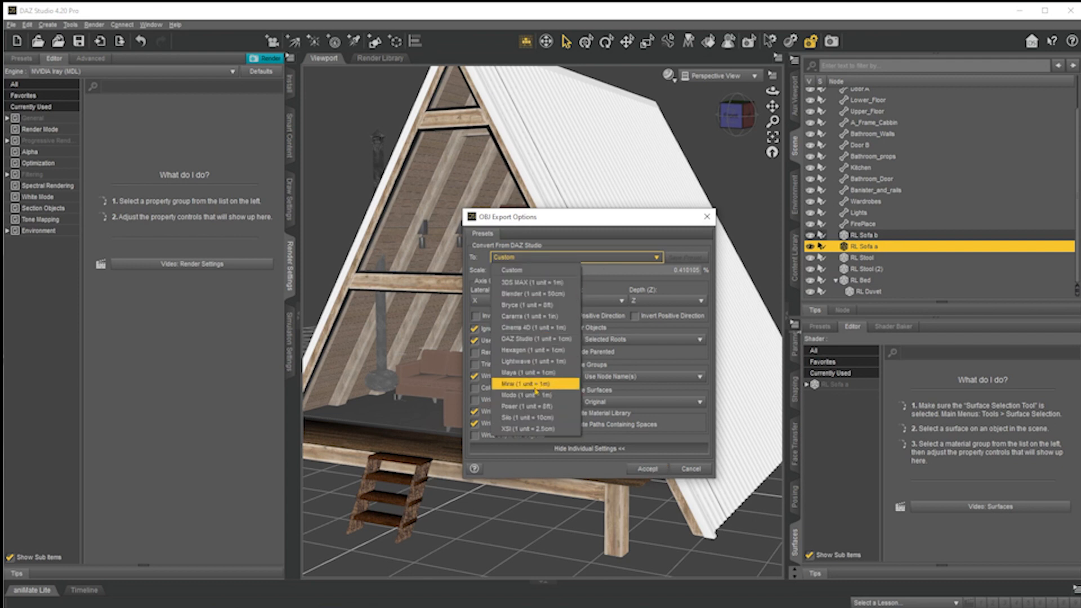
click(532, 410)
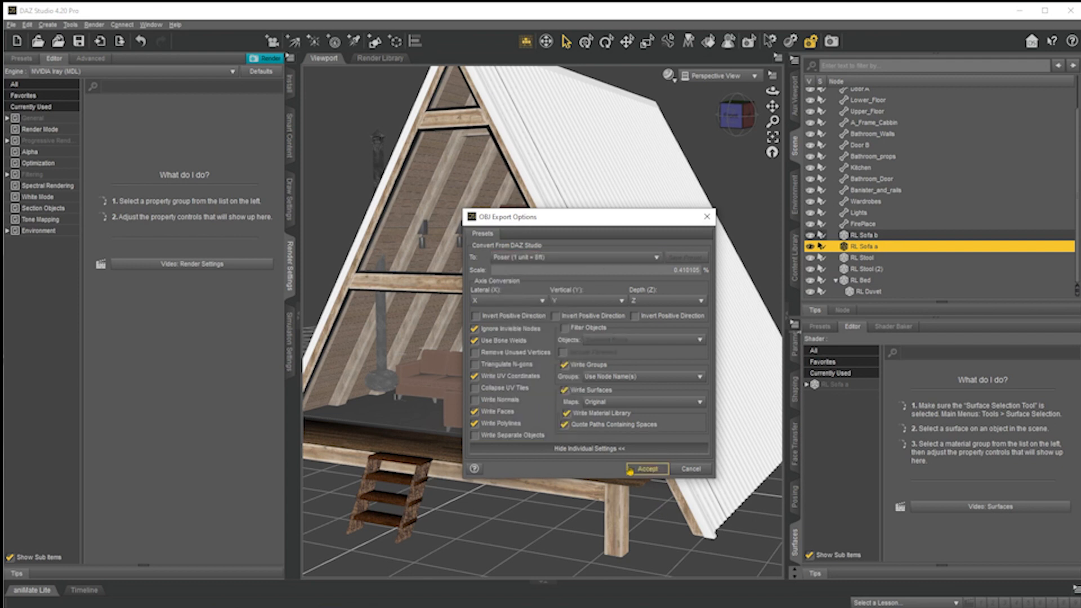
click(647, 473)
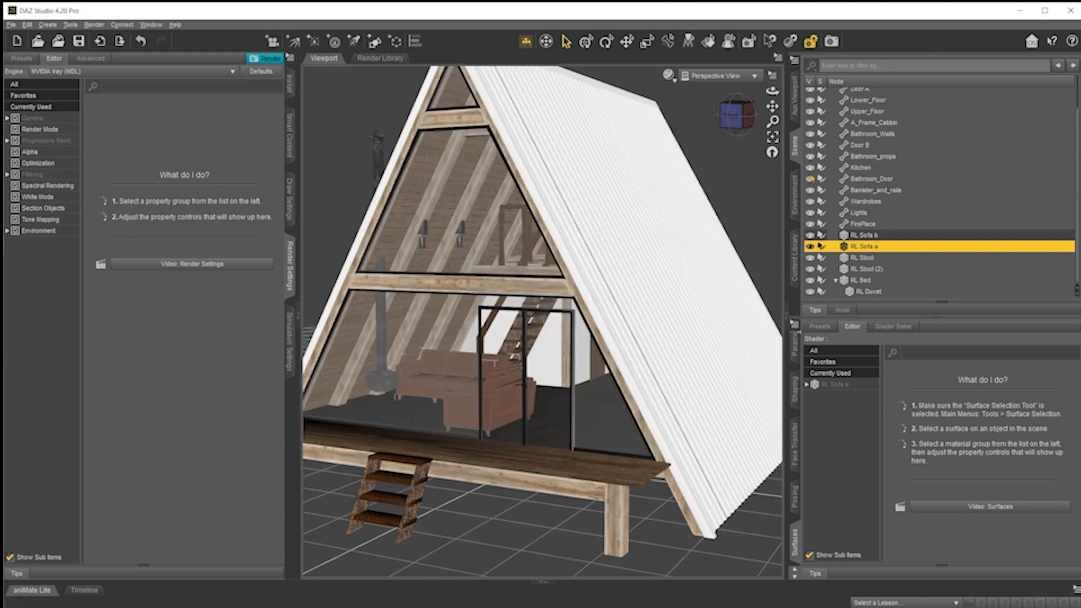
Export RL Sofa b again with the Poser preset, overwriting the existing RL Sofa b.obj.
click(872, 235)
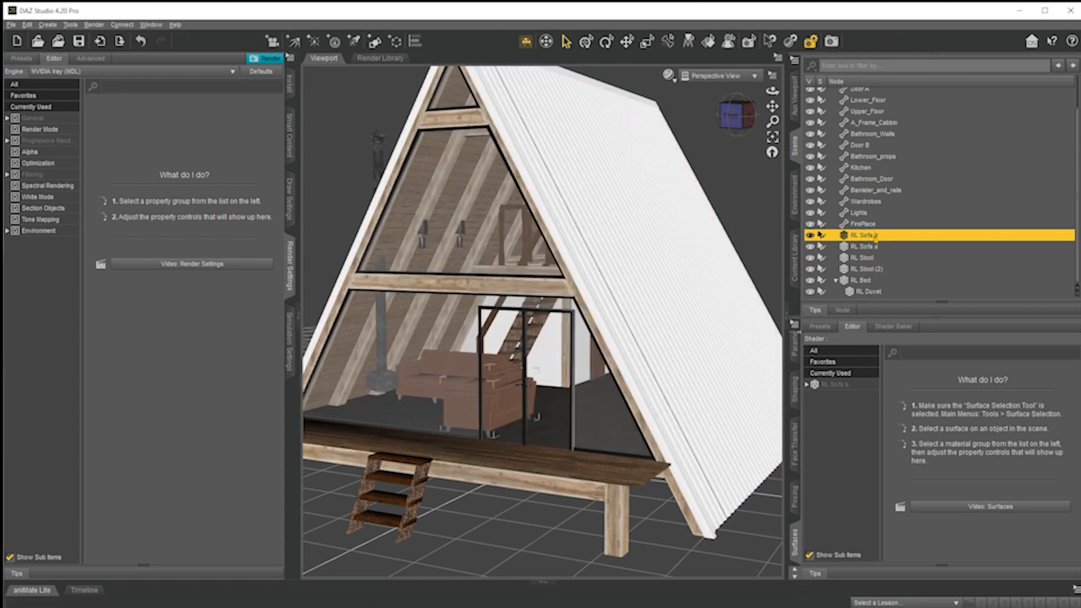
click(11, 25)
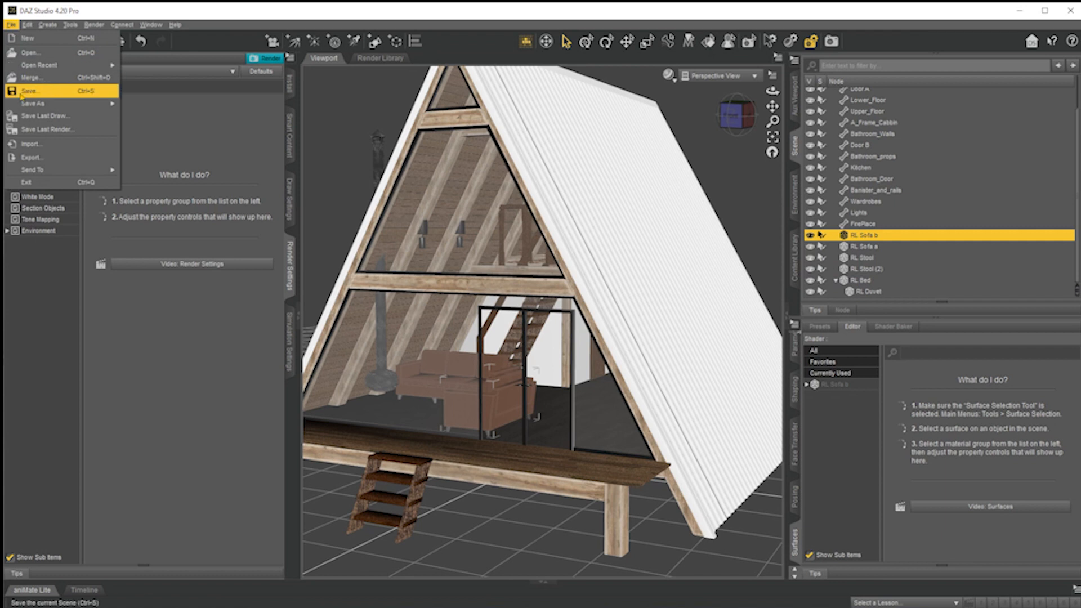
click(29, 158)
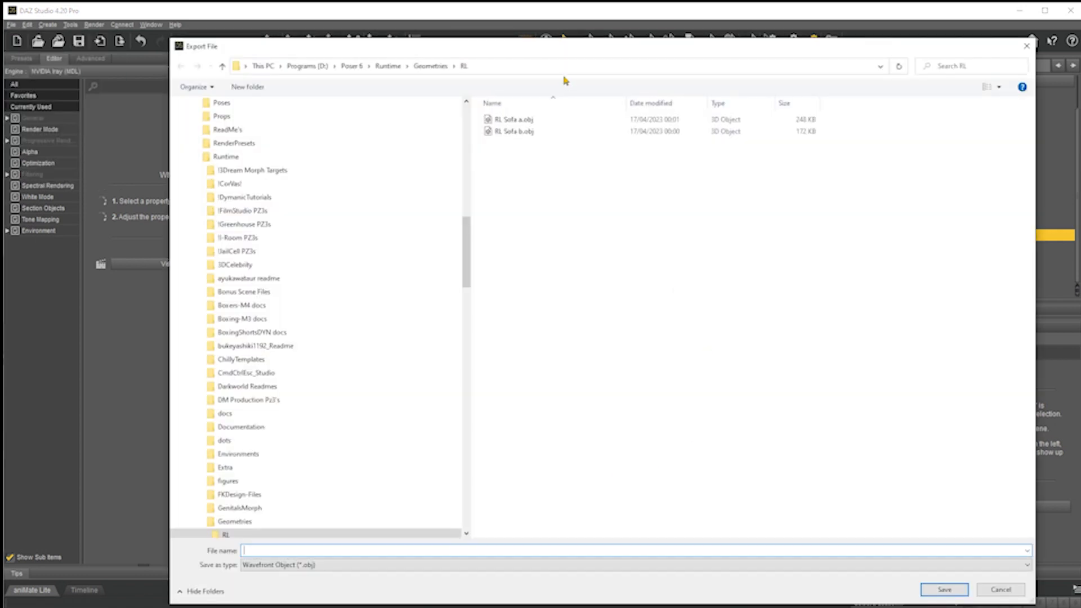
click(526, 136)
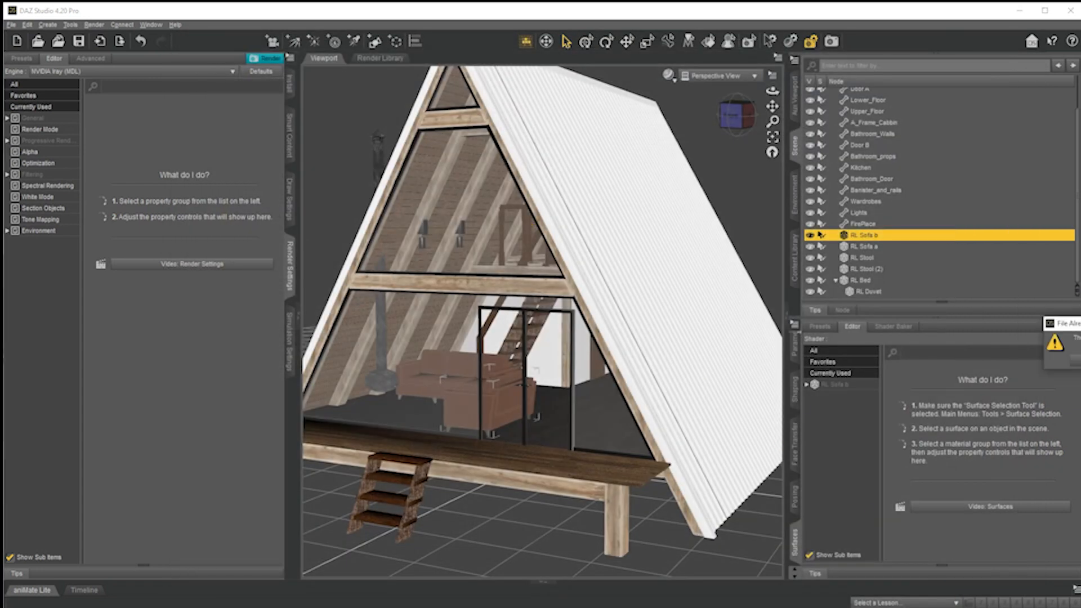
click(762, 322)
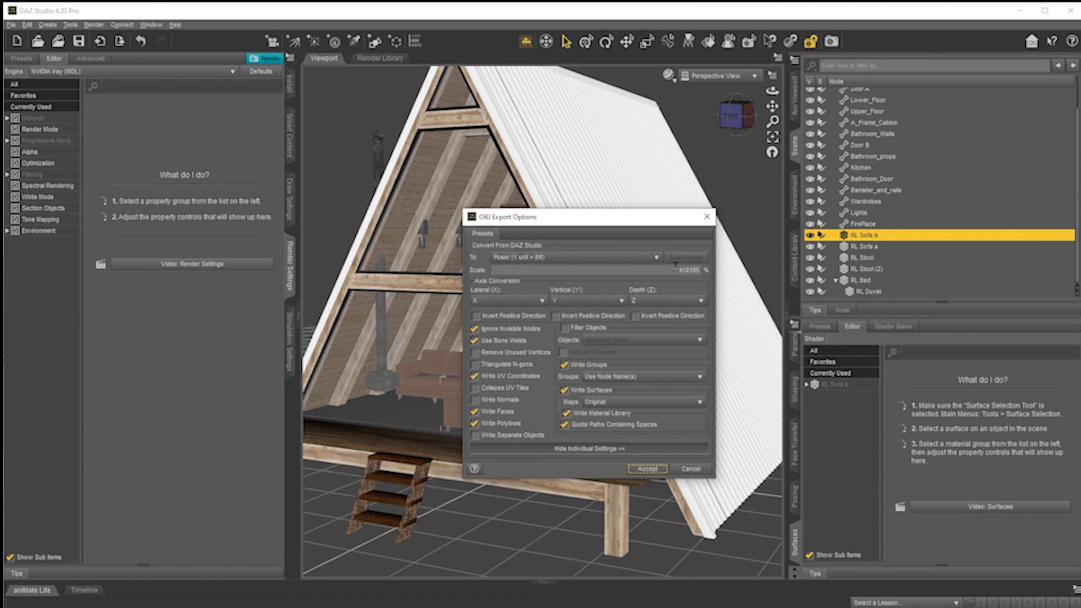
click(647, 468)
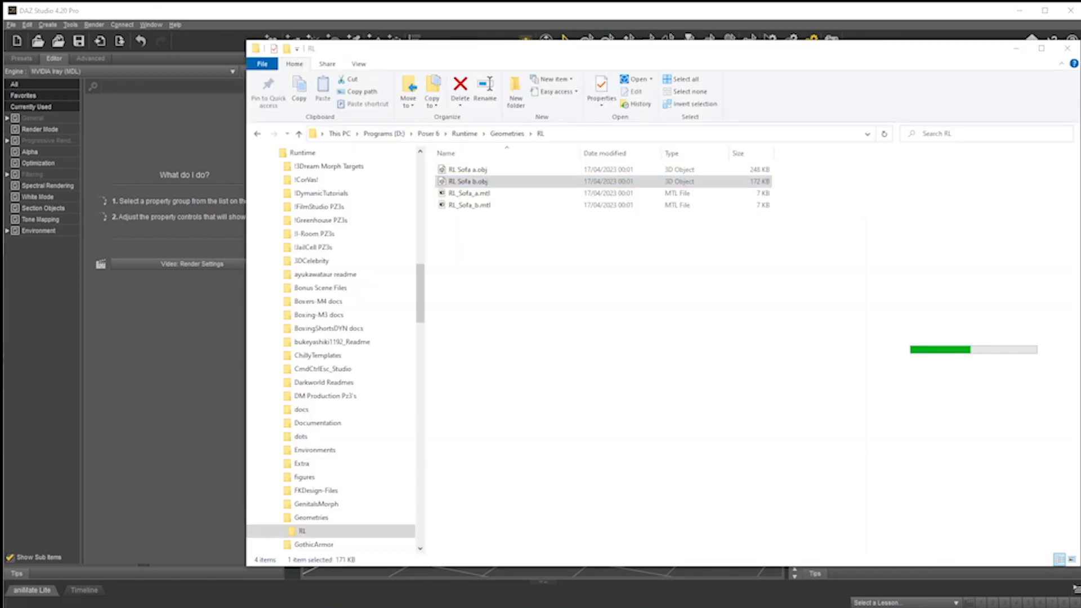
Inspect RL Sofa a.obj and RL Sofa b.obj one after the other in 3D Viewer from File Explorer.
double_click(483, 170)
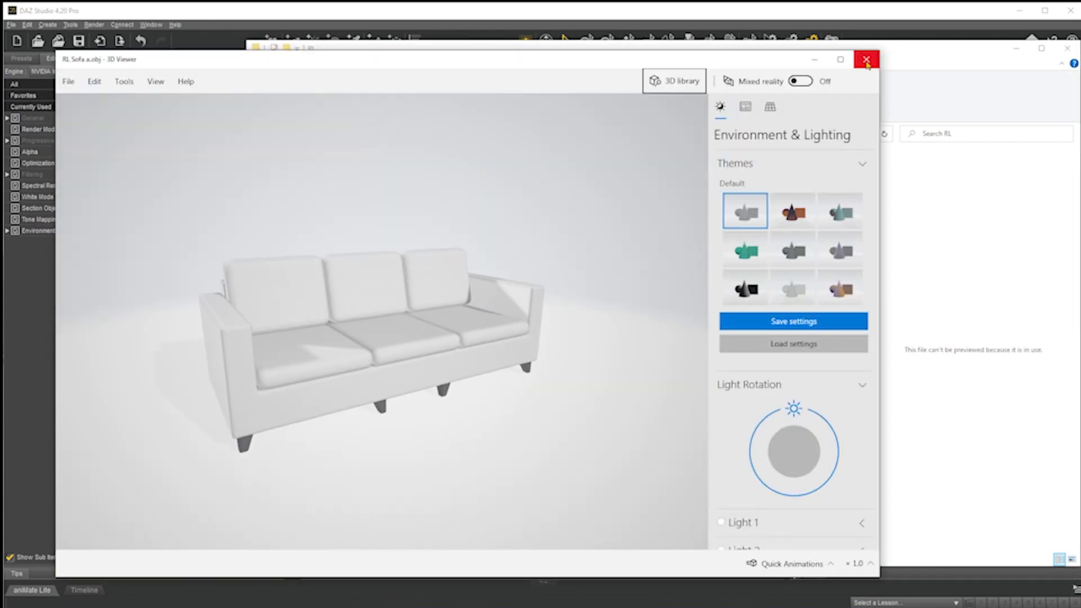
click(867, 60)
double_click(467, 182)
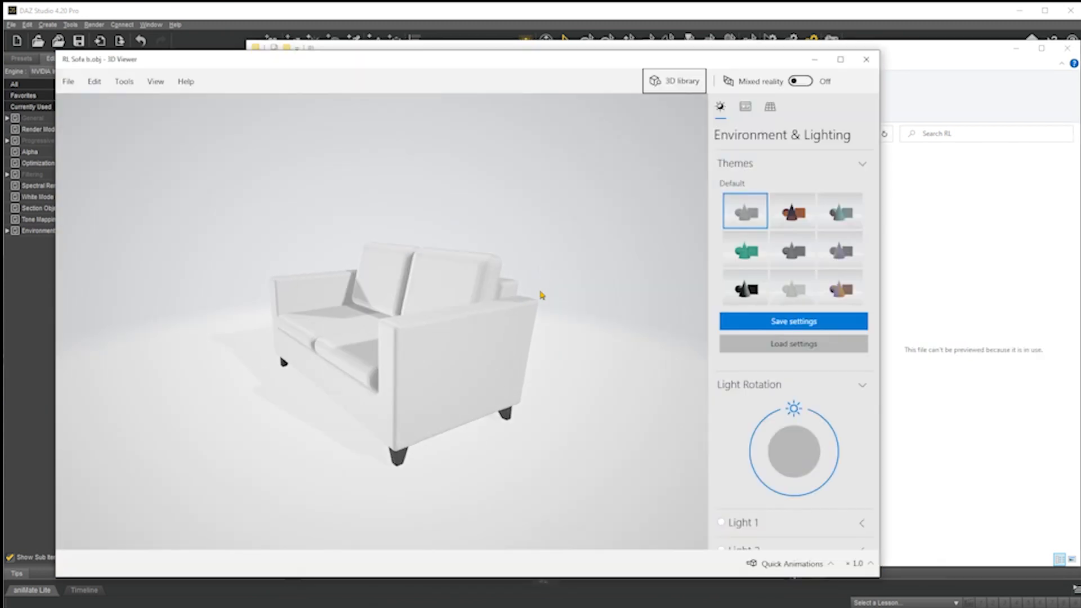
click(866, 59)
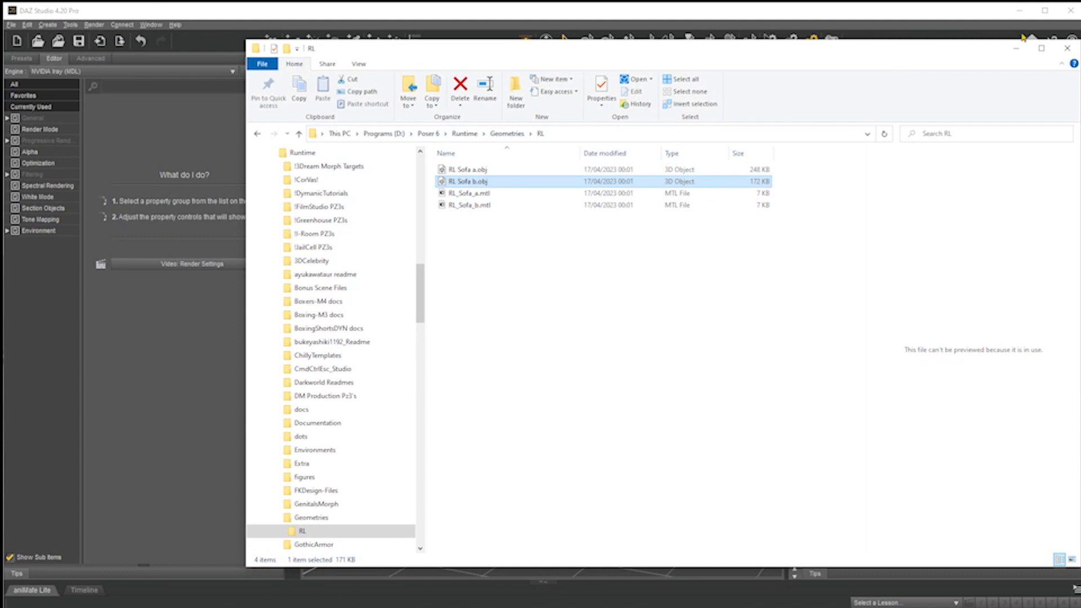
Switch to Poser and start a Wavefront OBJ import at 100% of original size with consistent polygon normals.
click(1017, 49)
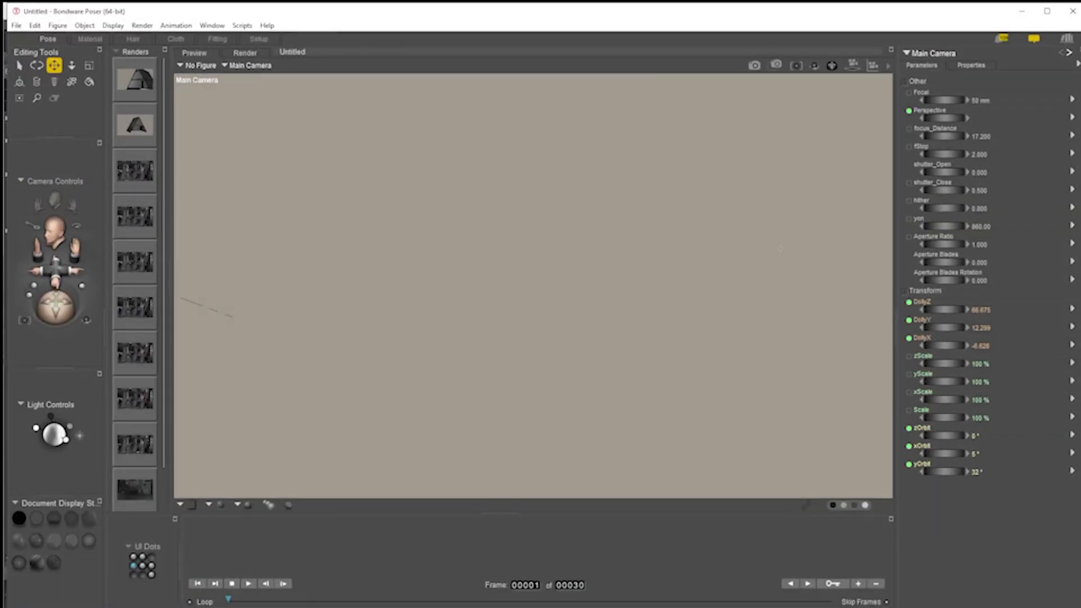
click(16, 26)
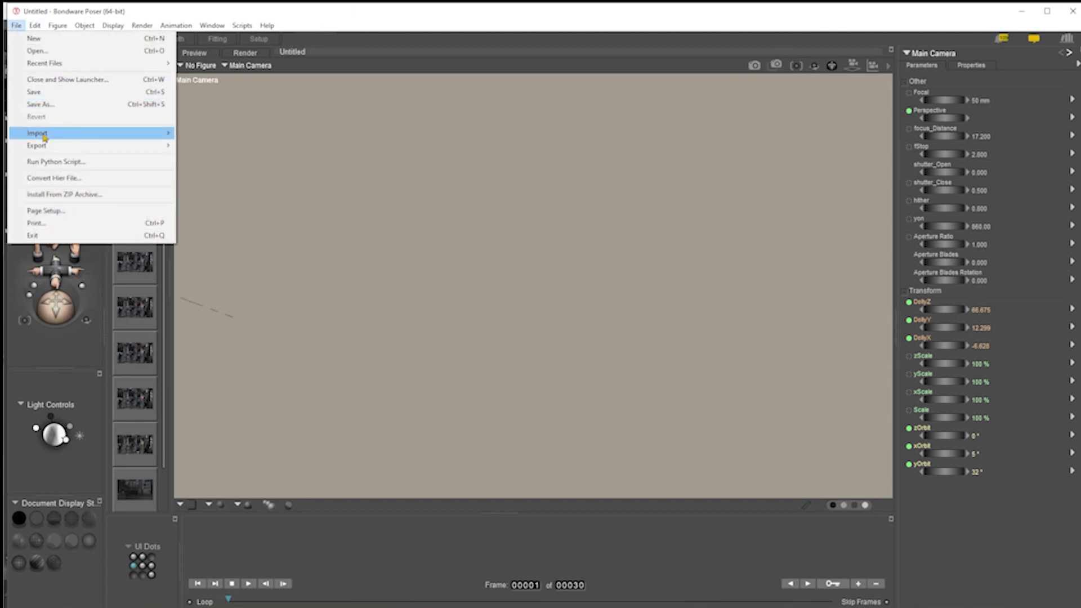
mouse_move(36, 134)
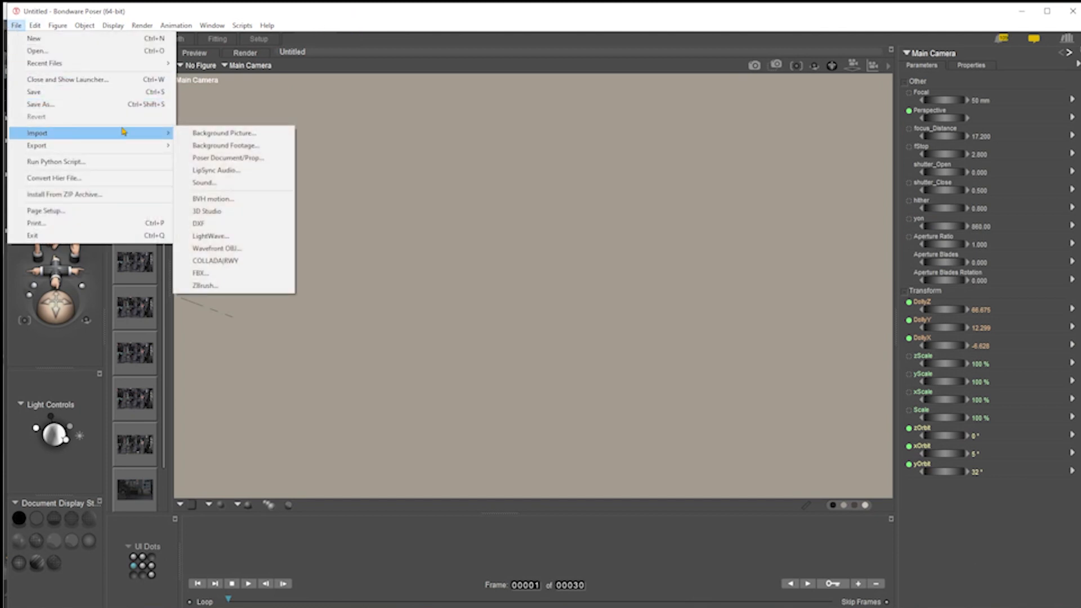
click(237, 249)
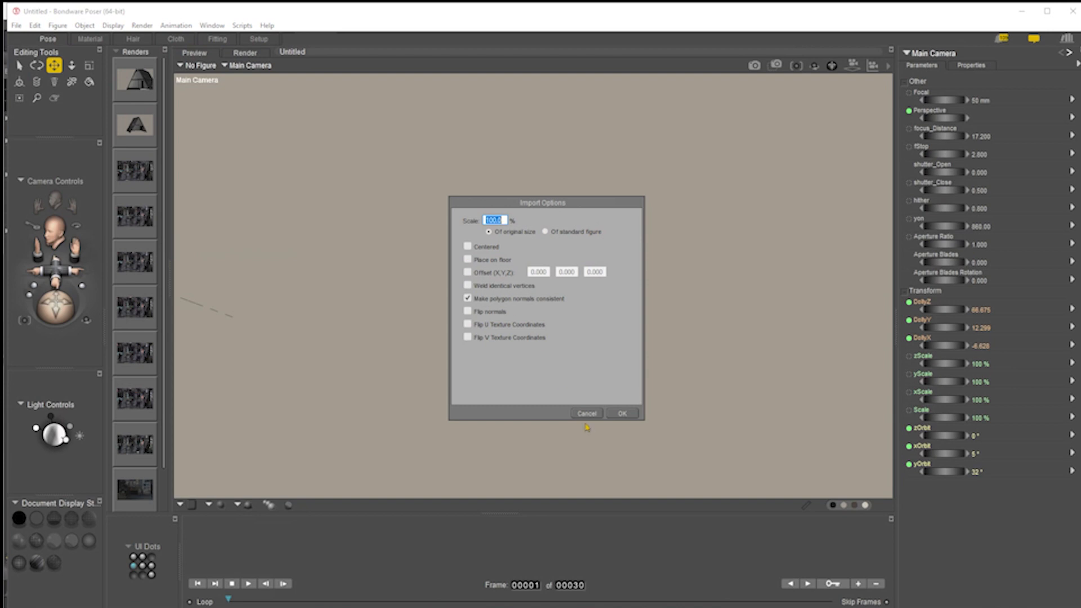
click(625, 415)
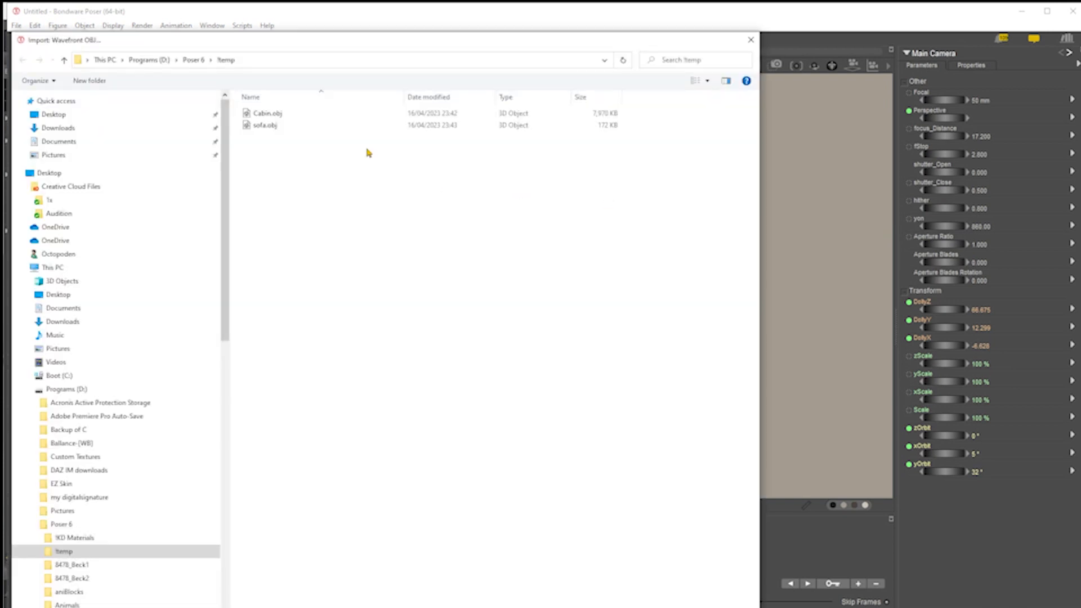
Go to the D:\Poser 6\Runtime\Geometries\RL folder and choose RL Sofa a.obj for the import.
click(270, 60)
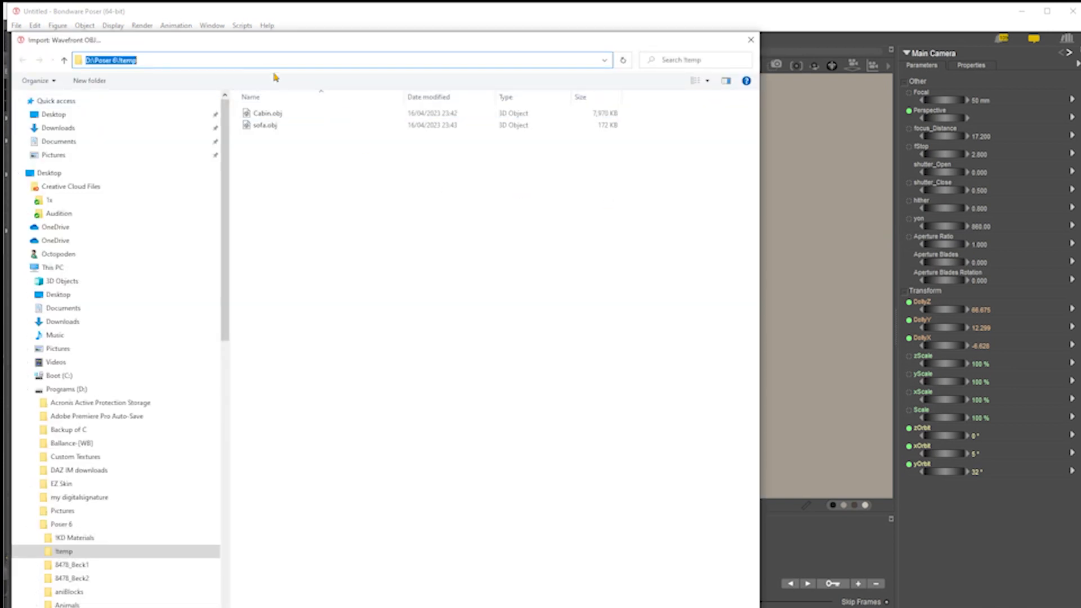
text(D:\Poser 6\Runtime\Geometries\RL)
key(Return)
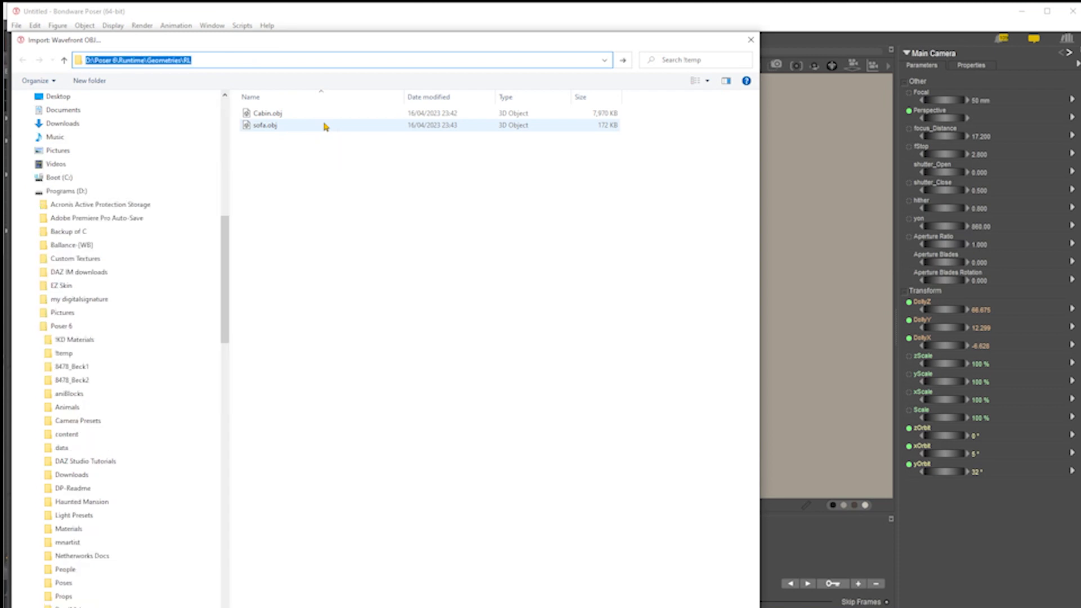
double_click(280, 113)
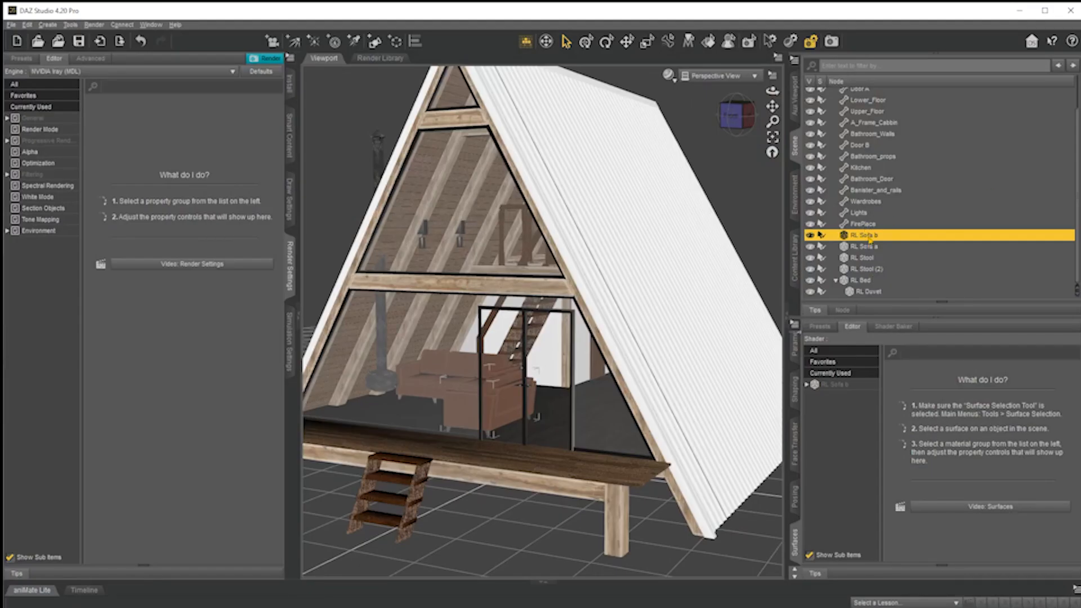
Switch to DAZ Studio and examine the surface settings of RL Sofa b, down to its Sofa_B material.
click(794, 552)
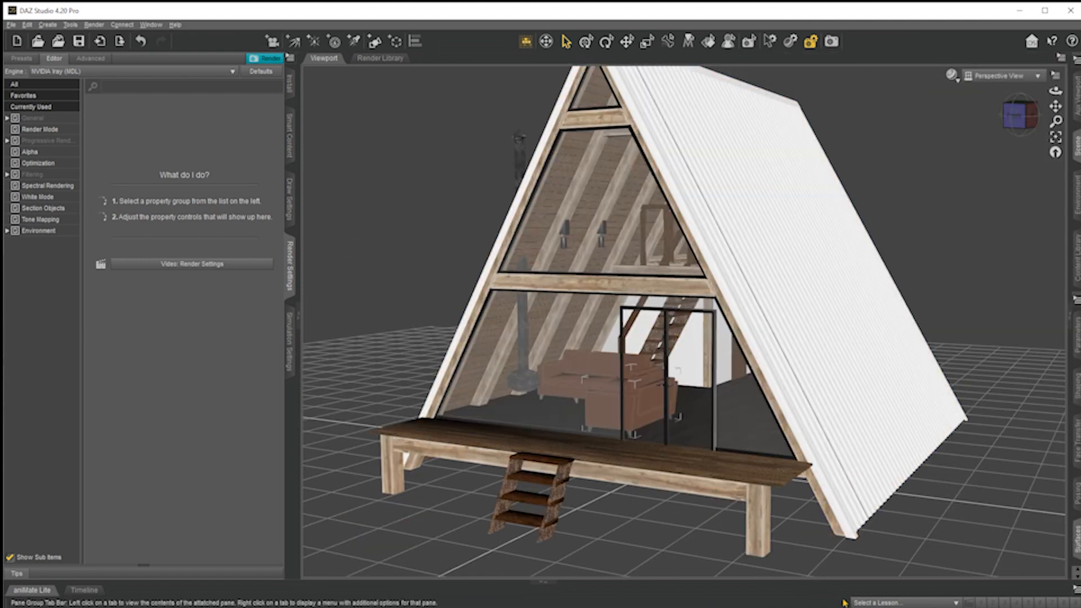
click(1078, 538)
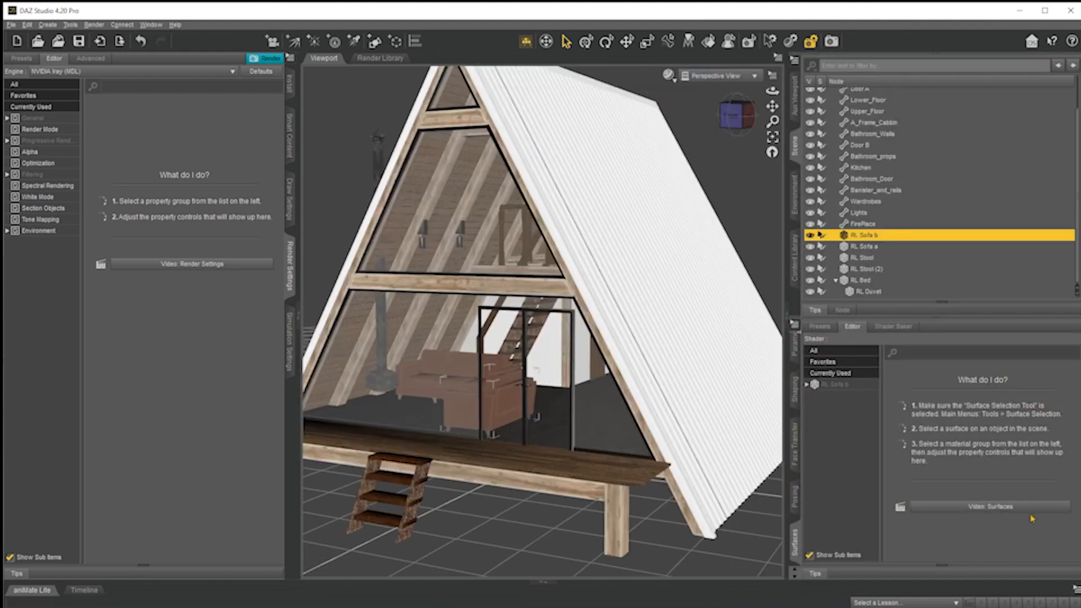
click(809, 388)
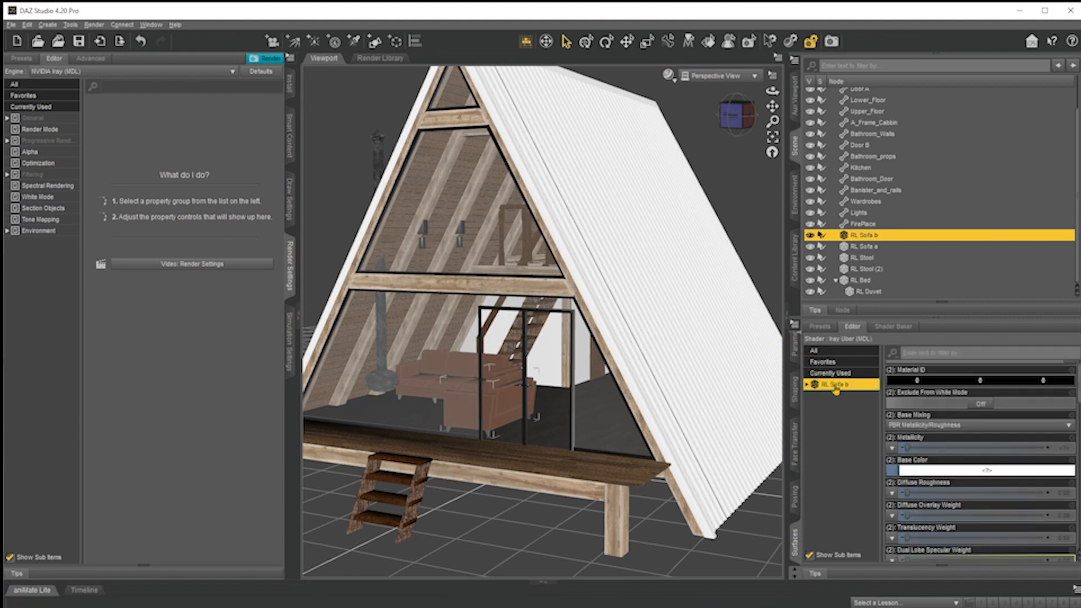
scroll(936, 401, down, 10)
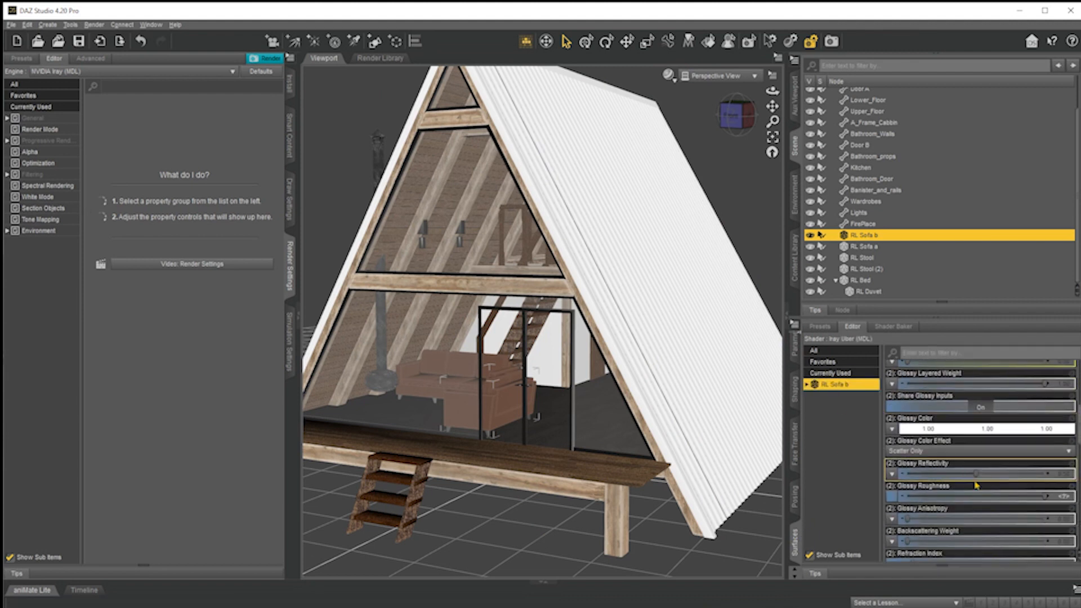
scroll(979, 488, up, 10)
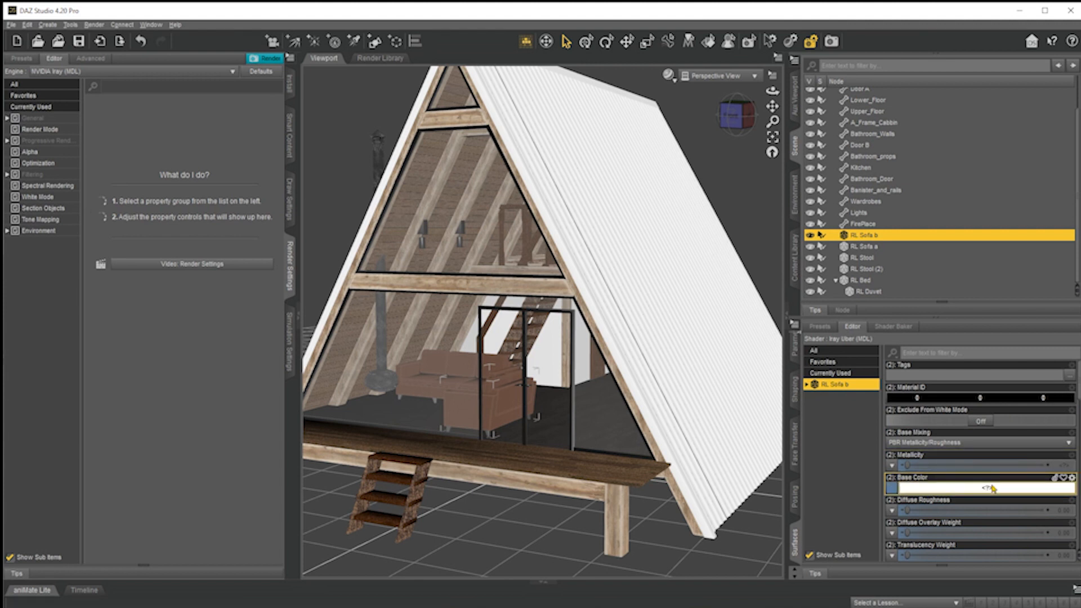
click(807, 384)
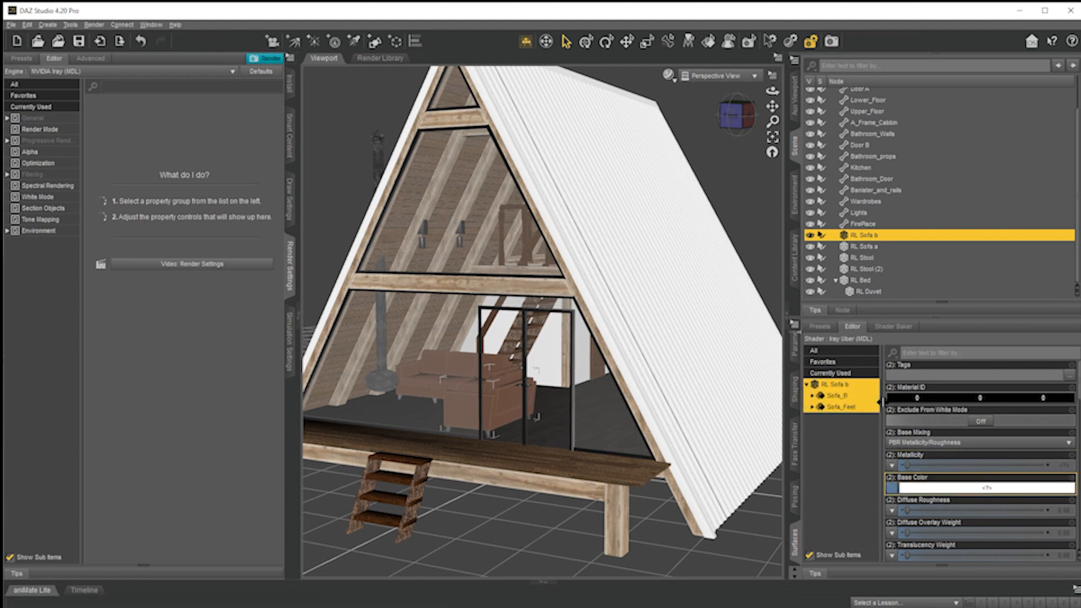
click(835, 397)
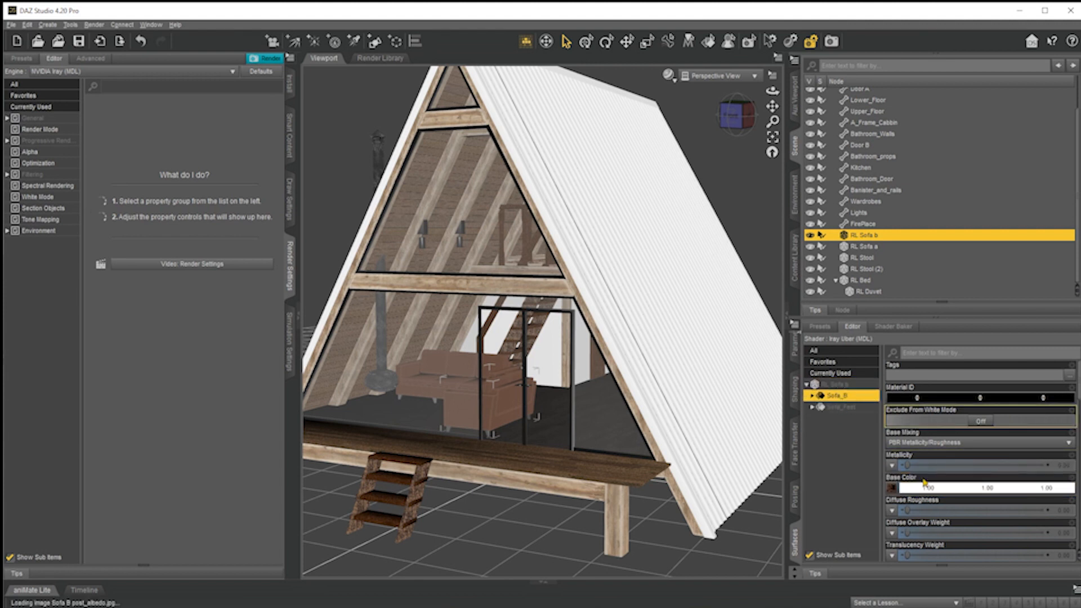
Look up the full folder path of Sofa_B's Base Color texture in the image browser, and cancel without choosing an image.
mouse_move(891, 488)
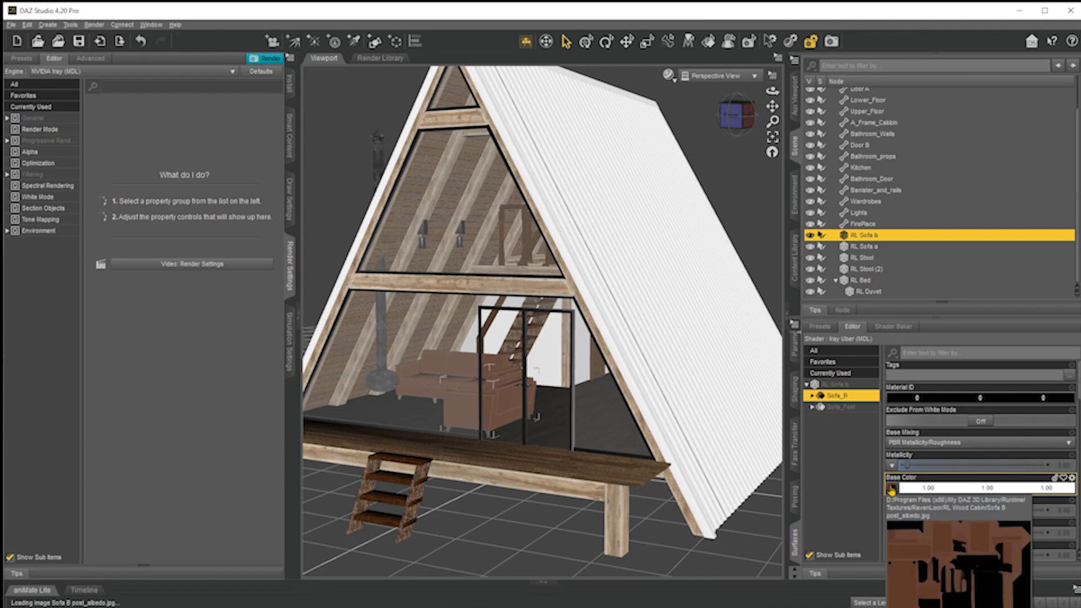
click(891, 489)
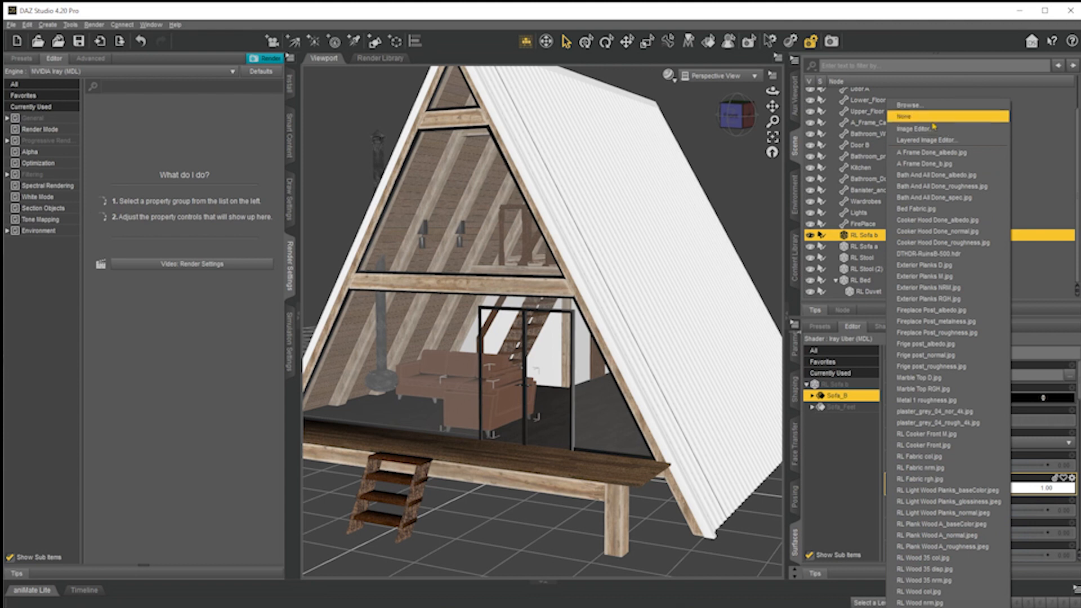
click(923, 106)
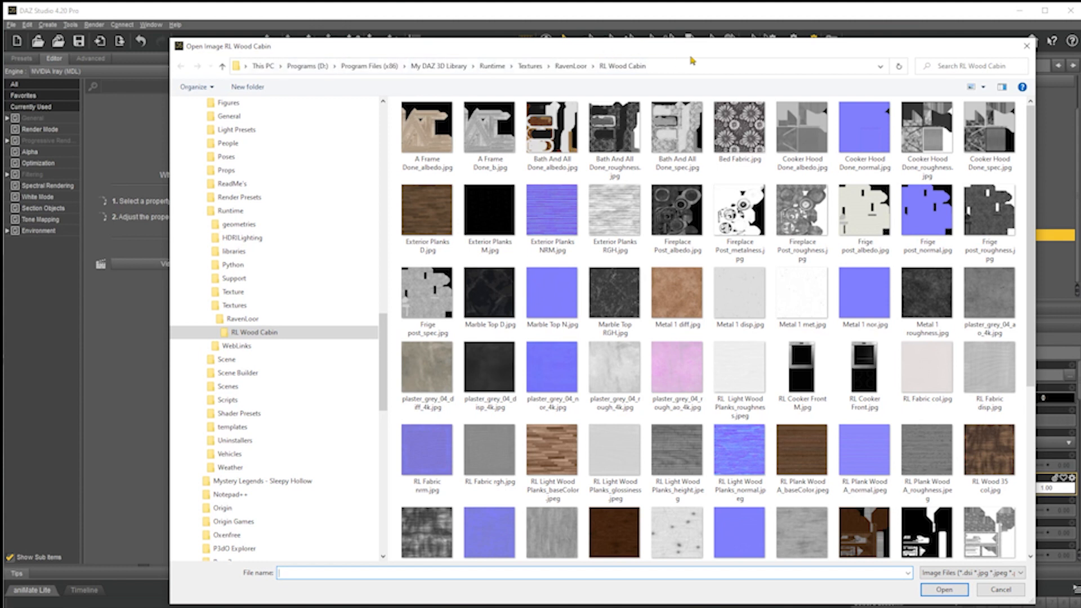
click(675, 67)
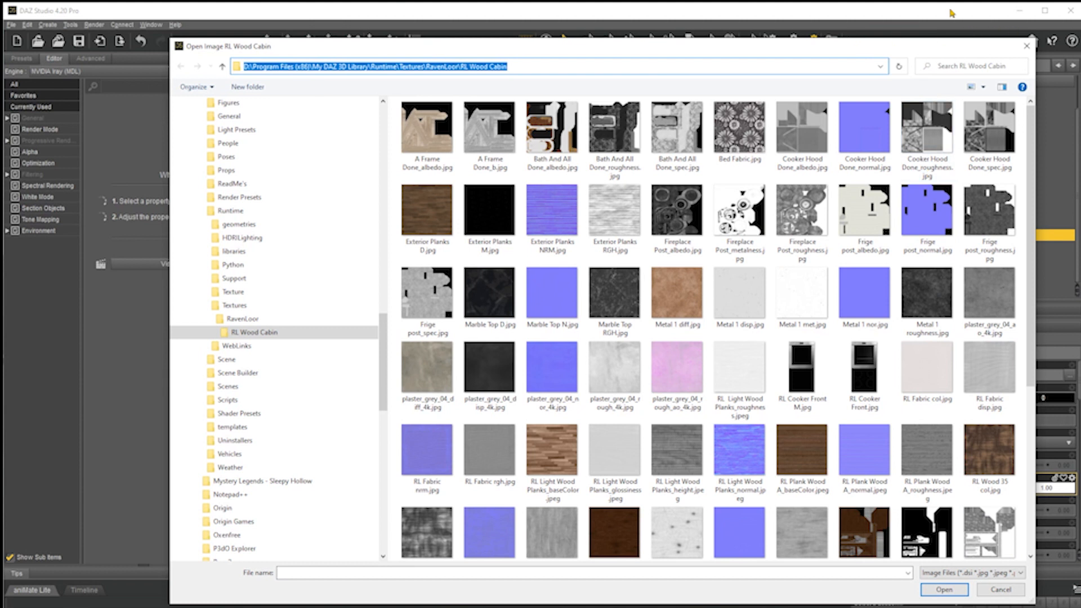
click(1000, 590)
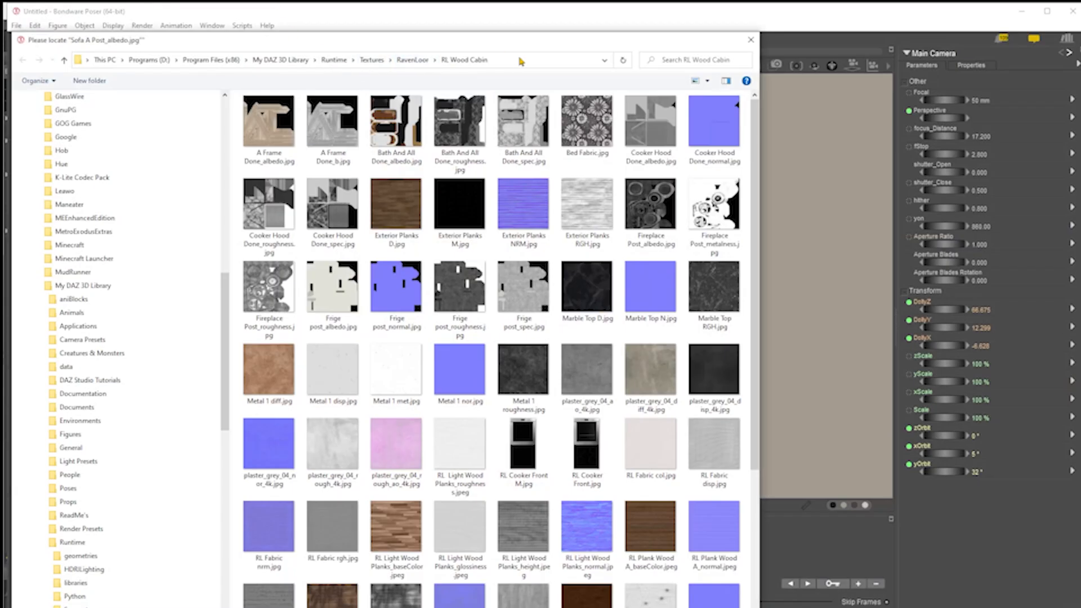
Back in Poser, supply Sofa A Post_albedo.jpg from the RavenLoor\RL Wood Cabin textures folder to complete the sofa's import.
click(521, 61)
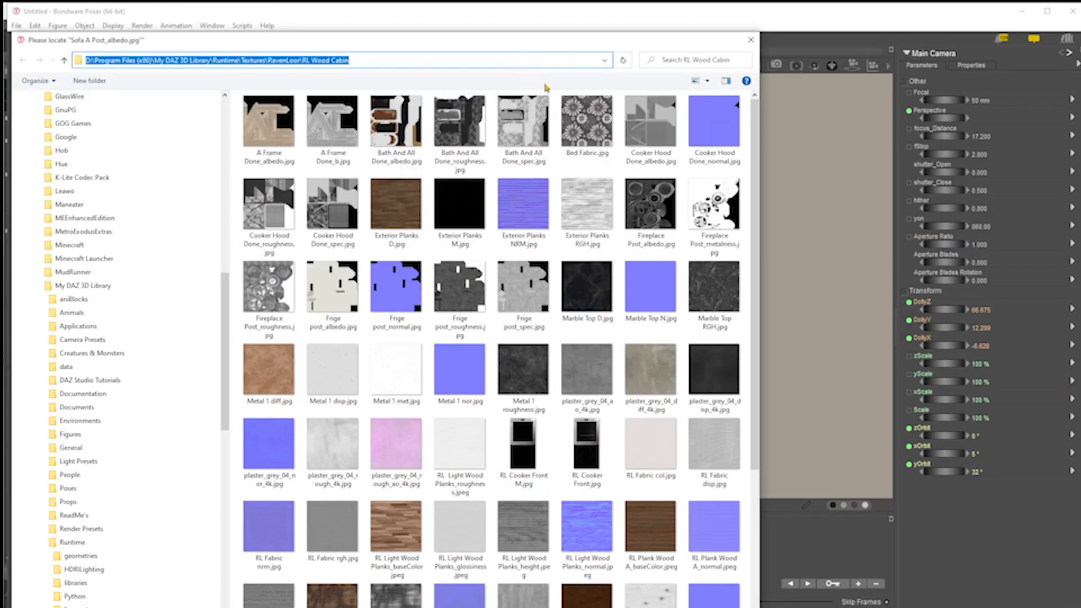
click(607, 110)
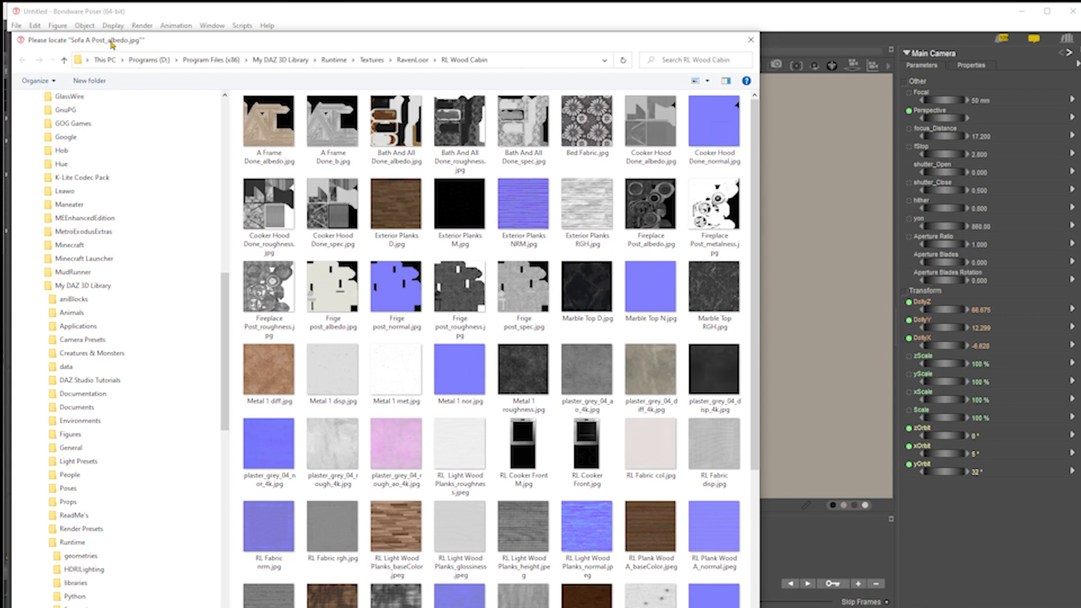
scroll(620, 293, down, 5)
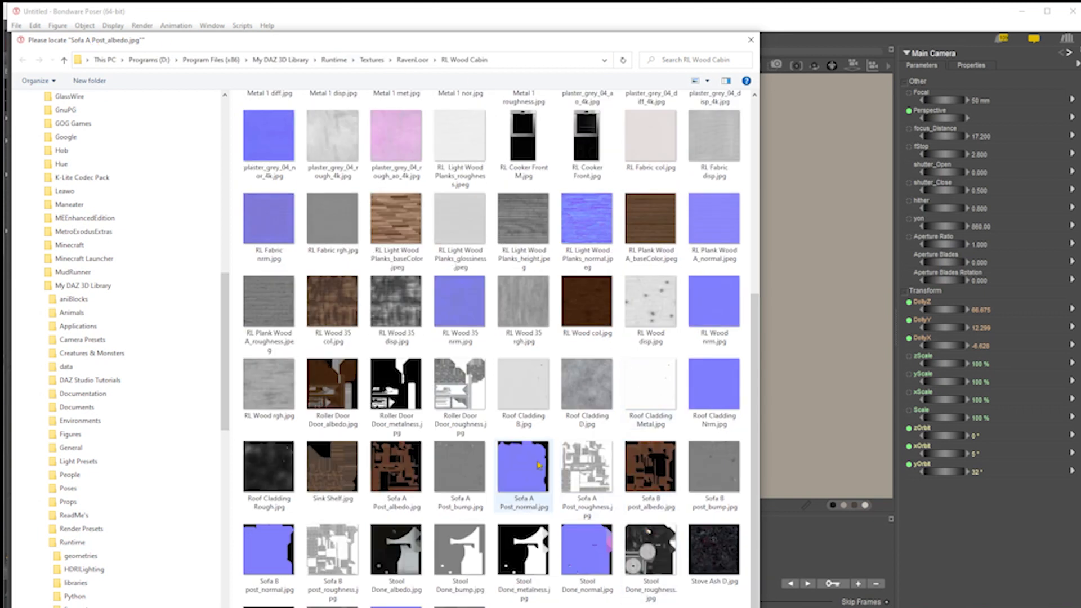
click(396, 466)
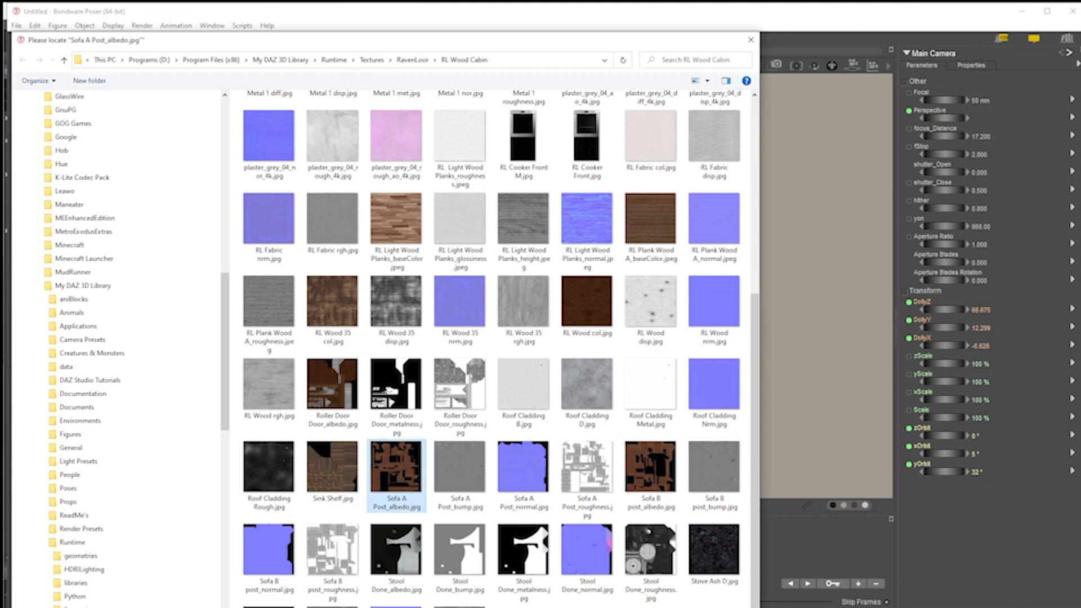
click(674, 607)
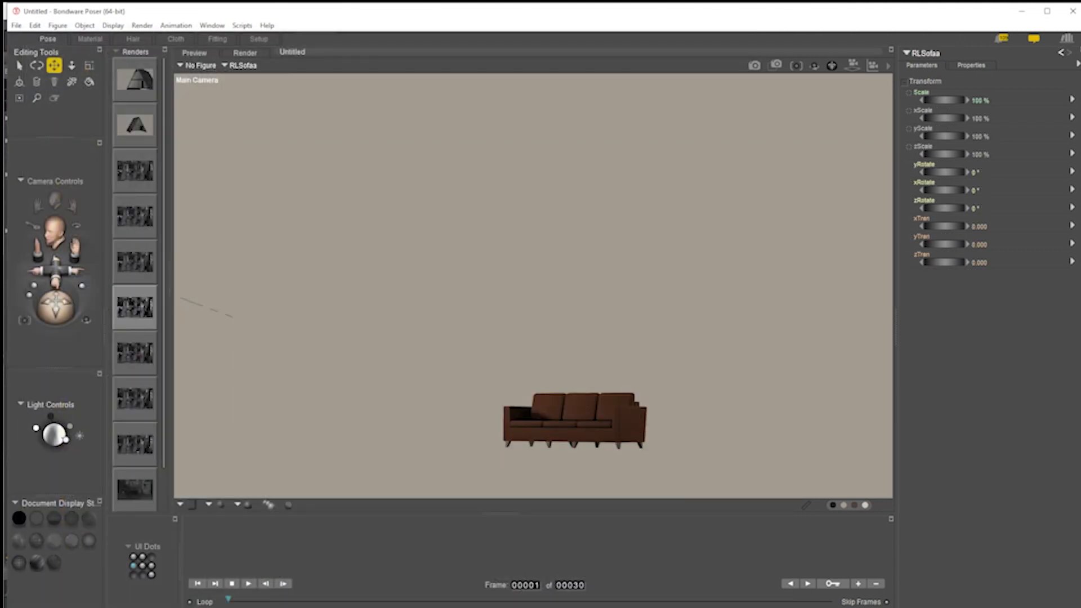
Import RL Sofa b.obj as a Wavefront OBJ with the same default import options.
click(16, 26)
mouse_move(56, 139)
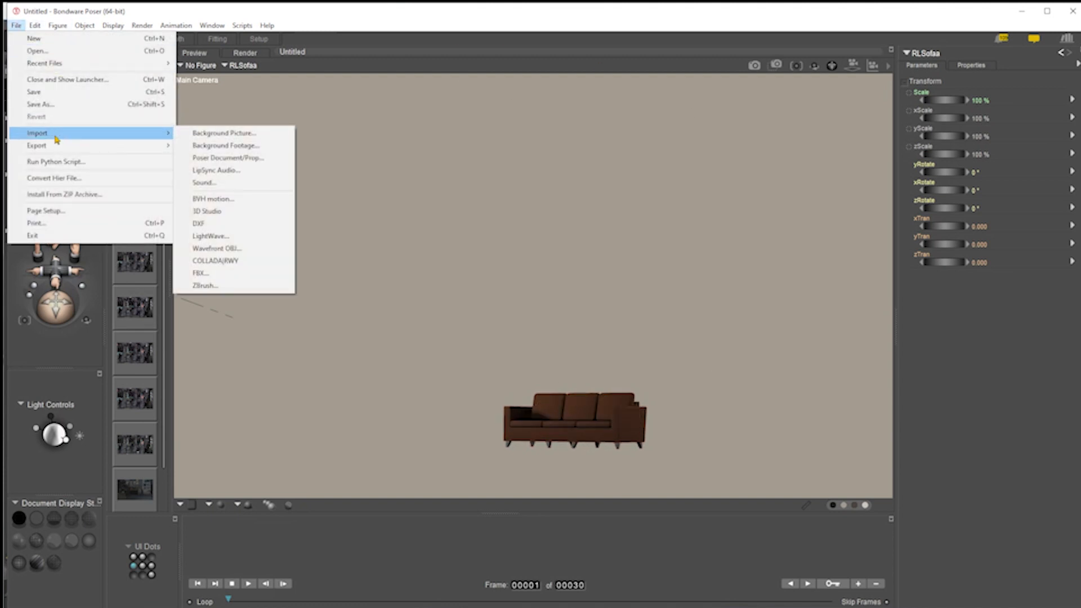
click(246, 253)
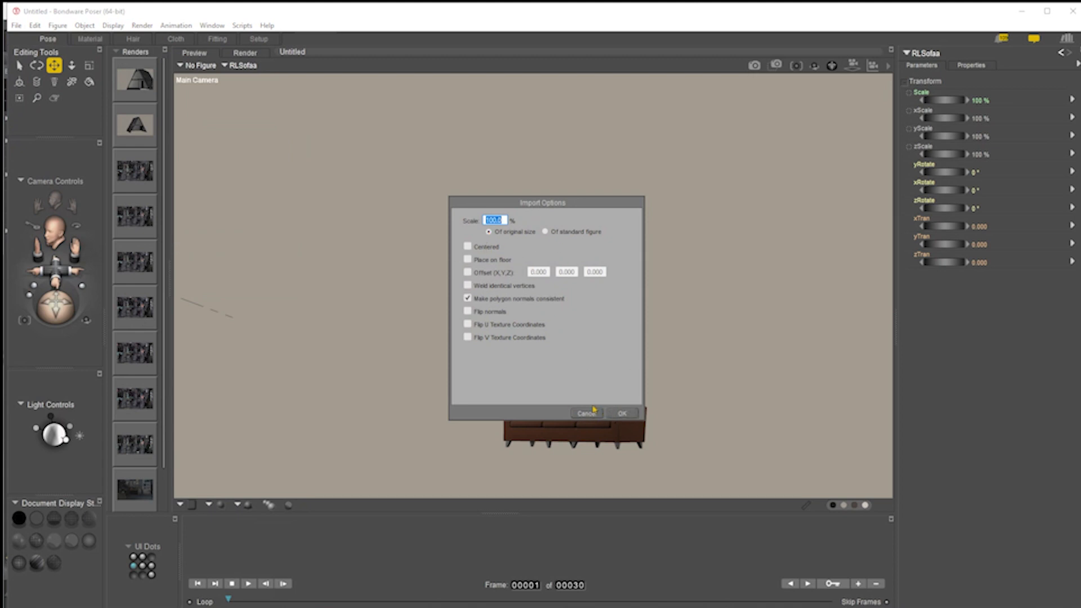
click(619, 414)
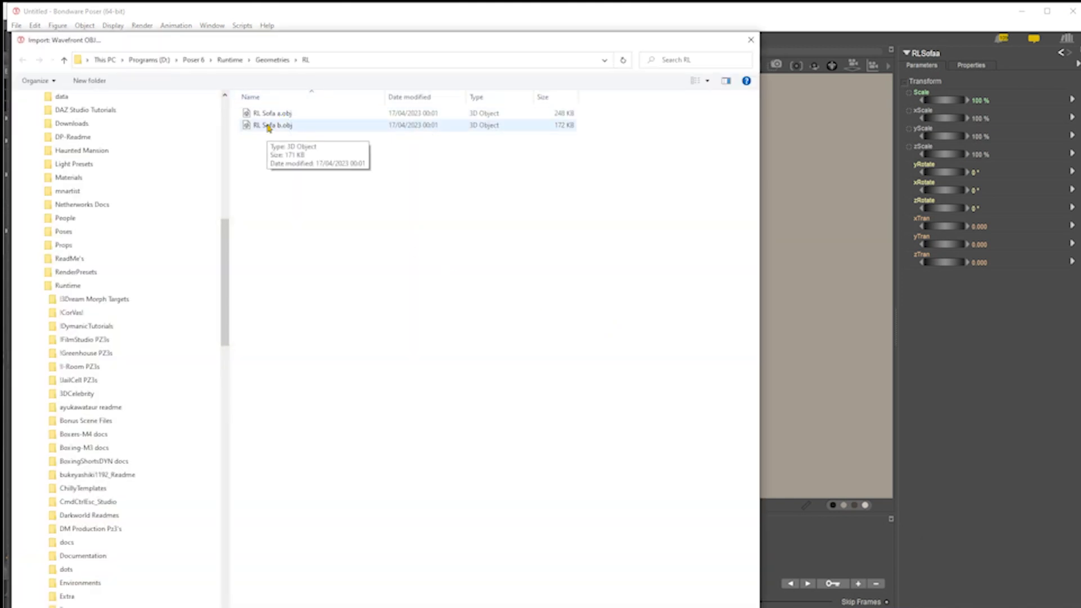
double_click(269, 125)
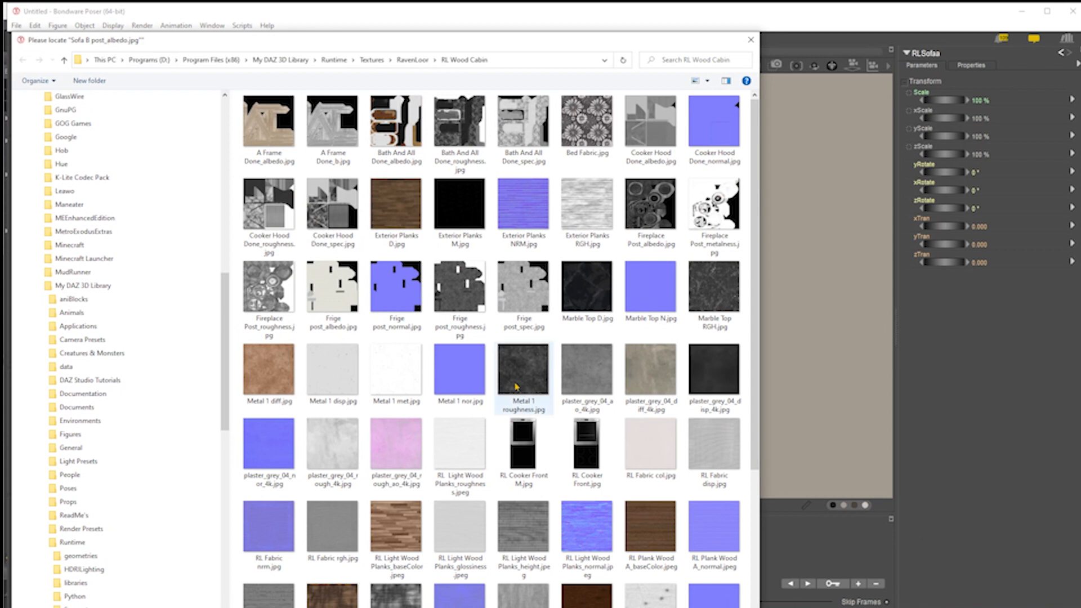
Supply Sofa B post_albedo.jpg as the second sofa's texture and turn the camera to see both sofas separately.
scroll(673, 542, down, 5)
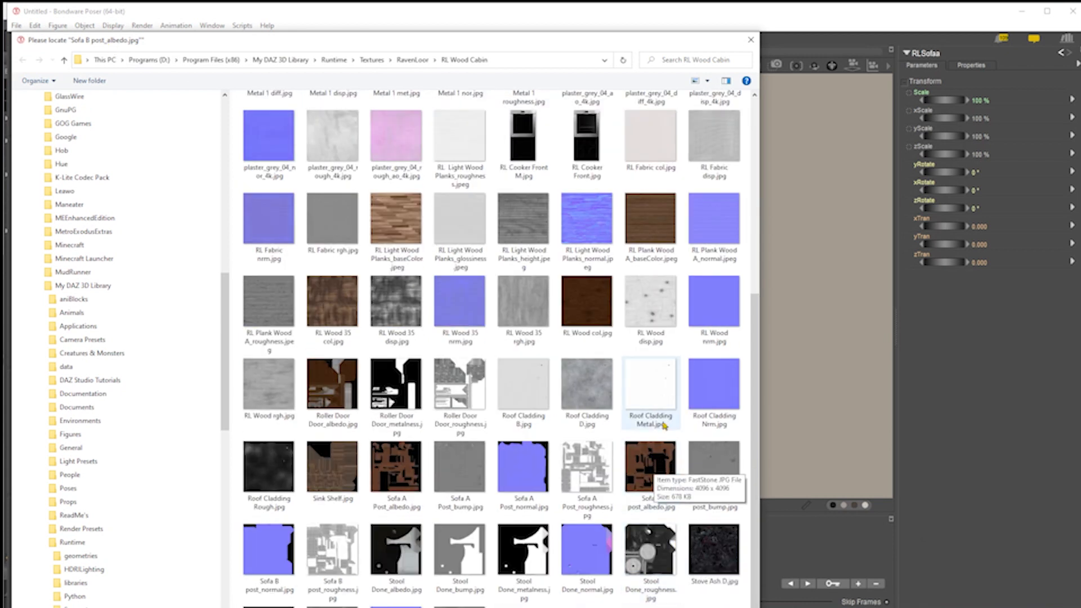
click(658, 467)
click(676, 607)
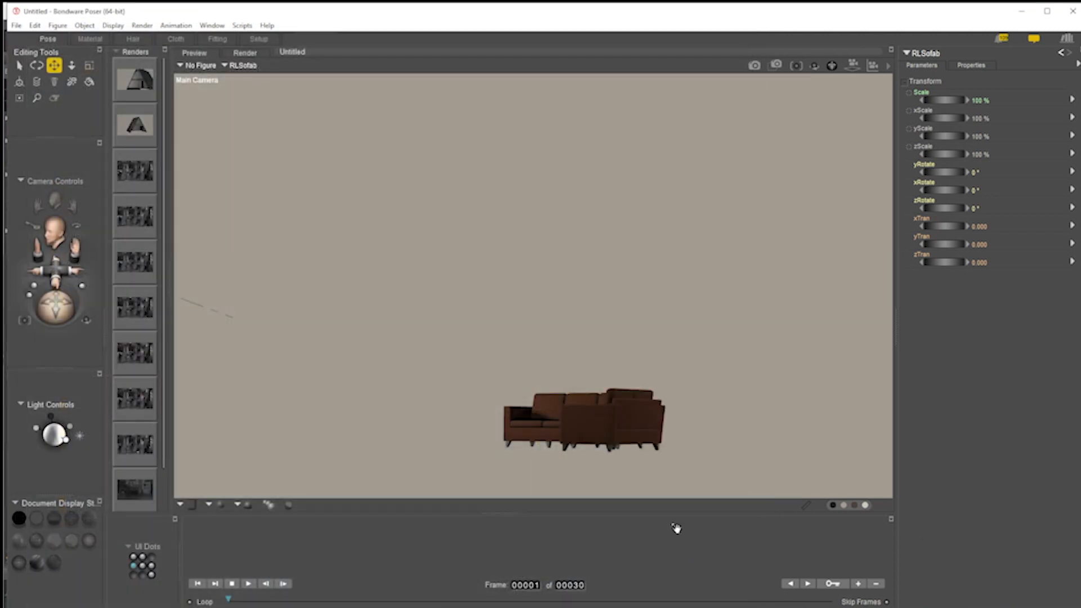
drag(54, 301, 83, 308)
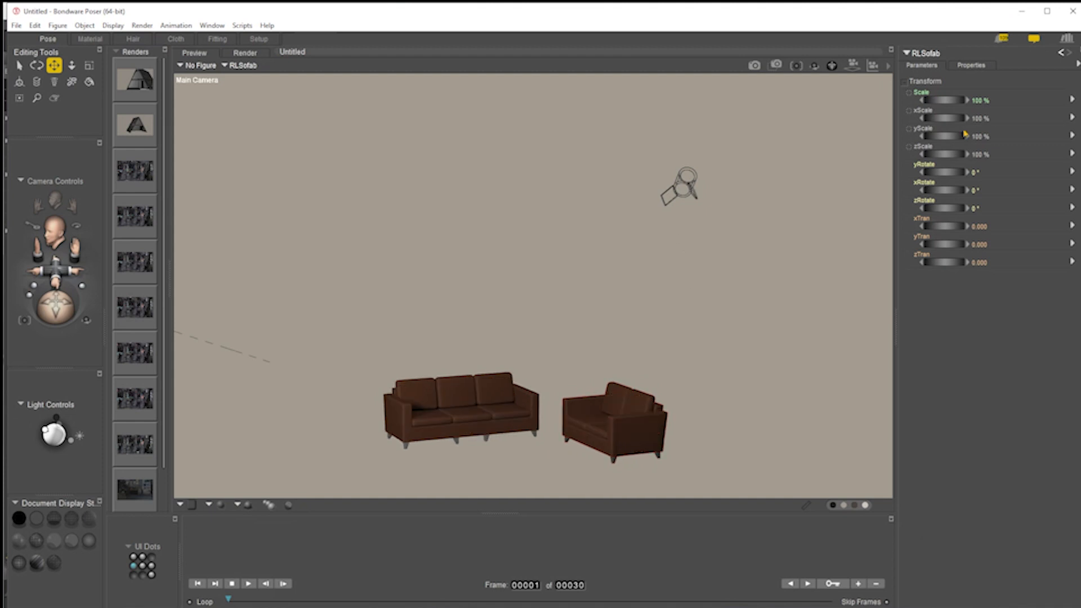
Switch to DAZ Studio, select RL Stool, and save its Wavefront Object export as RL Stool in the Geometries\RL folder.
click(1022, 12)
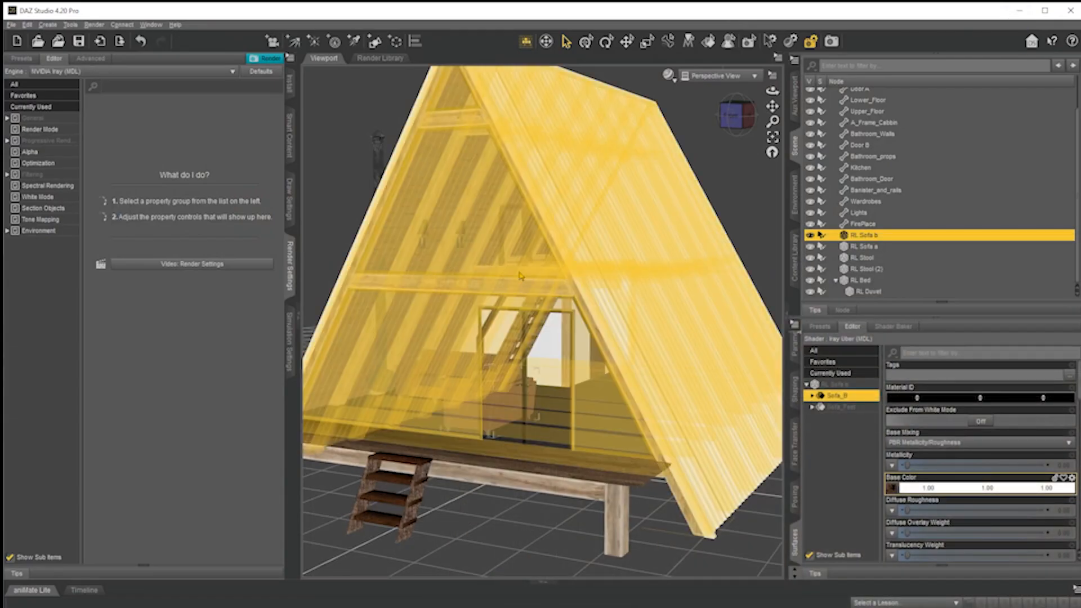
click(860, 258)
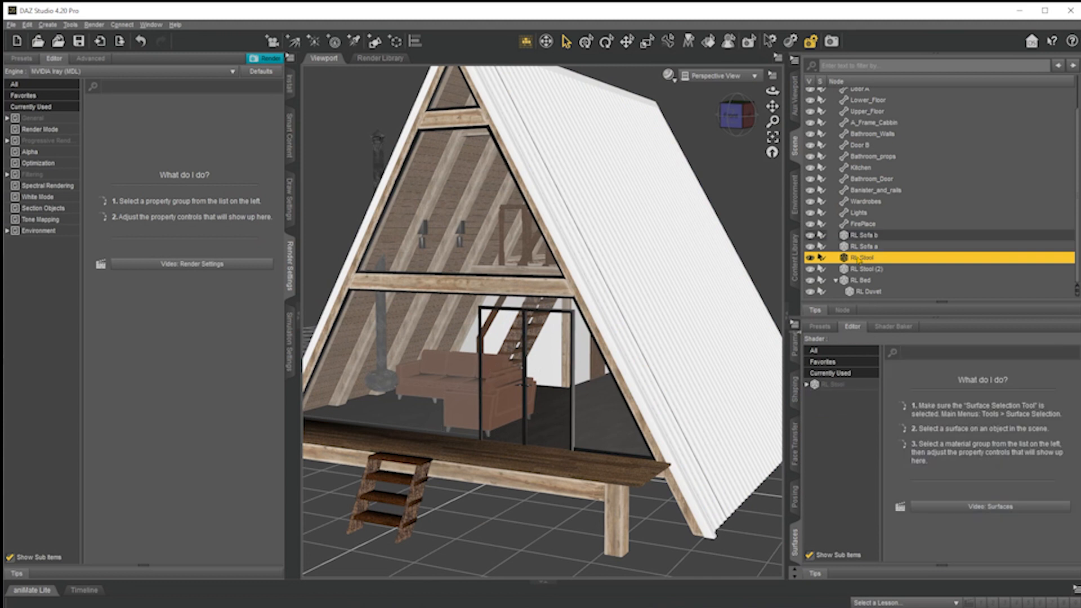
click(11, 25)
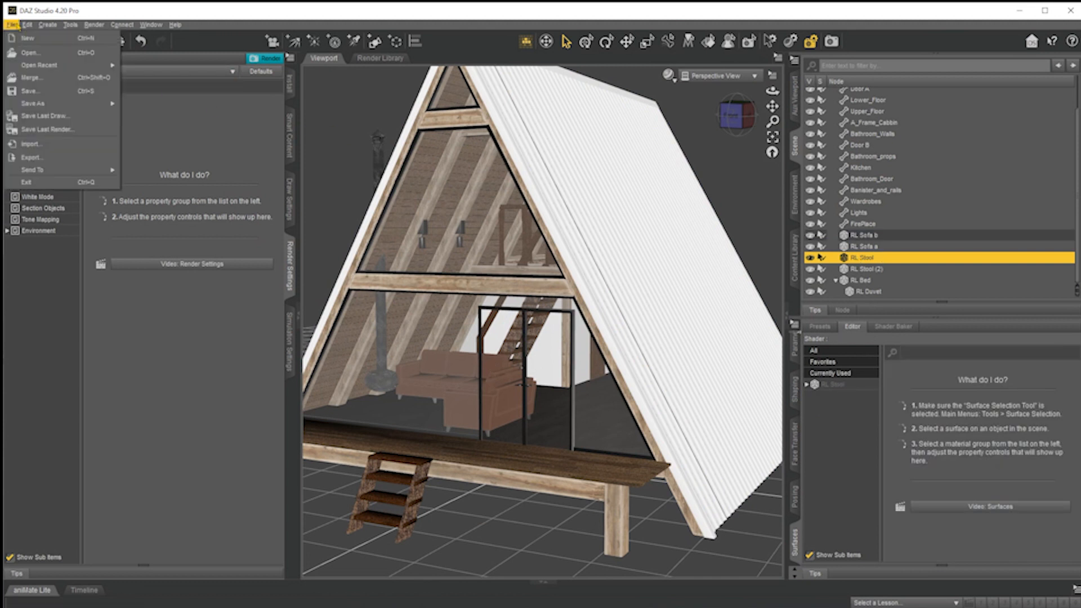
click(35, 158)
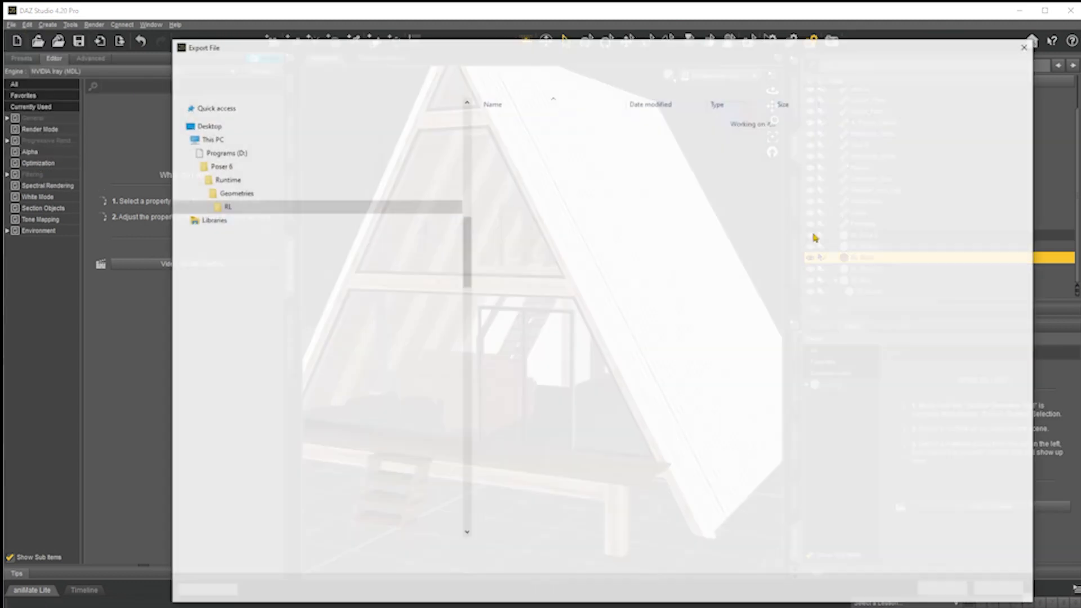
mouse_move(844, 55)
mouse_down()
mouse_move(615, 61)
mouse_move(841, 50)
mouse_up()
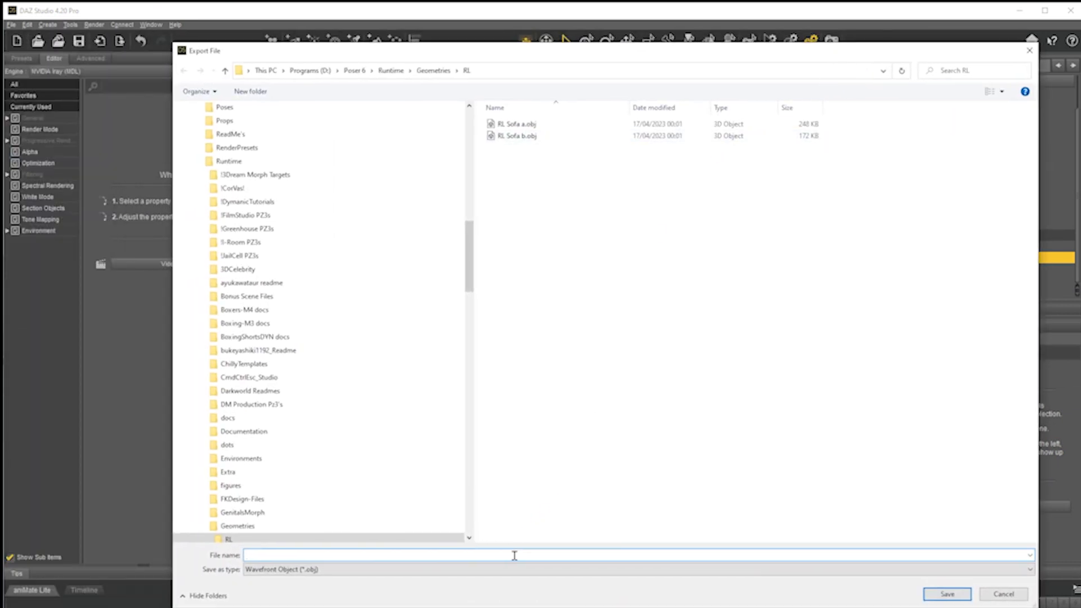
text(RL)
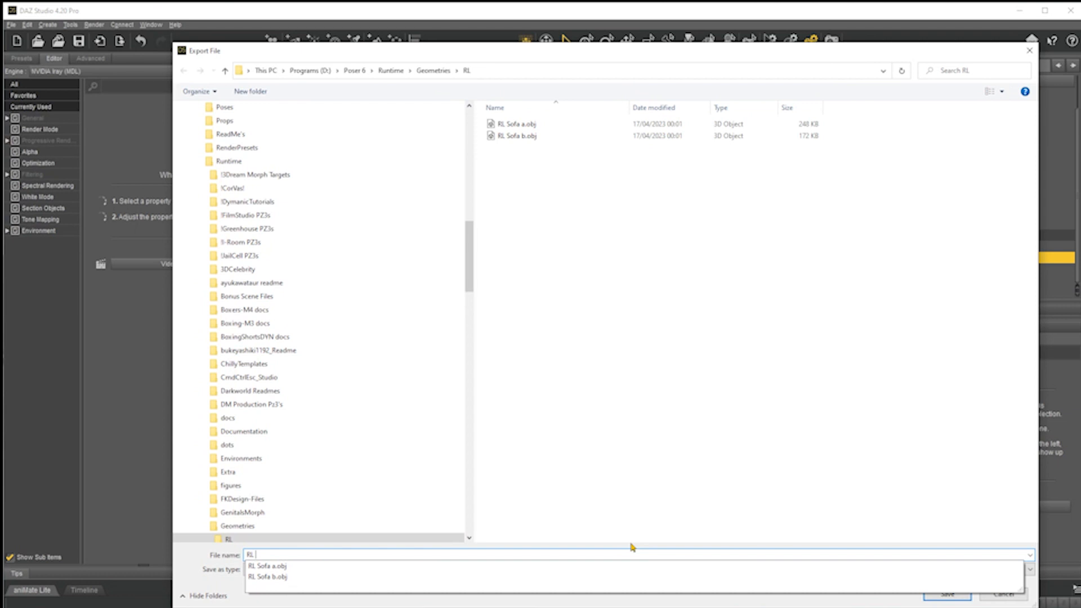
text( St)
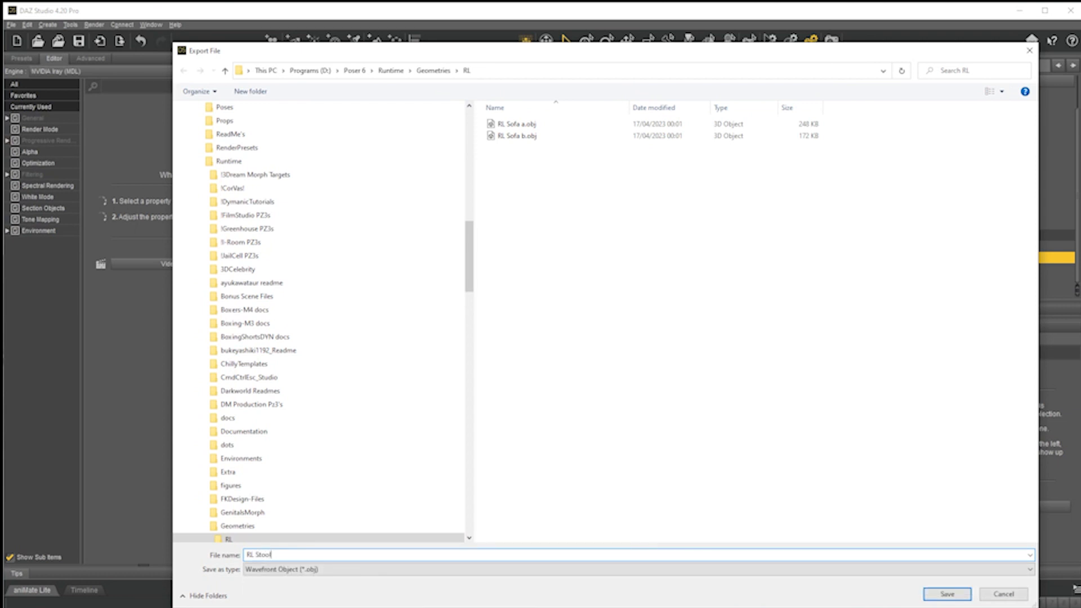
text(ool)
key(Return)
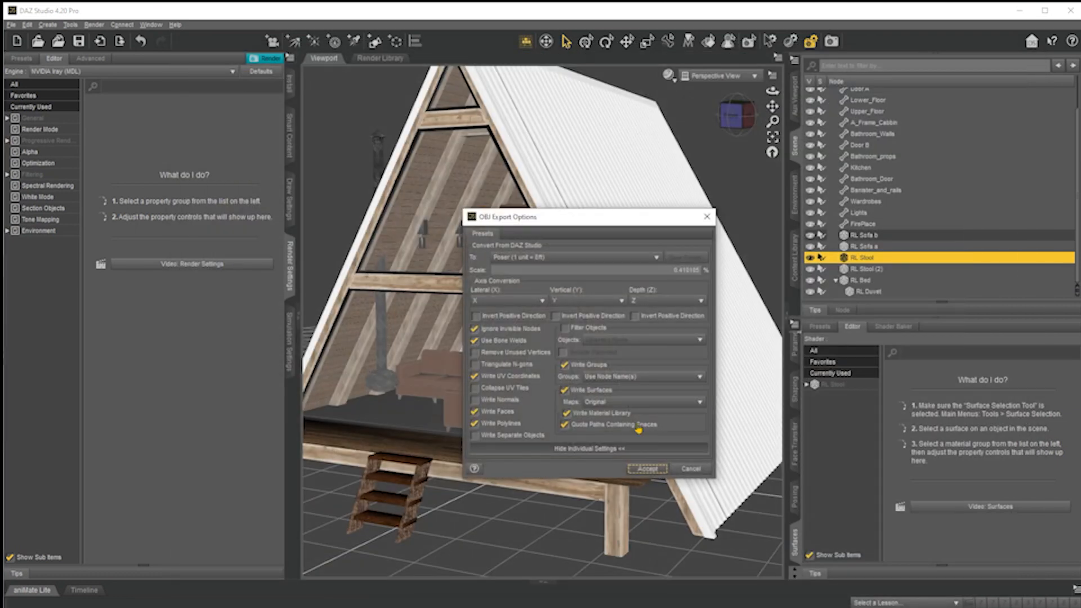
Filter the OBJ export to Selected Roots so only the stool is included, and accept the options.
click(653, 470)
click(565, 328)
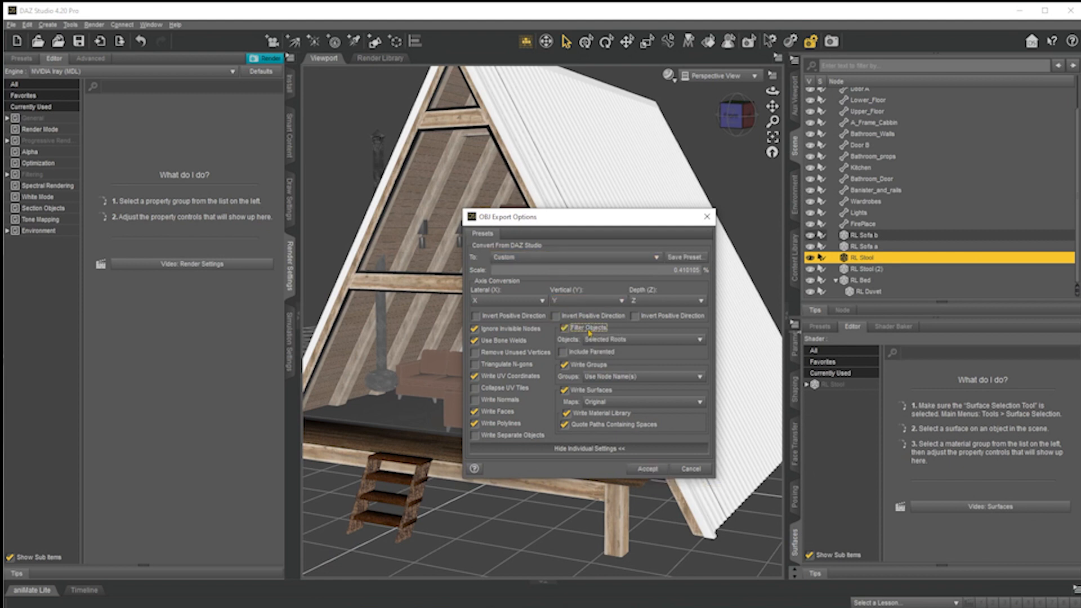
click(648, 470)
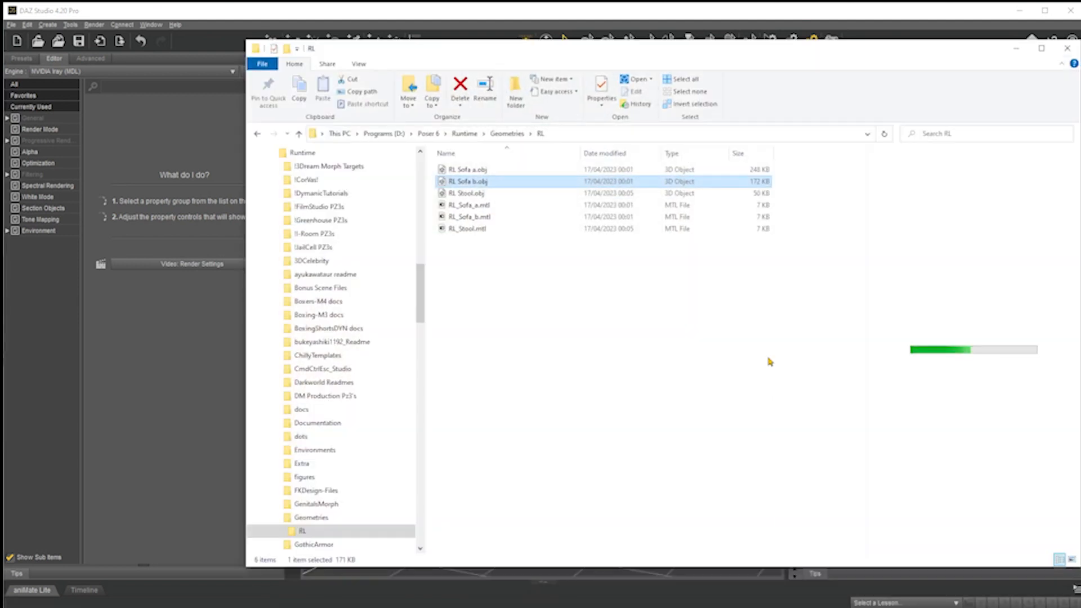
Preview RL Stool.obj from the RL folder in 3D Viewer to check the exported geometry, and close the preview.
click(479, 181)
double_click(475, 196)
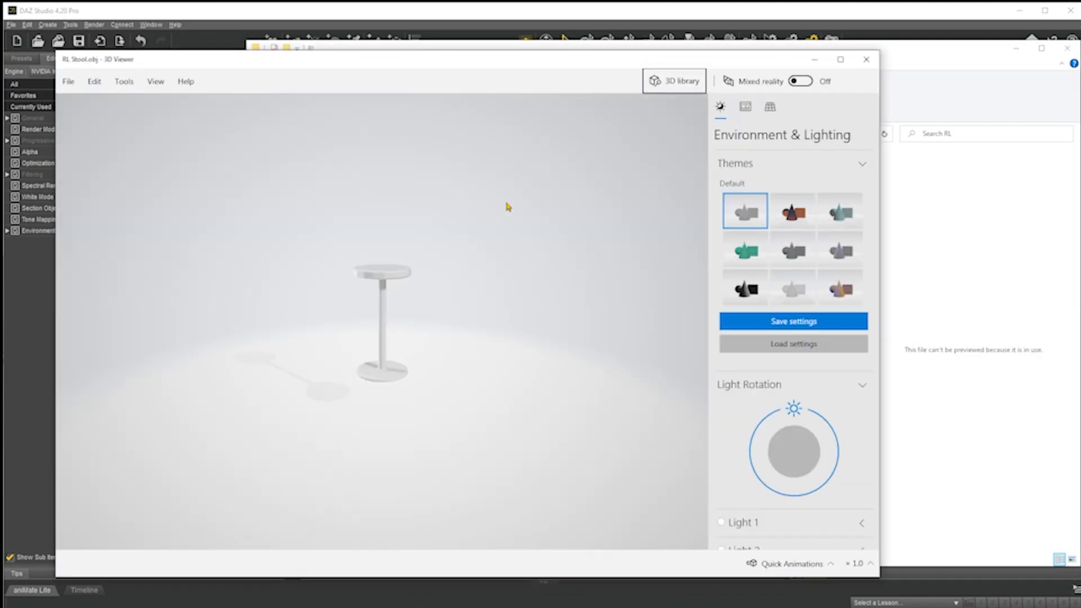
click(867, 59)
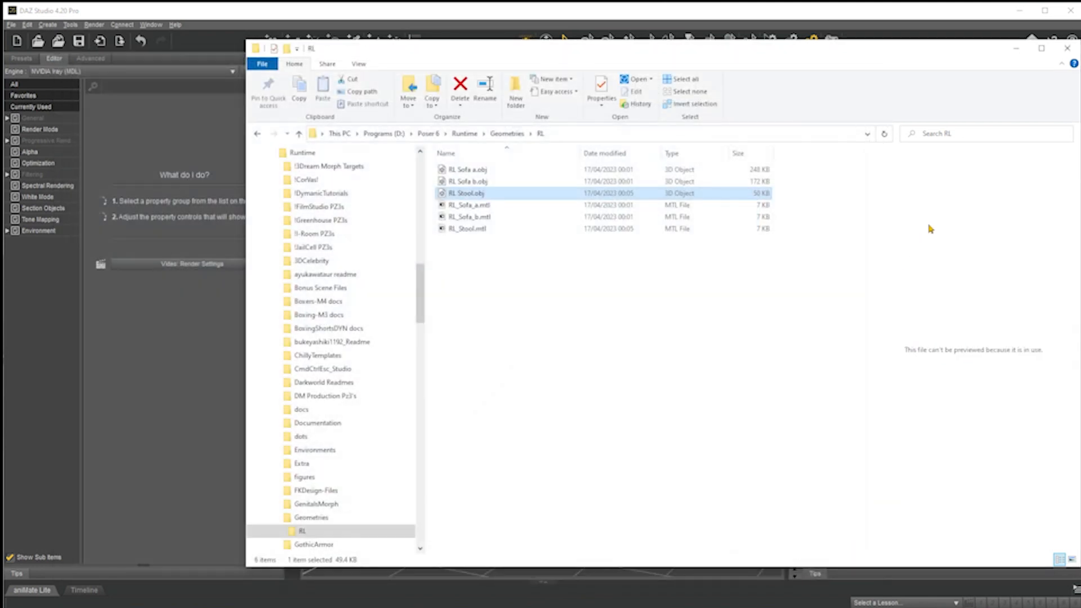
Return to DAZ Studio, select RL Stool (2), and turn the view to look for the stools in the kitchen.
click(187, 449)
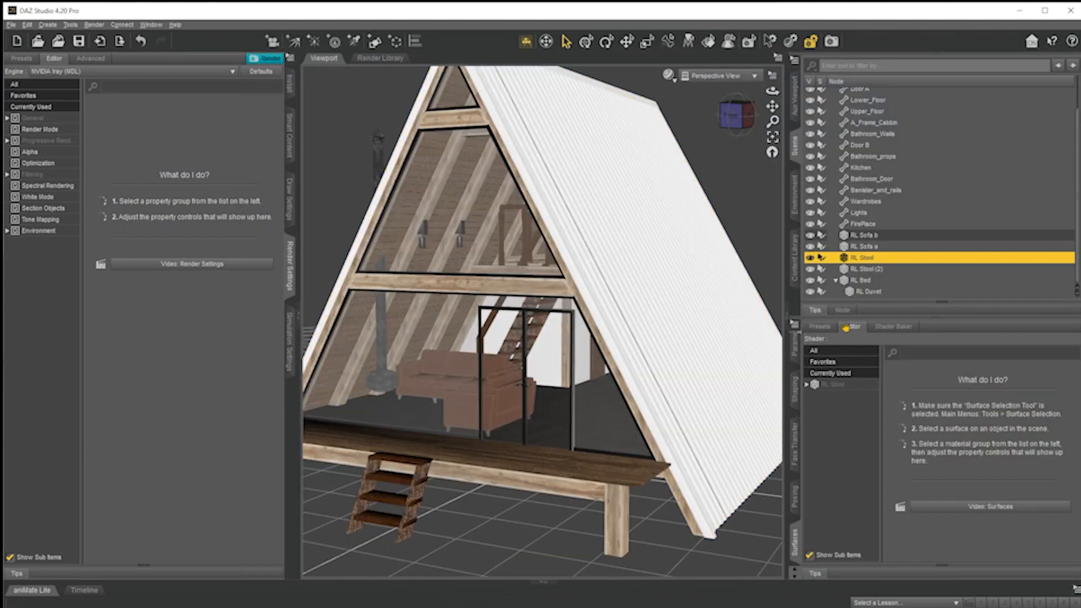
click(877, 270)
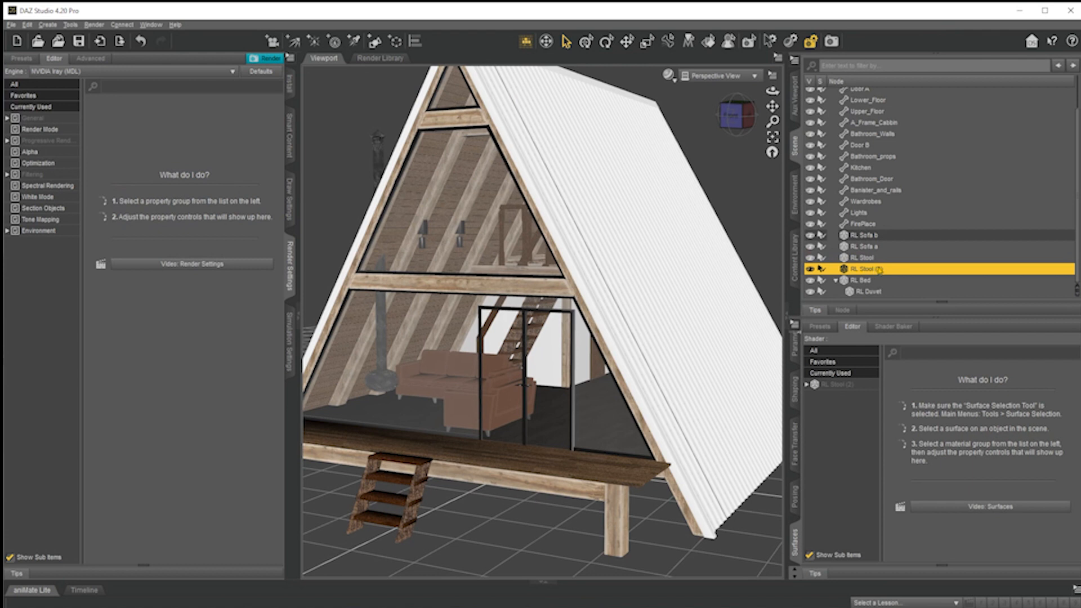
click(11, 25)
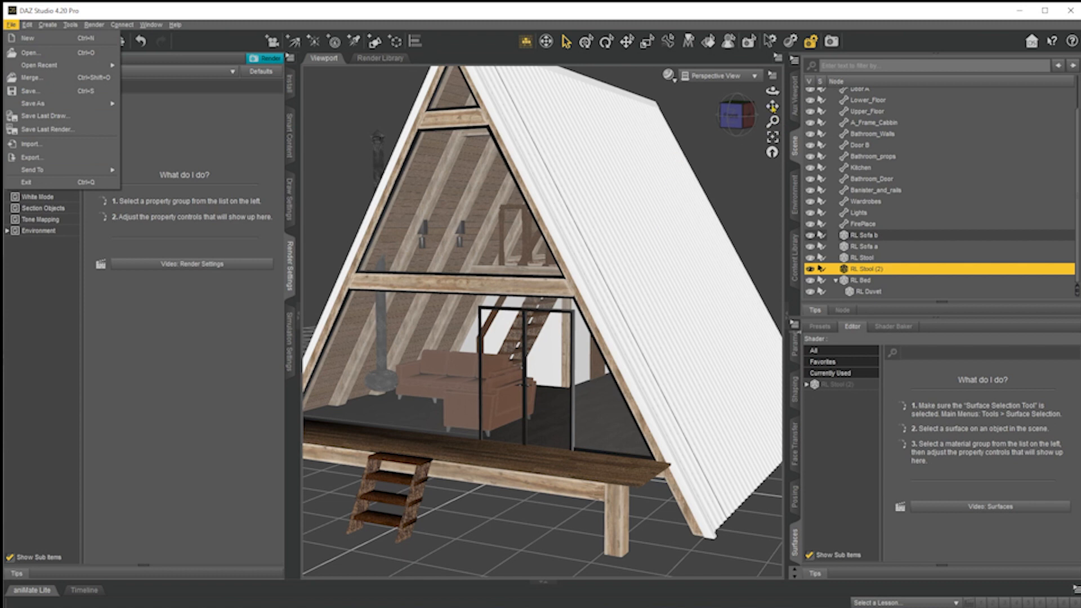
click(775, 109)
drag(734, 120, 756, 100)
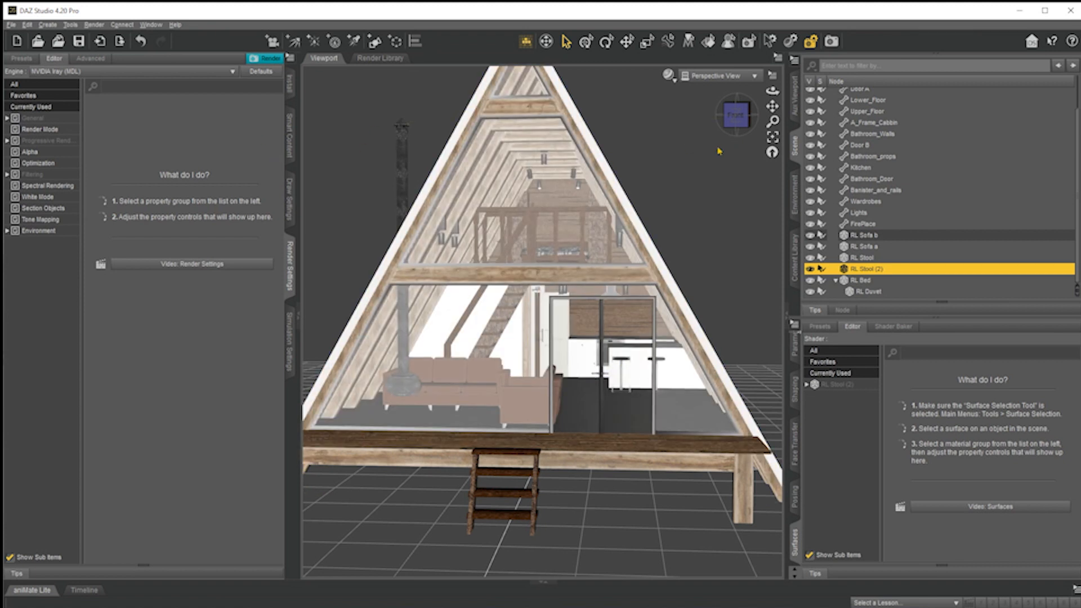
drag(734, 117, 711, 117)
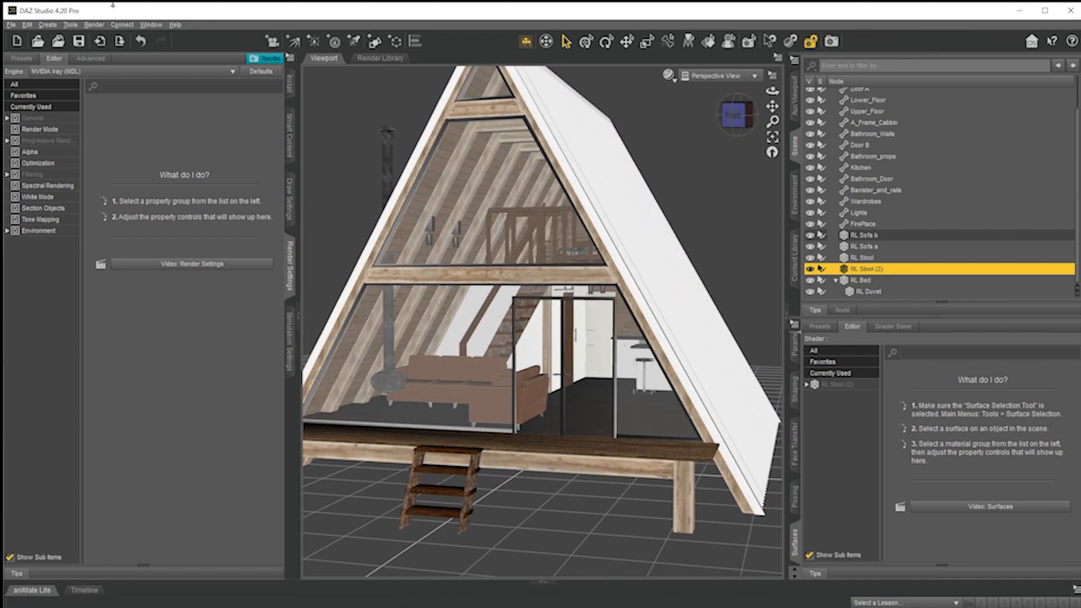
Save the selected second stool's Wavefront Object export as RL Stool (2) in the RL folder, basing the name on RL Stool.obj.
click(11, 25)
click(31, 158)
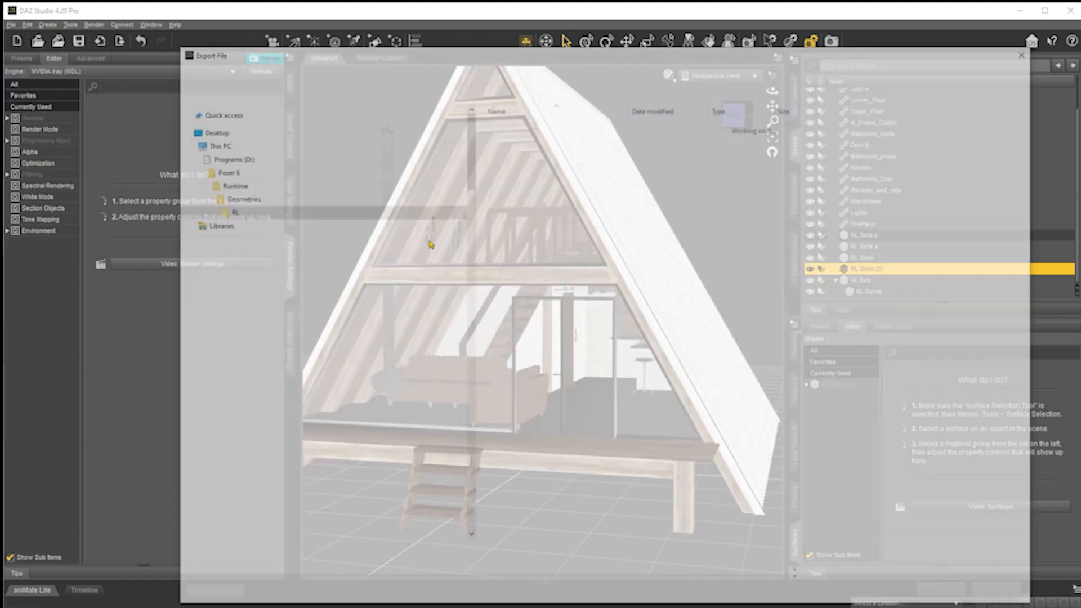
click(529, 151)
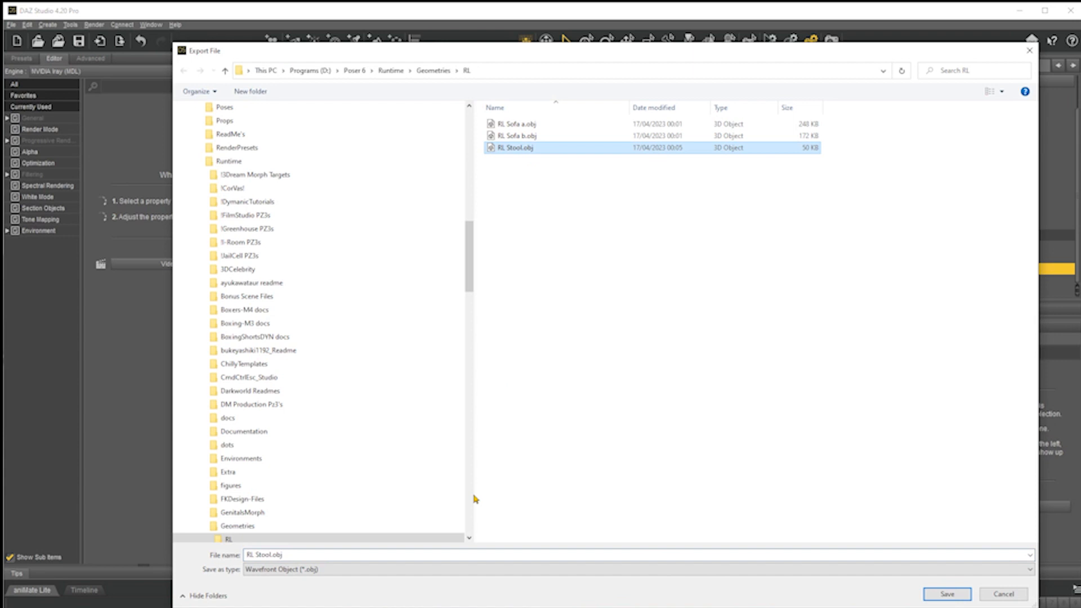
drag(811, 58, 879, 43)
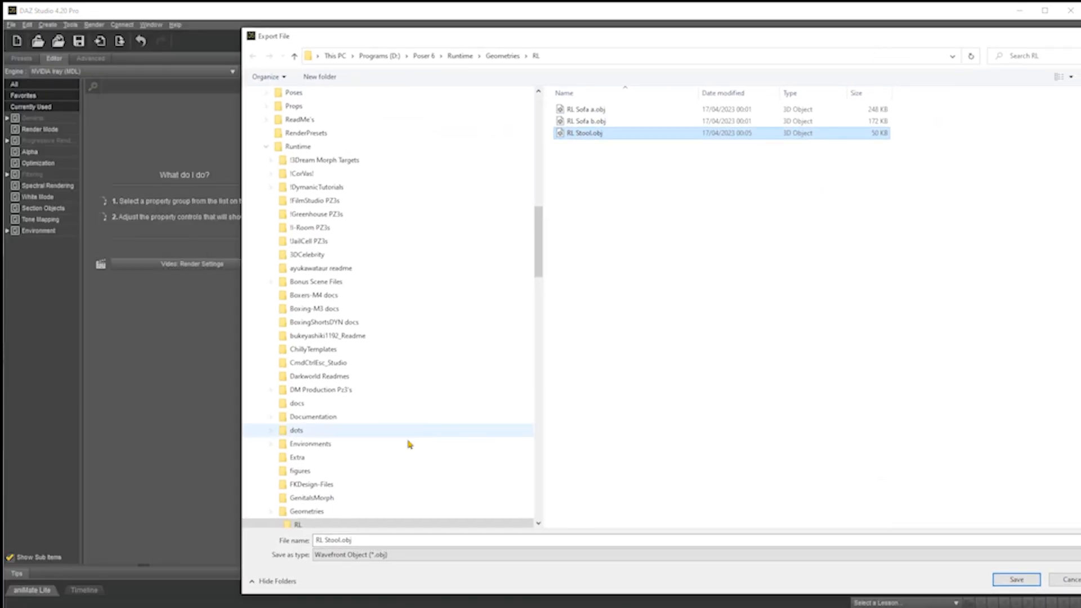
click(398, 541)
click(401, 539)
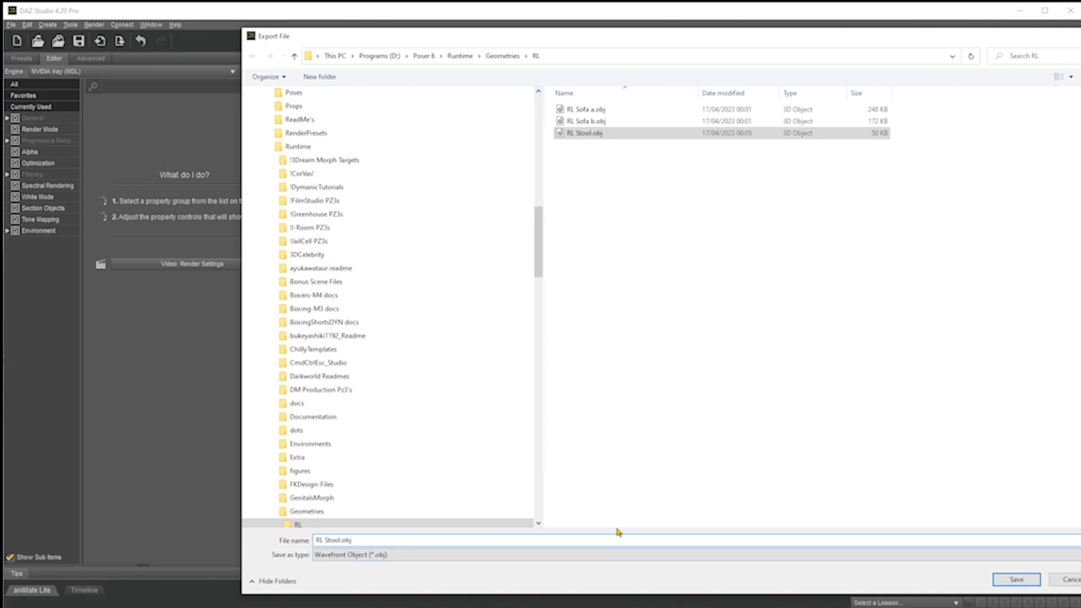
key(BackSpace)
key(BackSpace)
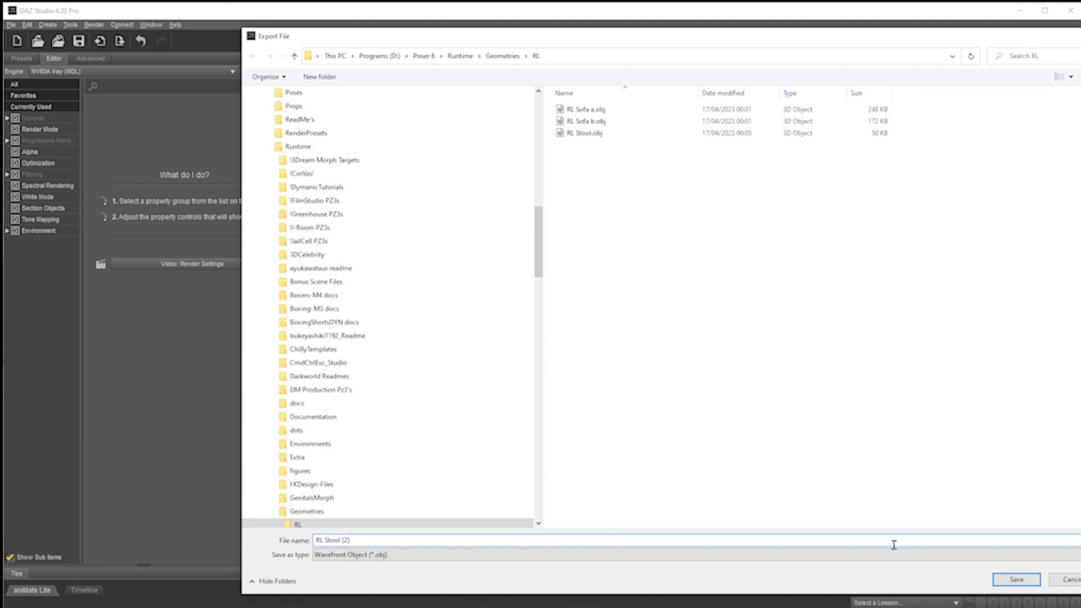
click(1019, 581)
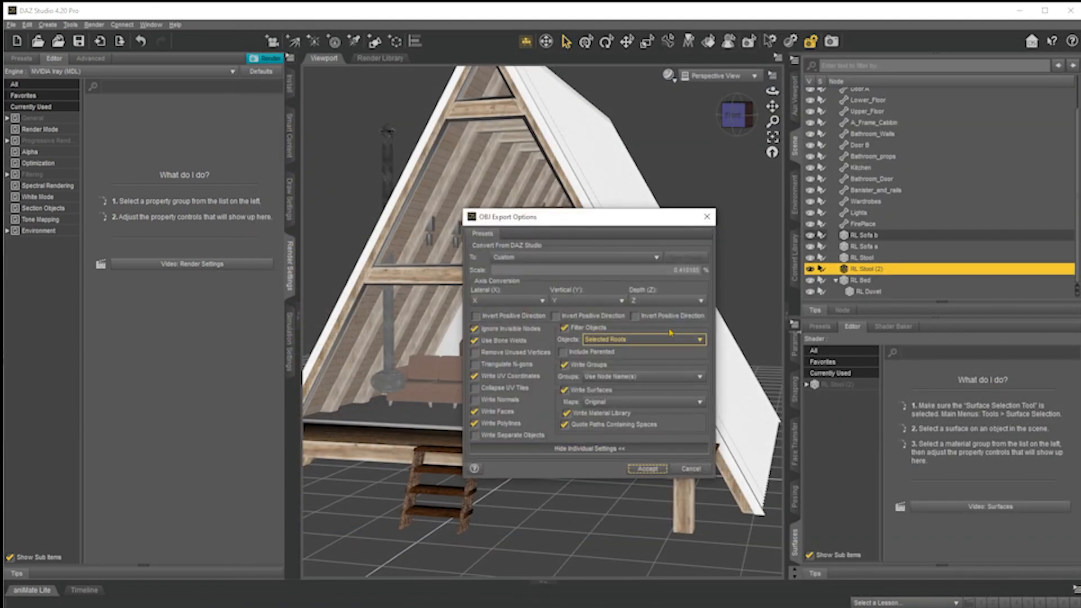
Set the OBJ export conversion to Poser (1 unit = 8ft) and accept the export of the second stool.
click(532, 260)
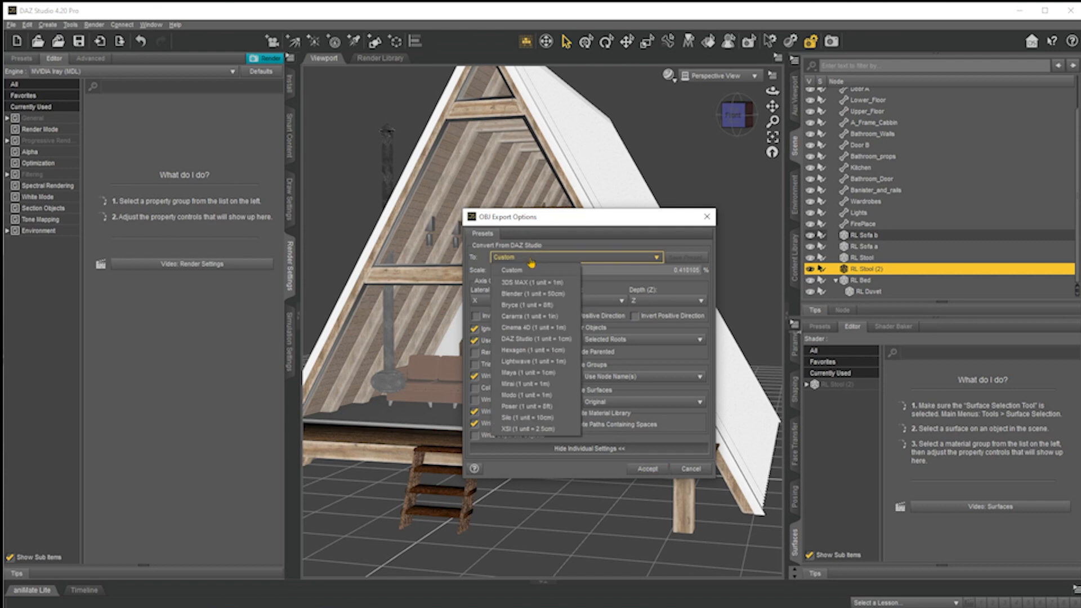
click(539, 406)
click(653, 468)
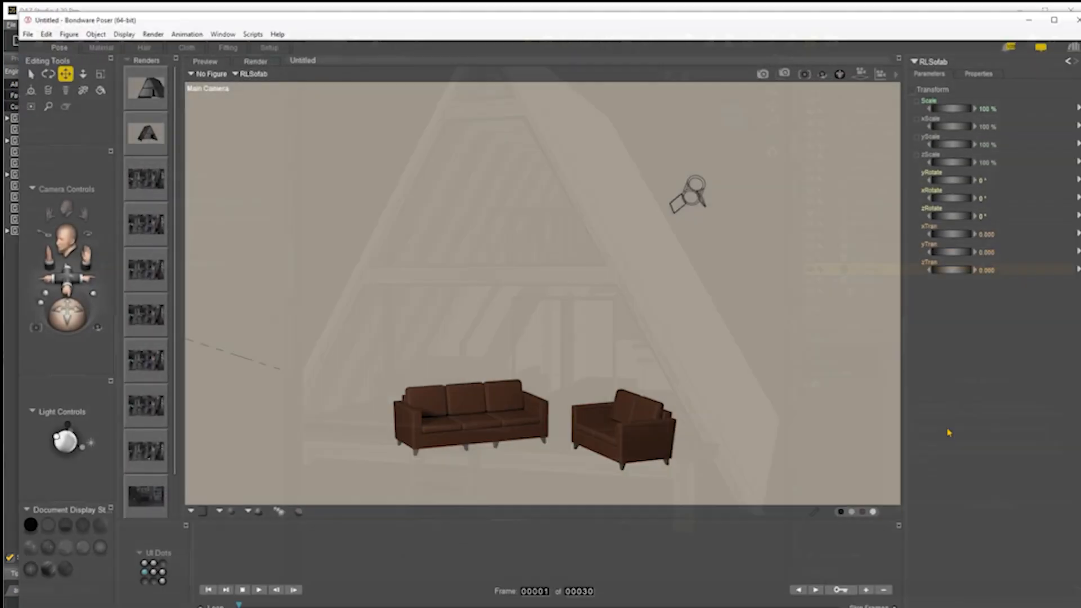
In Poser, import RL Stool.obj as a Wavefront OBJ with the default import options at 100% of original size.
click(15, 25)
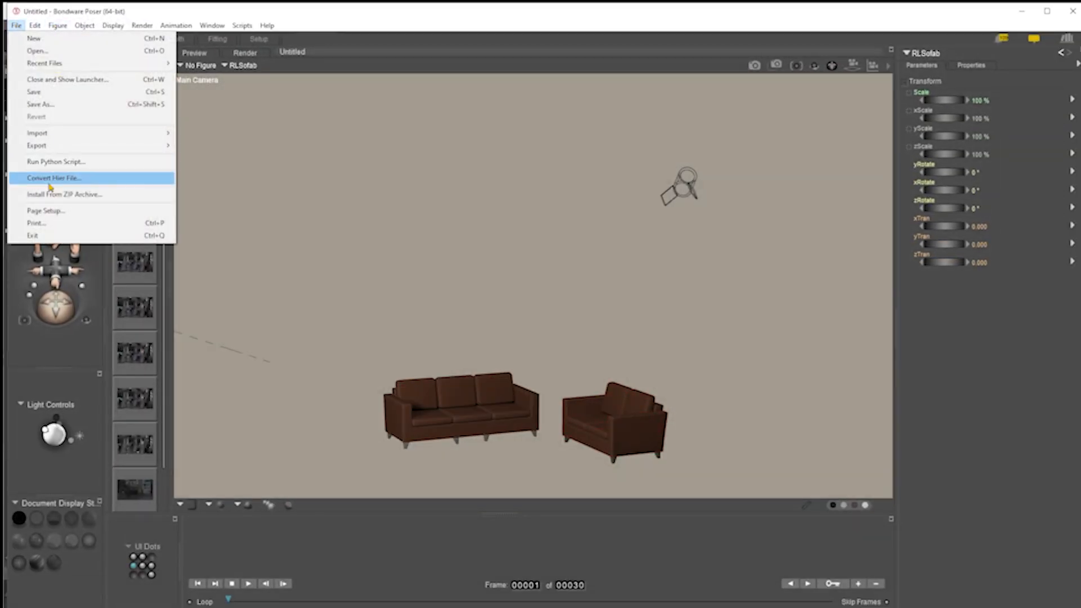
mouse_move(43, 134)
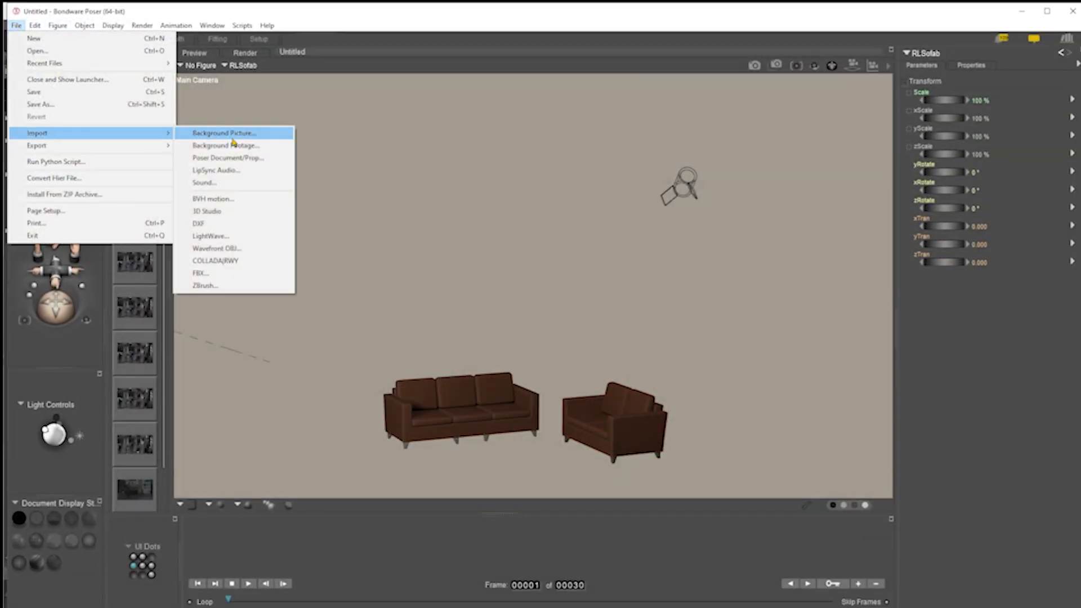
click(214, 248)
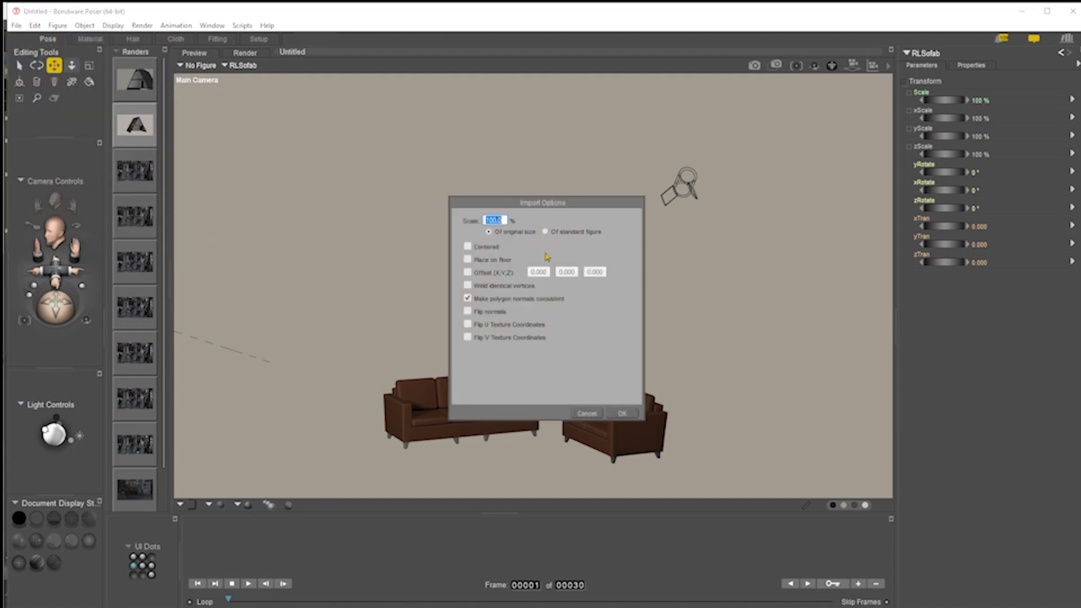
click(623, 414)
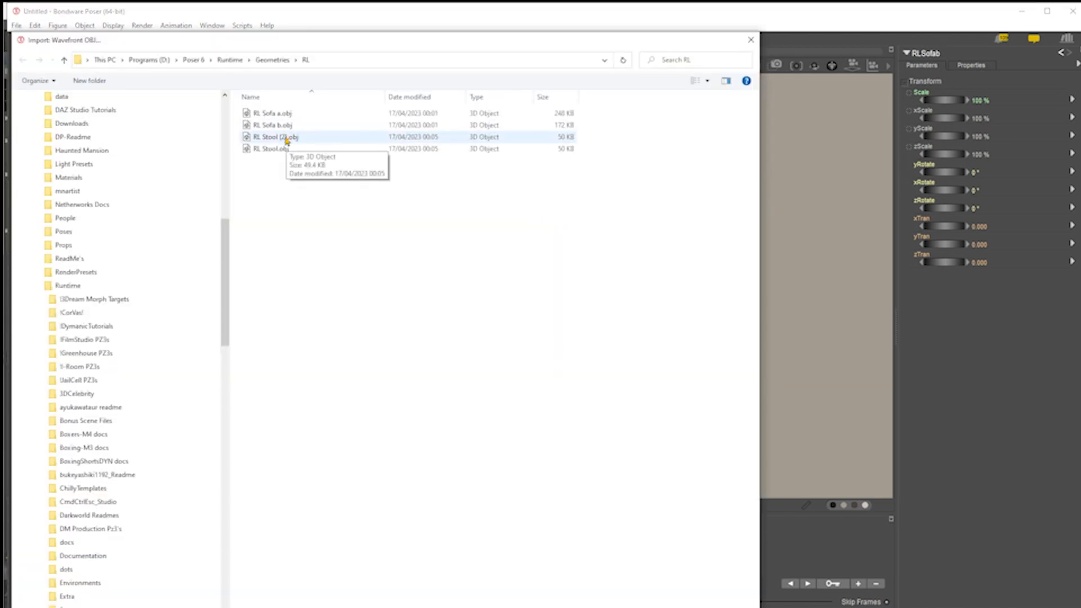
double_click(276, 149)
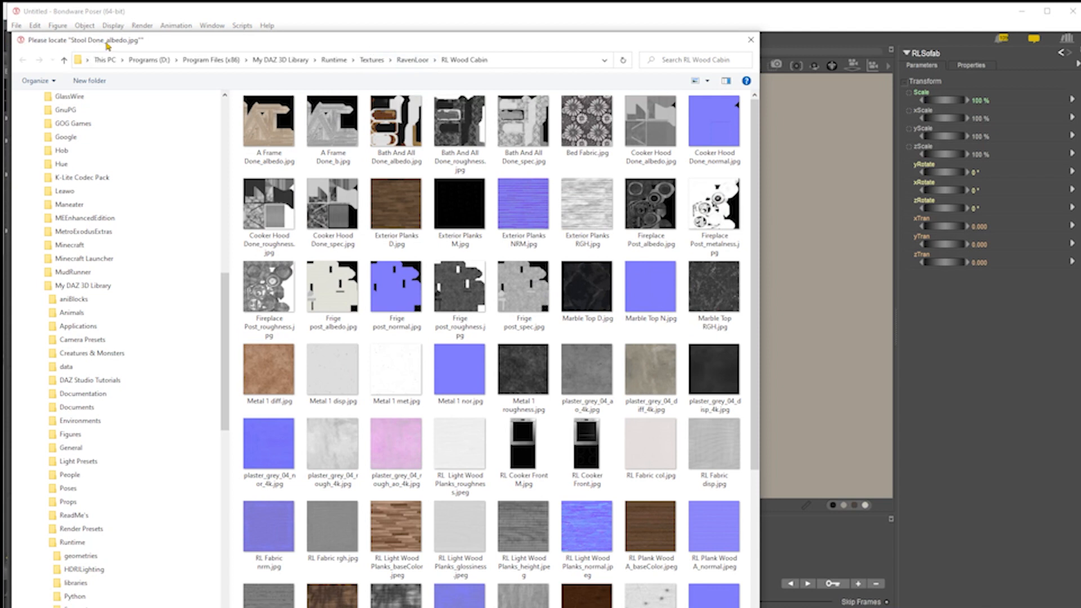
Supply Stool Done_albedo.jpg from the RL Wood Cabin textures as the stool's texture, and turn the camera to view the stool.
scroll(688, 510, down, 5)
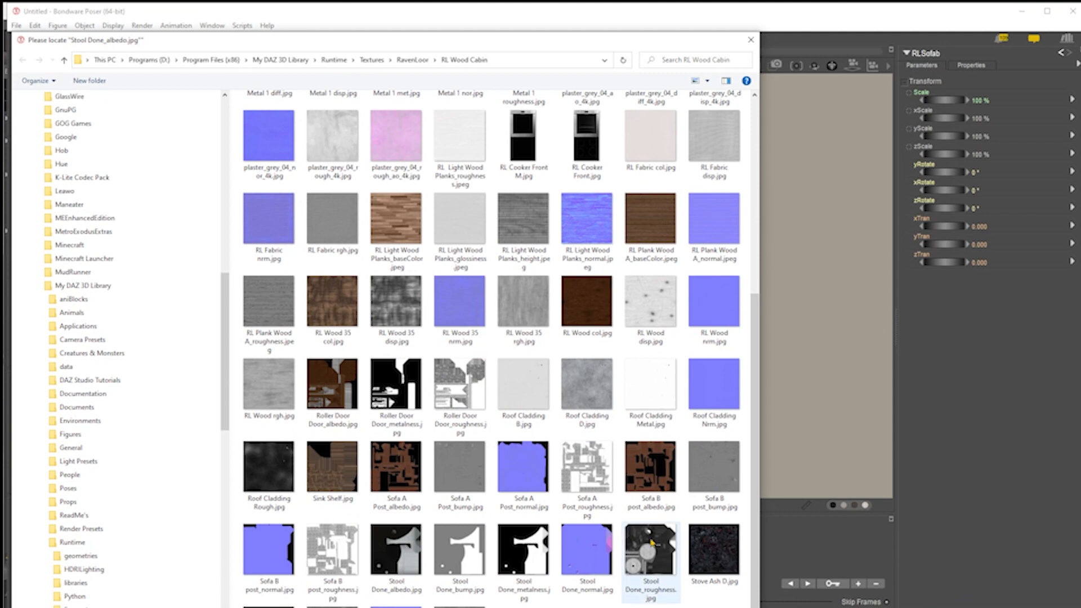
click(393, 543)
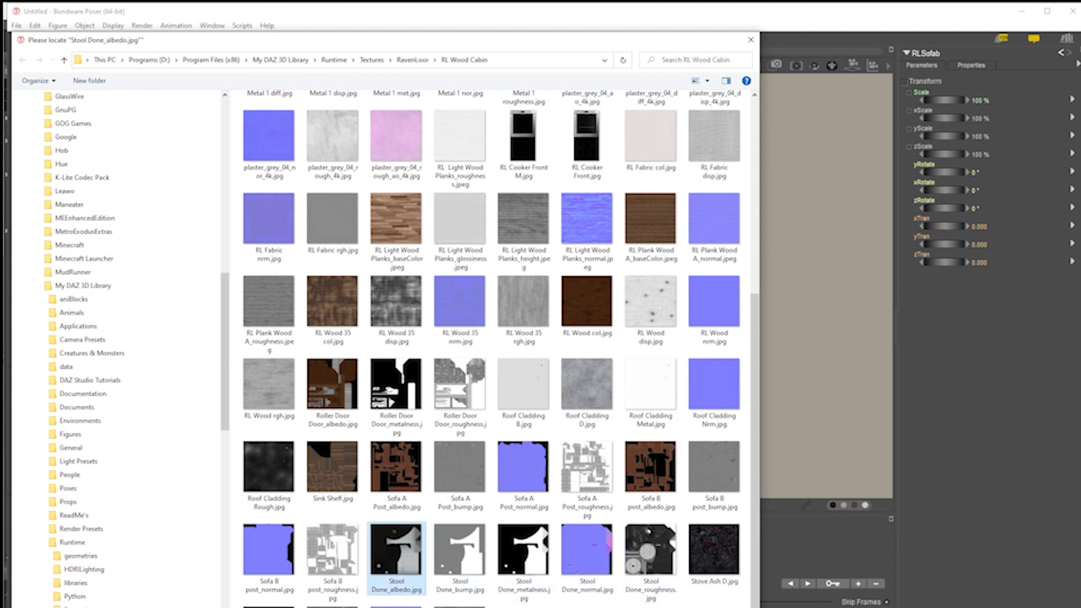
click(673, 607)
drag(55, 298, 54, 317)
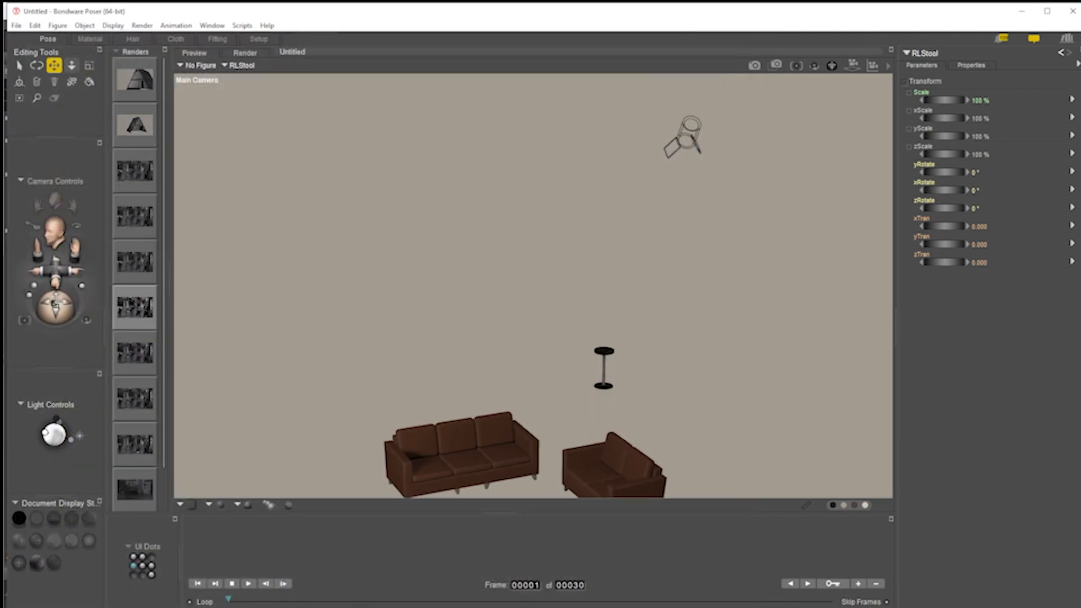
Import RL Stool (2).obj into Poser as a Wavefront OBJ with the default import options at 100% of original size.
click(17, 25)
mouse_move(70, 138)
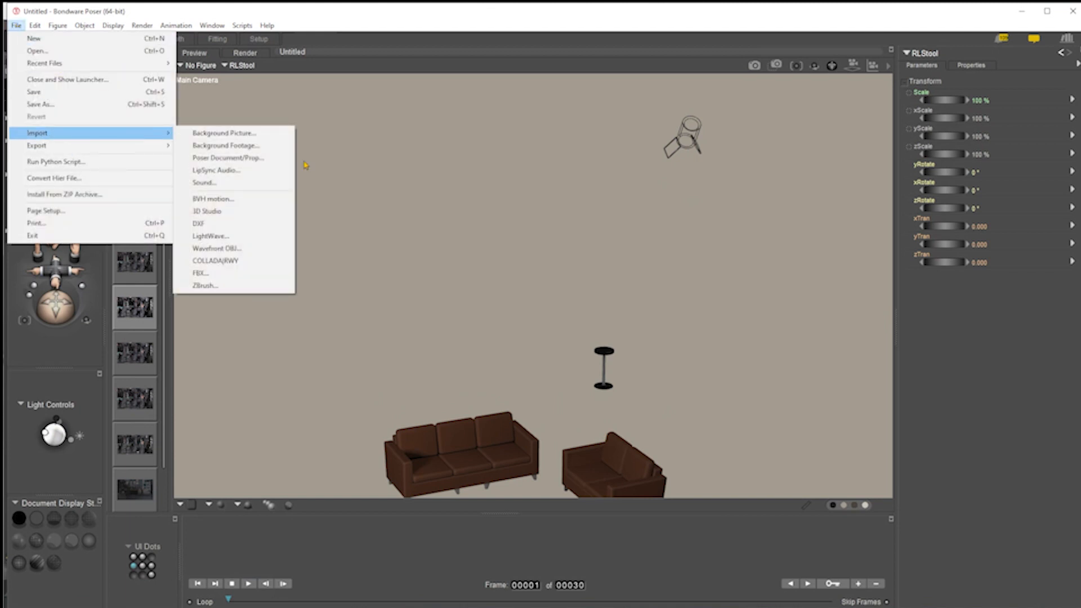
click(226, 248)
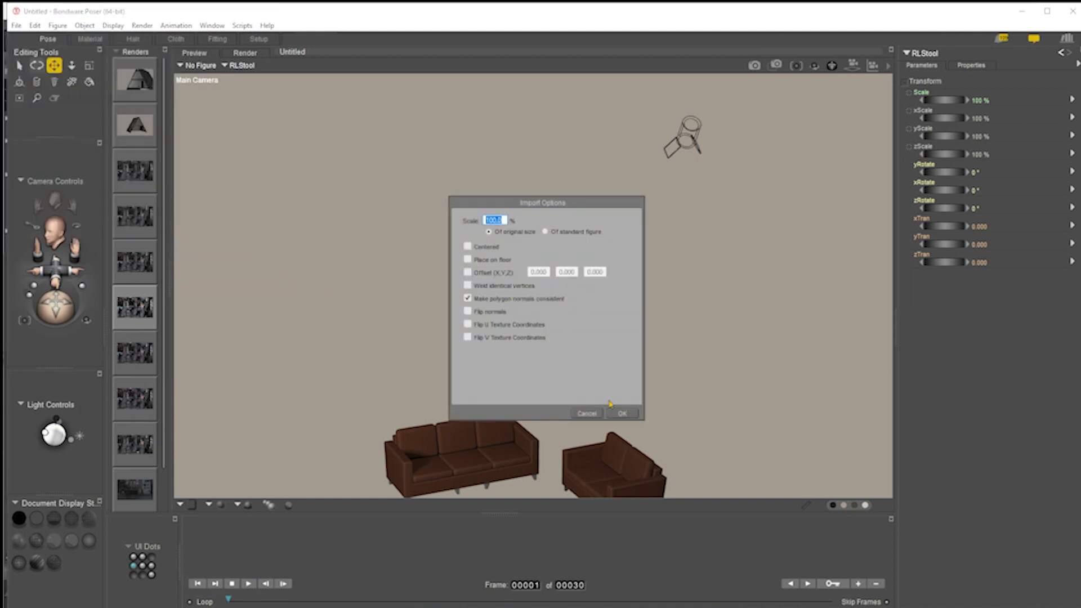
click(620, 414)
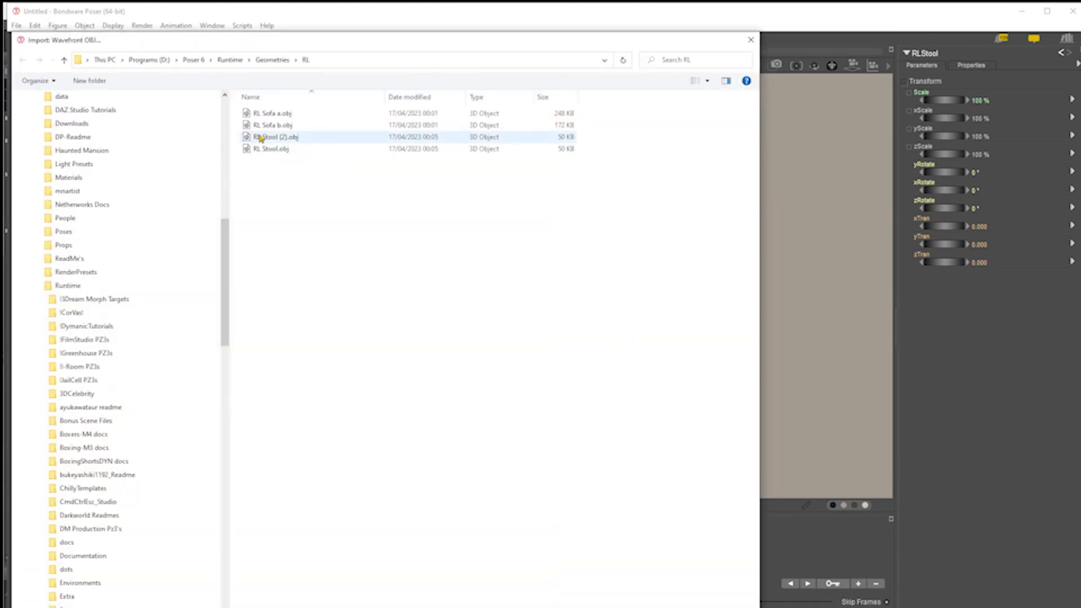
click(277, 140)
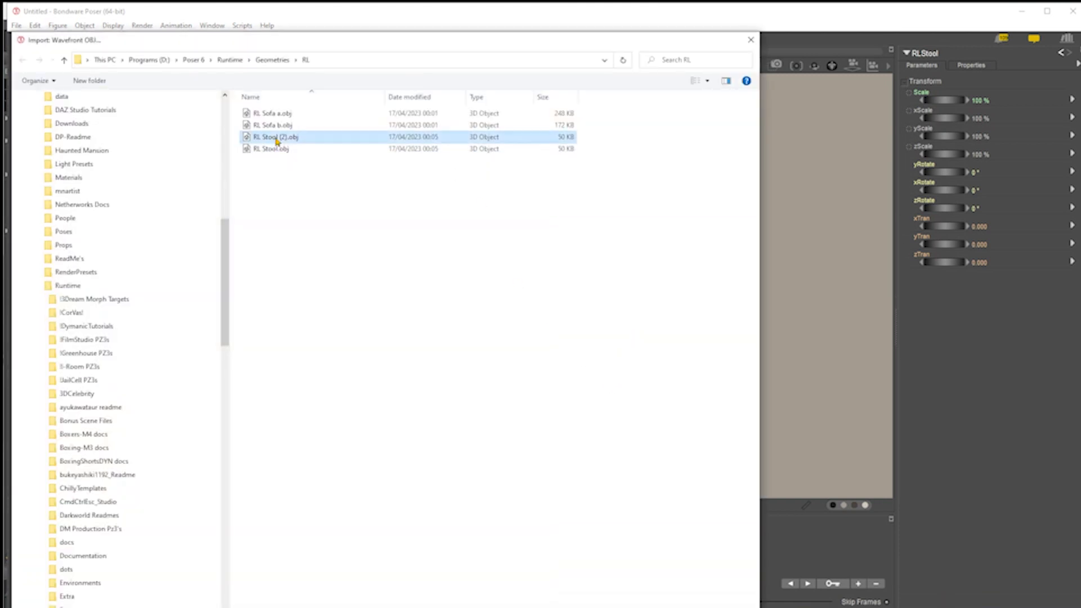
key(Return)
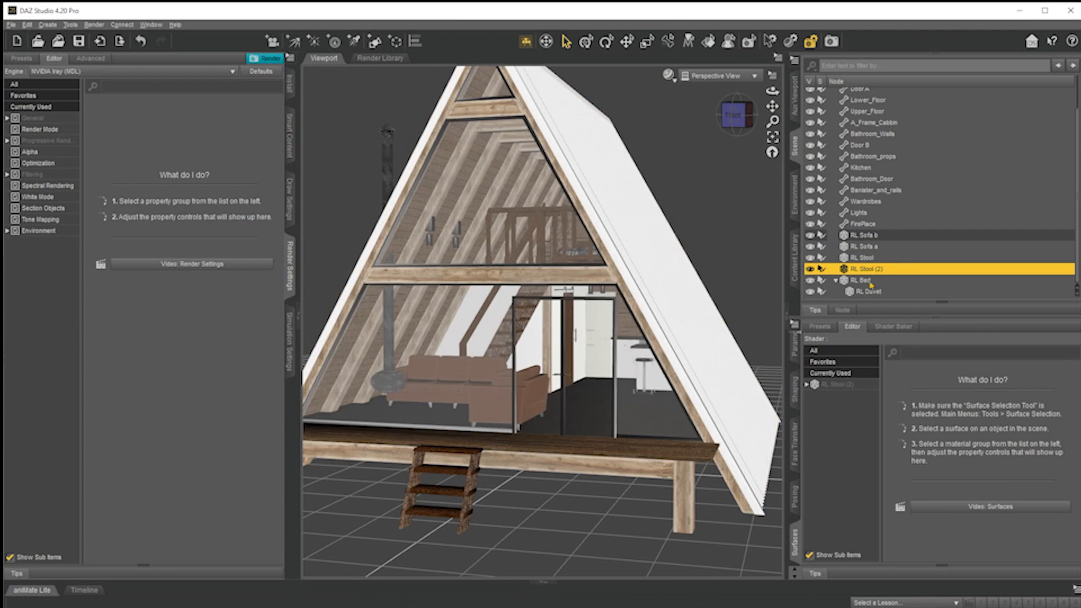
Switch to DAZ Studio and export RL Duvet as the Wavefront Object RL Duvet in the RL geometries folder, with Filter Objects enabled.
click(870, 284)
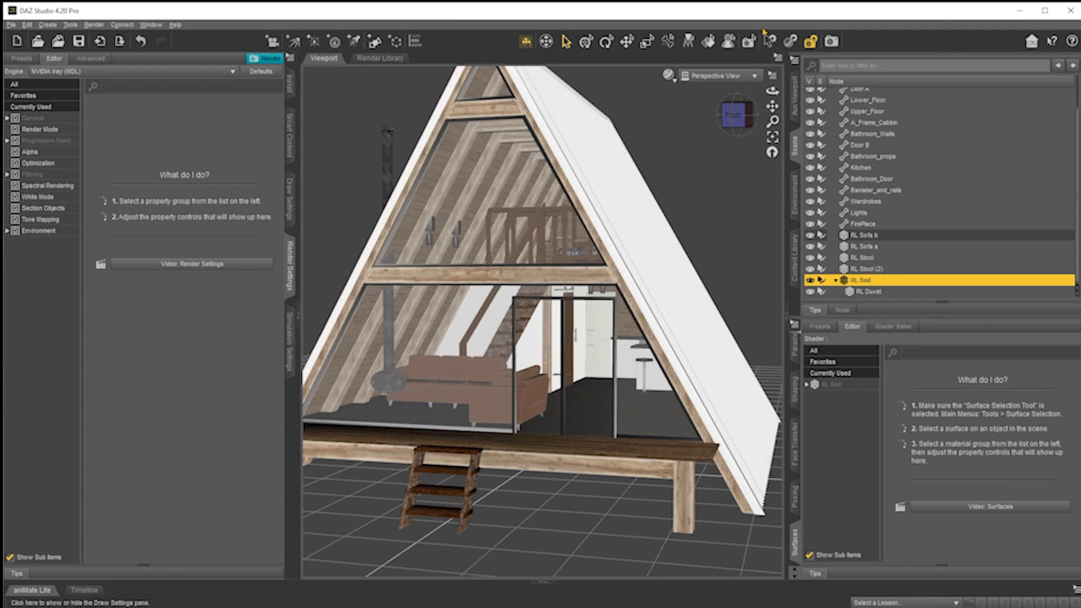
click(867, 293)
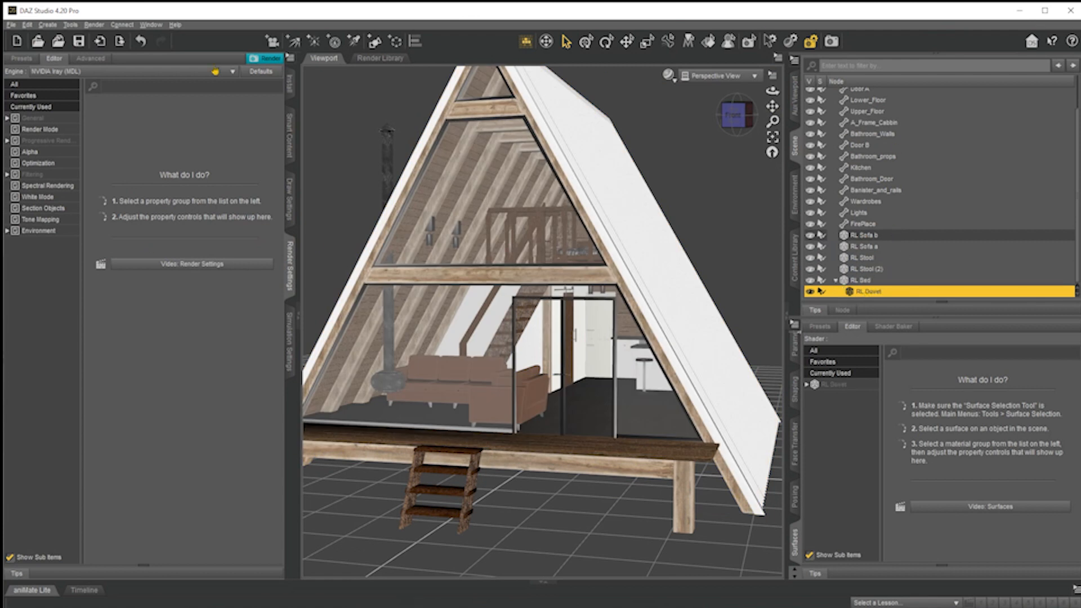
click(10, 25)
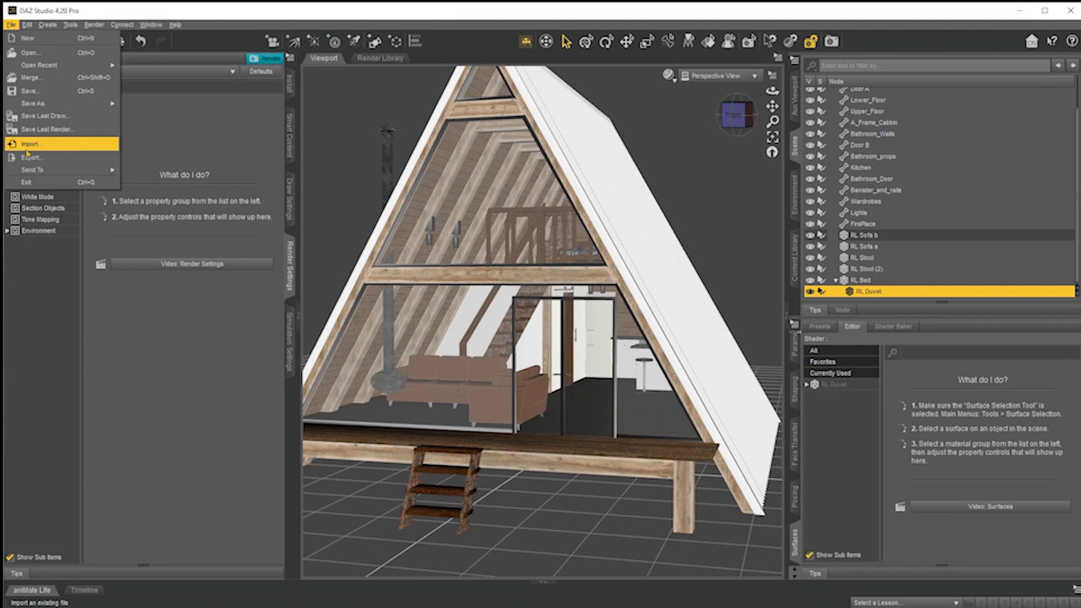
click(29, 157)
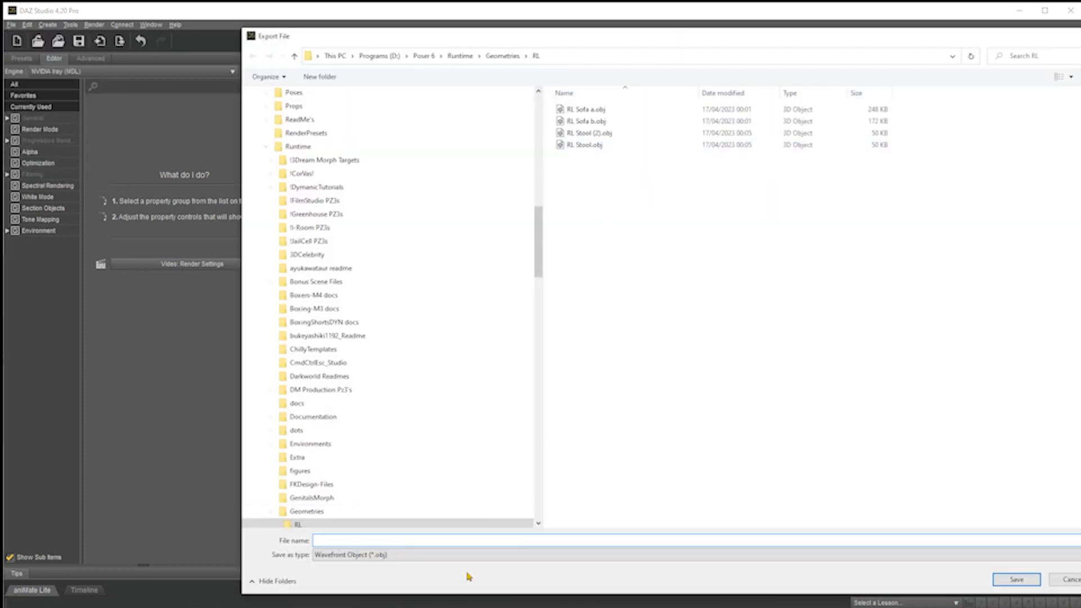
click(789, 56)
drag(785, 41, 711, 29)
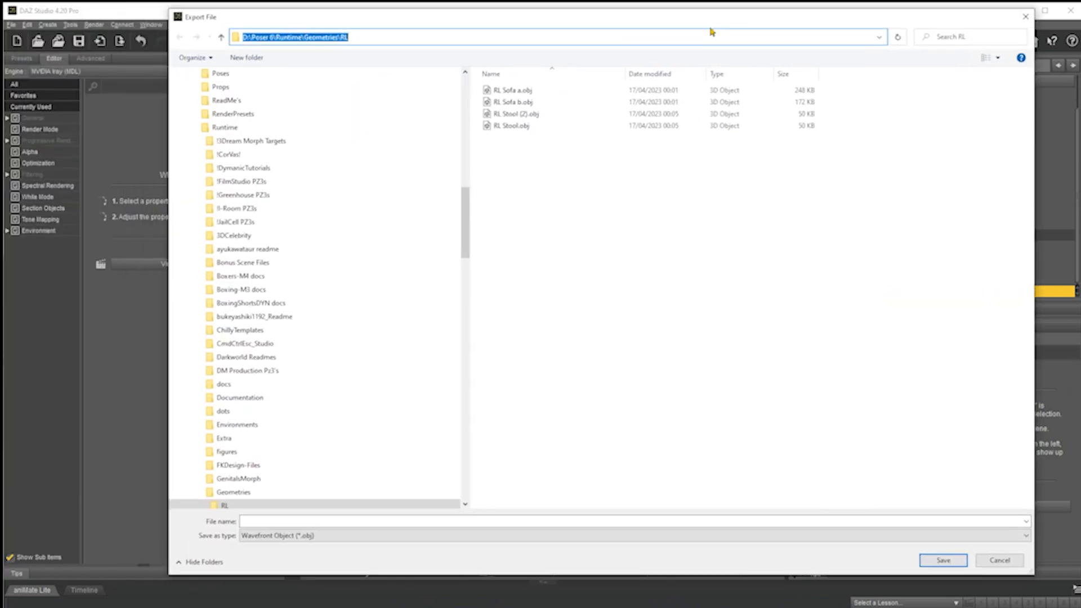
click(505, 523)
text(RL Dub)
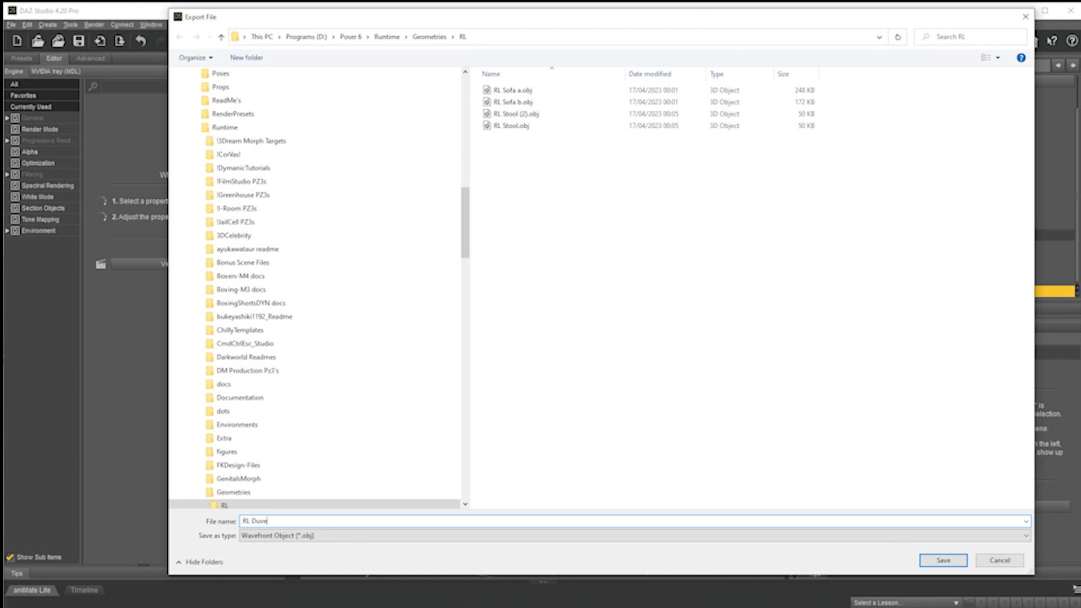
click(938, 560)
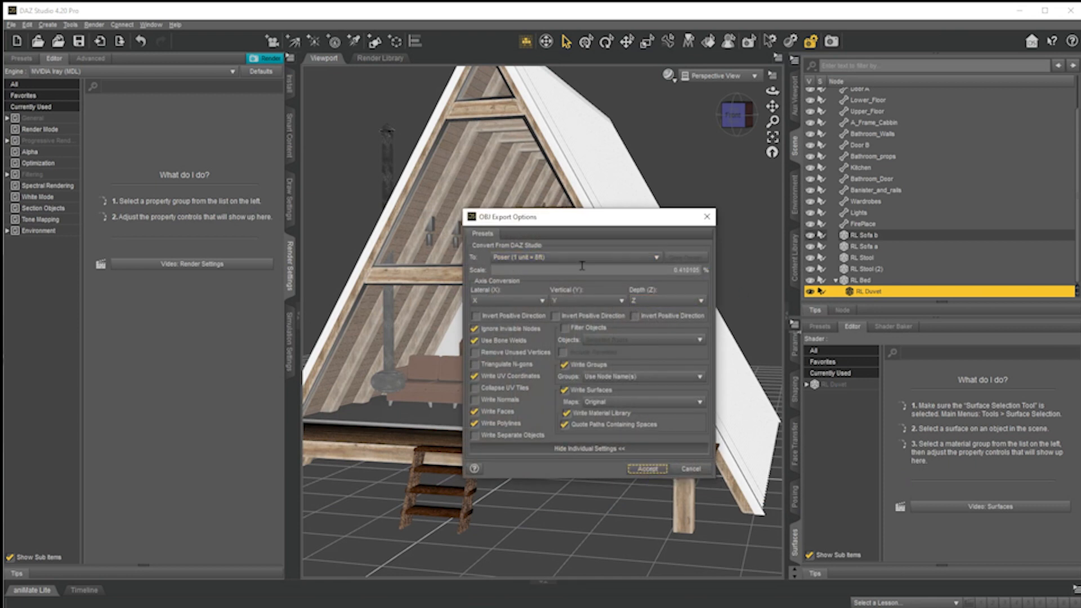
click(564, 327)
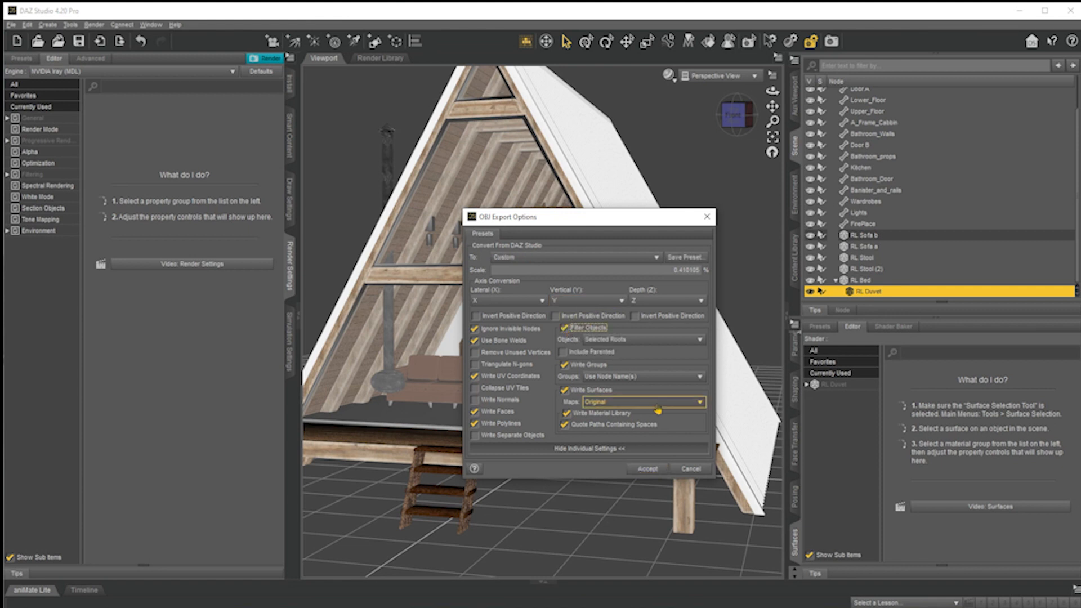
click(648, 468)
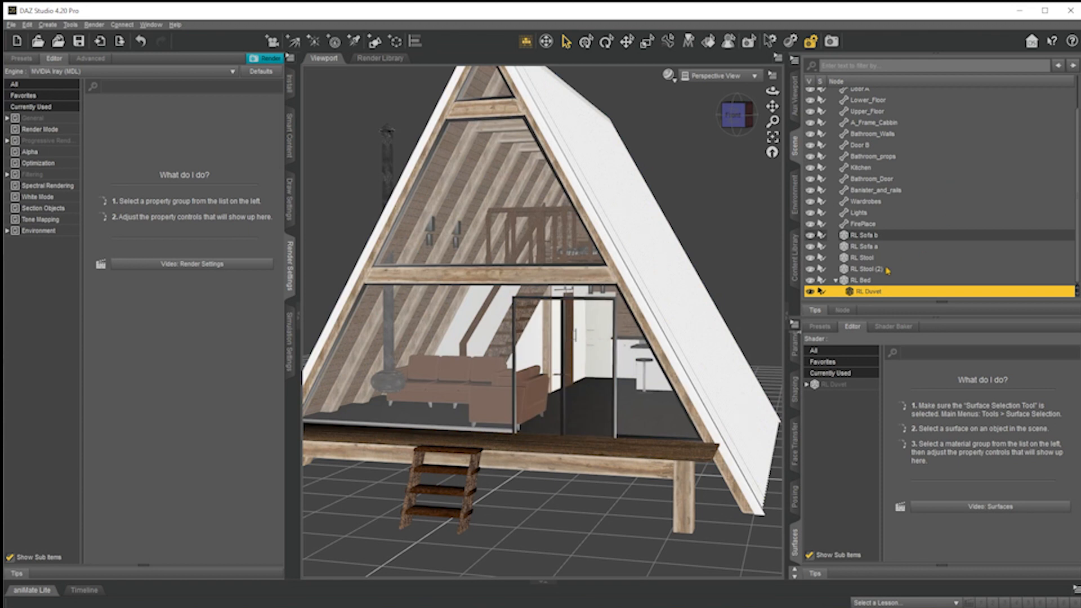
Export RL Bed as the Wavefront Object RL Bed in the RL geometries folder, keeping the Custom conversion and object filter settings.
click(862, 280)
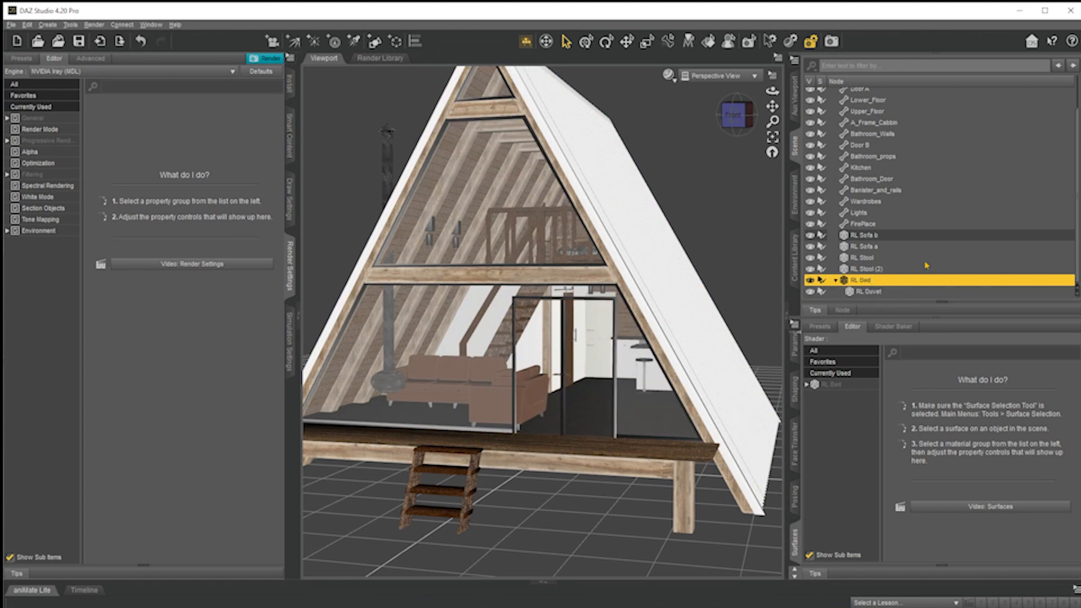
click(11, 25)
click(34, 157)
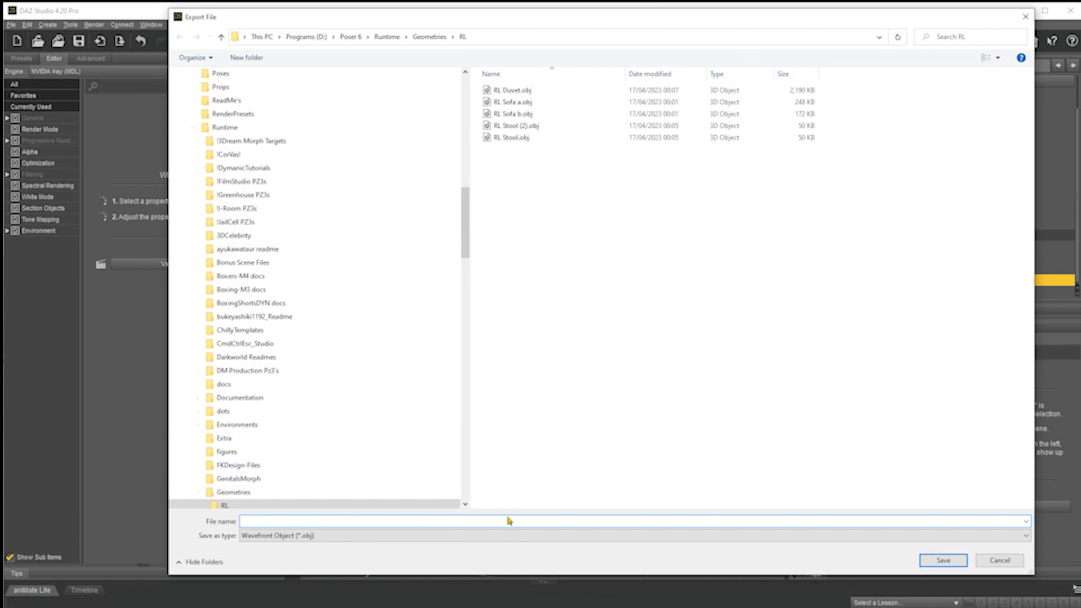
text(R)
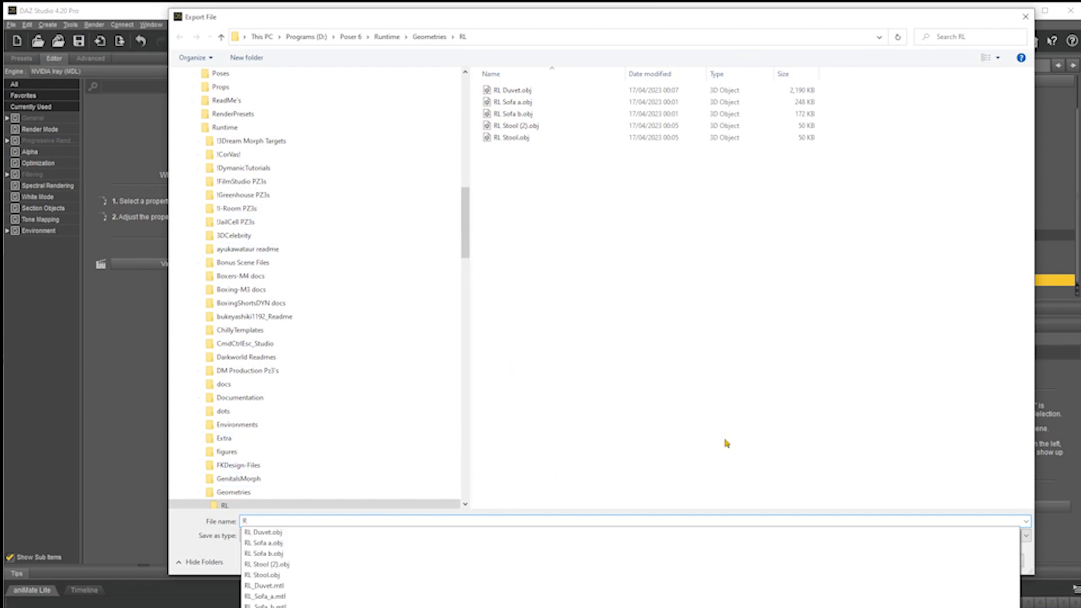
text(L Bed)
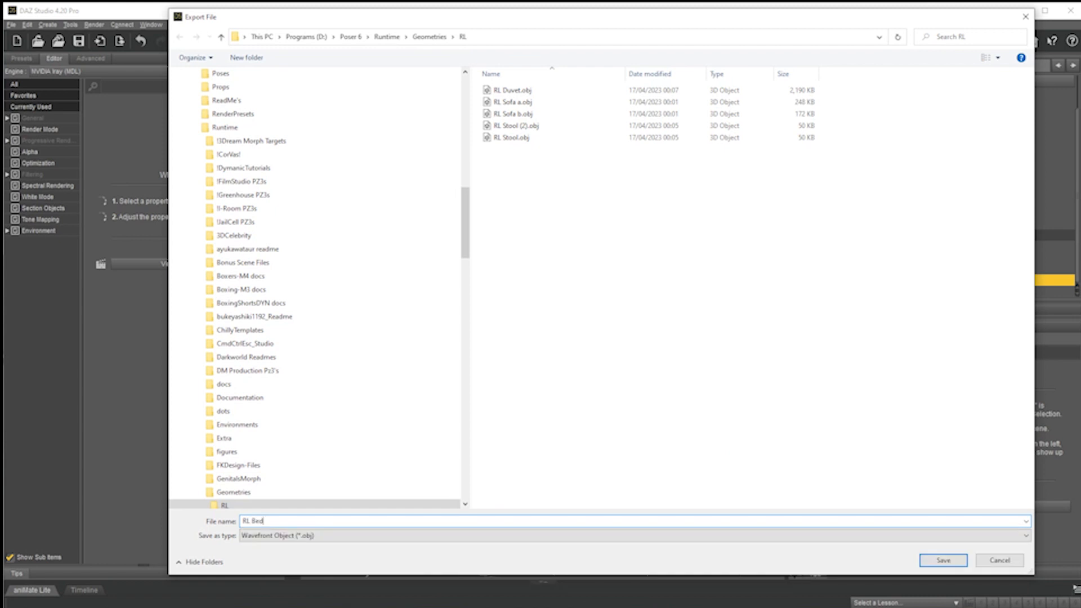
key(Return)
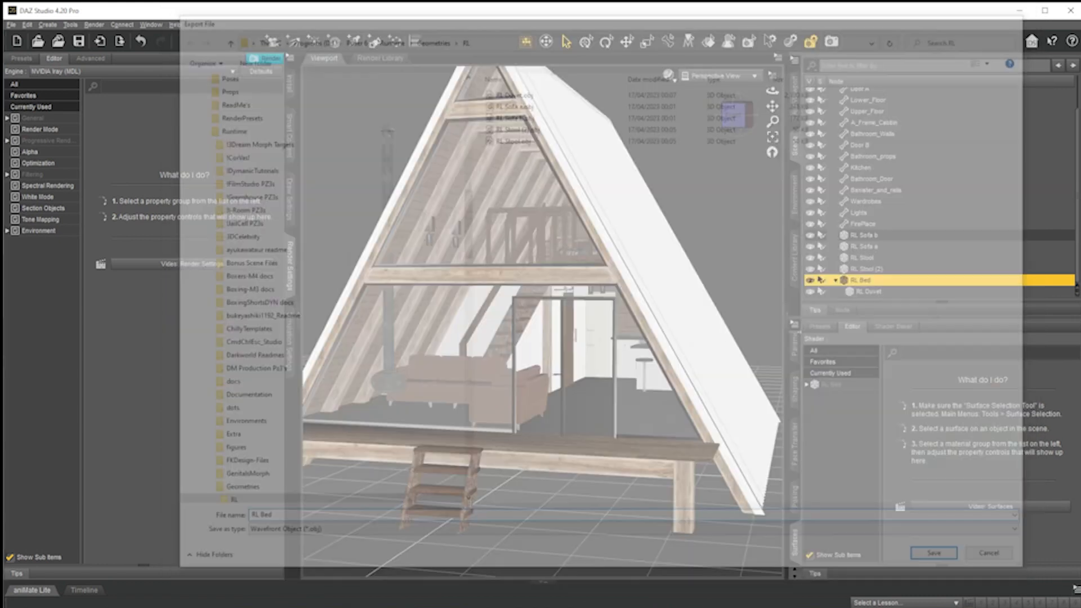
click(631, 256)
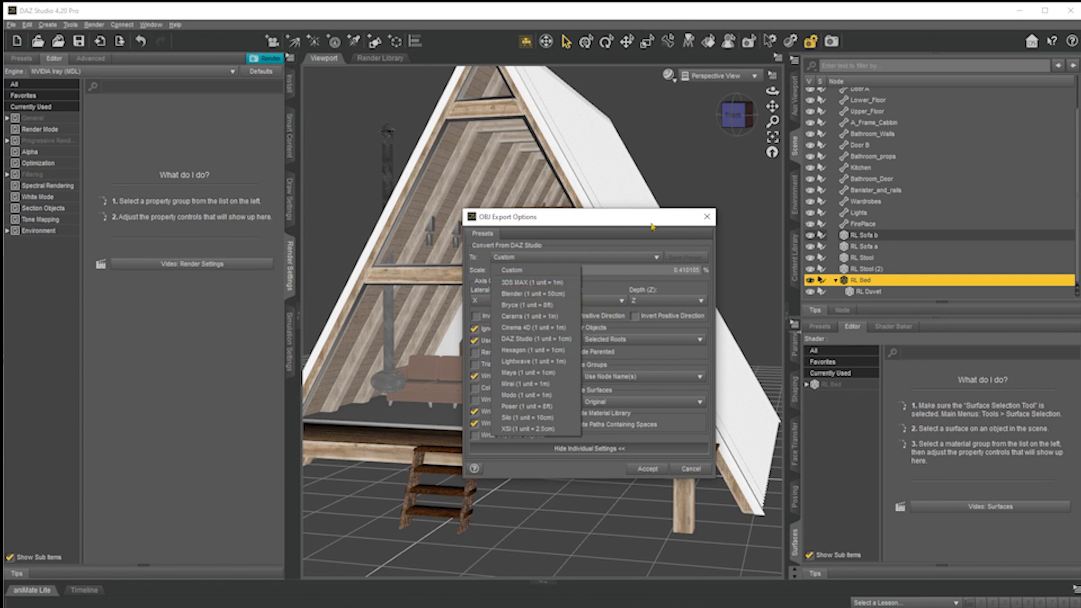
click(651, 268)
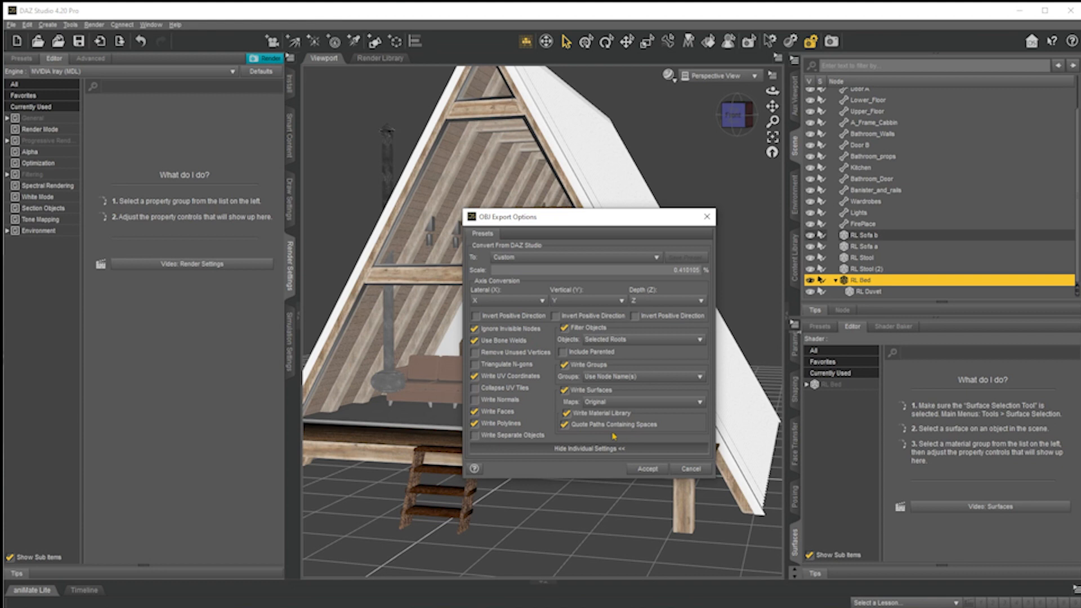
click(649, 469)
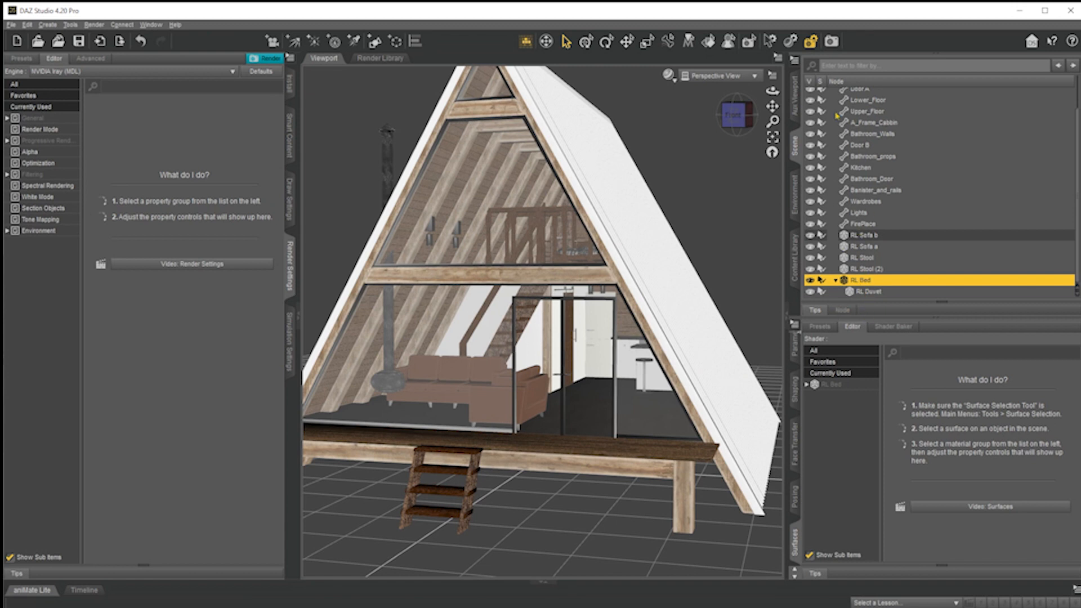
Hide the duvet, bed, both stools, both sofas and the fireplace in the scene.
click(810, 291)
click(810, 279)
click(810, 268)
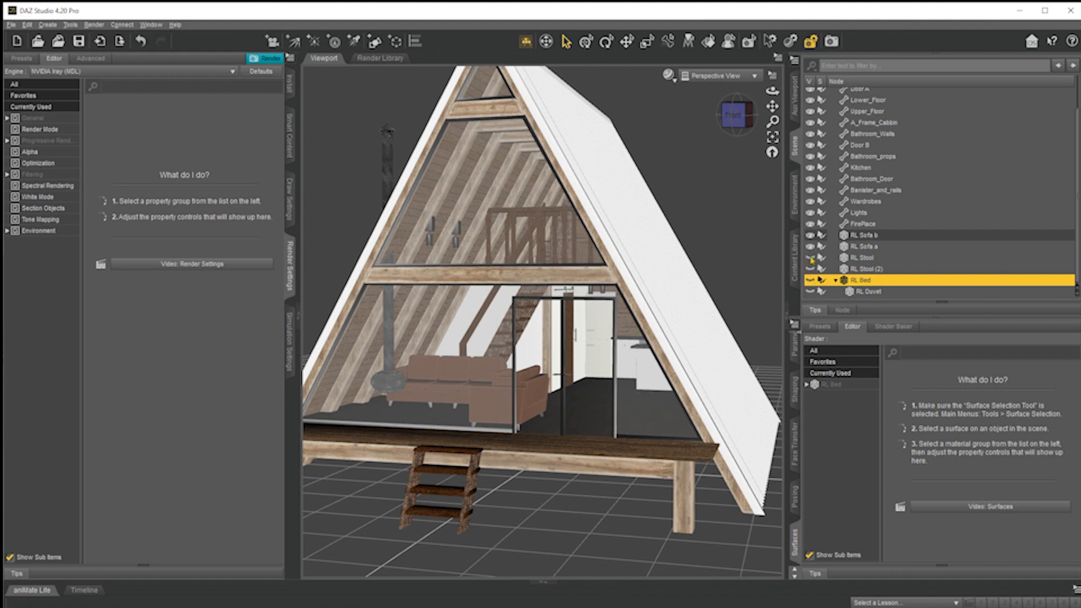
click(810, 246)
click(811, 235)
click(811, 224)
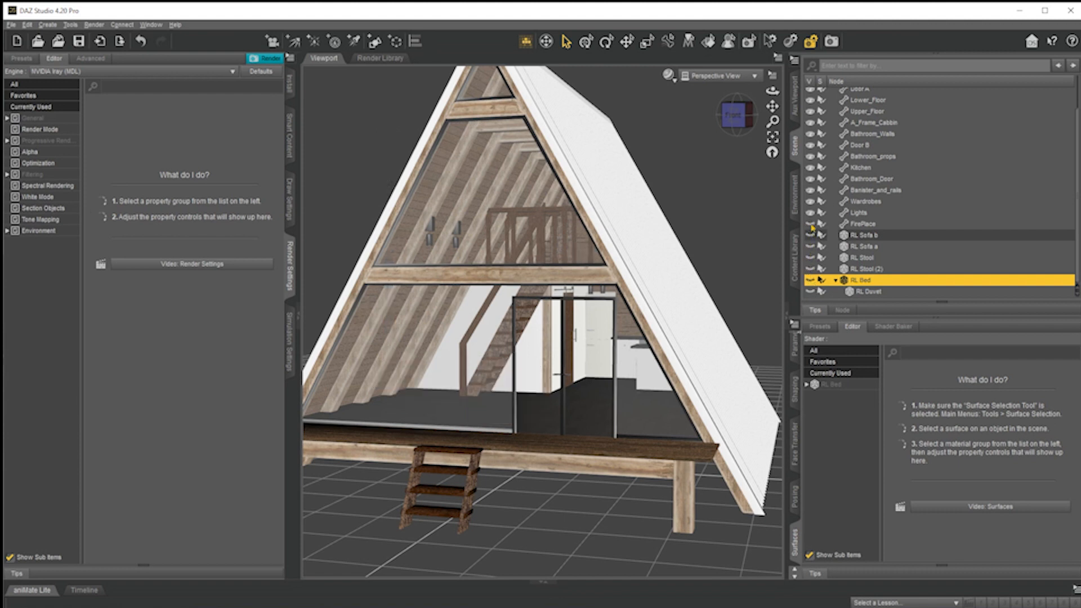
Hide the lights, wardrobes, banister and rails, bathroom door, kitchen, bathroom props and Door B.
click(812, 212)
click(811, 201)
click(811, 190)
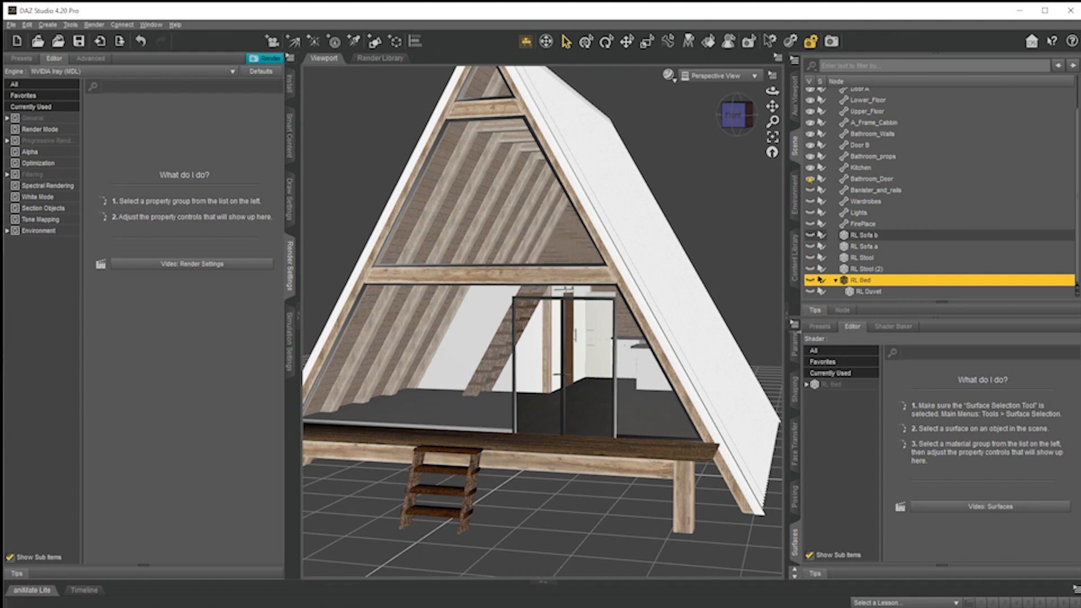
click(811, 178)
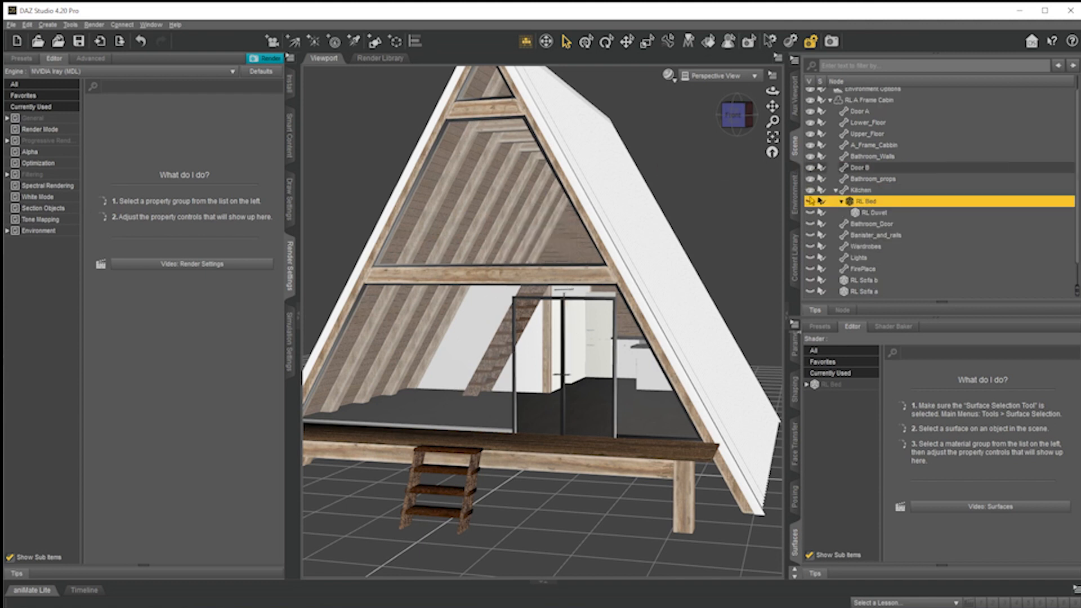
click(811, 190)
click(811, 168)
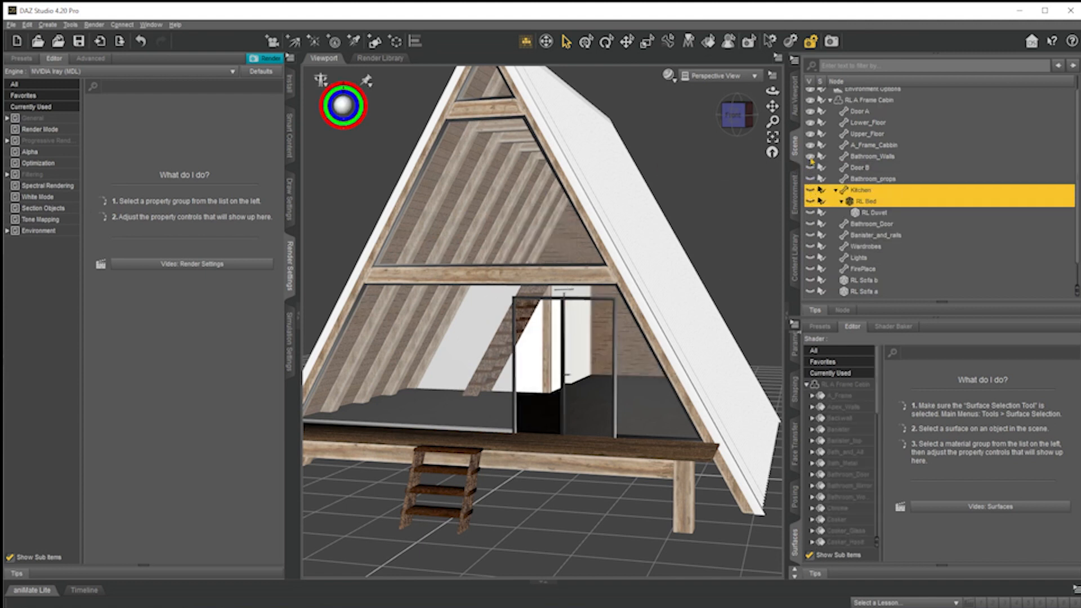
Hide the bathroom walls, A-frame cabin shell, upper and lower floors, Door A and the RL A Frame Cabin root.
click(811, 156)
click(811, 144)
click(811, 133)
click(811, 123)
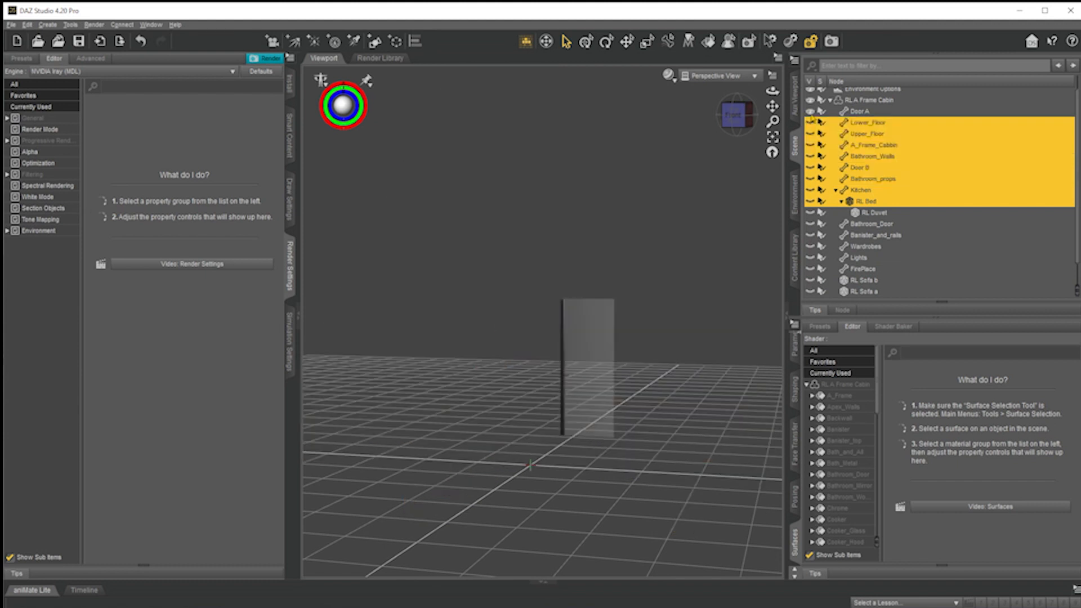
click(811, 111)
click(811, 102)
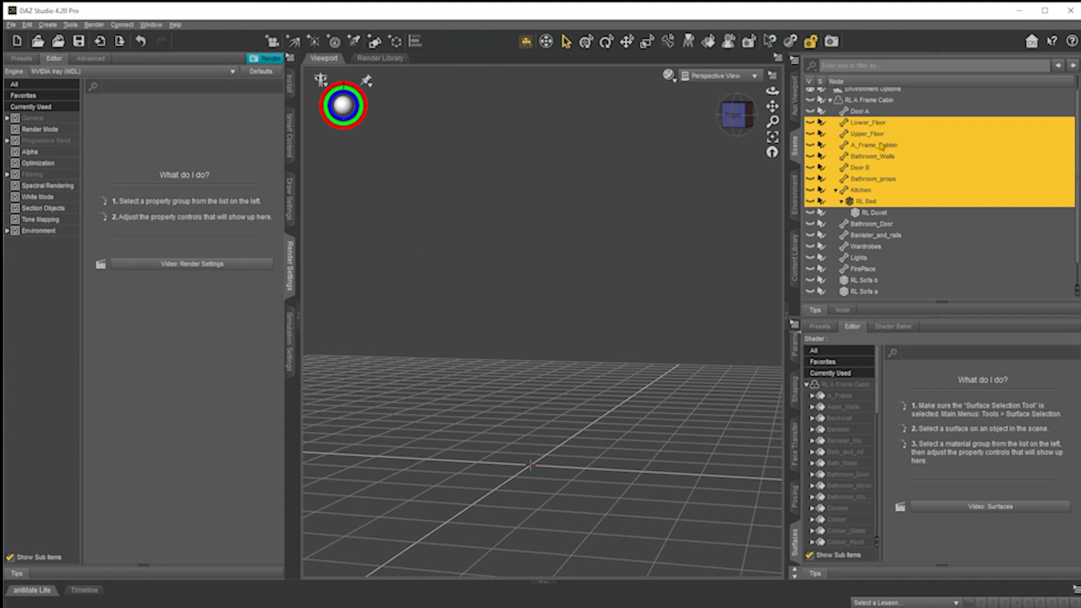
Make Door A and its parent RL A Frame Cabin visible again, leaving the other cabin parts hidden.
scroll(879, 146, up, 1)
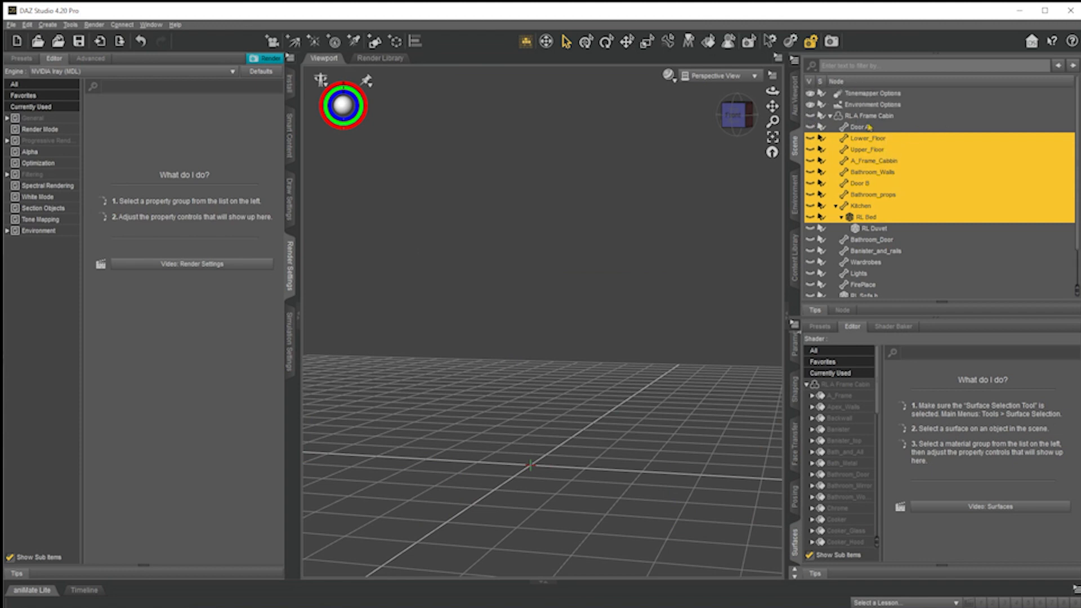
click(810, 127)
click(810, 116)
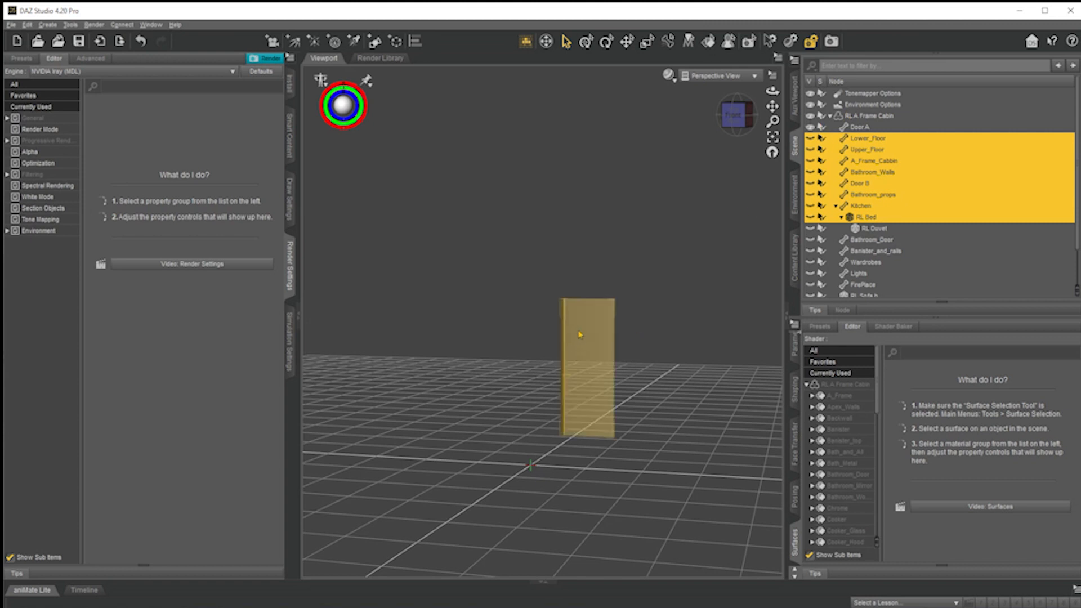
Export Door A as a Wavefront OBJ named Door A in the RL geometries folder, with Filter Objects turned off.
click(27, 25)
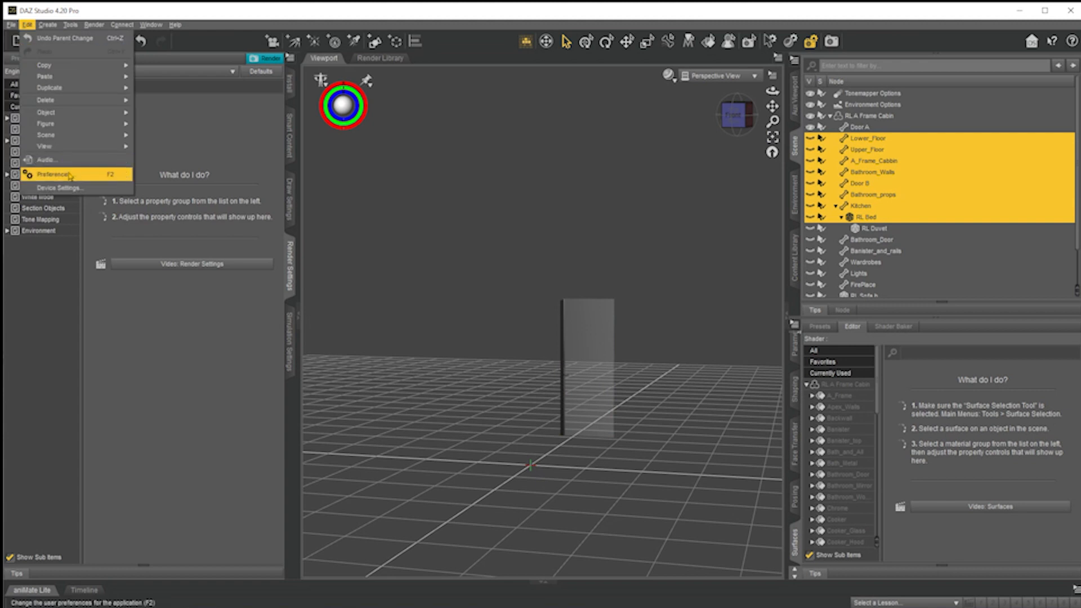
mouse_move(11, 25)
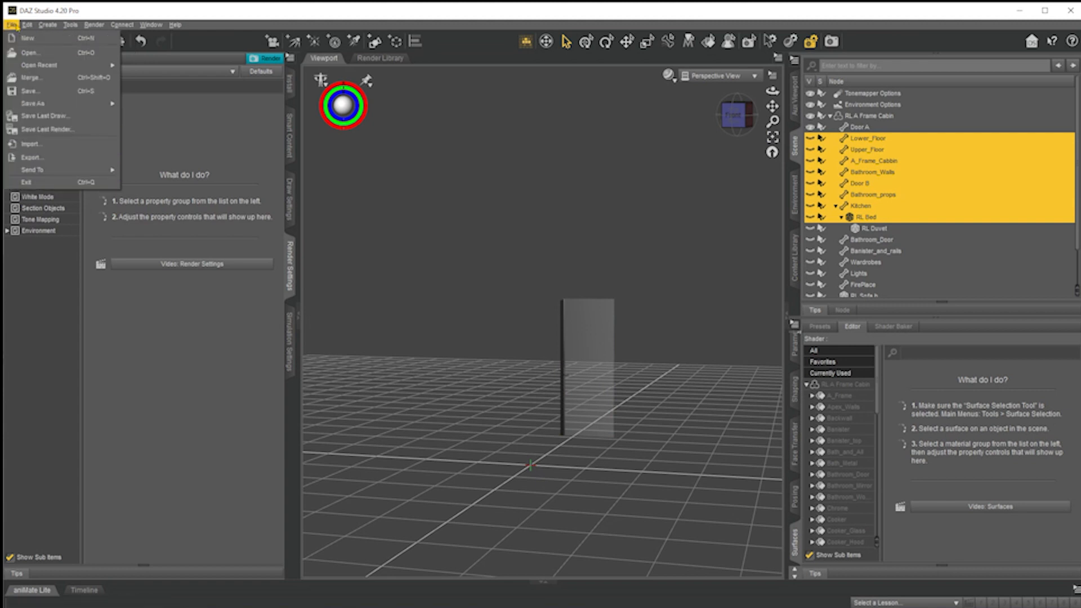
click(30, 159)
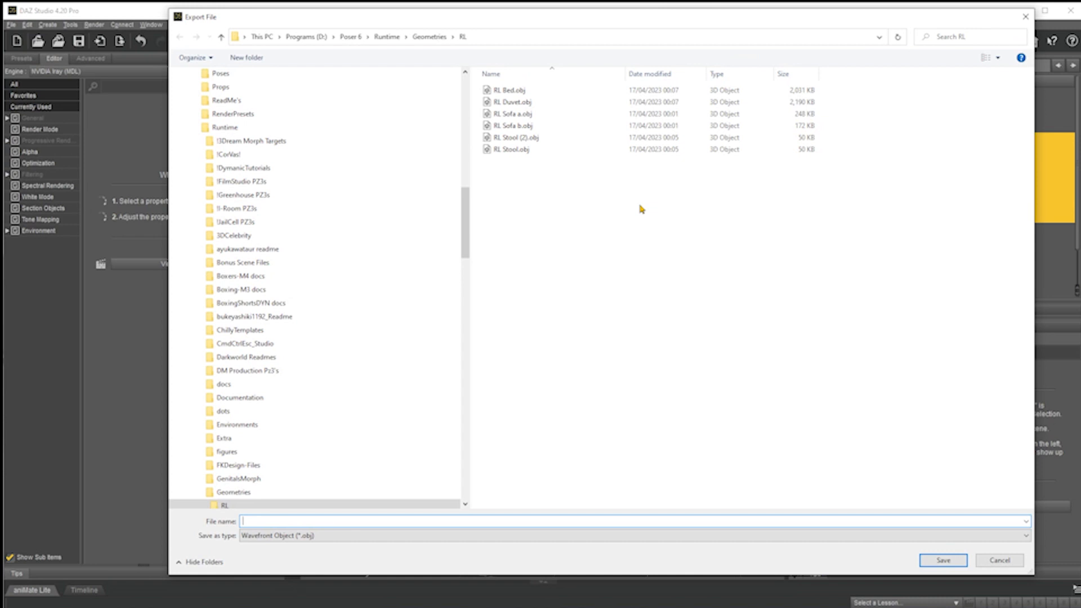
drag(775, 17, 952, 35)
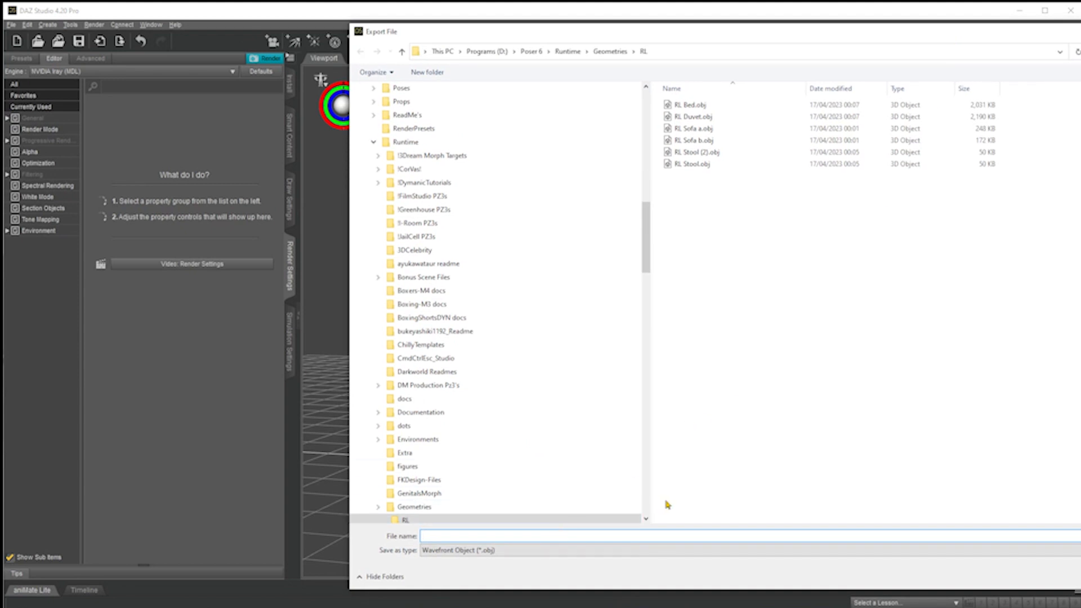
text(Door A)
key(Return)
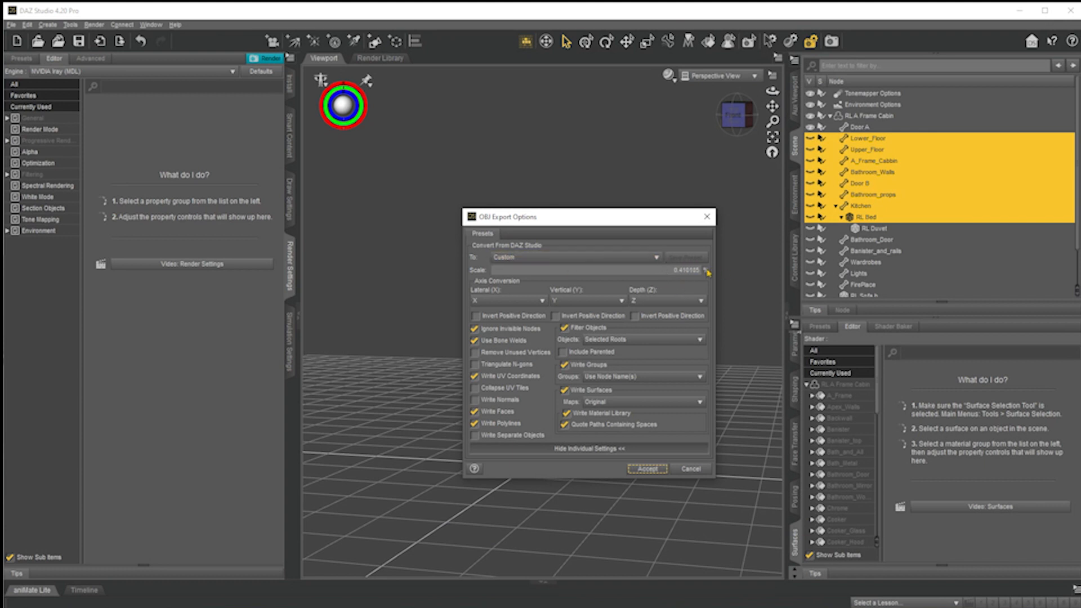
click(565, 329)
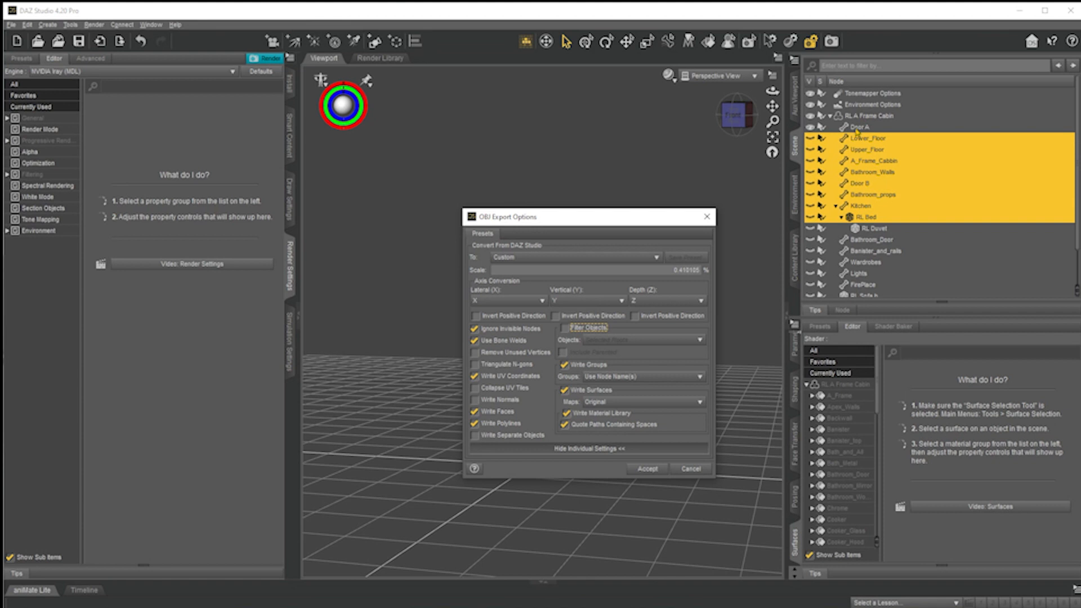
click(648, 469)
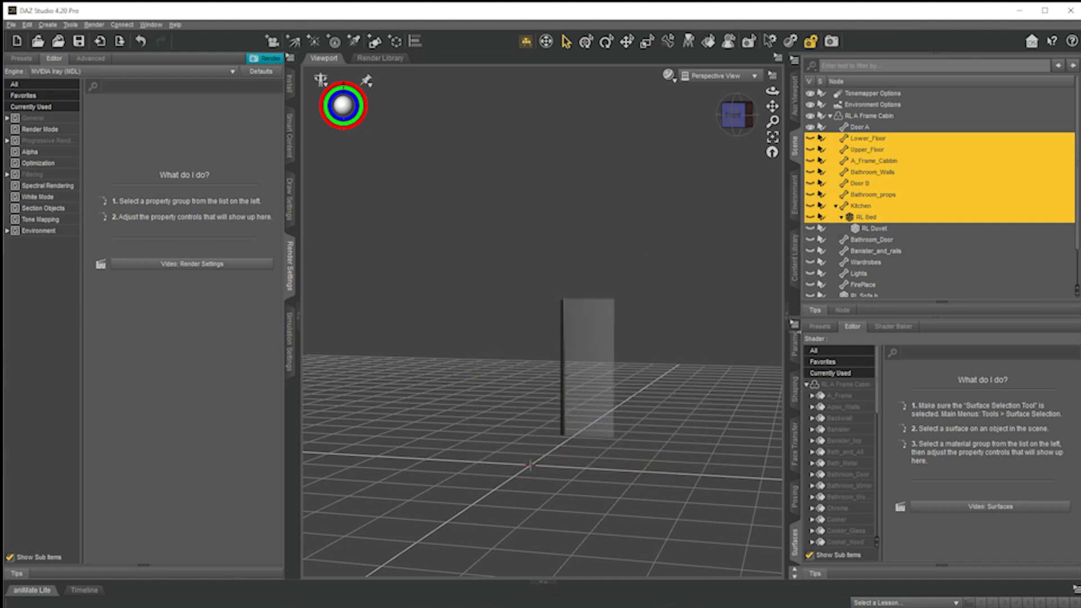
Switch to File Explorer's RL folder and inspect Door A.obj in 3D Viewer.
key(alt+Tab)
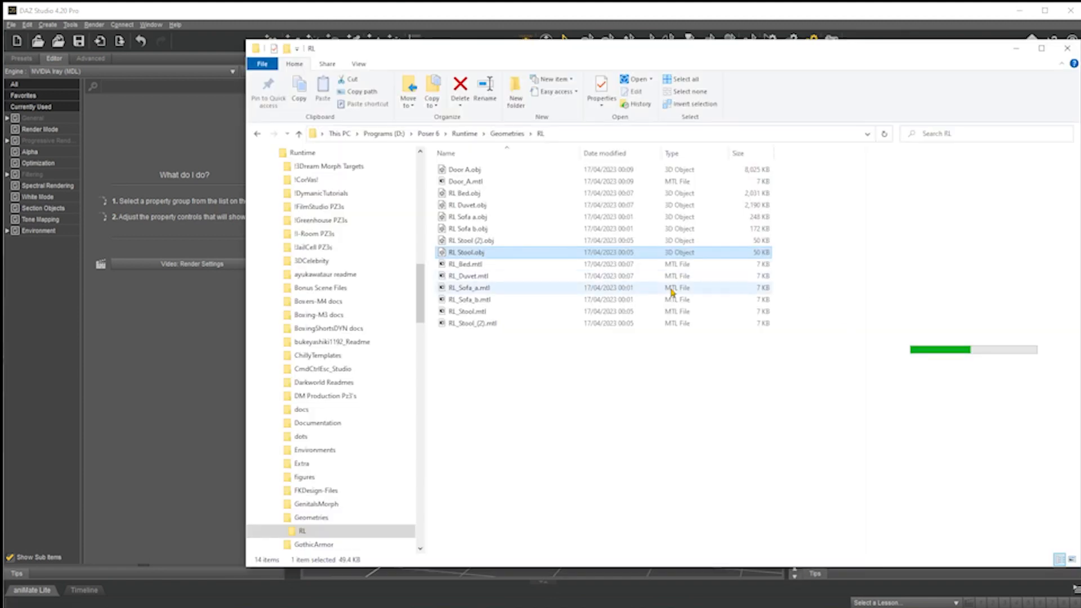
double_click(451, 172)
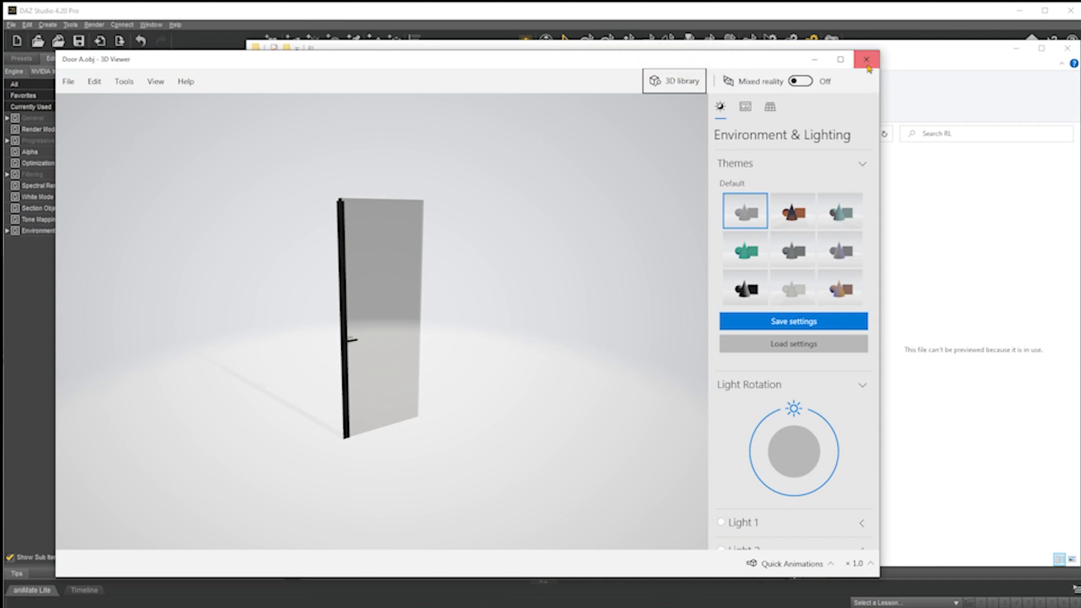
click(866, 59)
click(1020, 50)
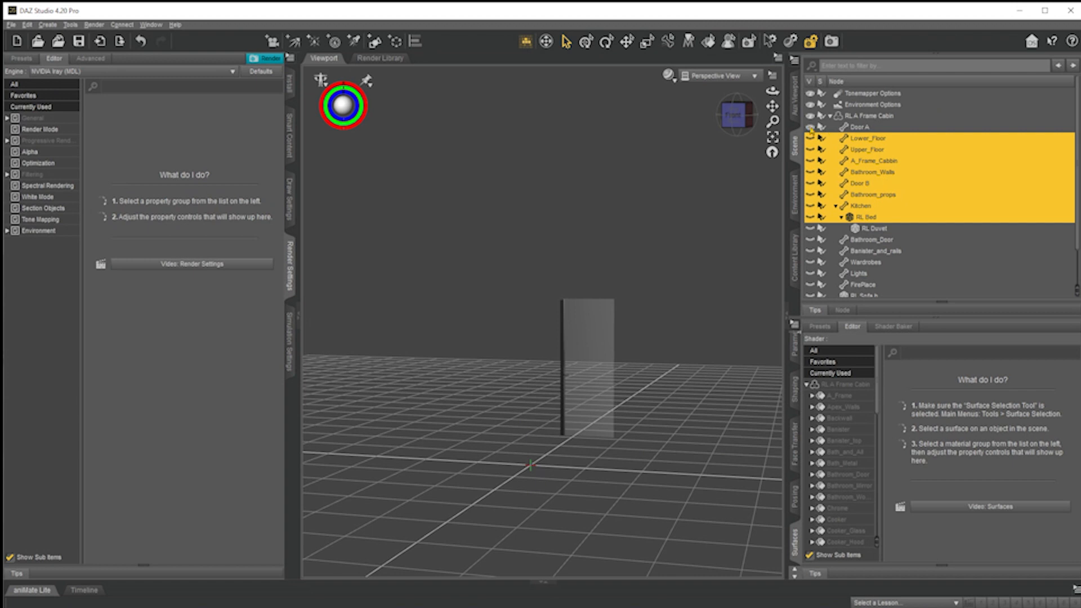
Show Lower_Floor in place of Door A and export it as an OBJ named Lower Floor with the current export options.
click(810, 127)
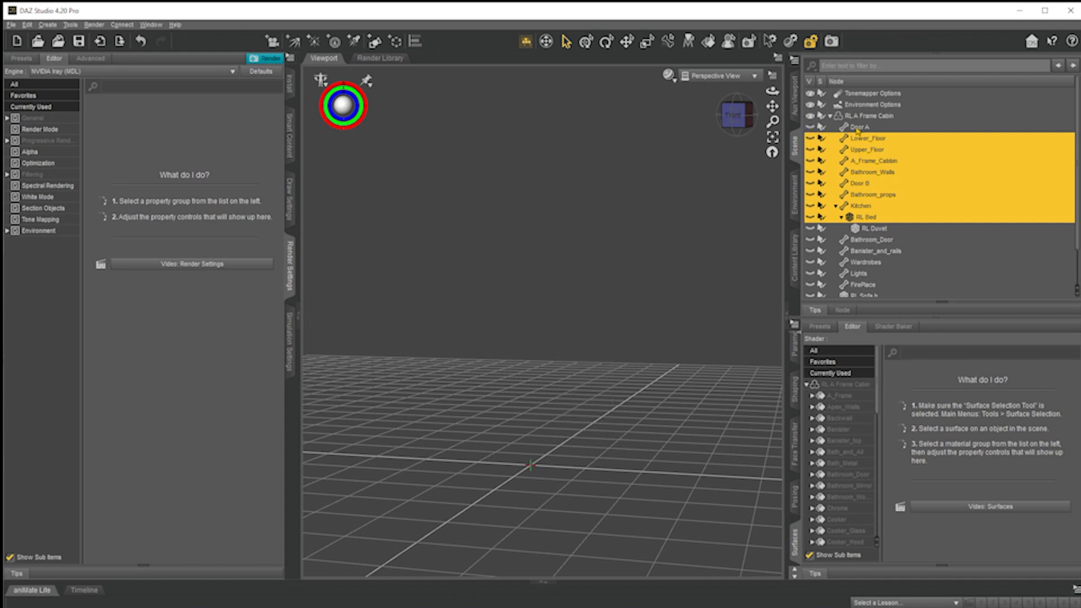
click(811, 138)
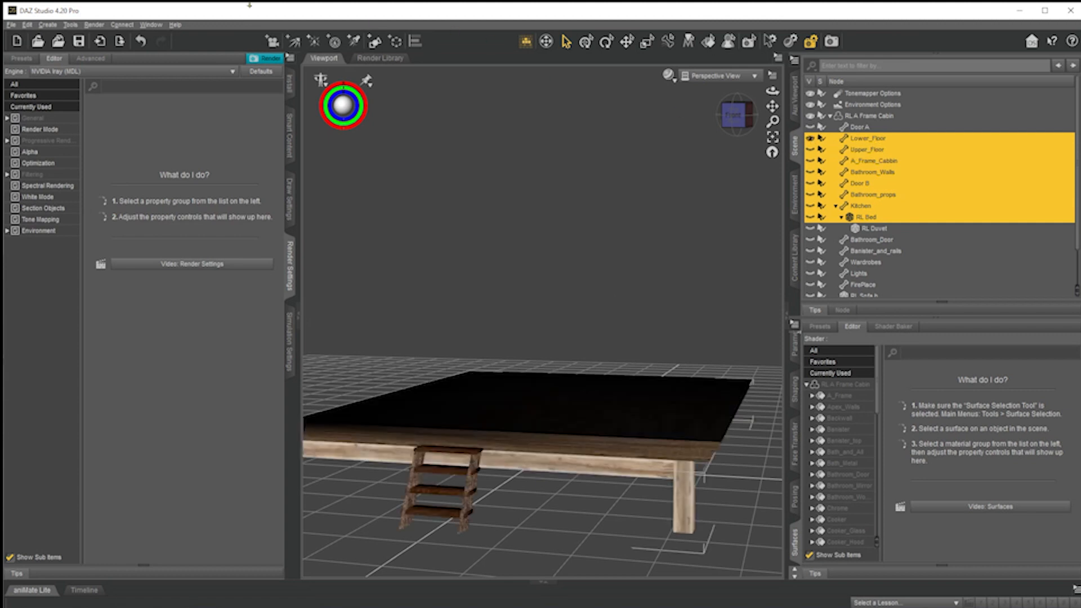
click(13, 25)
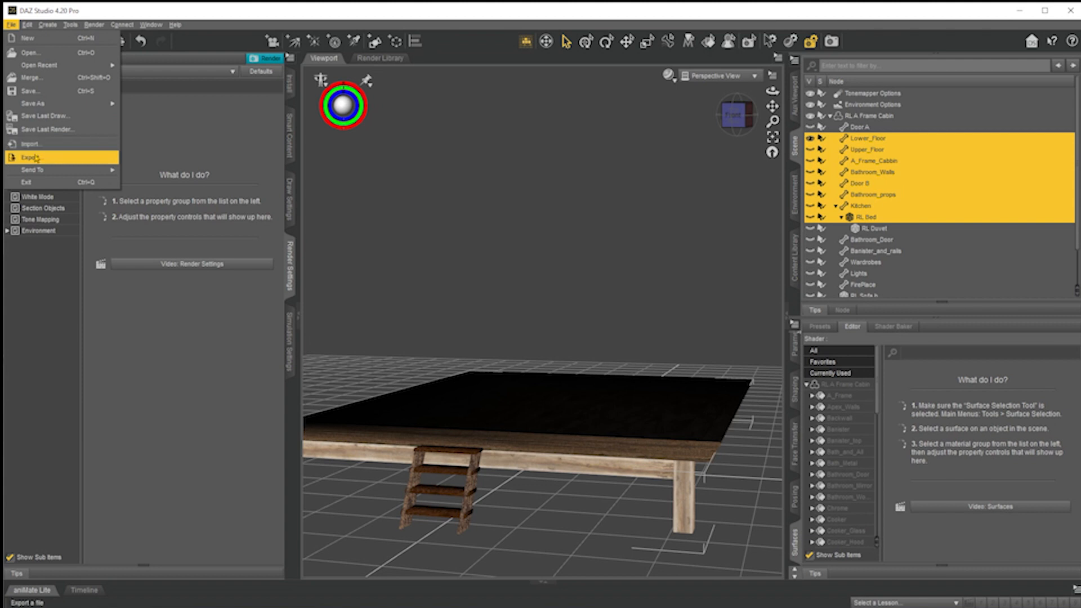
click(35, 161)
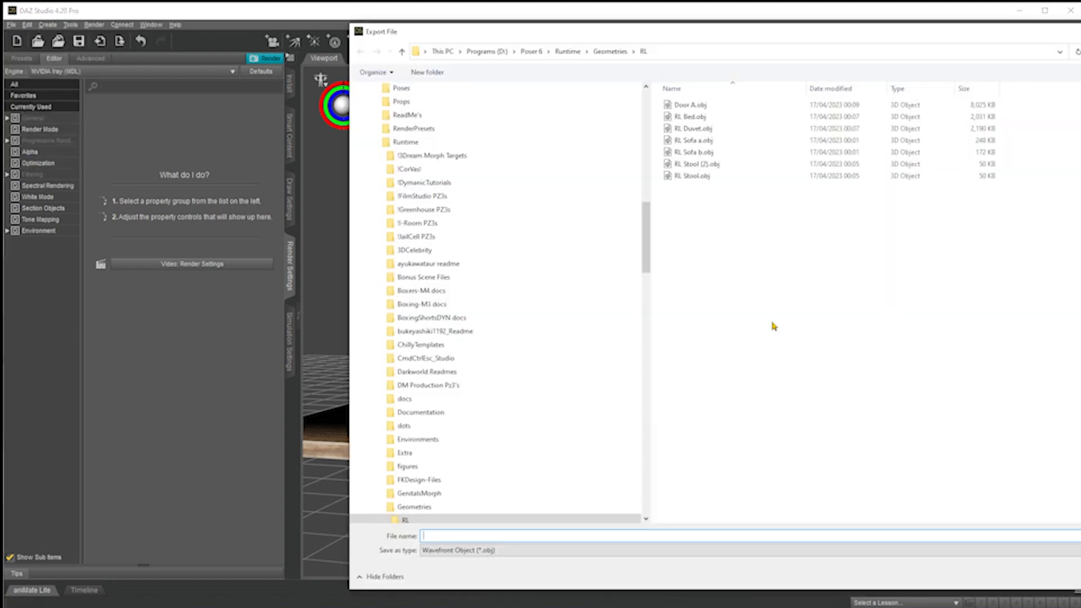
drag(935, 31, 863, 60)
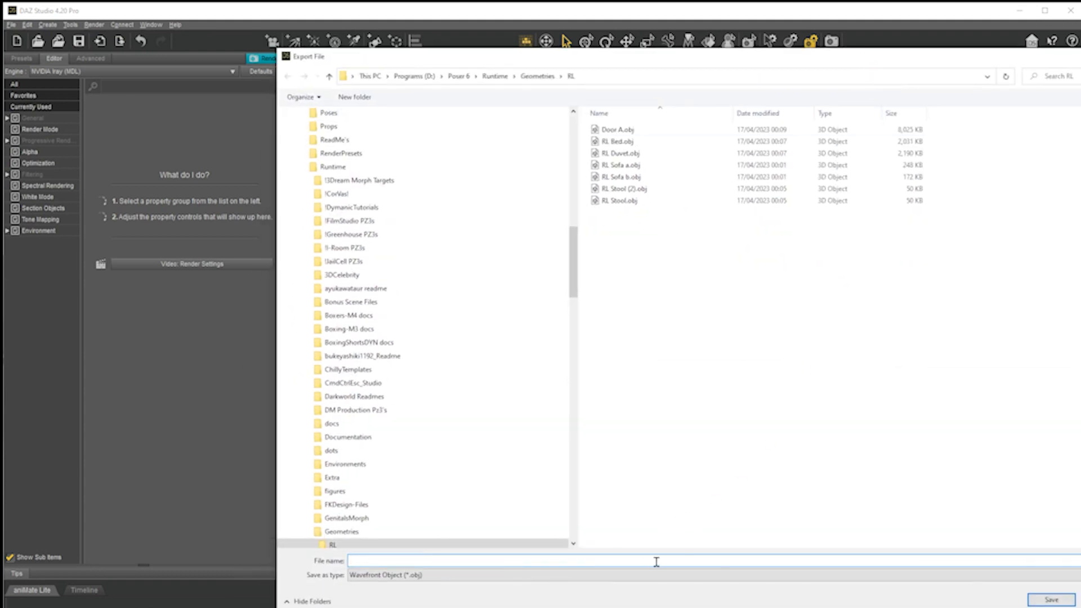
text(Low)
drag(809, 59, 827, 90)
text(er Floor)
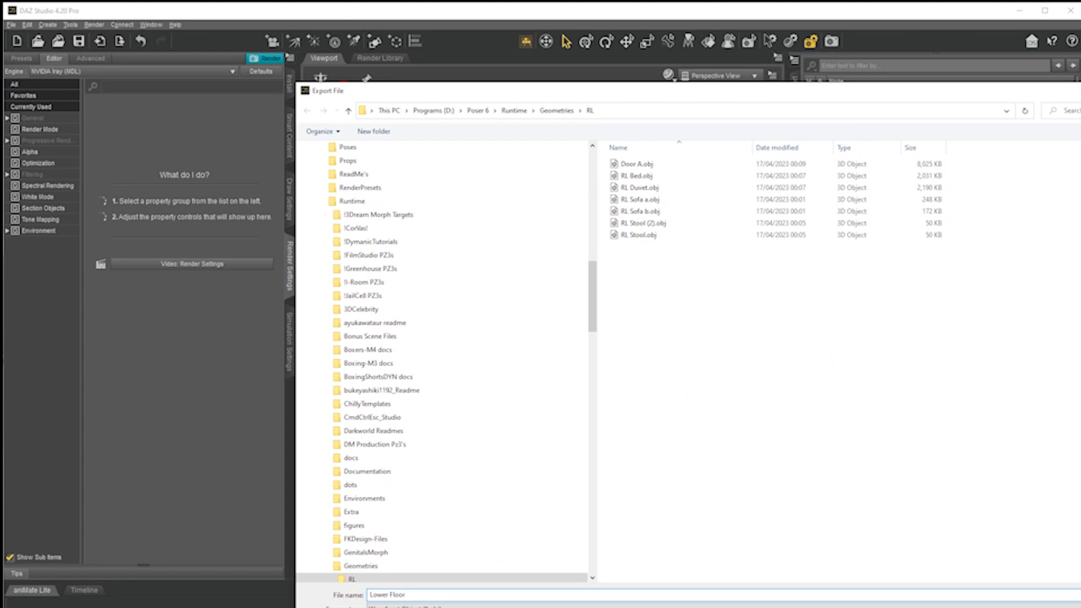
key(Return)
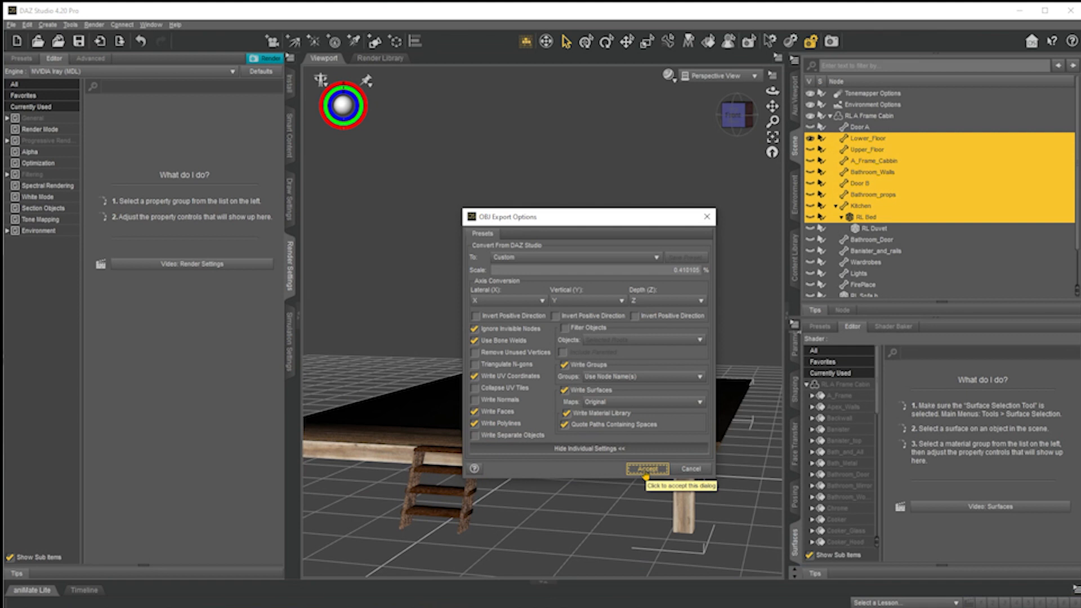
click(647, 469)
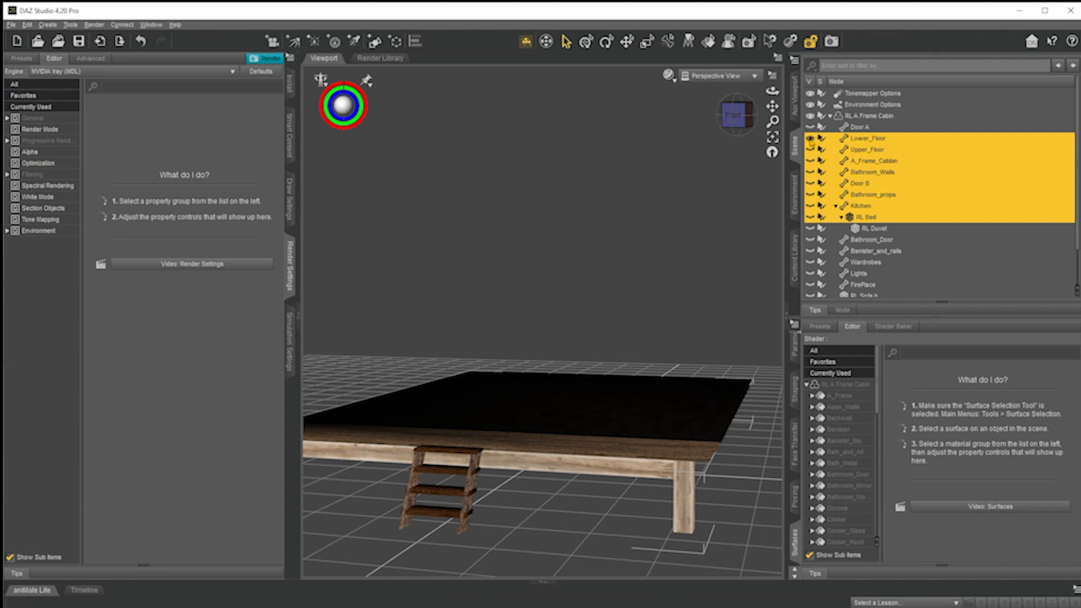
Show Upper_Floor in place of Lower_Floor and start exporting it.
click(810, 138)
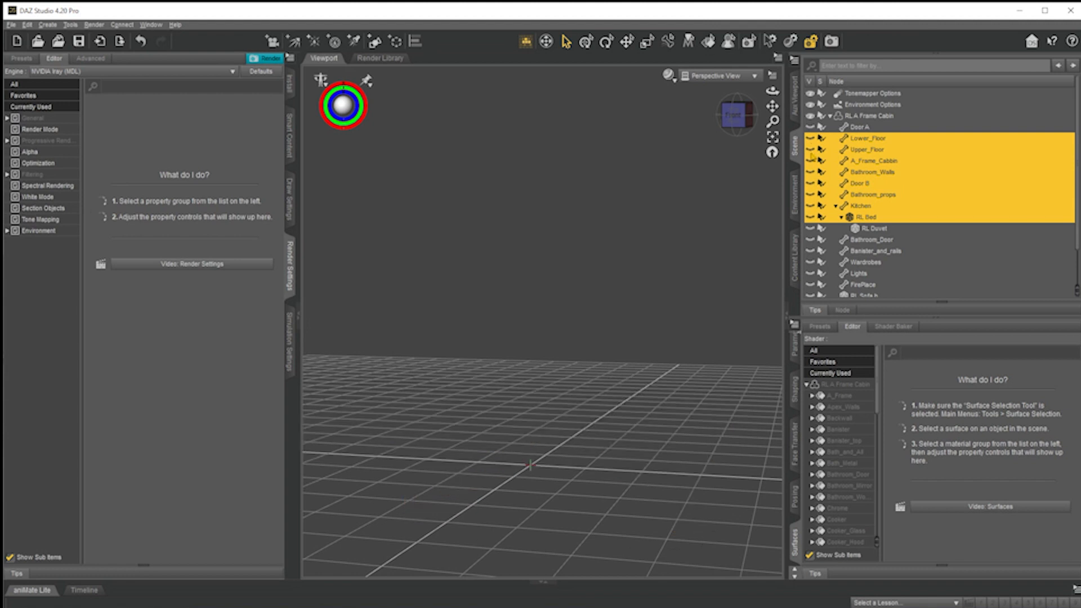
click(810, 150)
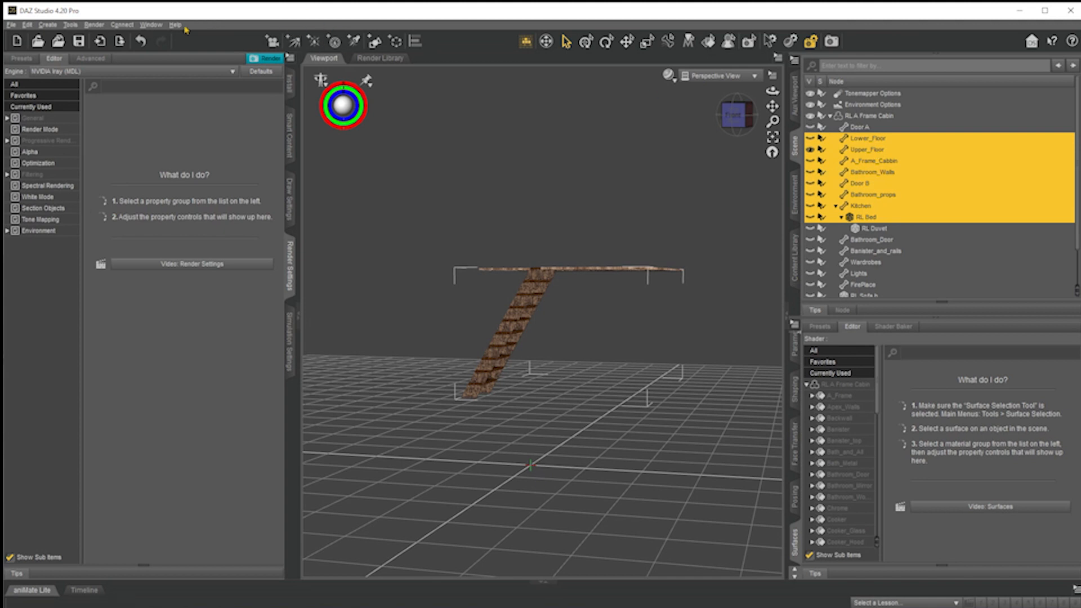
click(12, 27)
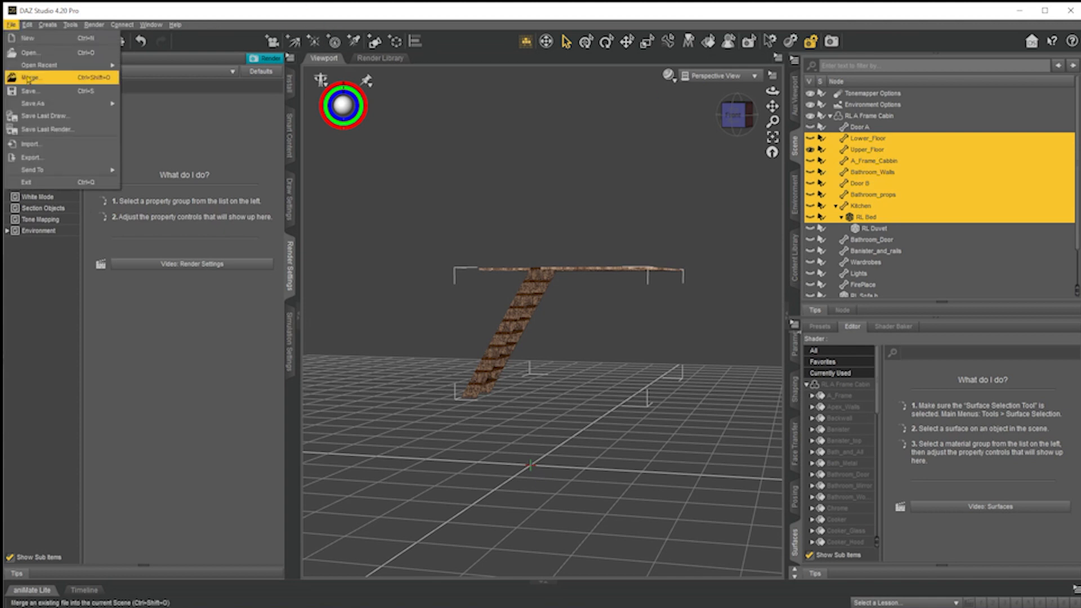
click(44, 160)
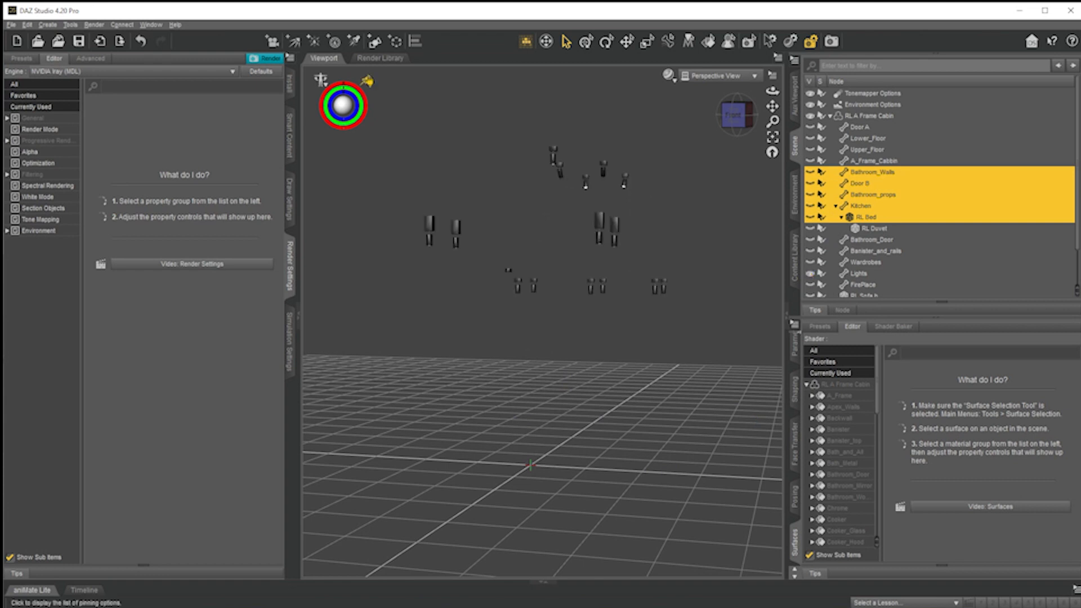
Export the visible Lights part as an OBJ file, accepting the current export options.
click(12, 25)
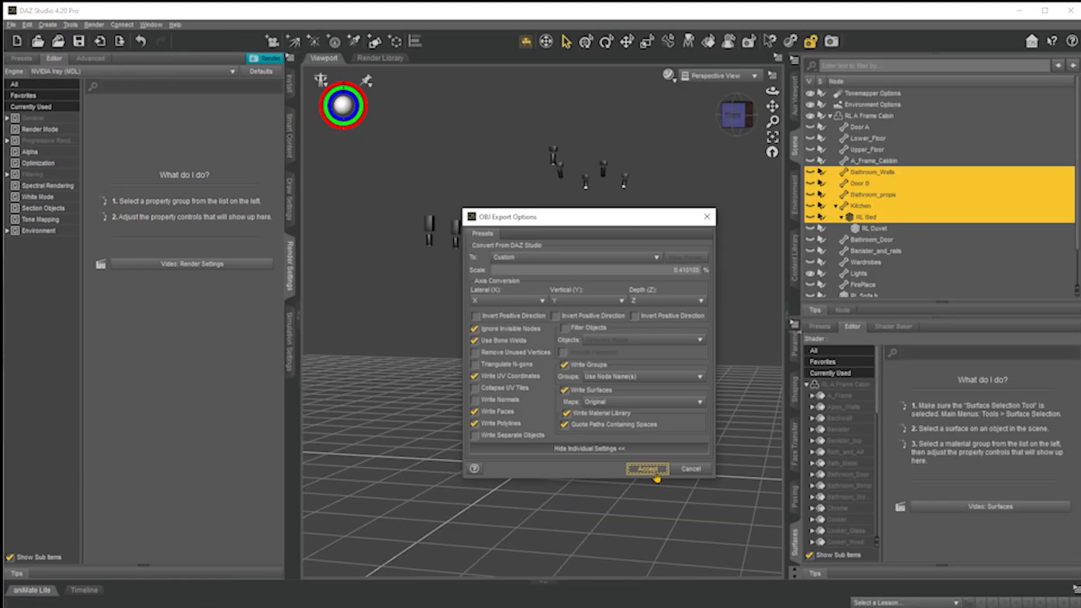
click(647, 472)
key(Return)
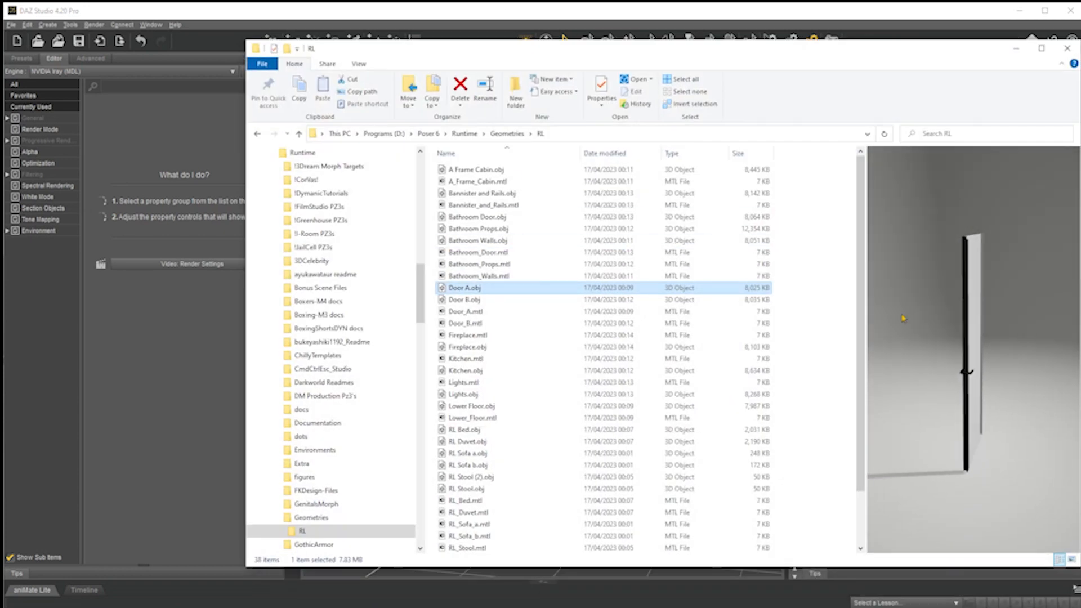
Inspect the exported A Frame Cabin.obj and Bannister and Rails.obj from the RL folder in 3D Viewer.
click(484, 170)
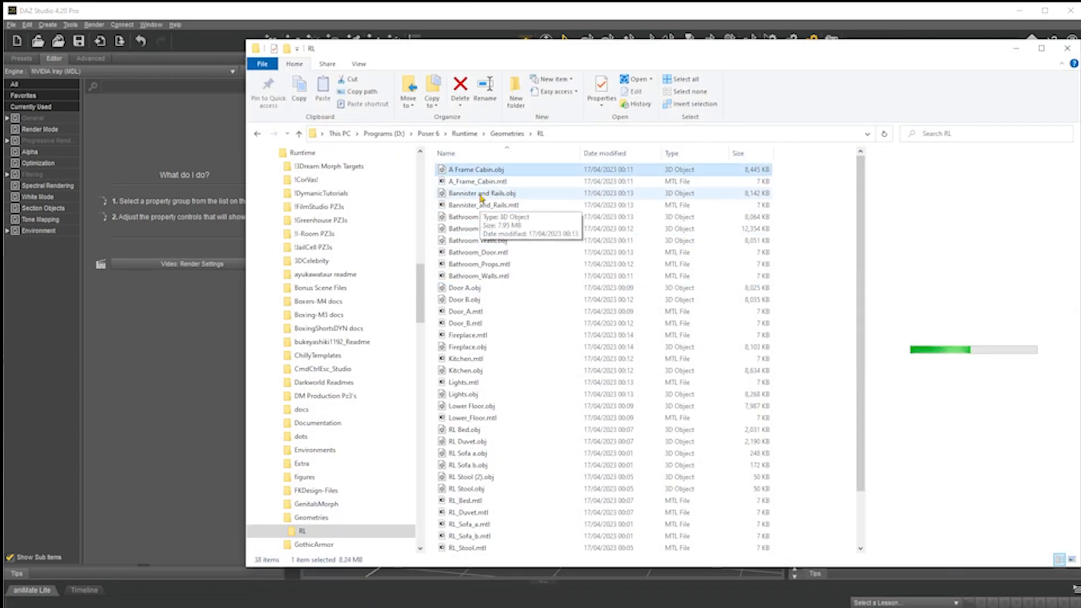
double_click(482, 171)
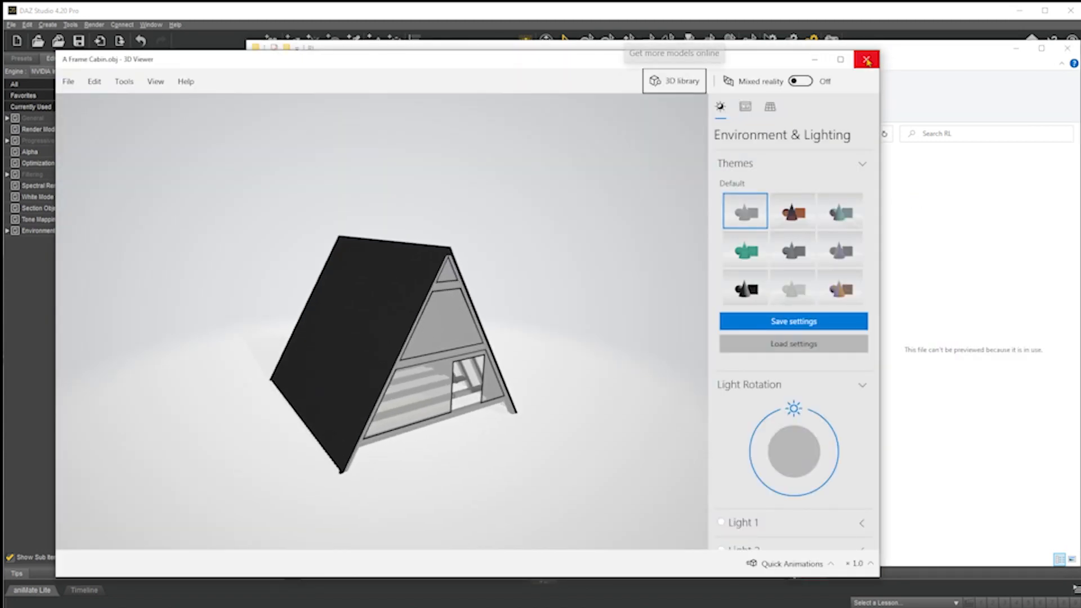
click(865, 62)
double_click(507, 194)
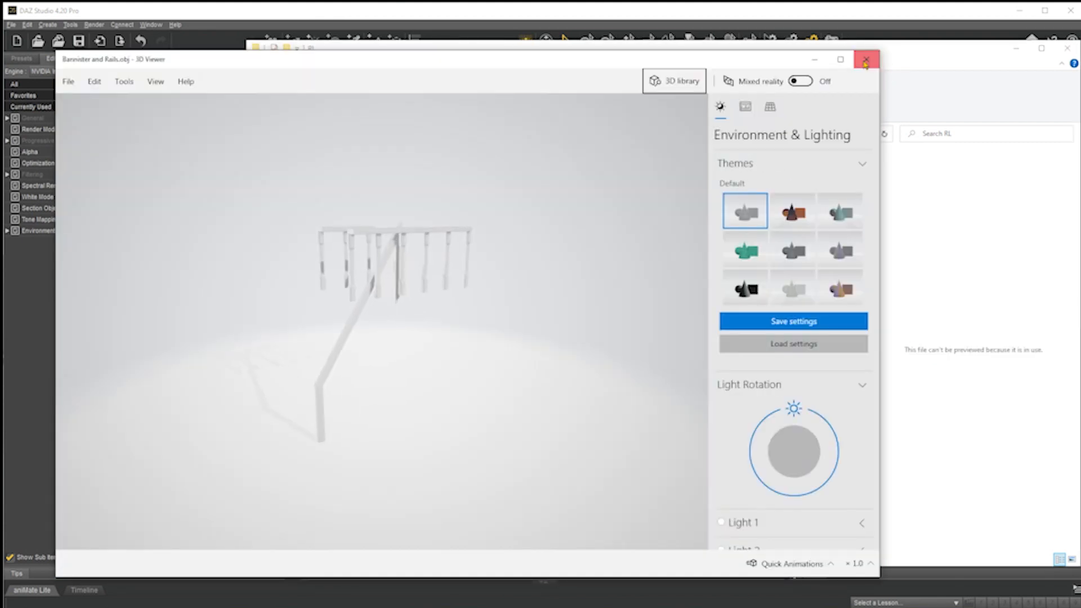
click(868, 67)
Inspect Bathroom Door.obj, Bathroom Props.obj and Bathroom Walls.obj in 3D Viewer.
double_click(483, 218)
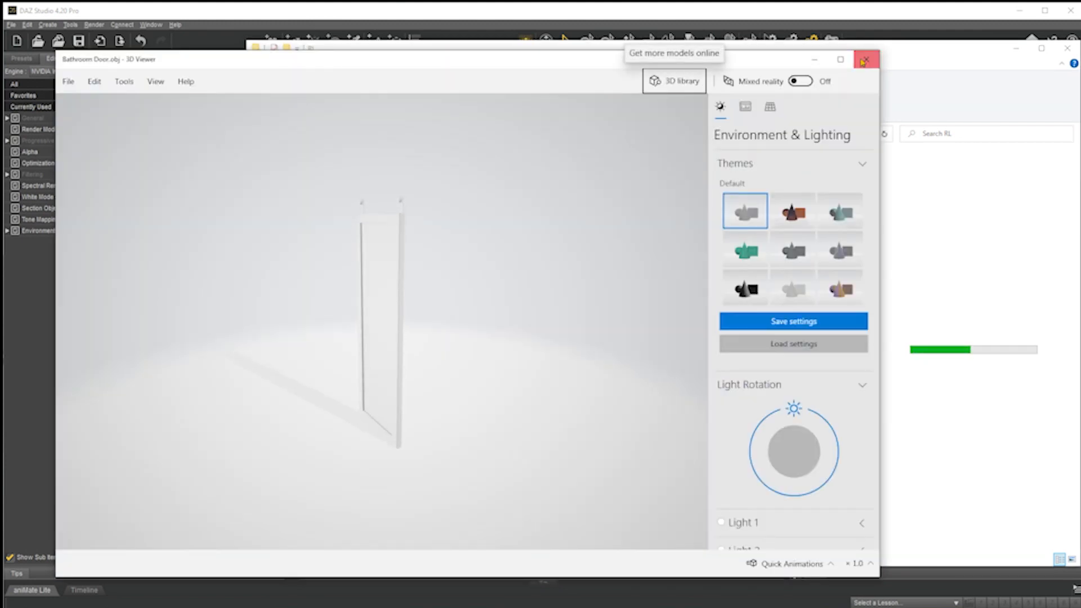
click(865, 60)
double_click(487, 229)
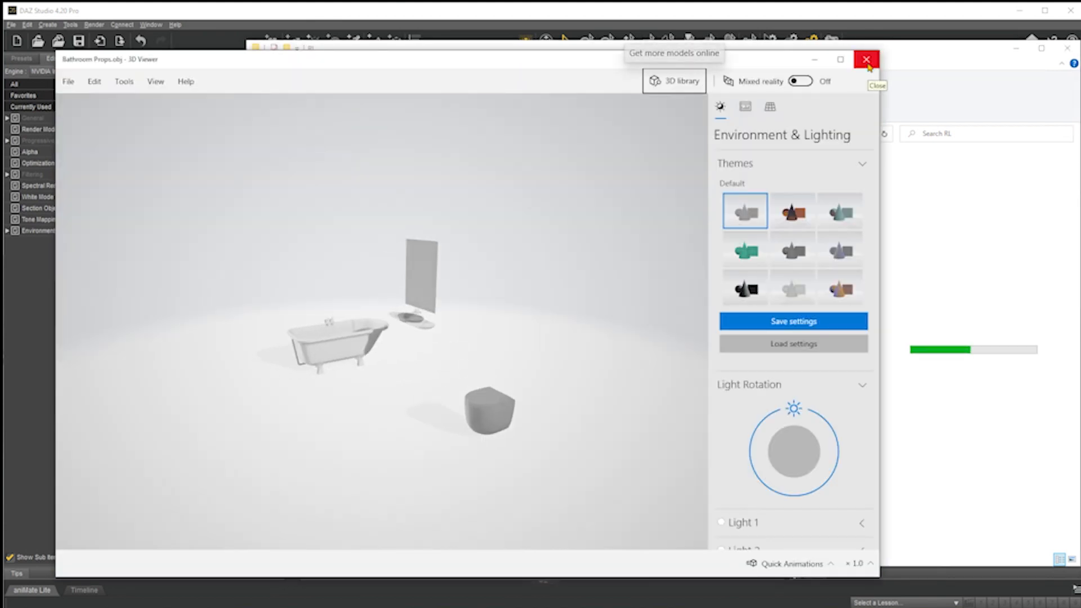
click(867, 60)
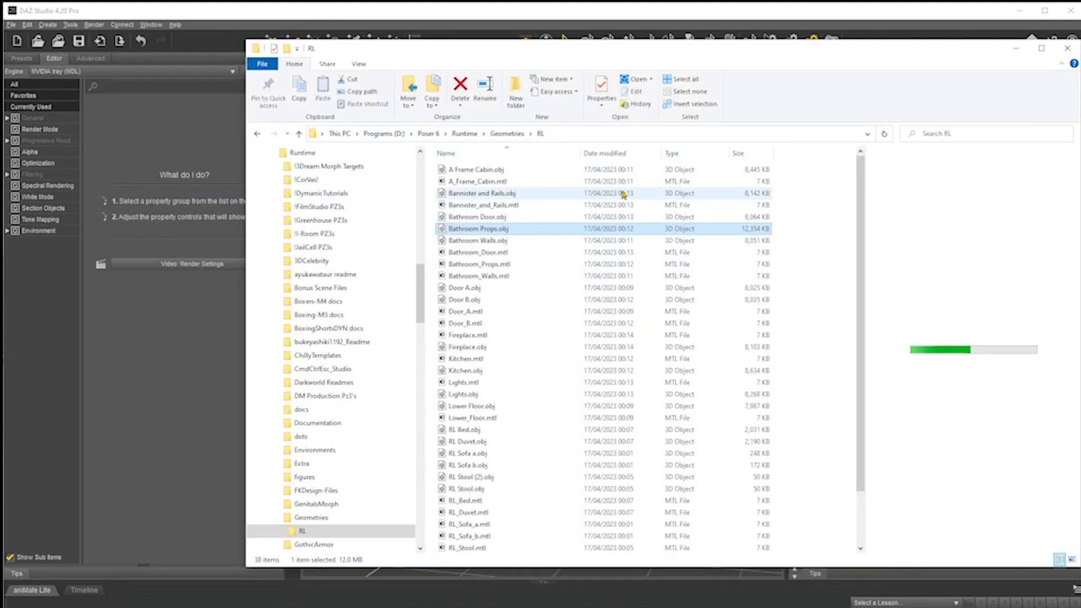
double_click(494, 241)
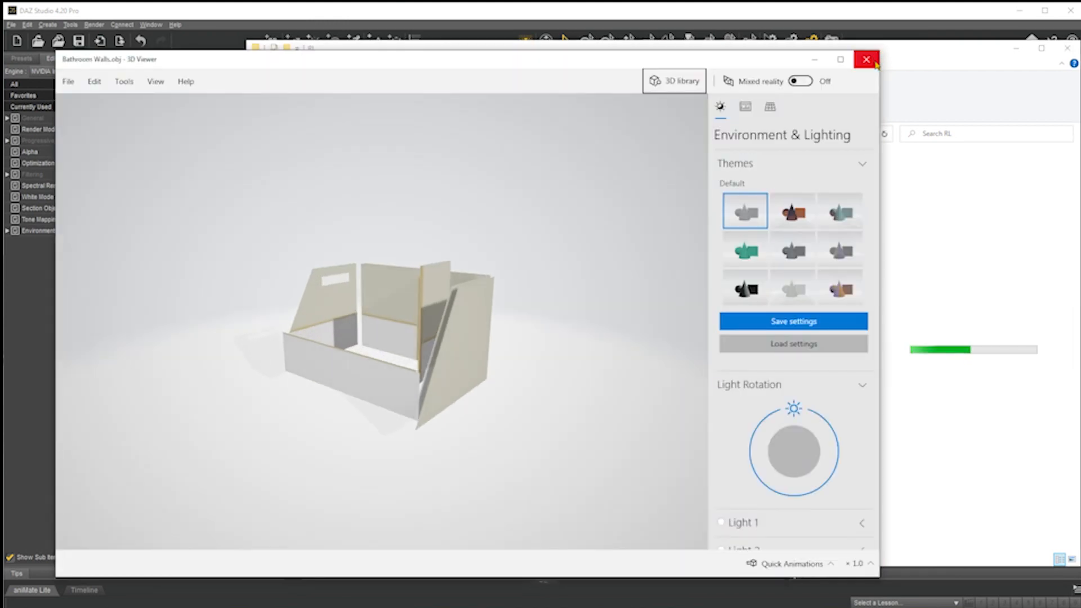
click(873, 62)
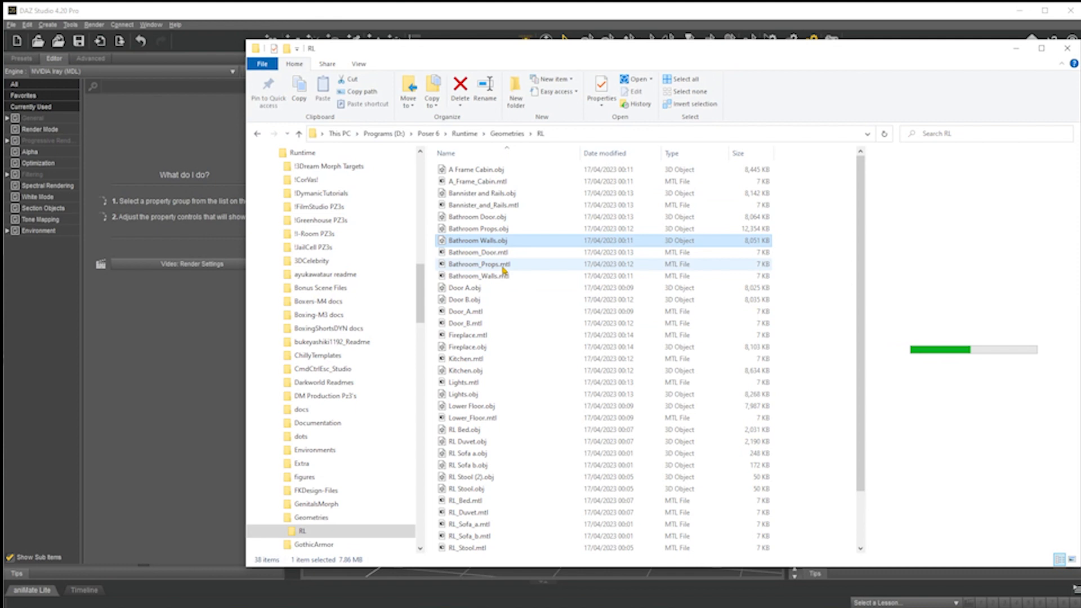
Open Door A.obj in the viewer and close it, and preview Door B.obj in the RL folder.
click(476, 290)
double_click(476, 289)
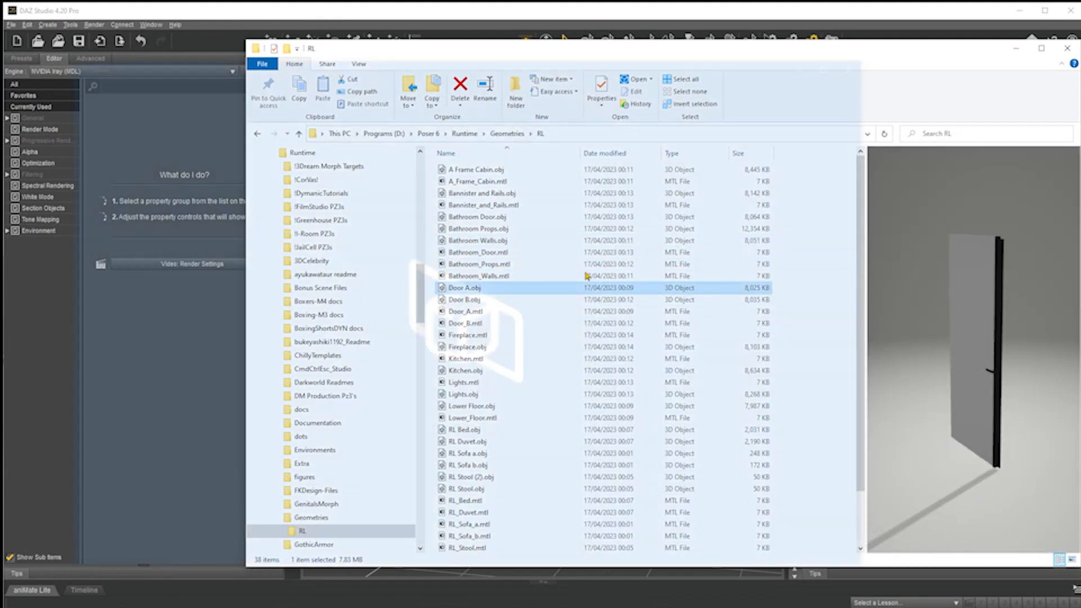
click(866, 60)
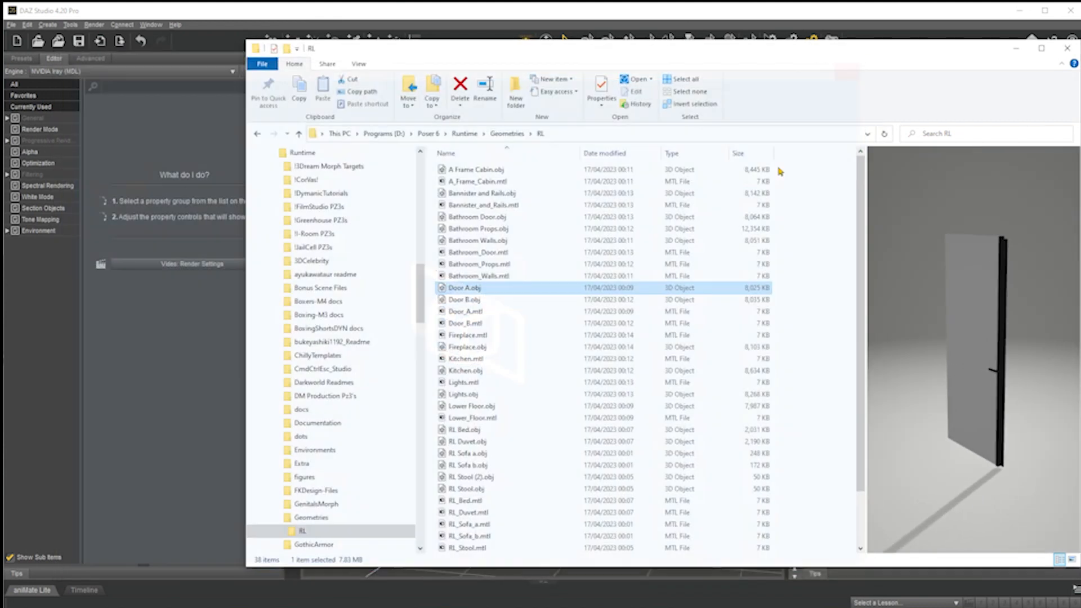
click(465, 300)
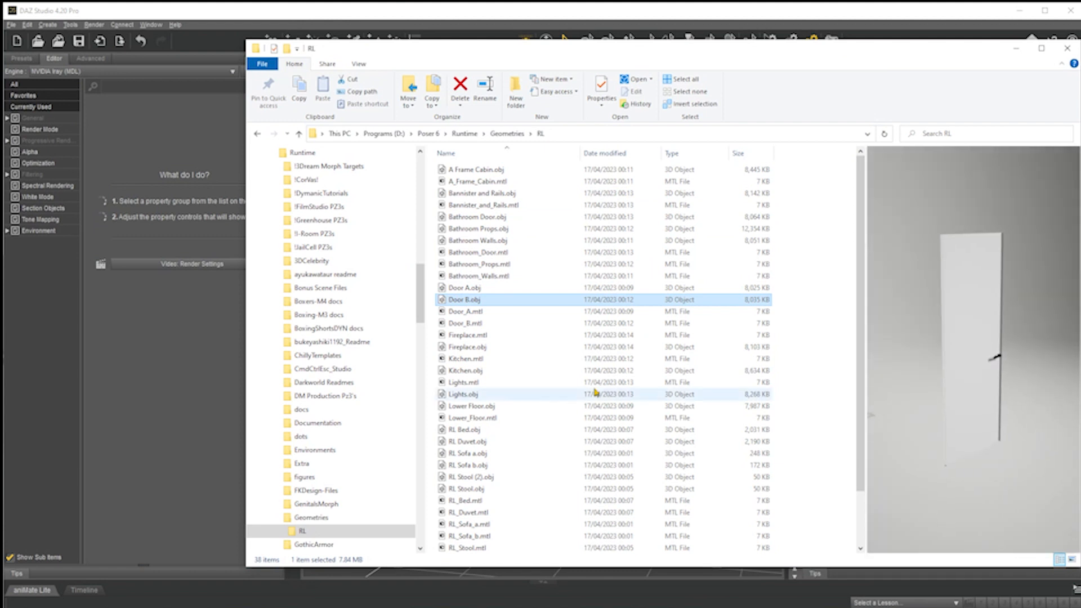
Inspect the exported Fireplace.obj, Kitchen.obj and Lights.obj from the RL folder in 3D Viewer.
click(484, 347)
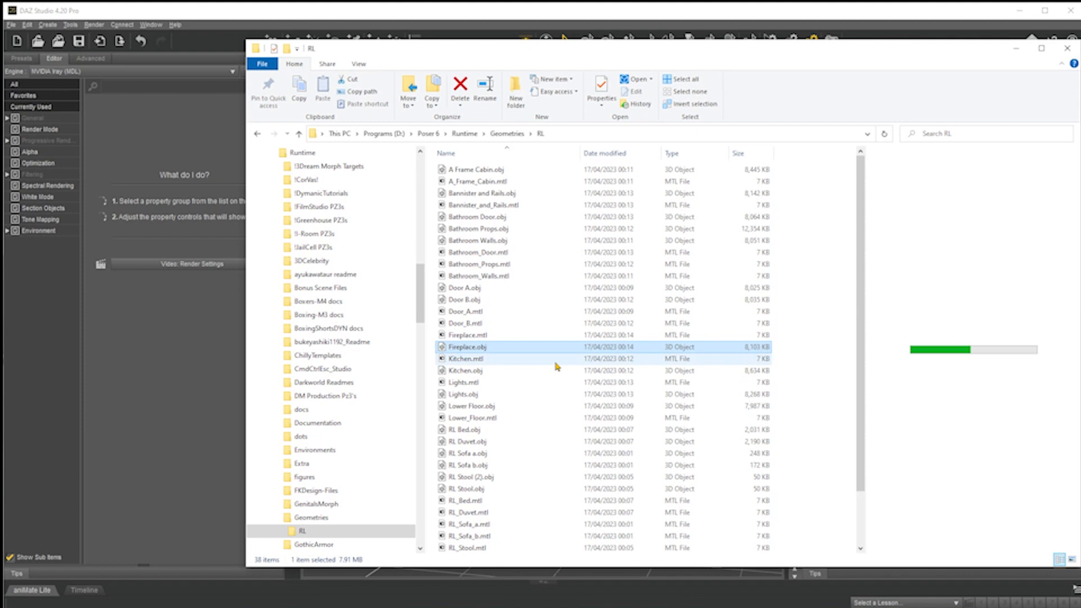
double_click(485, 347)
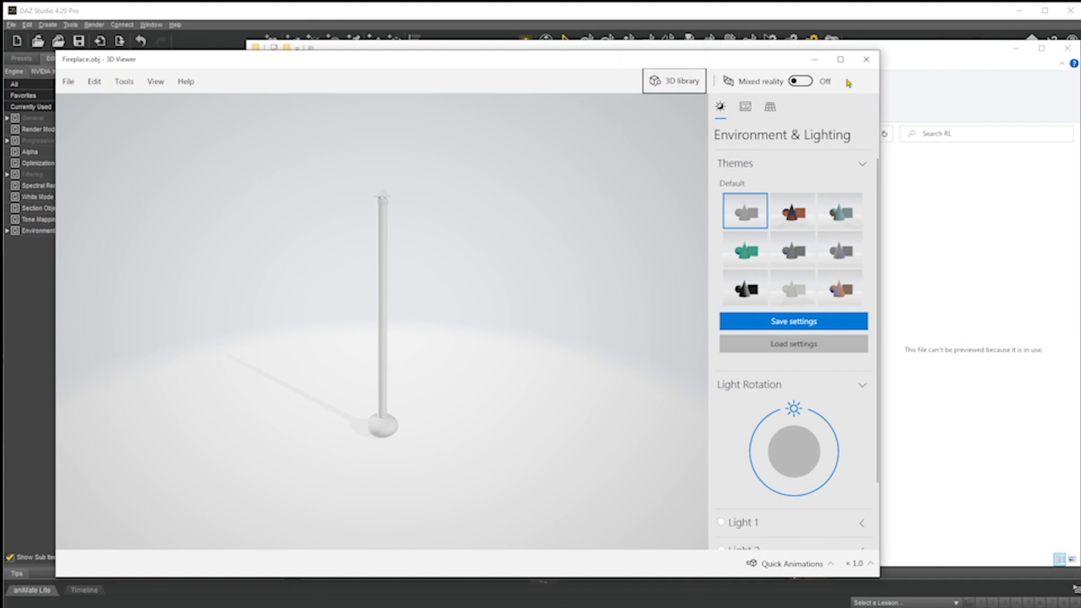
click(865, 60)
double_click(472, 349)
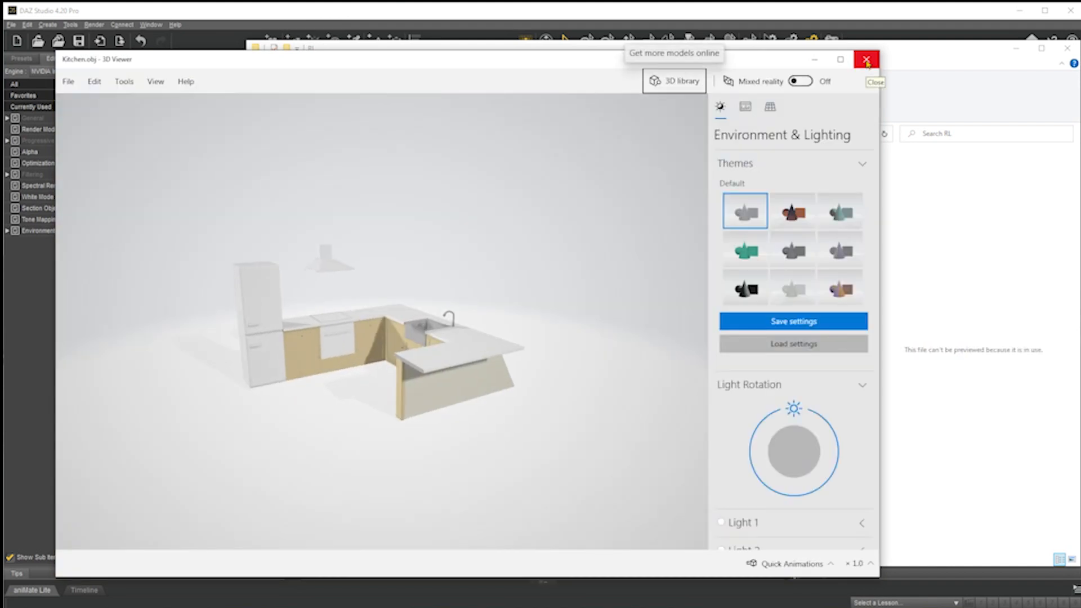
click(866, 60)
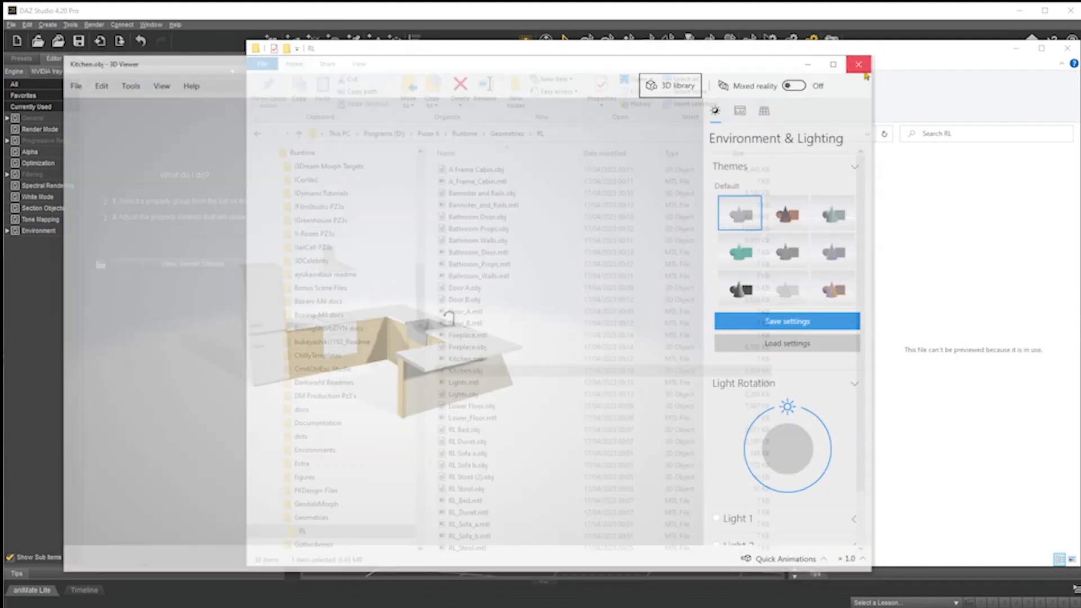
double_click(468, 395)
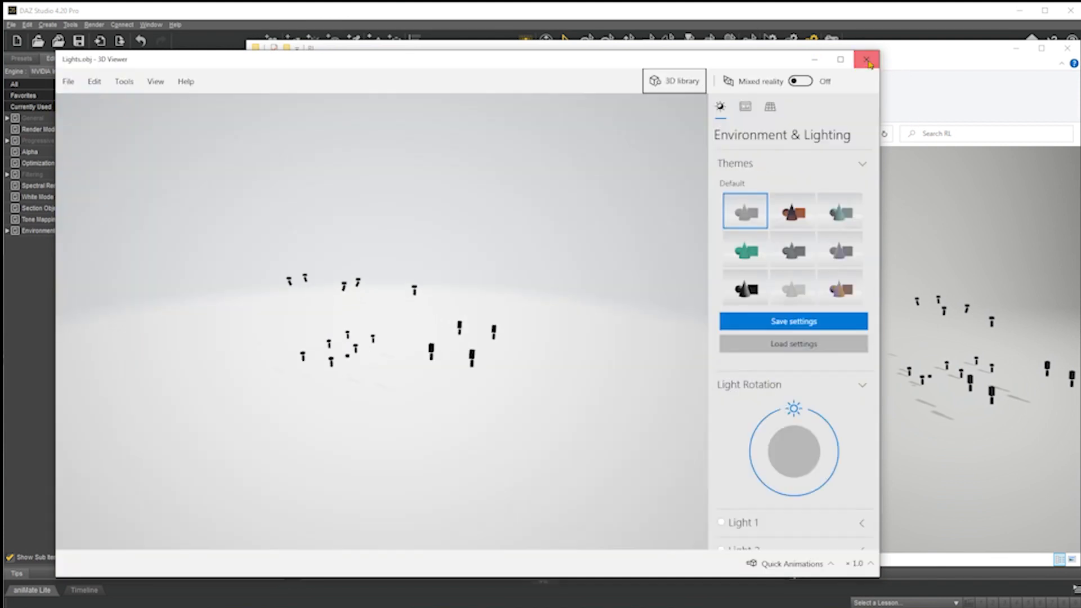
click(867, 60)
Inspect Lower Floor.obj and RL Bed.obj in 3D Viewer, closing each model after viewing.
click(472, 406)
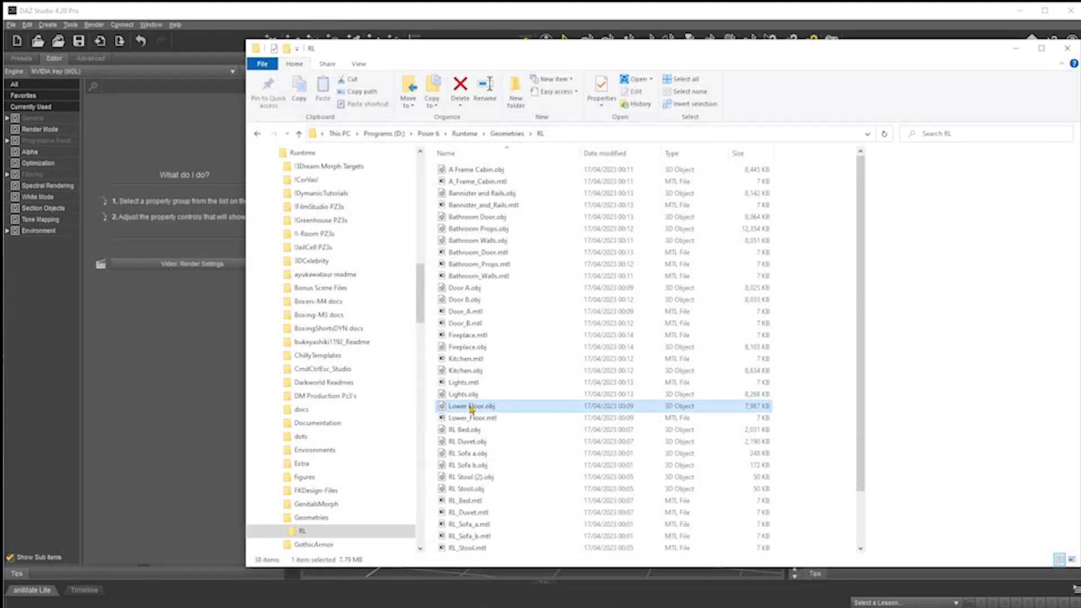
double_click(472, 407)
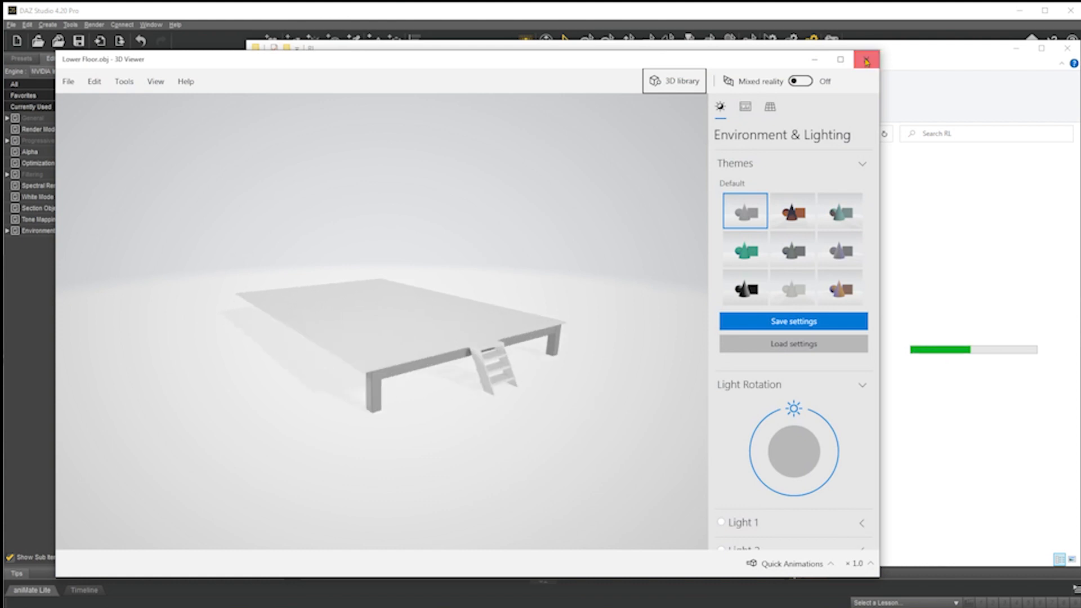
click(866, 60)
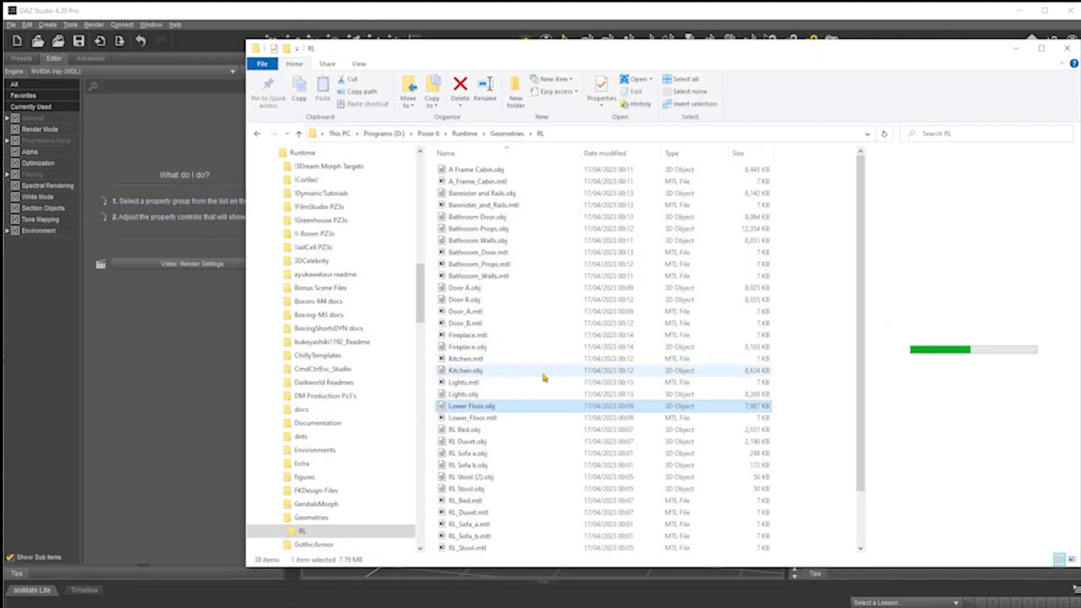
double_click(476, 430)
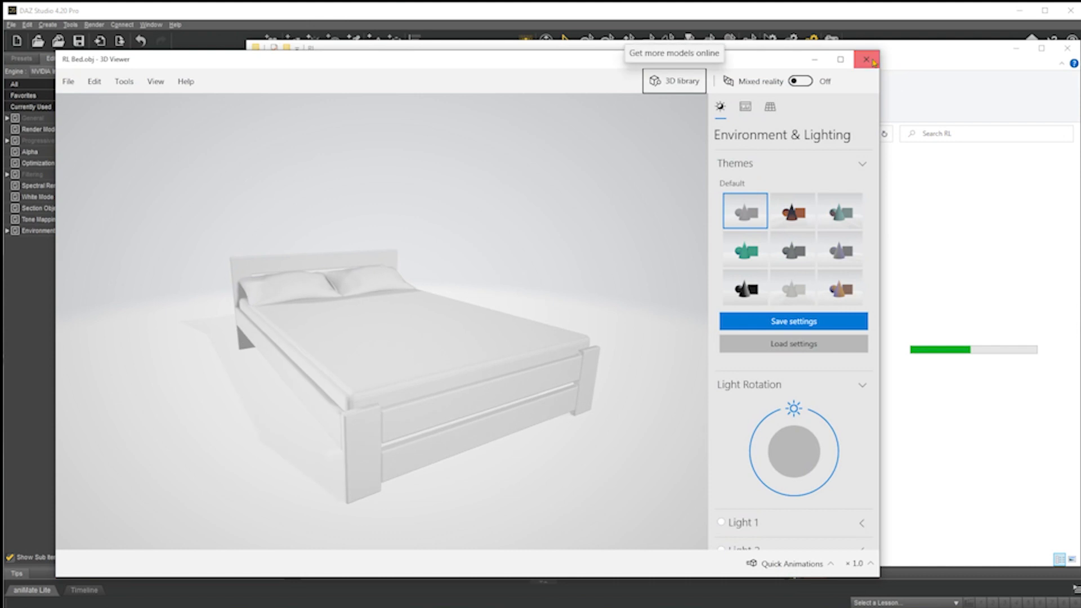
click(866, 59)
Inspect RL Duvet.obj in 3D Viewer, examining the mesh surface up close from another angle.
double_click(476, 441)
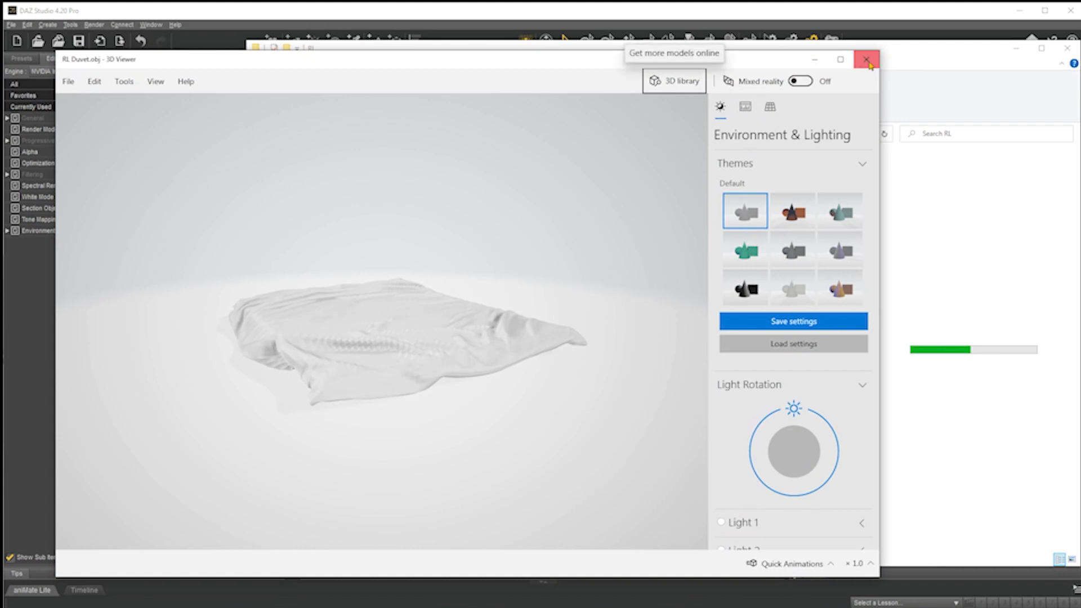
click(866, 60)
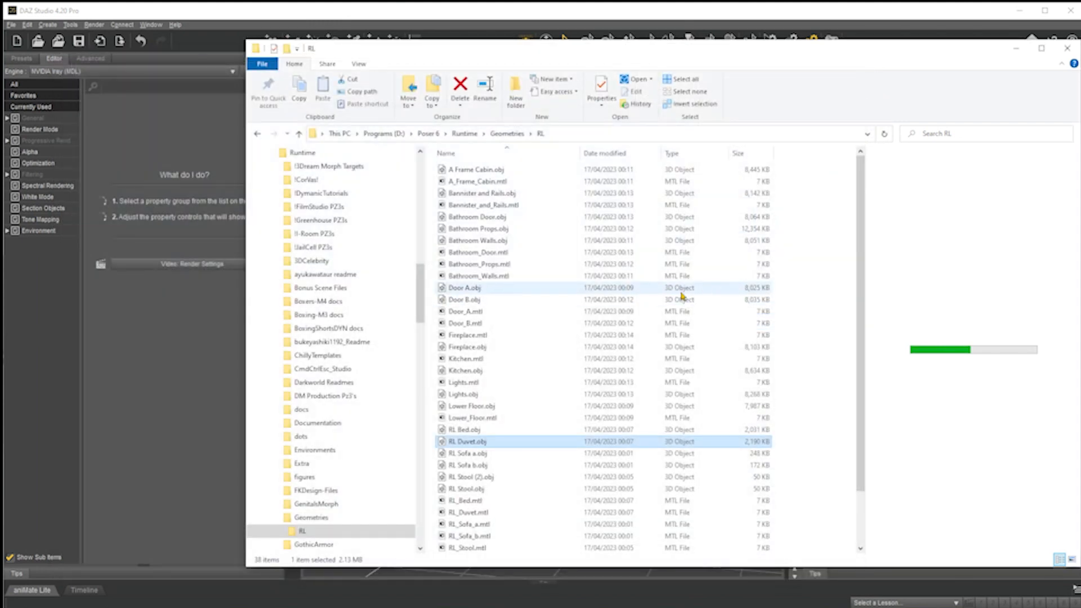
double_click(481, 447)
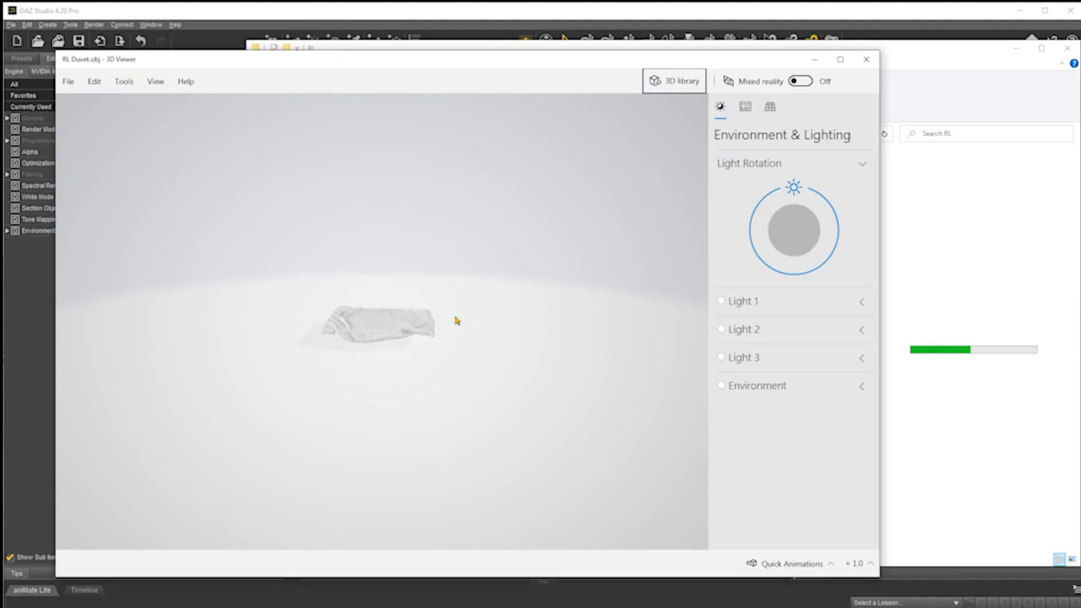
scroll(355, 338, up, 5)
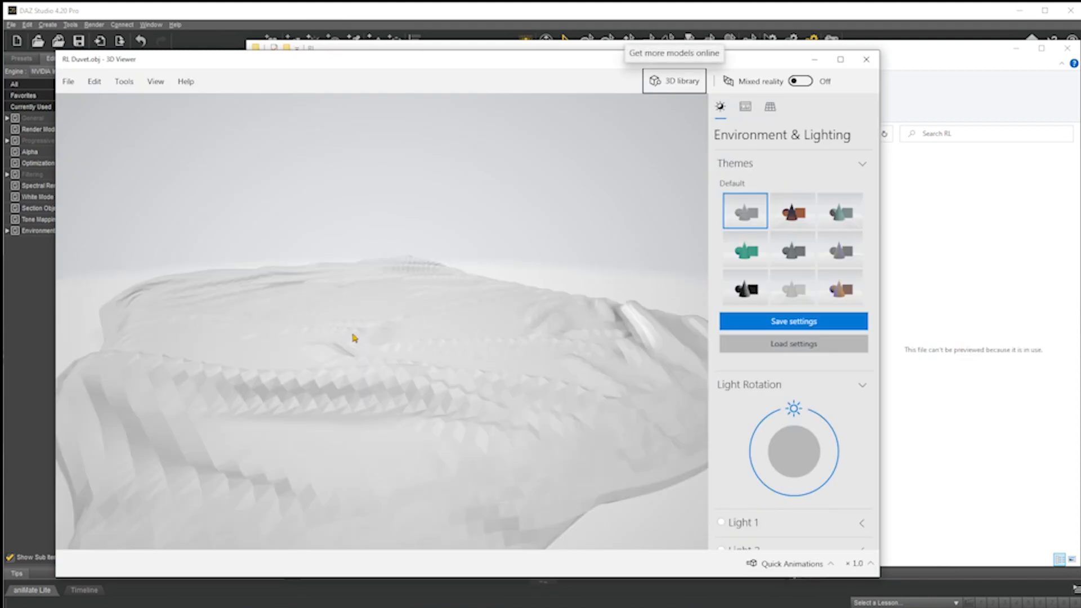
mouse_move(325, 444)
mouse_down()
mouse_move(285, 425)
mouse_move(285, 446)
mouse_move(316, 473)
mouse_move(413, 459)
mouse_move(310, 458)
mouse_move(309, 432)
mouse_move(319, 438)
mouse_up()
click(862, 63)
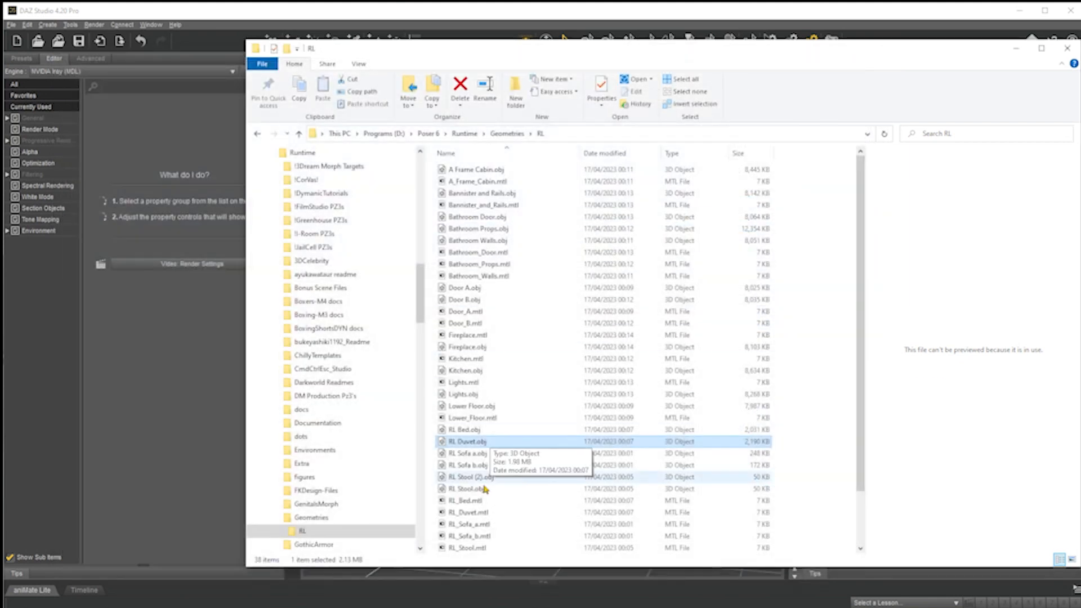
Inspect RL Sofa a.obj, RL Sofa b.obj and RL Stool (2).obj in 3D Viewer.
double_click(484, 453)
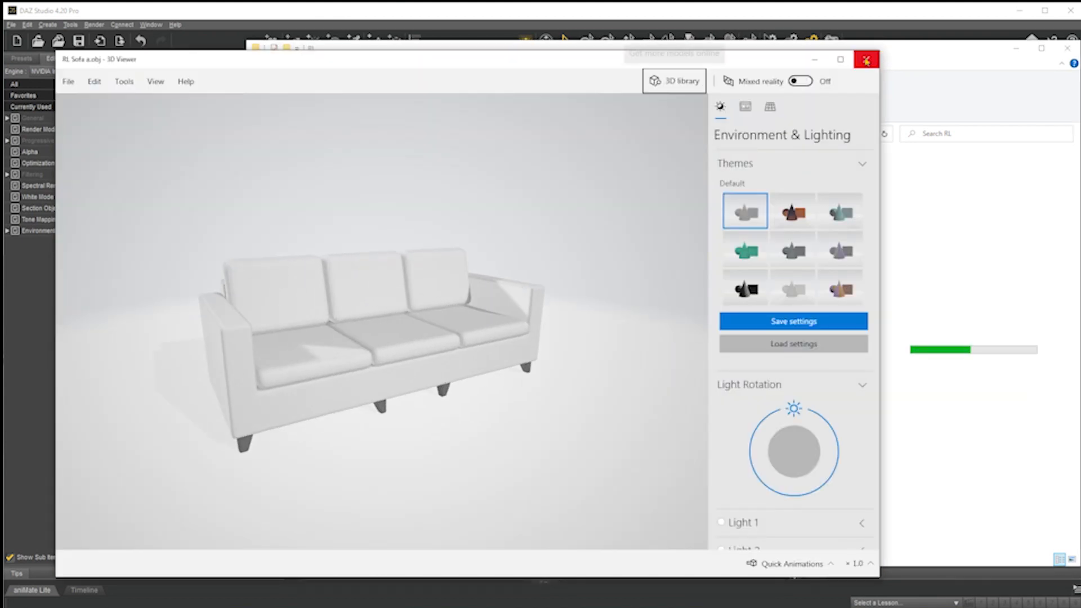
click(866, 60)
double_click(492, 466)
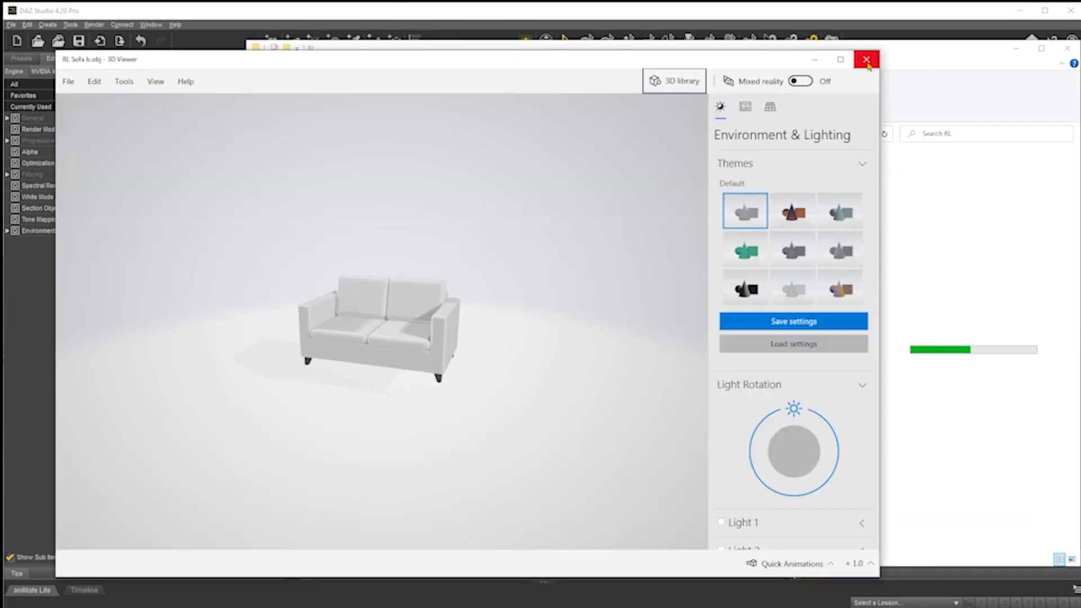
click(865, 61)
double_click(481, 477)
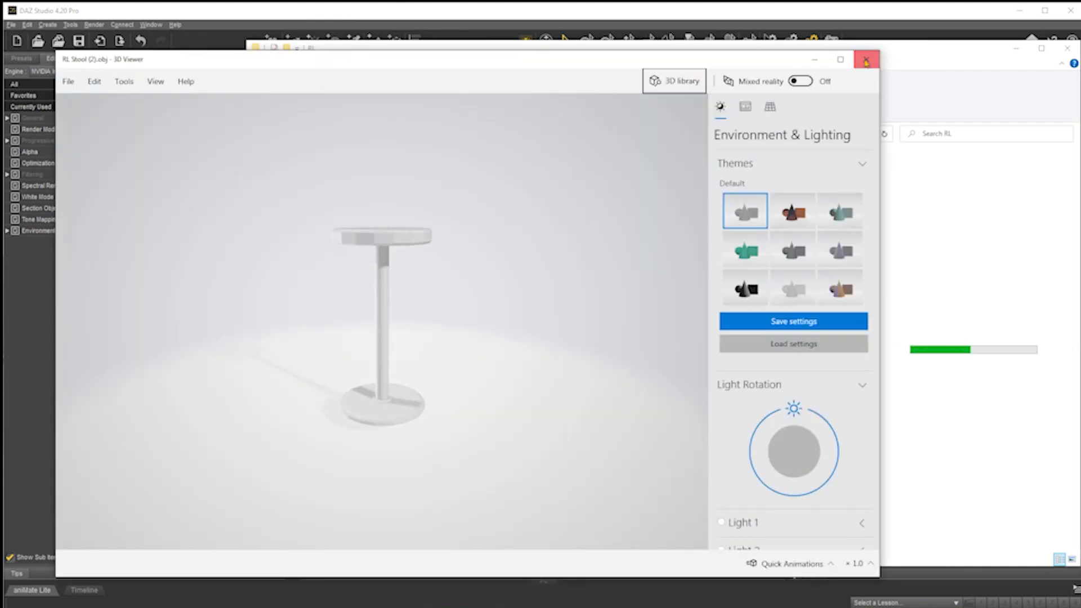
click(866, 61)
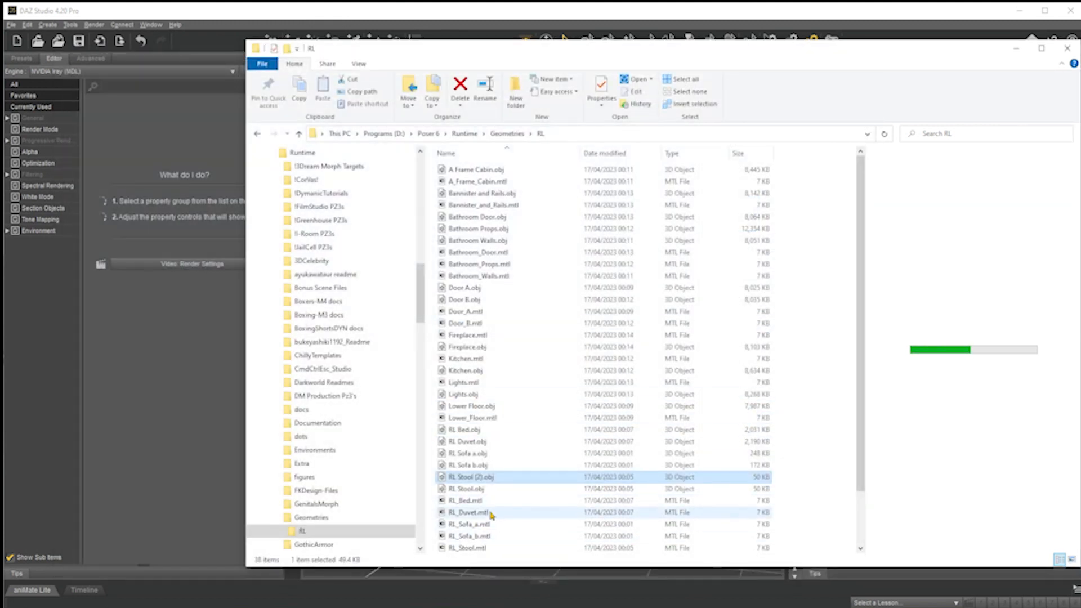
Inspect Wardrobes.obj from the end of the RL folder in 3D Viewer and close it.
scroll(486, 527, down, 2)
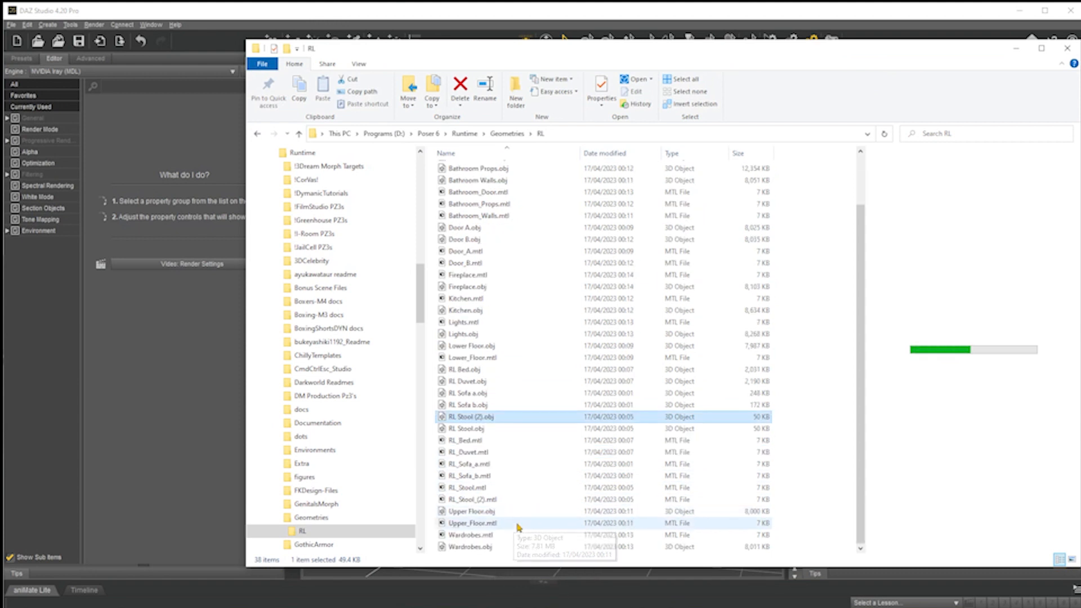
double_click(471, 547)
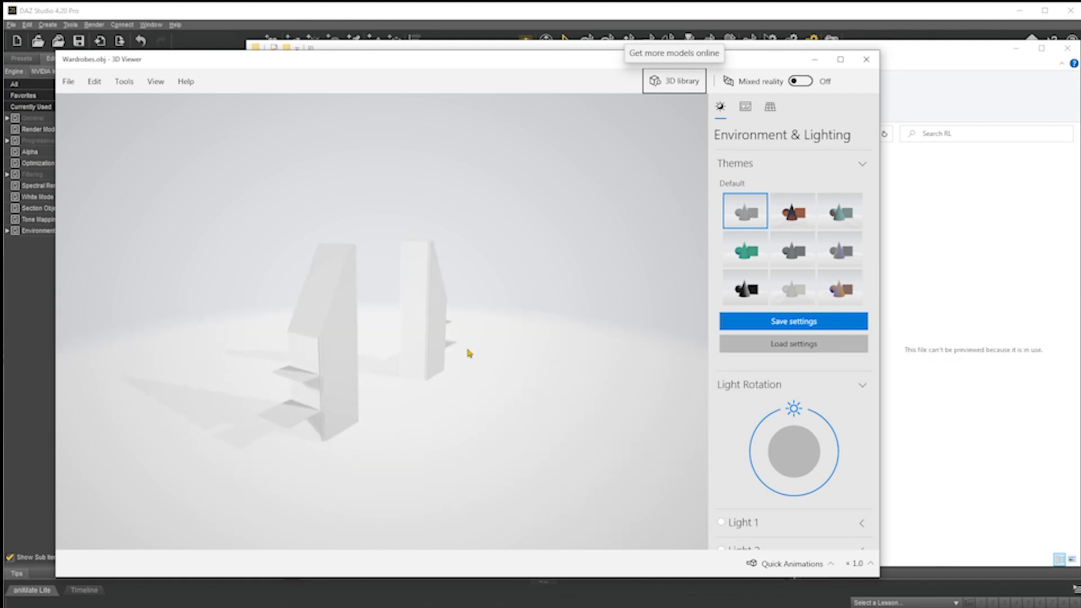
click(863, 61)
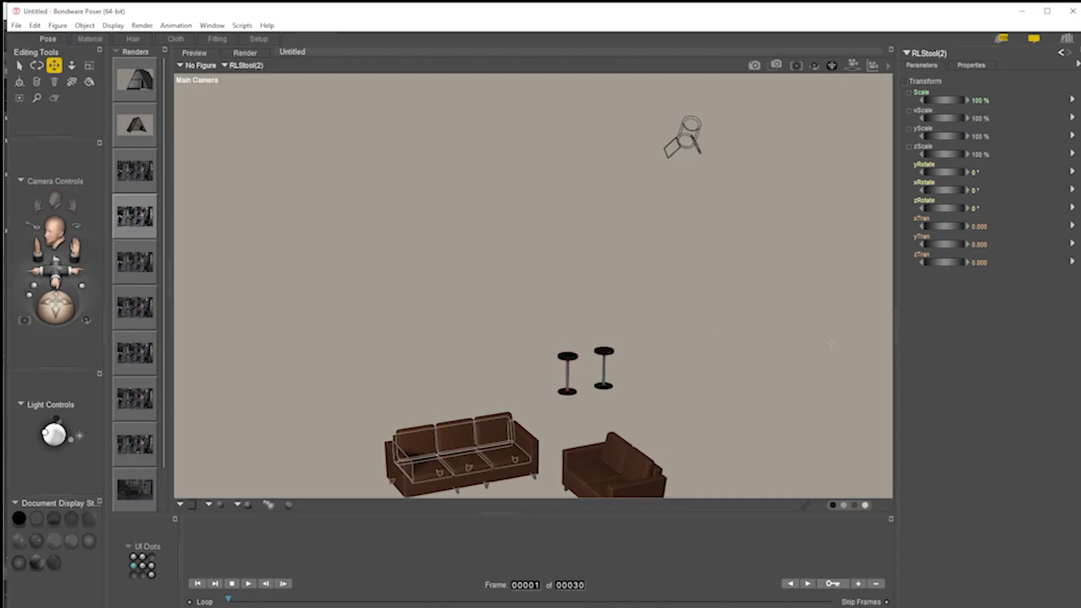
In Poser, import Bannister and Rails.obj as Wavefront OBJ with the current import options, supplying RL Wood col.jpg as its missing texture.
click(17, 25)
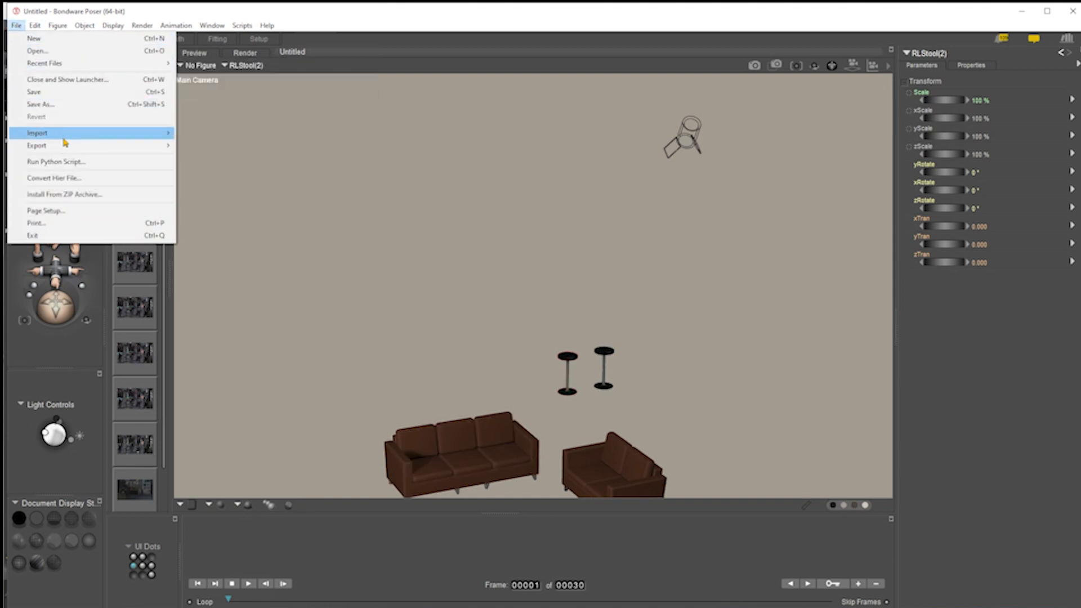
mouse_move(64, 137)
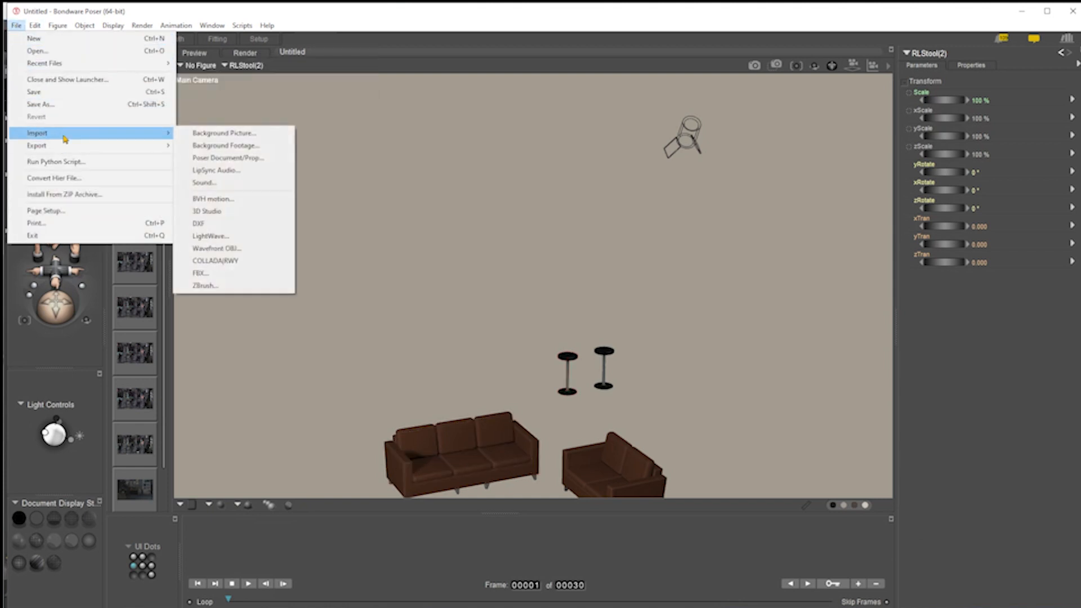
click(231, 249)
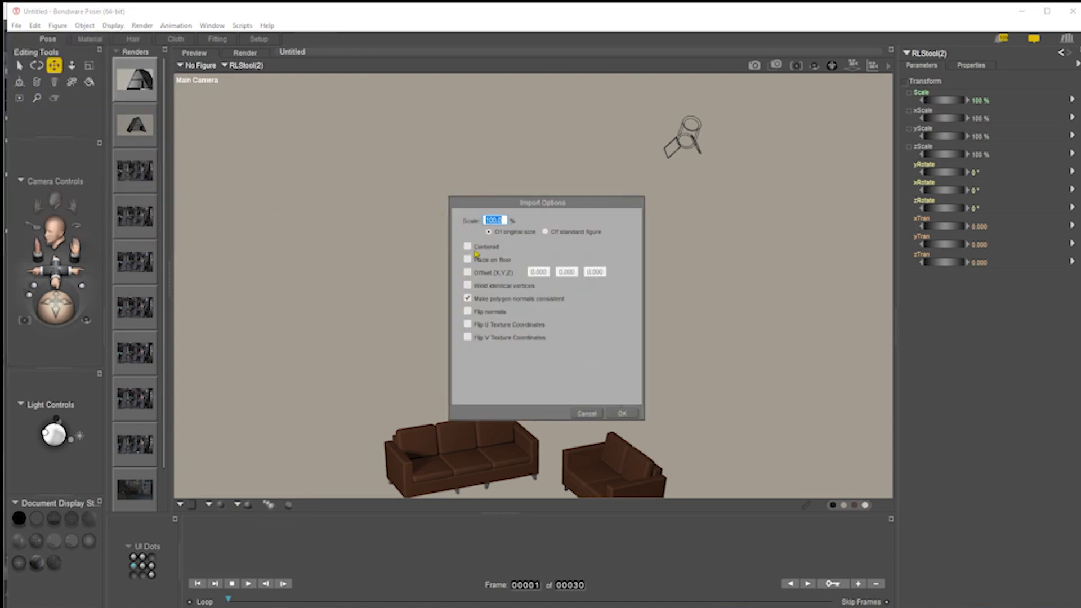
click(621, 414)
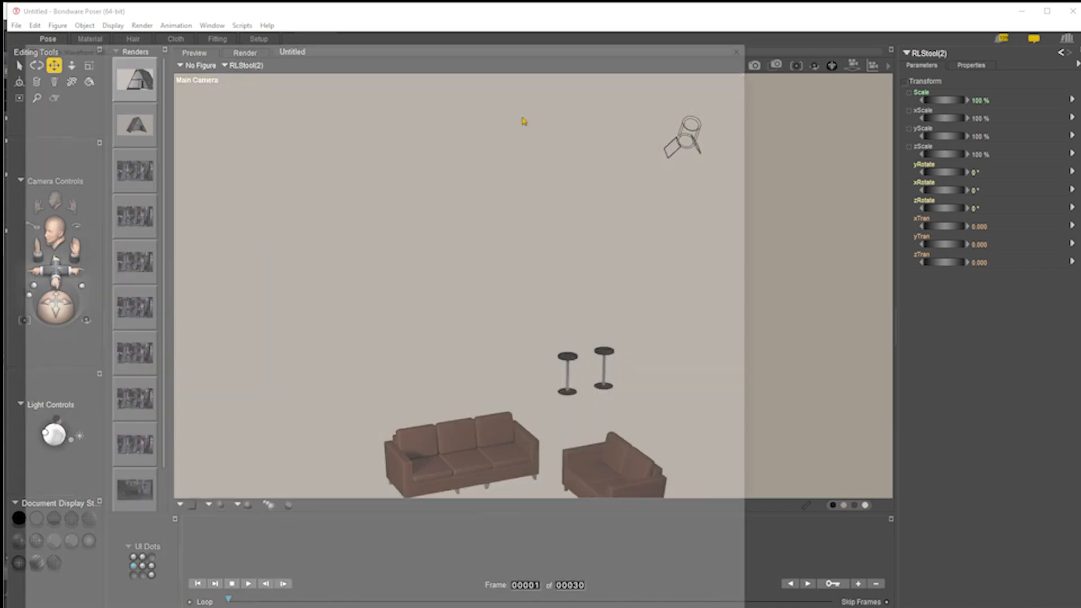
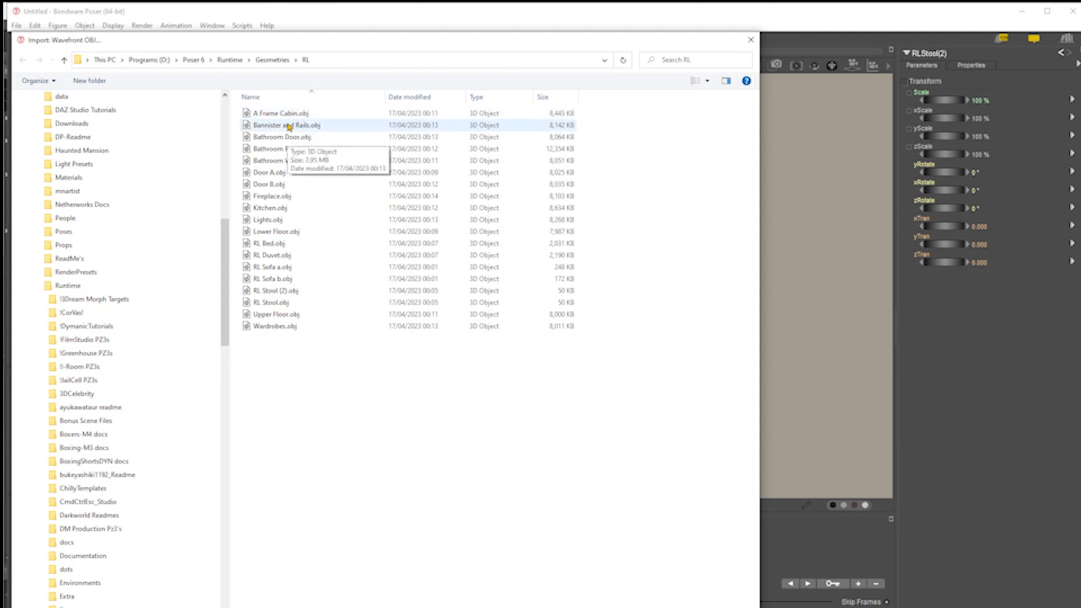
double_click(287, 127)
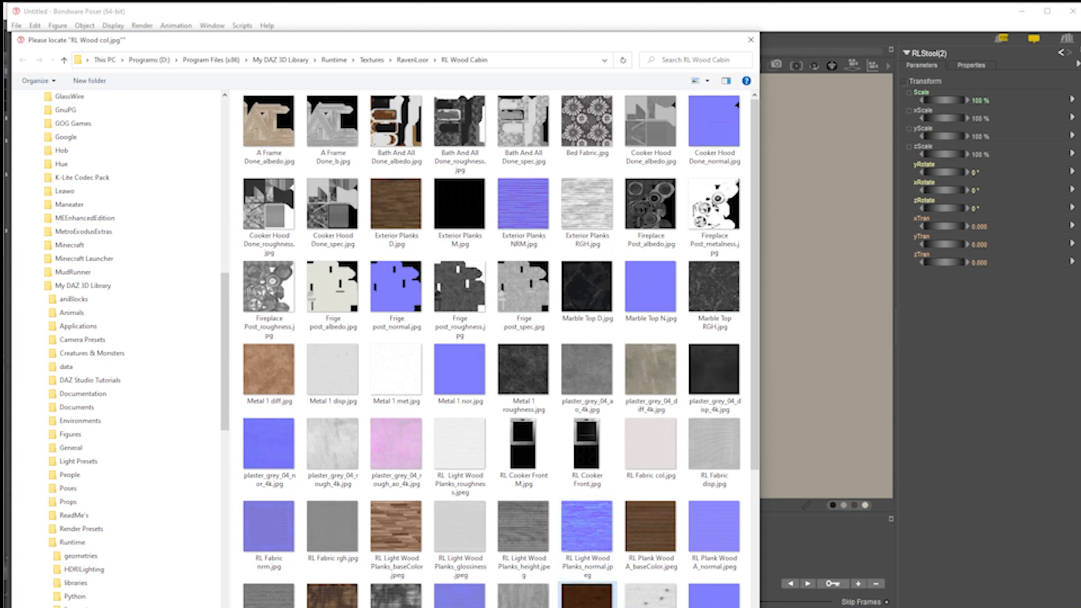
double_click(587, 597)
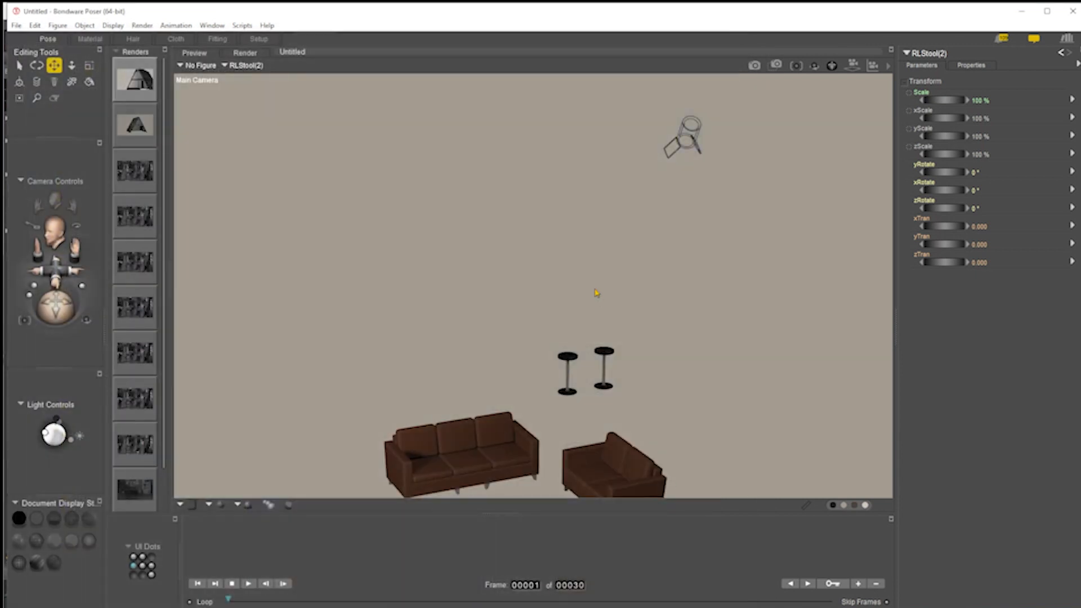
Import Bathroom Door.obj as Wavefront OBJ with the current import options, supplying Roller Door Door_albedo.jpg as its missing texture.
click(16, 27)
mouse_move(51, 136)
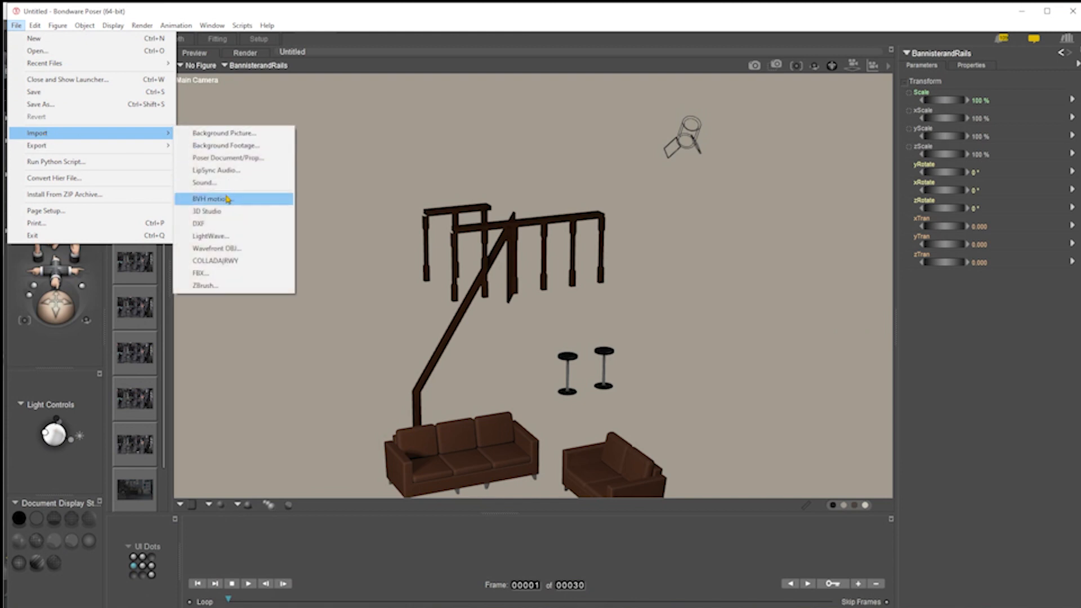
click(242, 248)
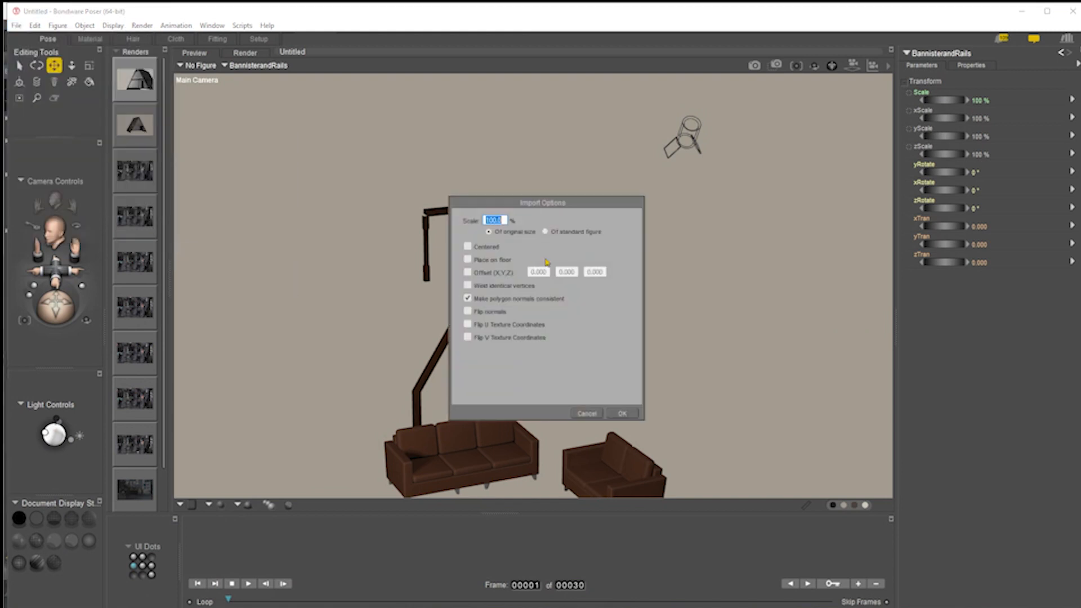
click(623, 414)
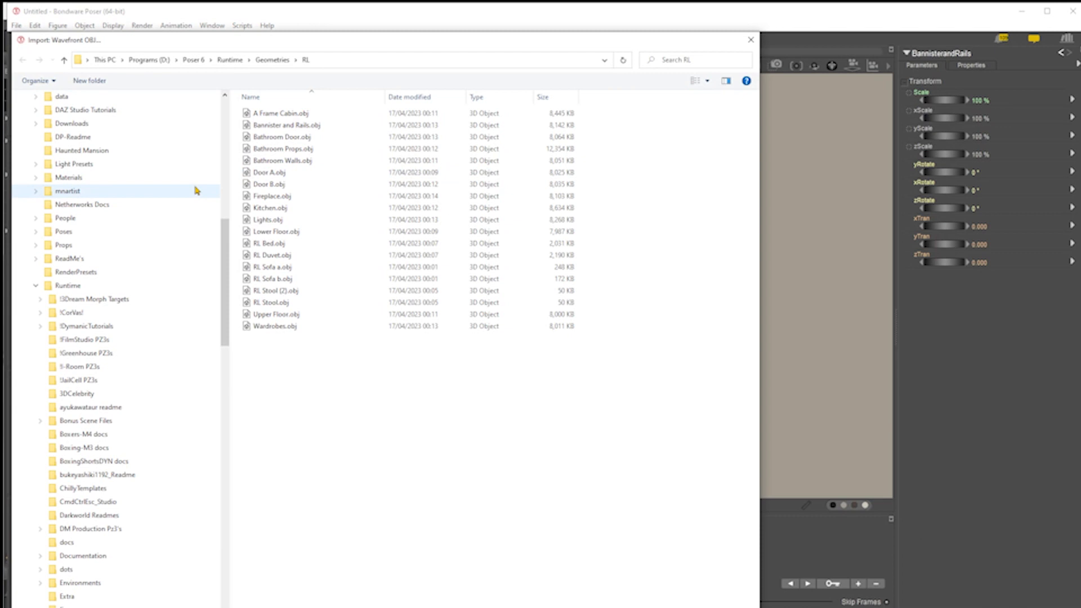
double_click(296, 139)
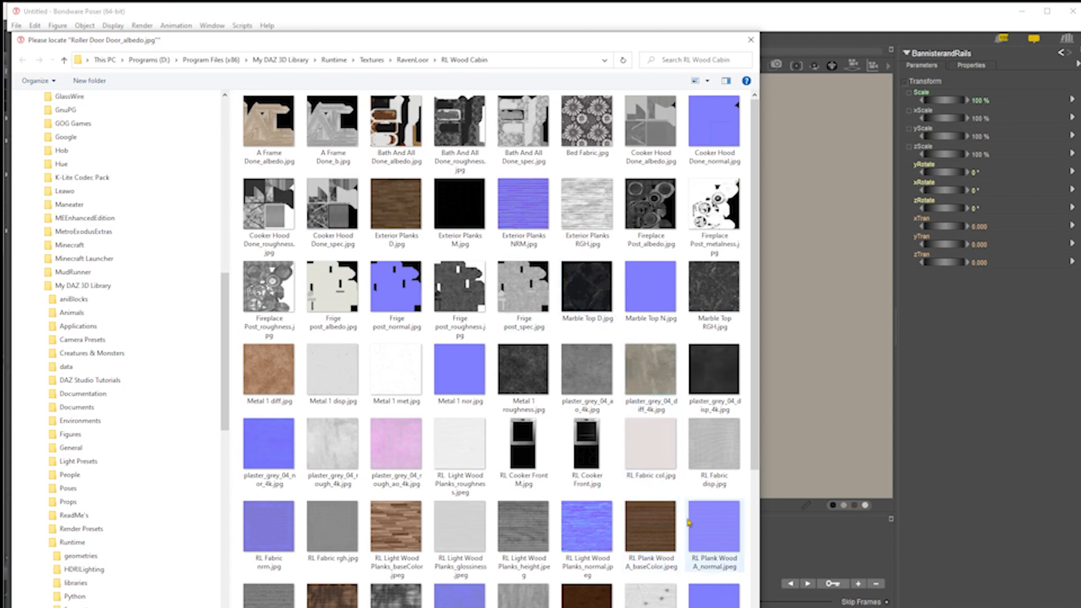
scroll(677, 521, down, 5)
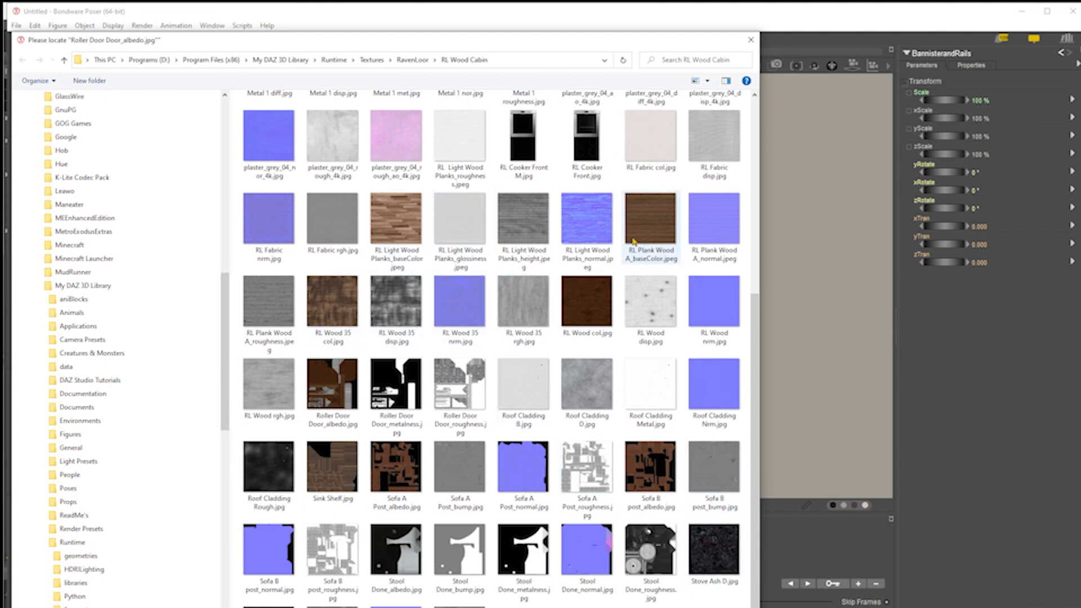
scroll(645, 239, up, 3)
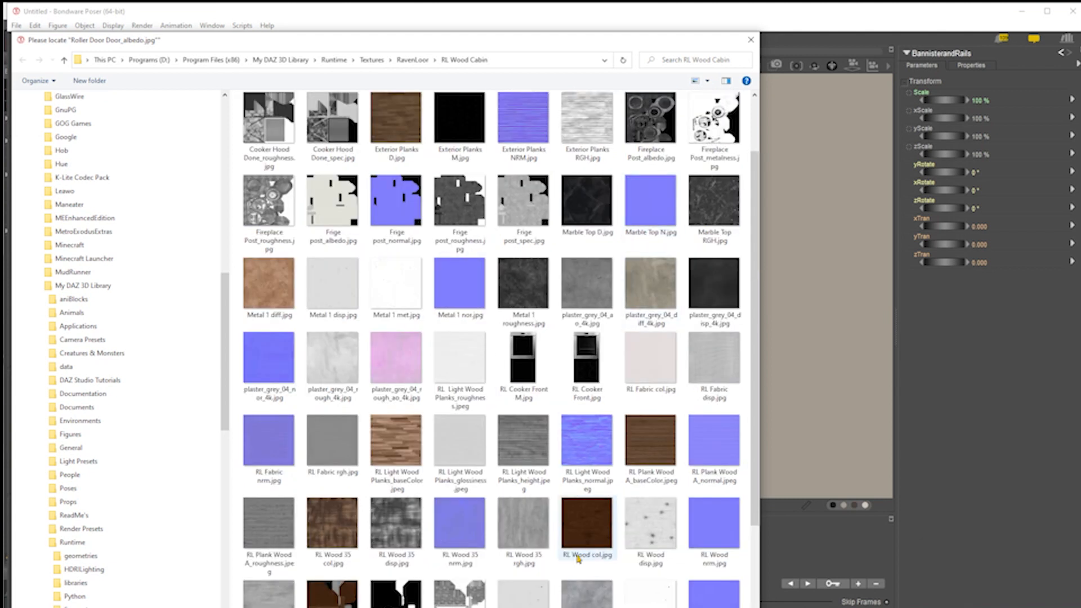
scroll(578, 557, down, 3)
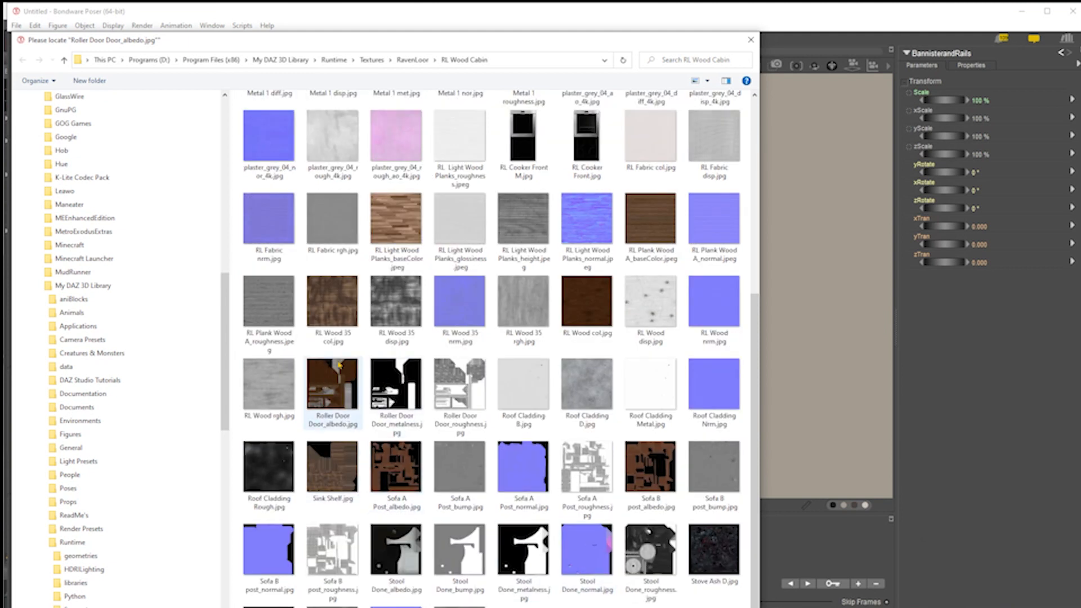
double_click(341, 366)
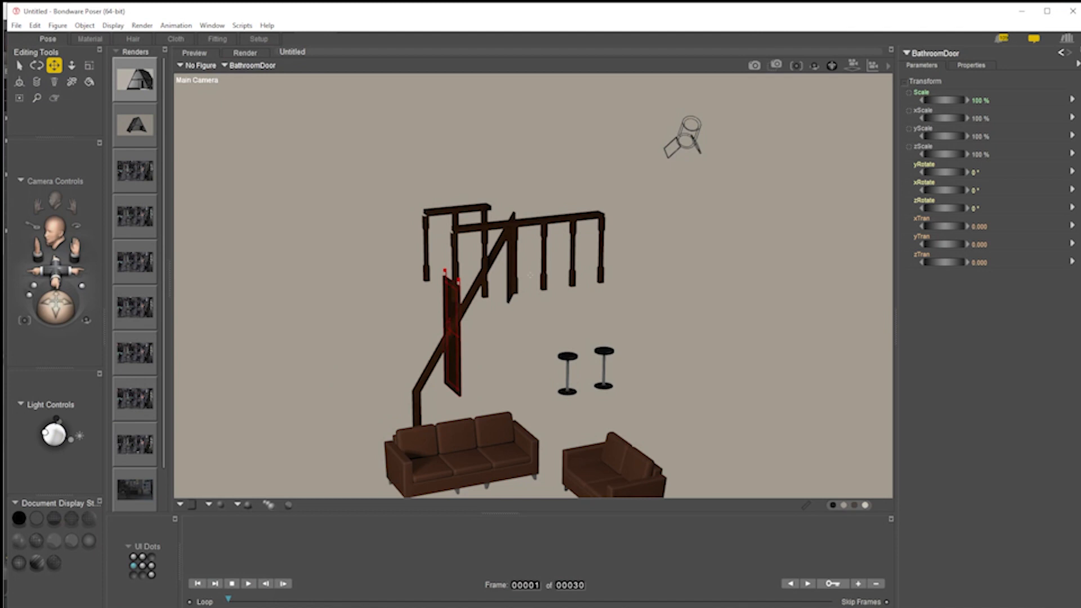
Import Bathroom Props.obj as Wavefront OBJ, supplying Bath And All Done_albedo.jpg and RL Wood 35 col.jpg as its missing textures.
click(17, 27)
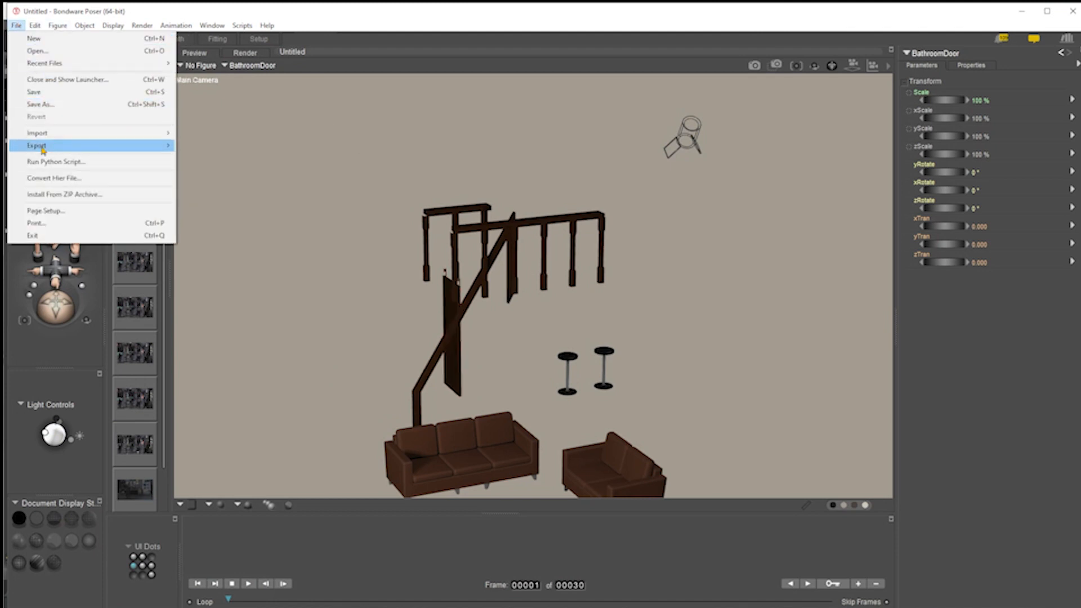
mouse_move(51, 136)
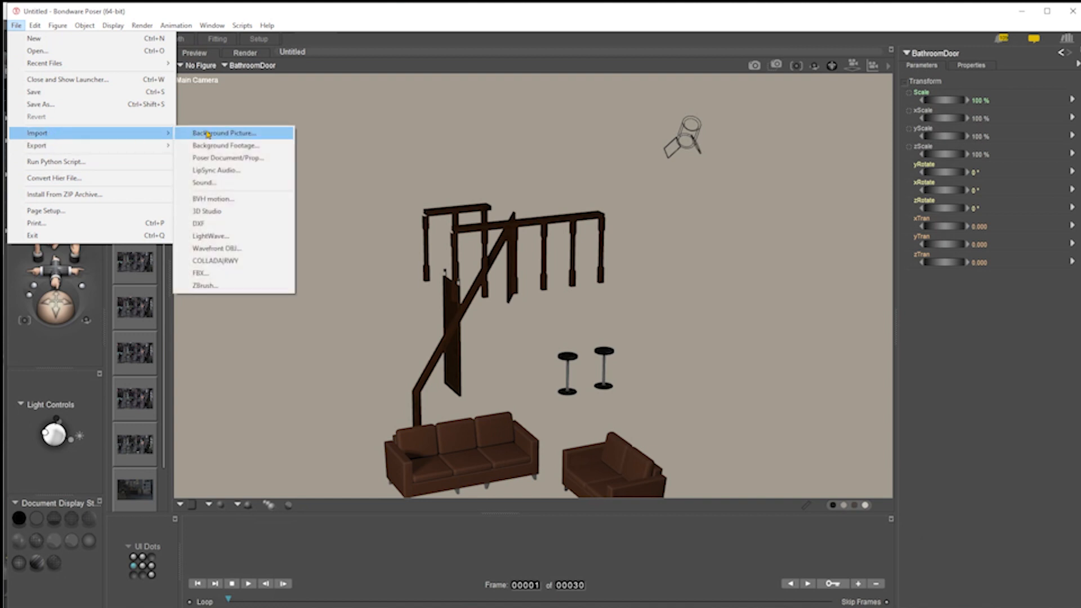
click(234, 250)
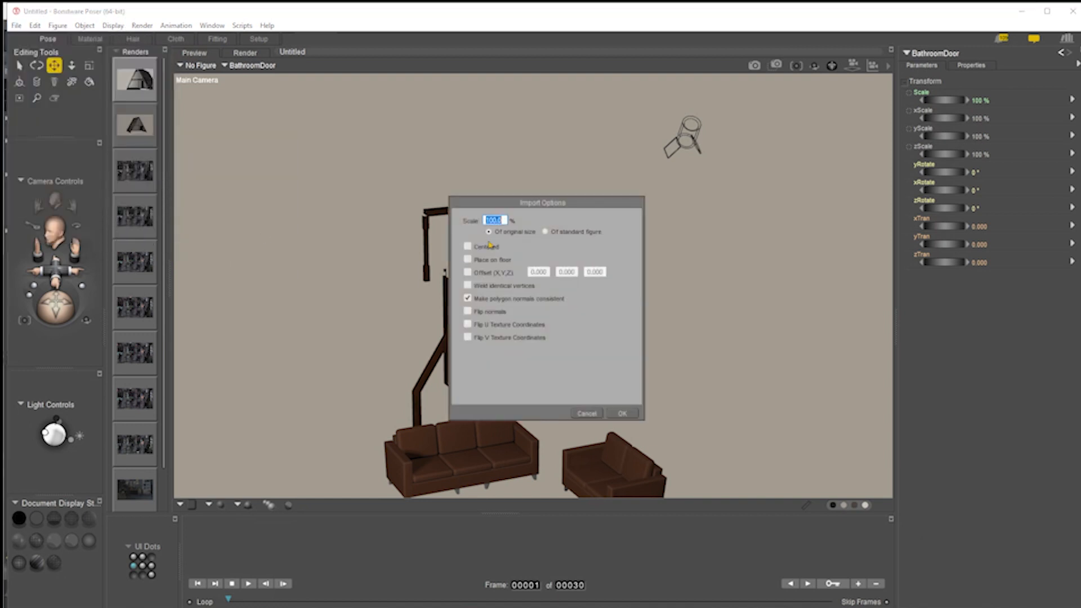
click(623, 414)
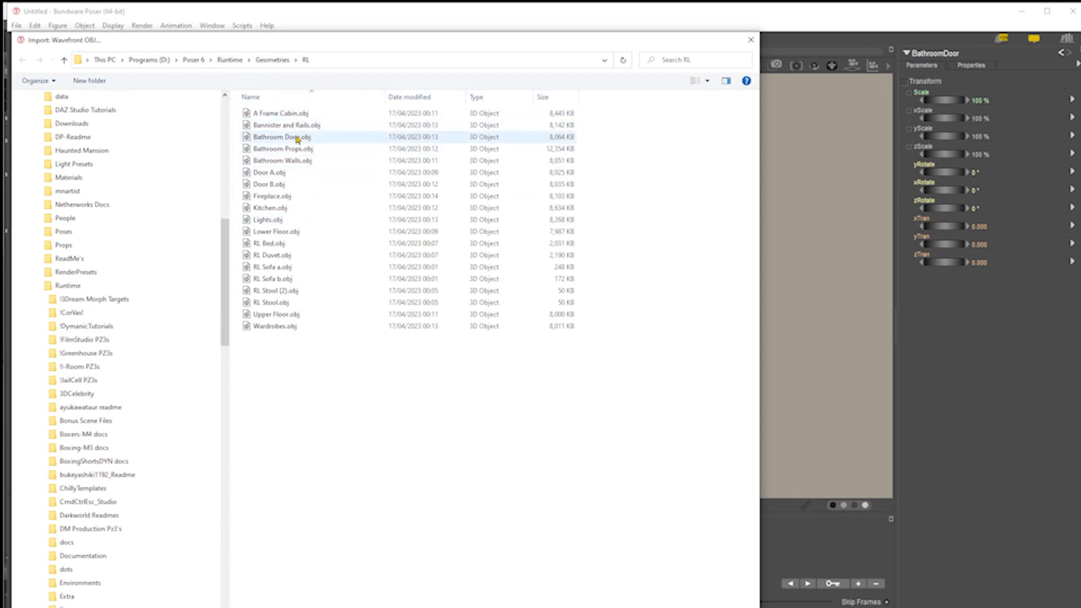
drag(377, 41, 452, 70)
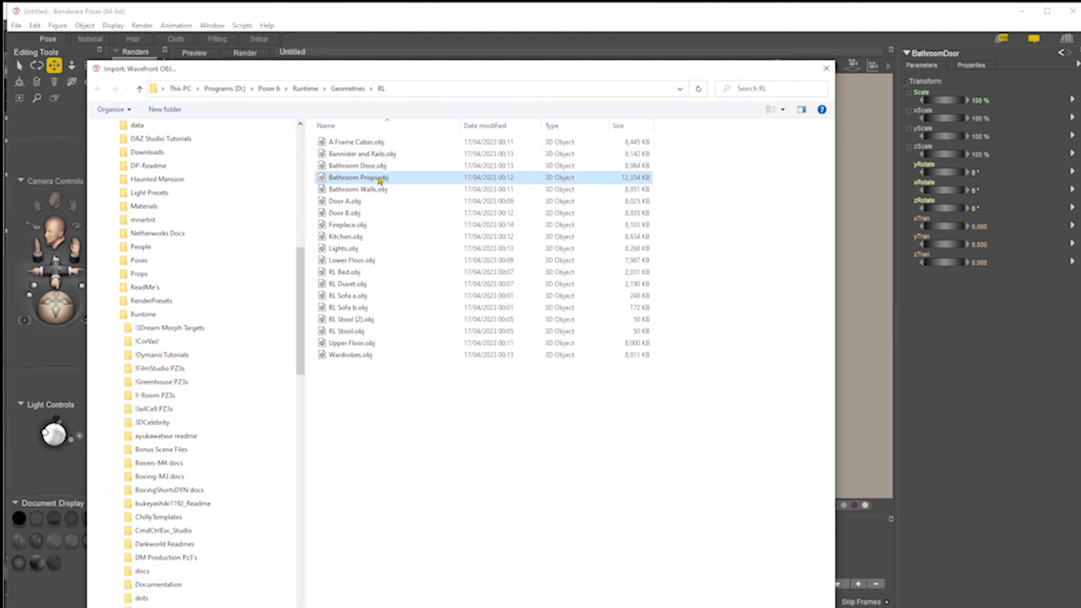
double_click(376, 178)
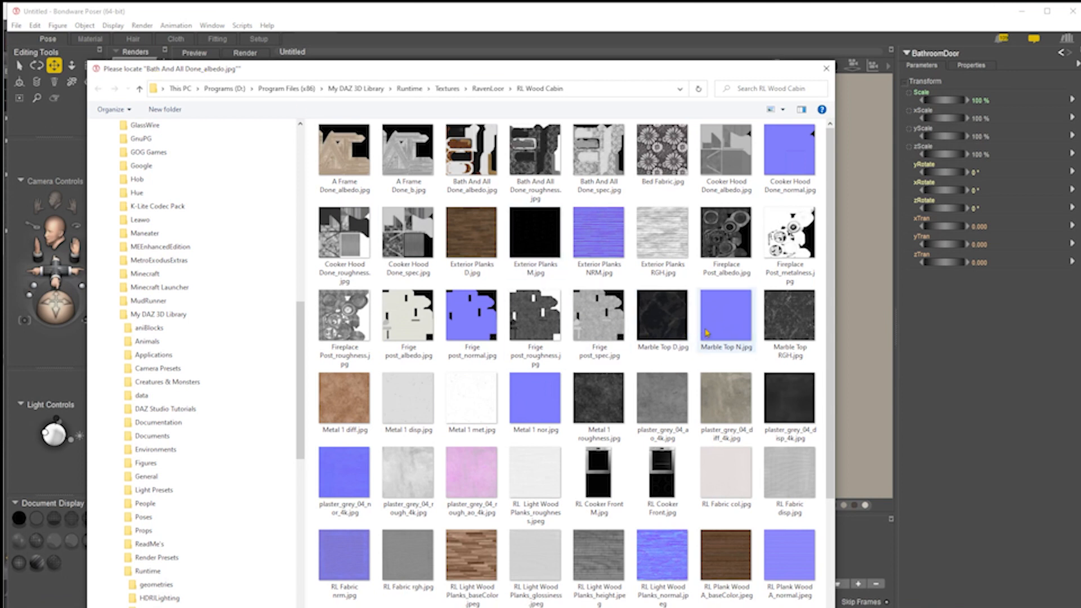
double_click(478, 155)
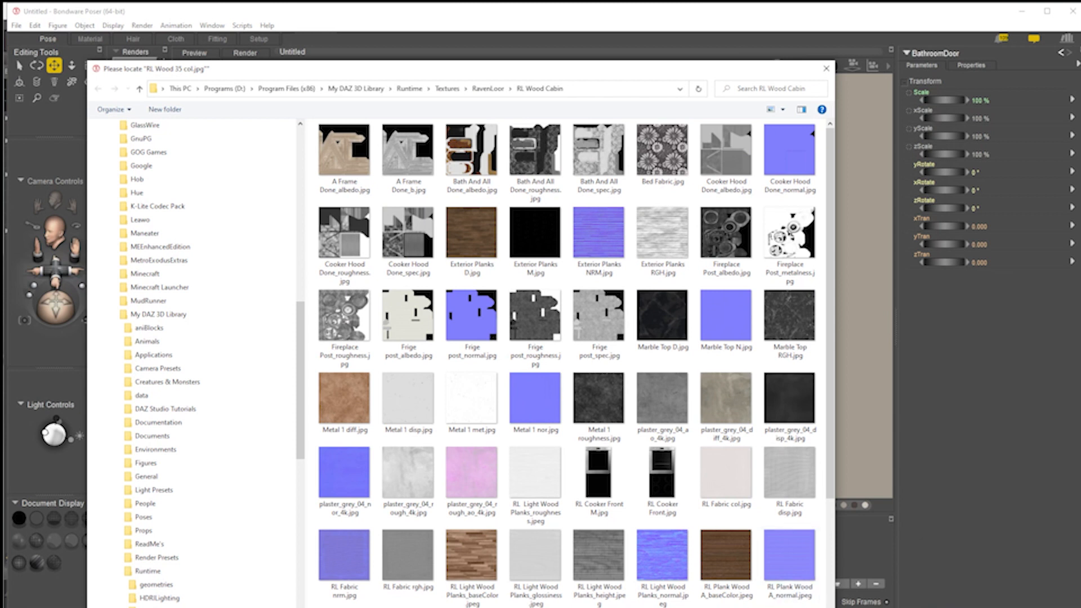
scroll(566, 361, down, 3)
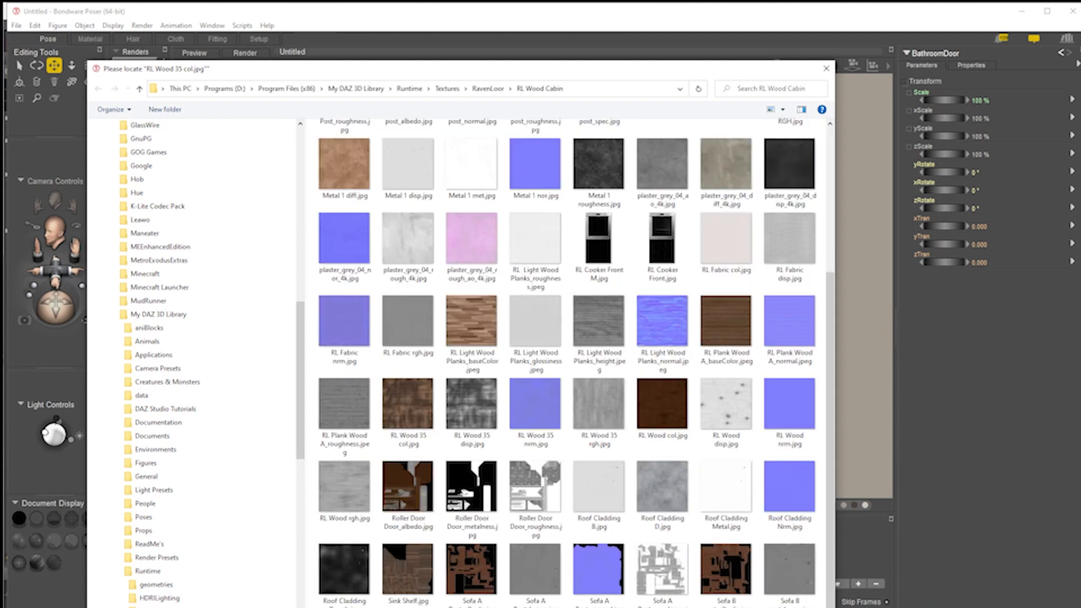
double_click(408, 404)
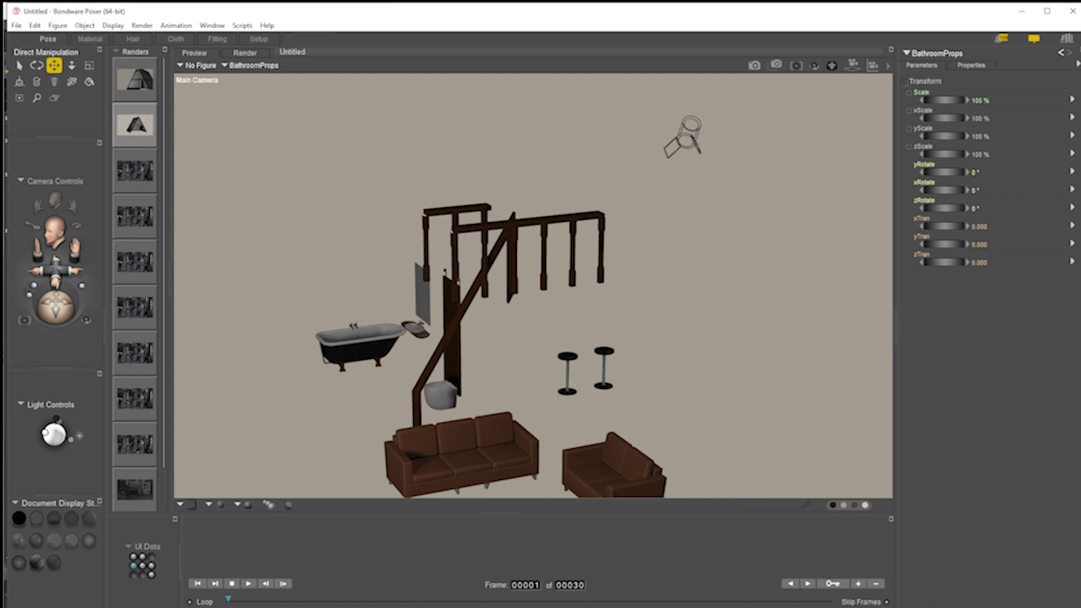
Review the library's File Search setting in the general preferences and accept the dialog.
click(35, 26)
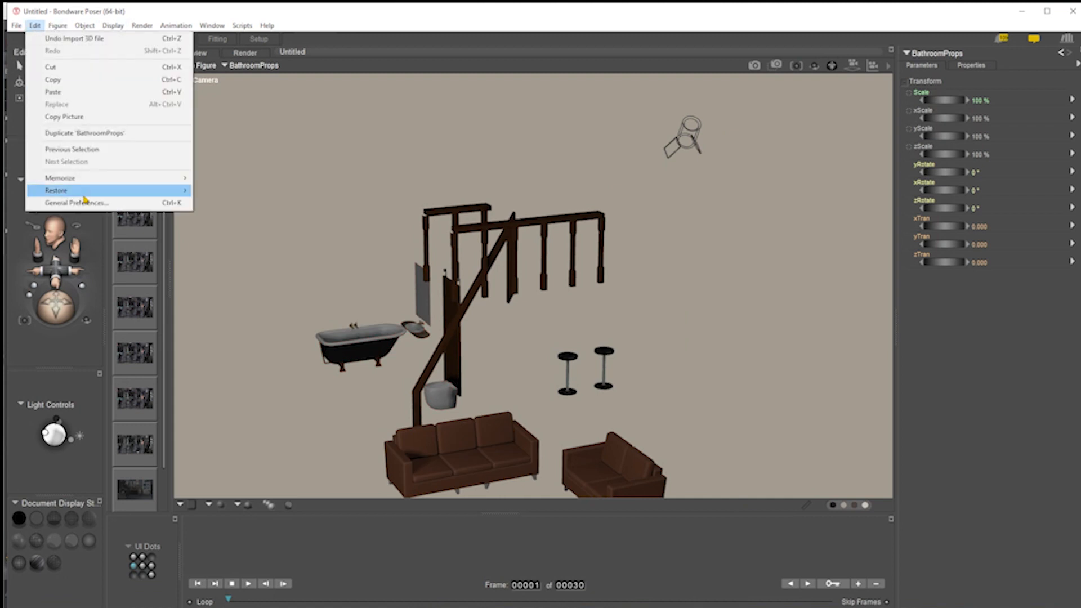
click(85, 202)
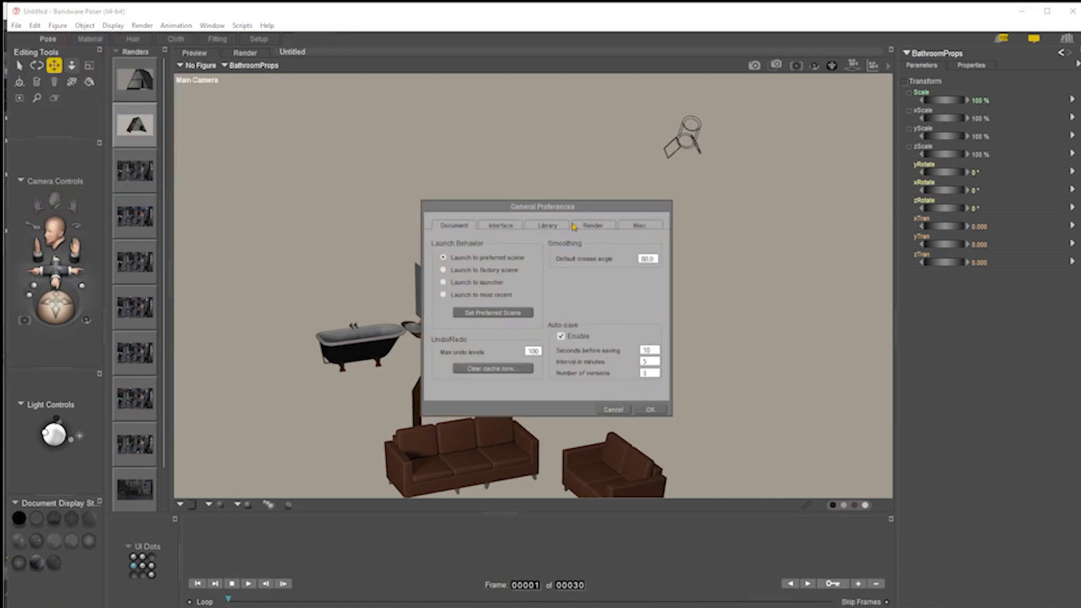
click(546, 226)
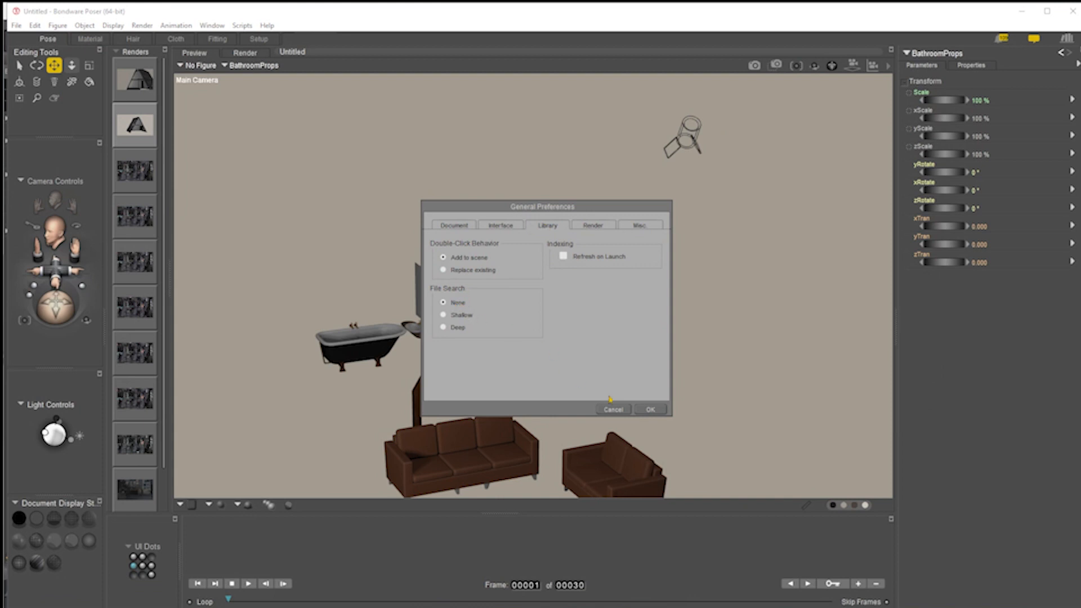
click(650, 409)
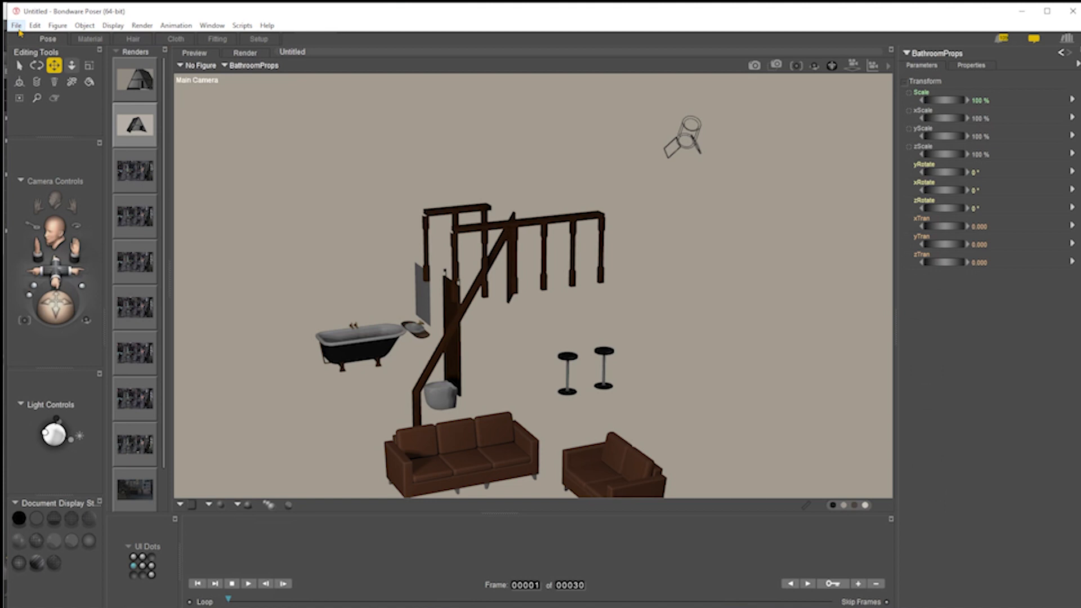
Import Bathroom Walls.obj from the RL folder as Wavefront OBJ with the current import options.
click(17, 25)
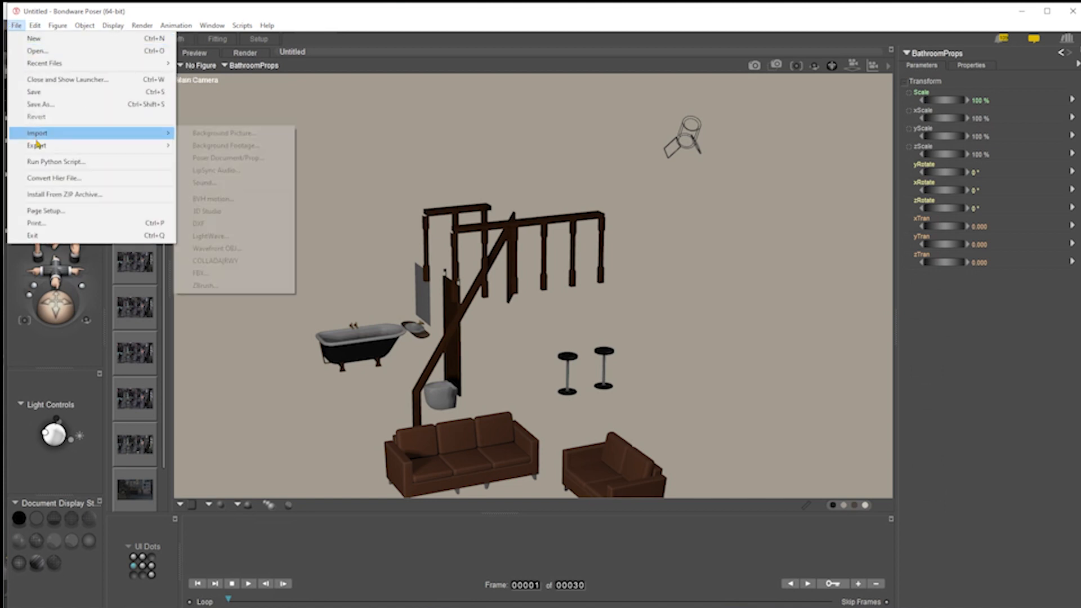
mouse_move(44, 137)
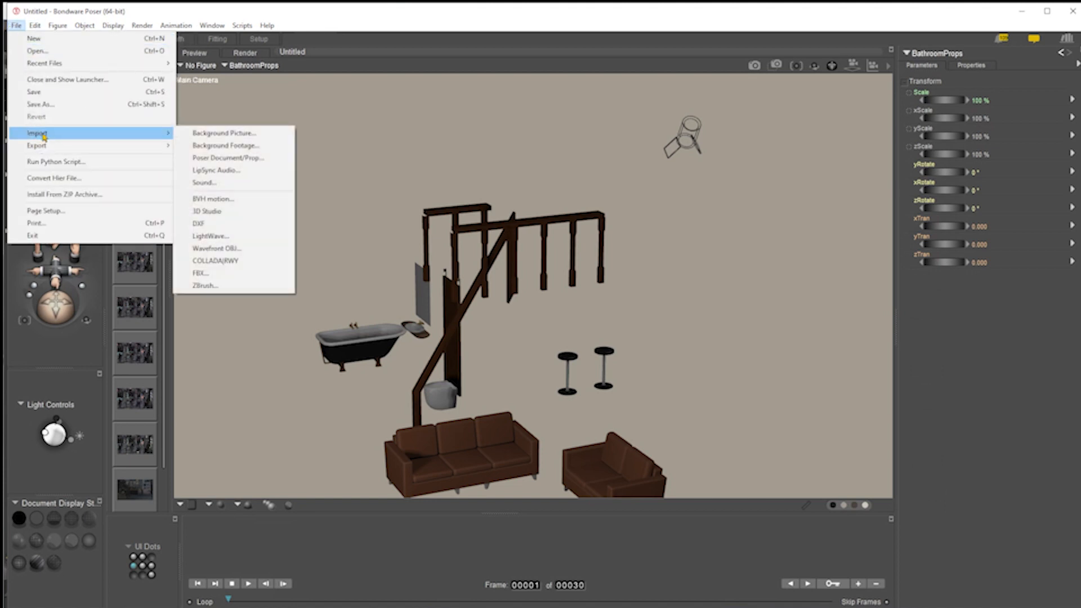
click(219, 252)
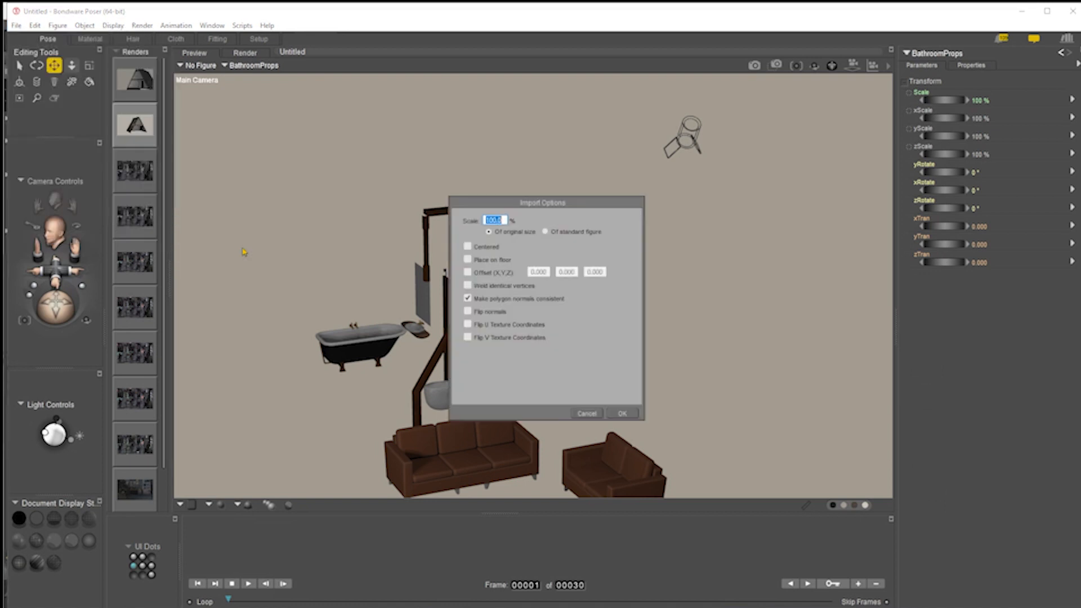
click(623, 414)
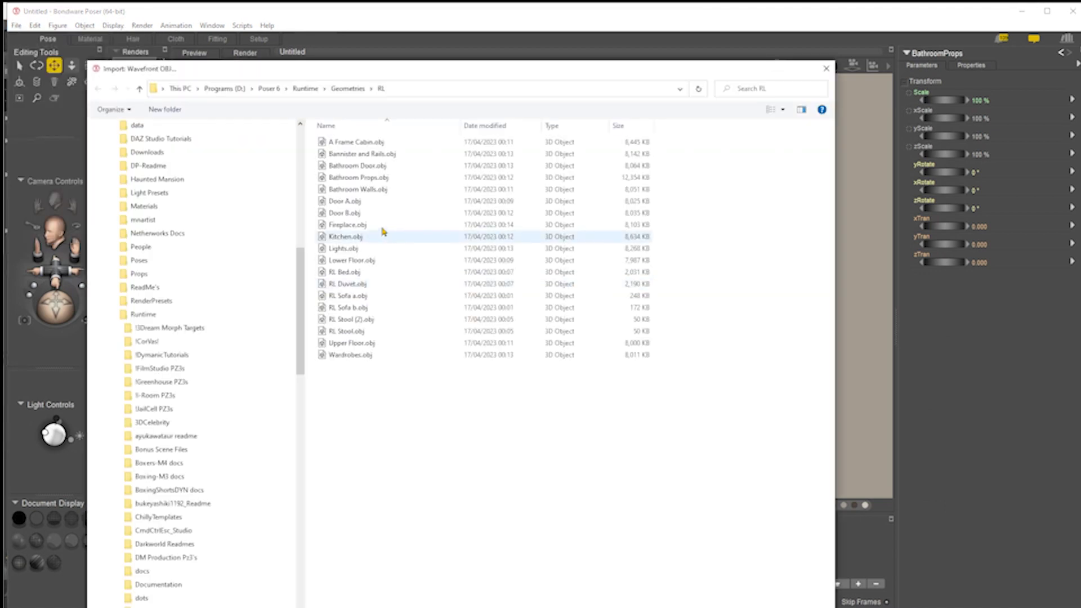
double_click(379, 191)
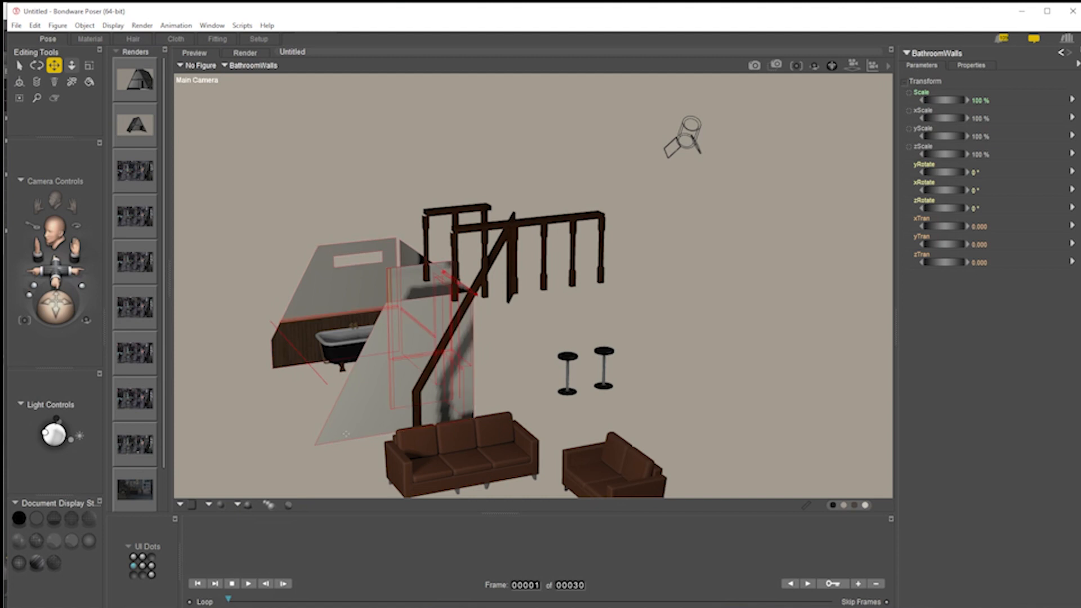
Import Door A.obj as Wavefront OBJ with the current import options and check its surface nodes in the Material room.
click(17, 26)
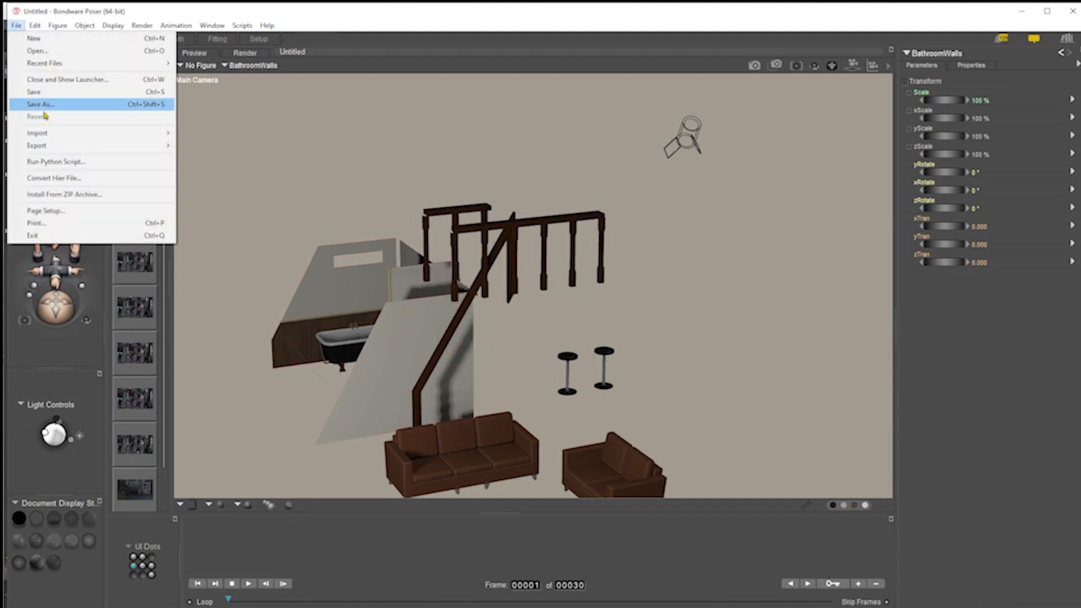
mouse_move(54, 136)
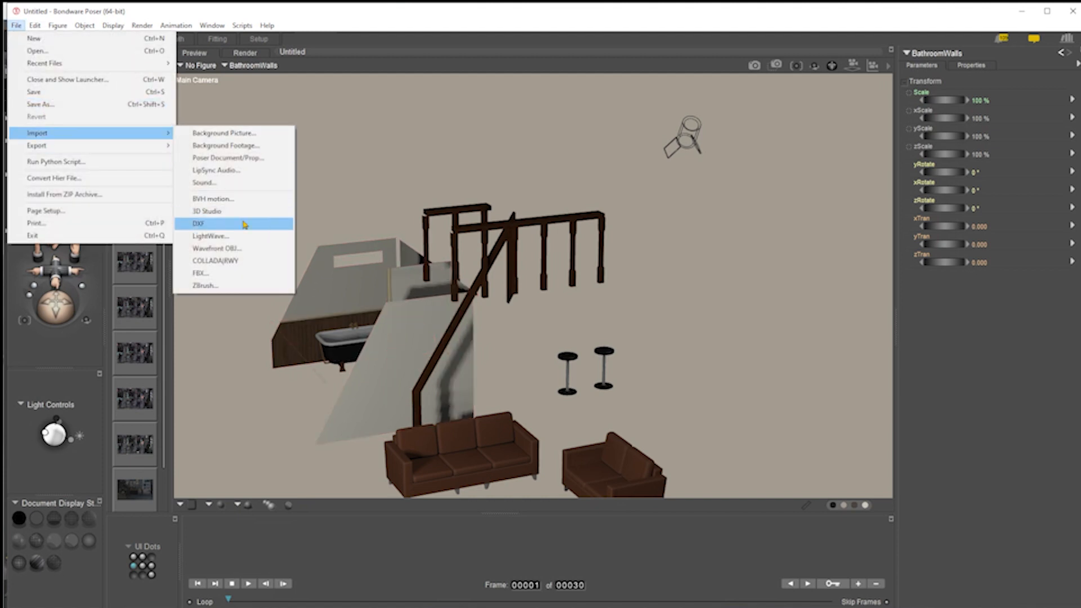
click(237, 249)
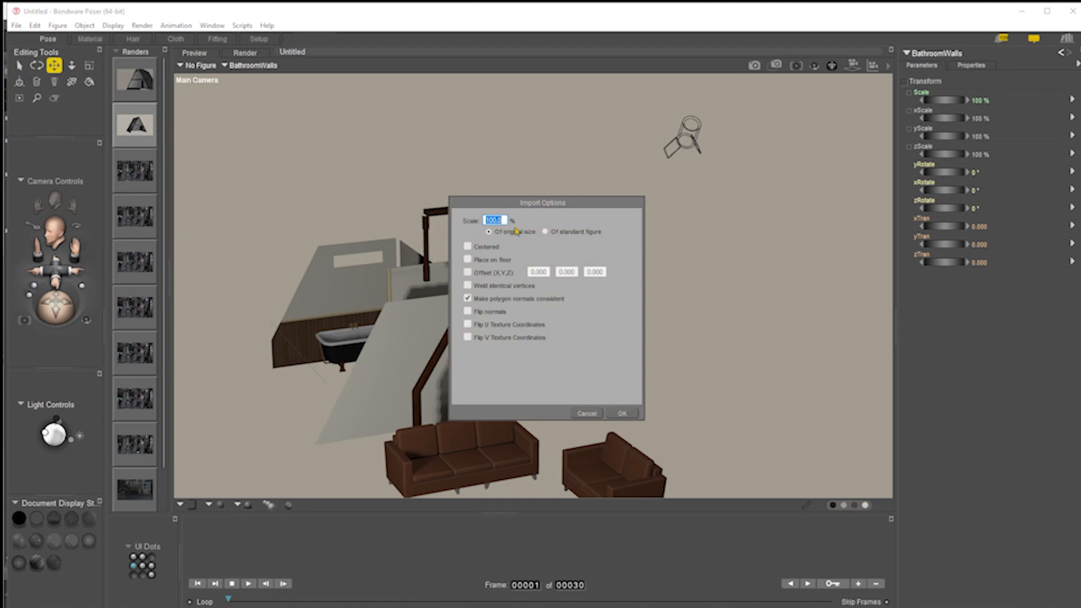
click(621, 414)
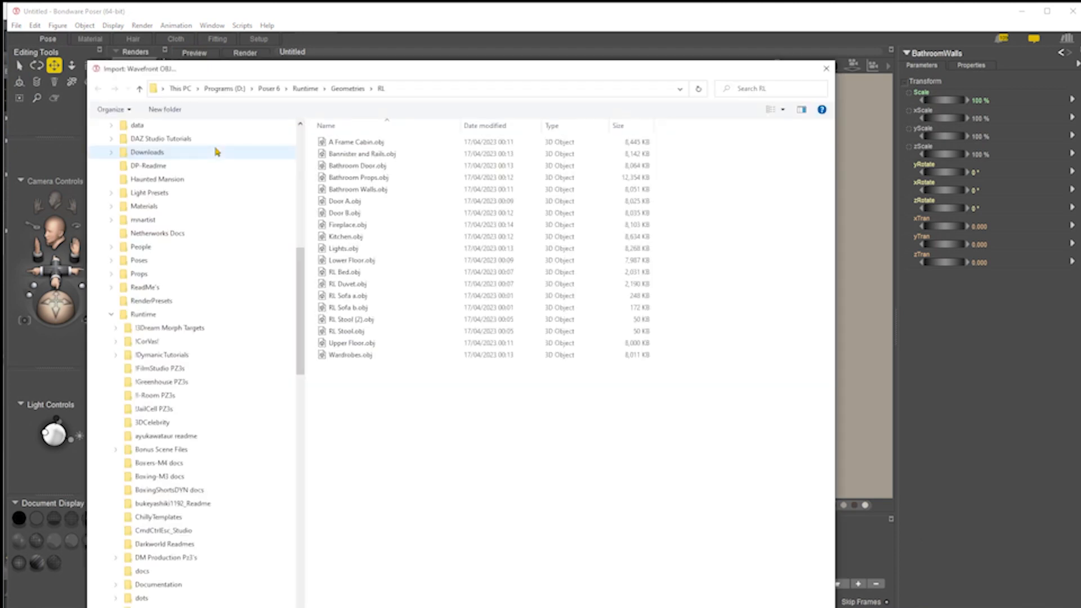
click(353, 204)
double_click(354, 204)
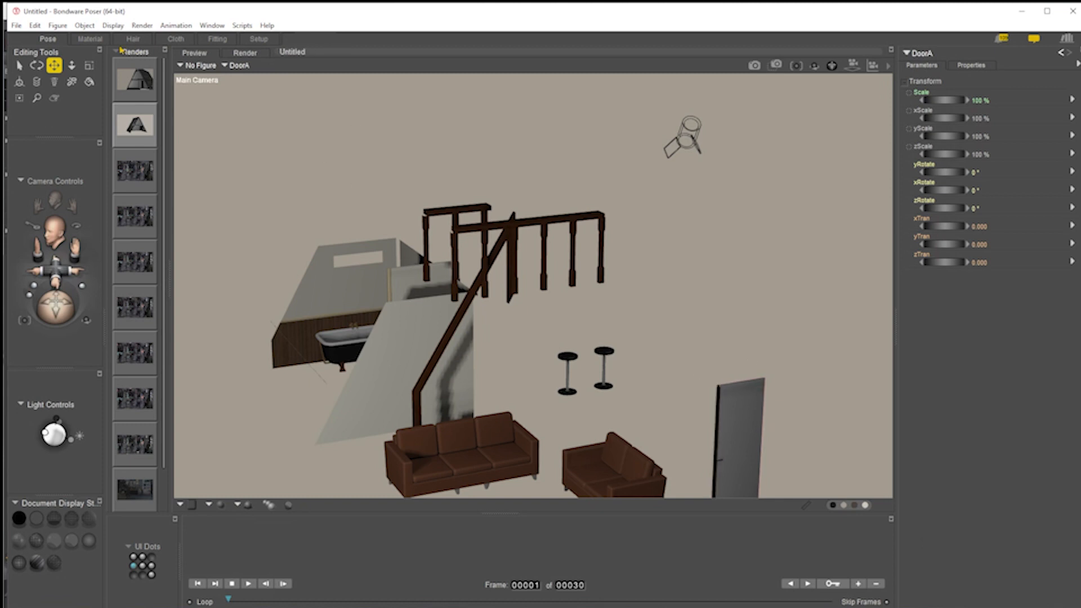
click(91, 38)
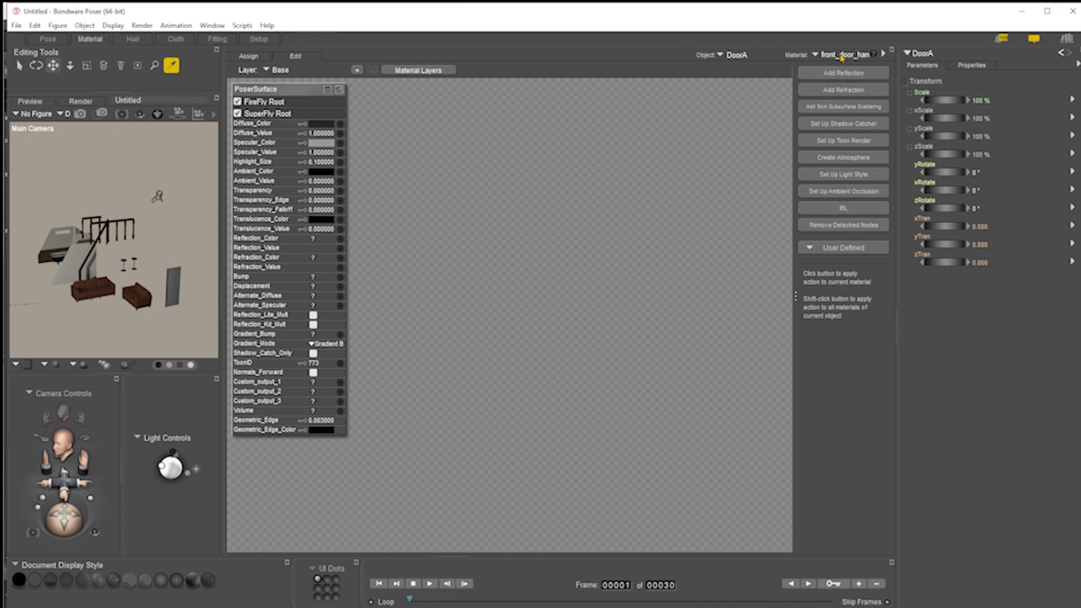
click(48, 38)
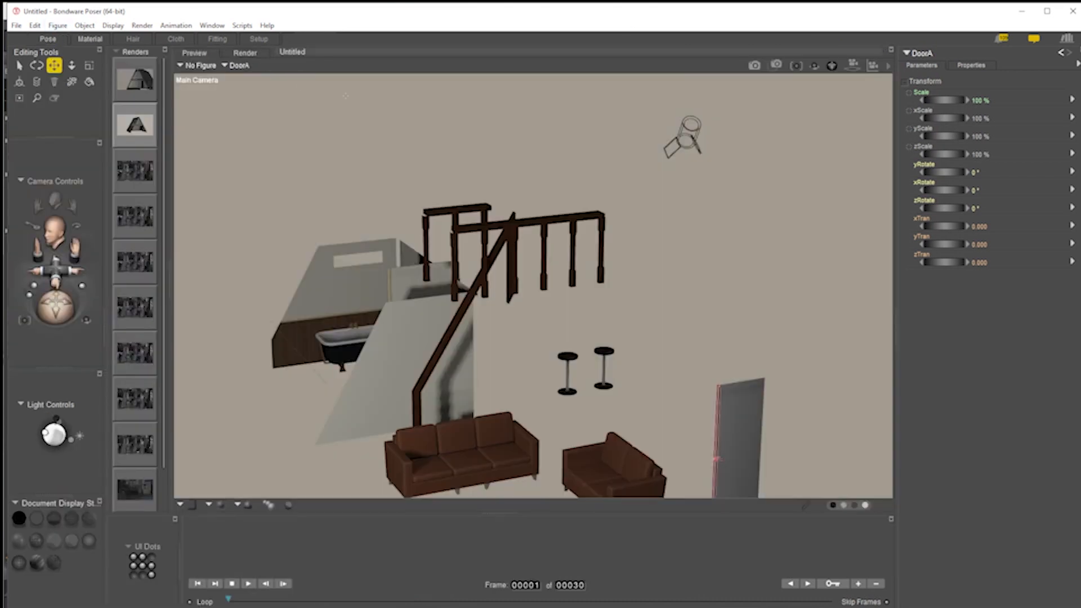
Check the library's File Search setting in the general preferences and accept the dialog.
click(35, 25)
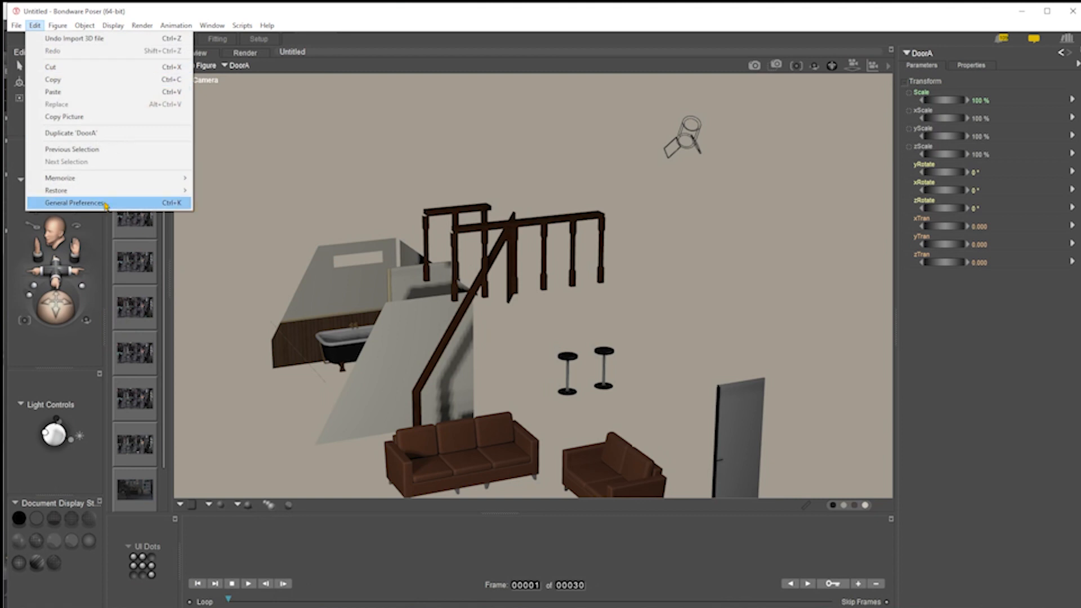
click(76, 203)
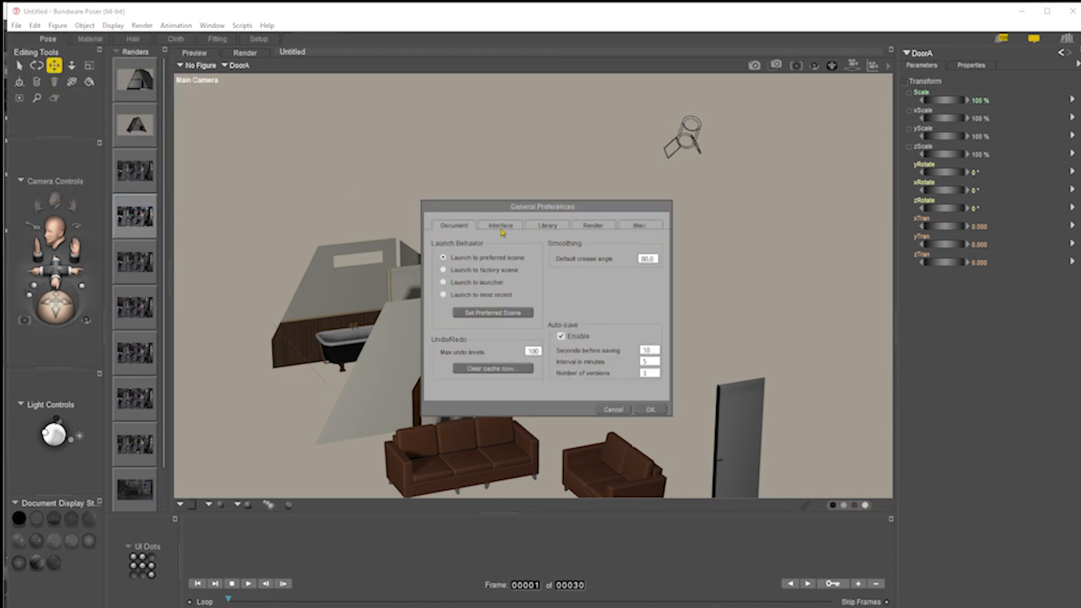
click(543, 225)
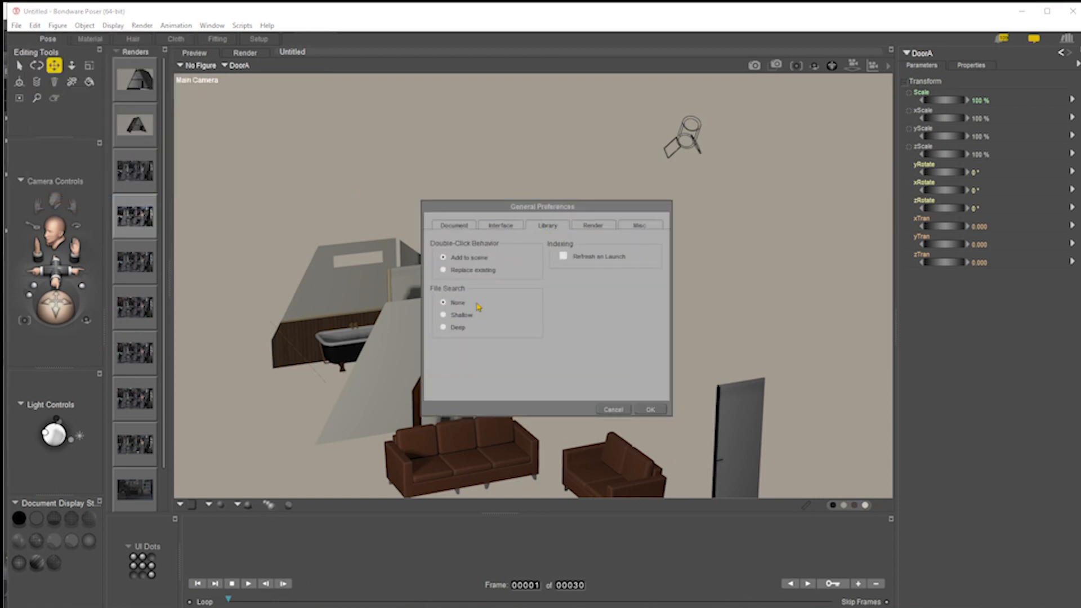
click(651, 409)
Delete the imported Door A prop from the scene.
drag(755, 405, 755, 404)
key(Delete)
key(Return)
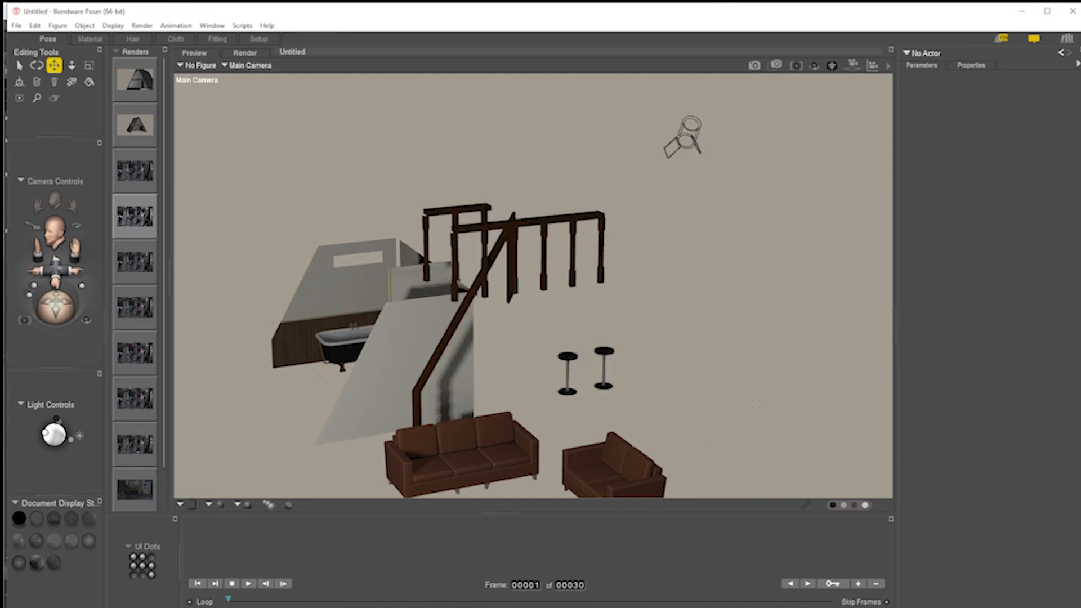
Import Door B.obj from the RL folder as Wavefront OBJ with the current import options.
click(16, 26)
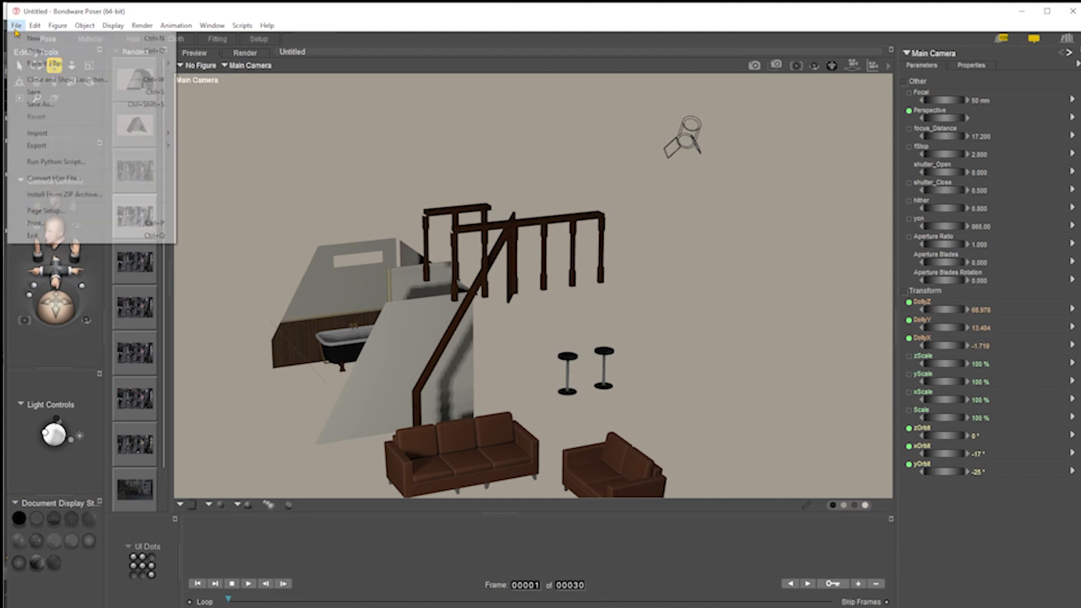
mouse_move(49, 136)
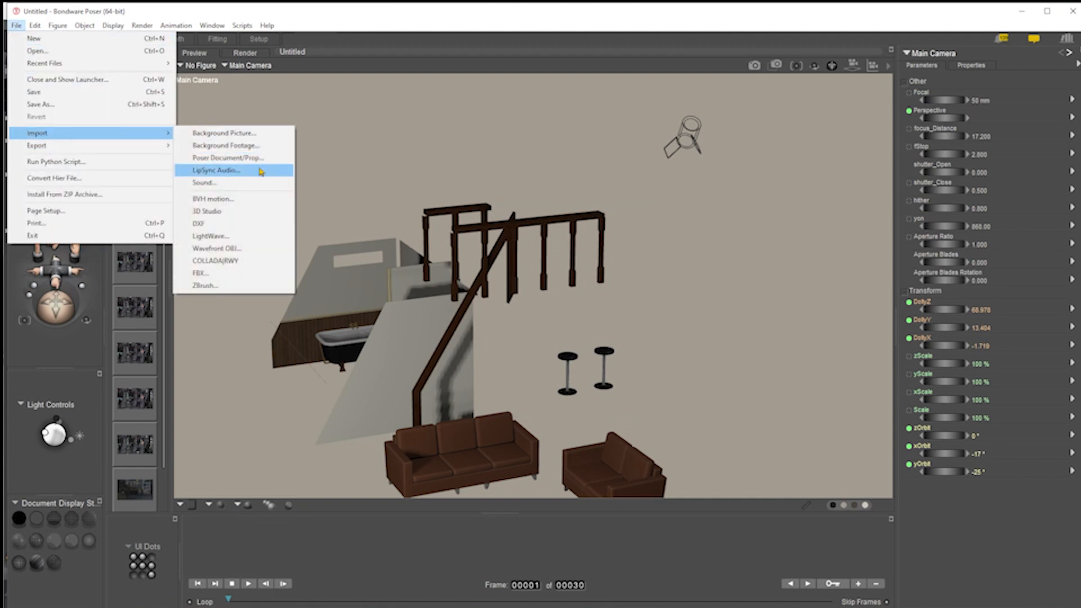
click(250, 249)
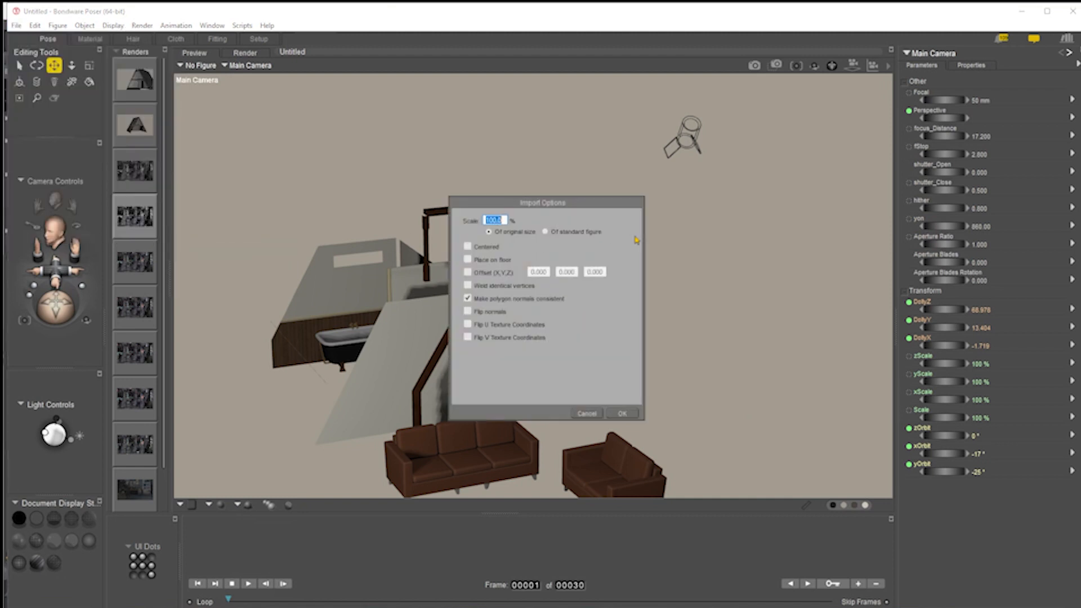
click(622, 414)
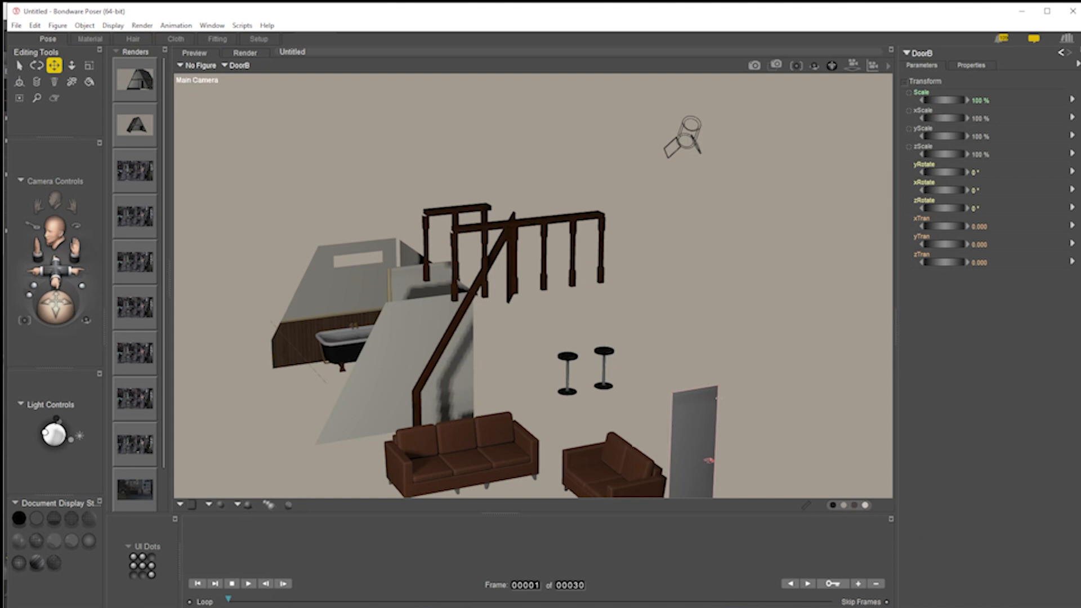
Recheck the library preferences for the File Search option and accept the dialog.
click(57, 25)
mouse_move(34, 25)
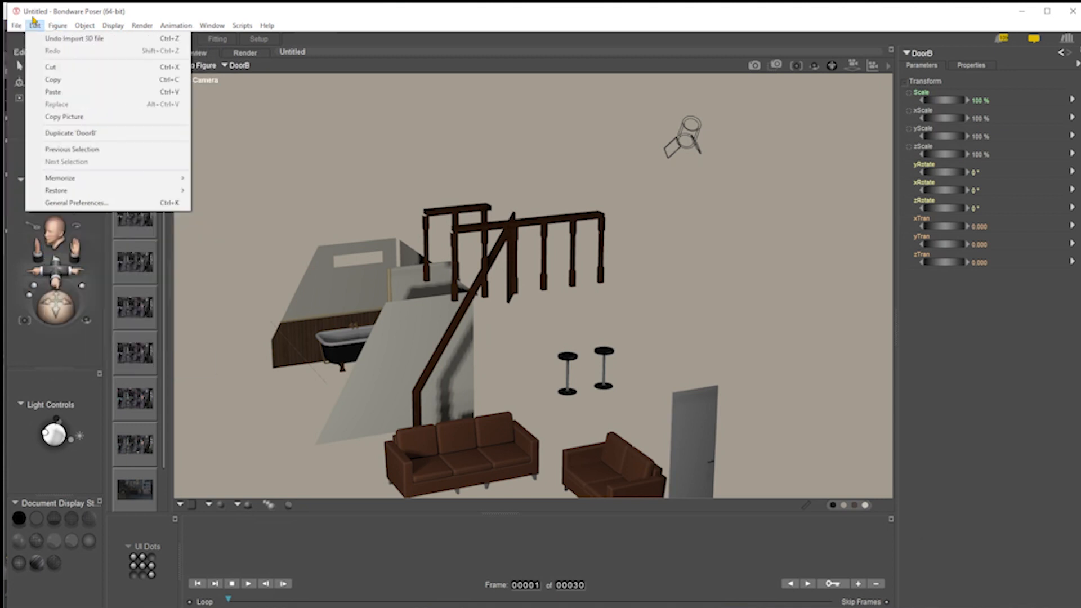
click(90, 205)
click(554, 226)
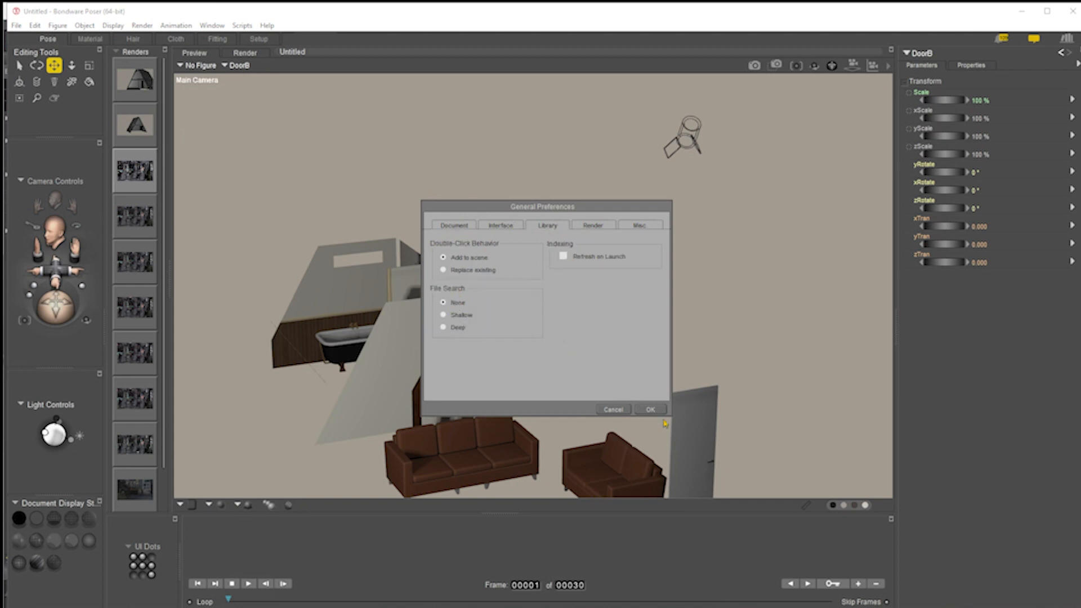
click(650, 409)
Import Door A.obj from the RL folder again as Wavefront OBJ with the current import options.
click(16, 26)
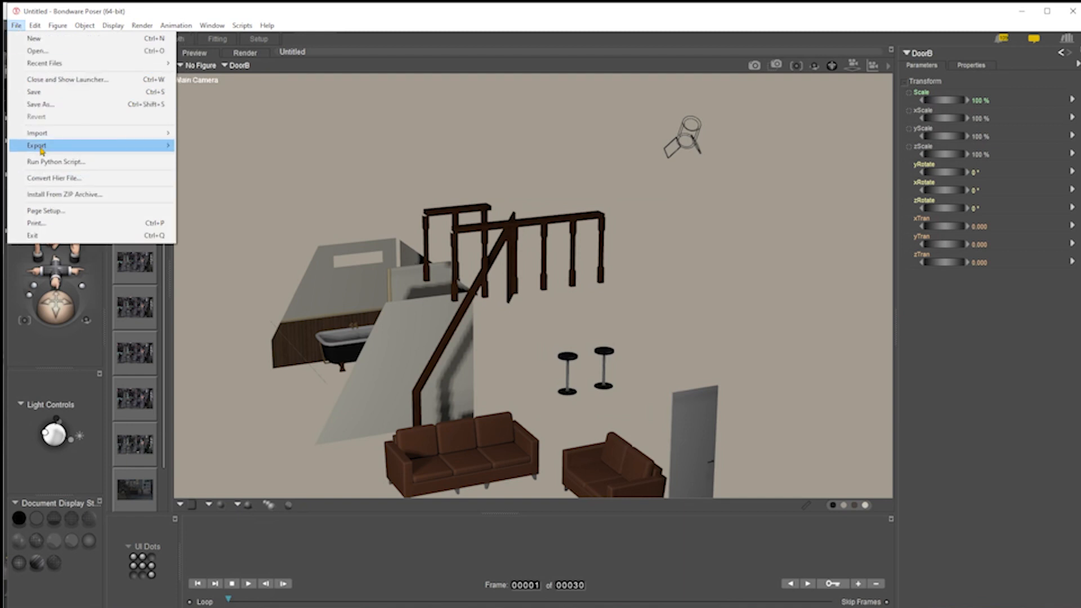
mouse_move(50, 133)
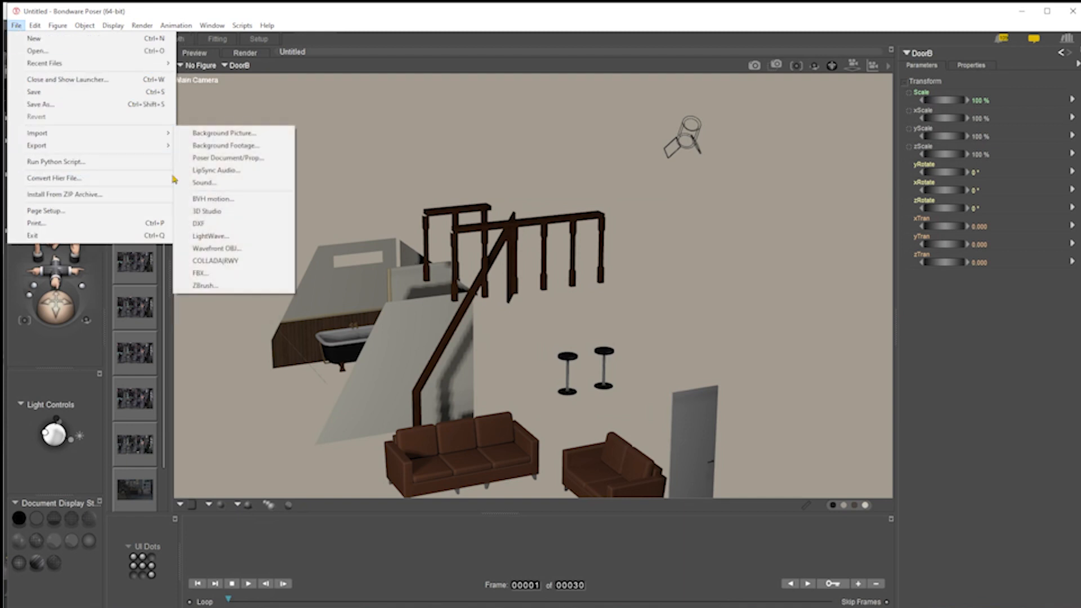
click(233, 249)
click(623, 413)
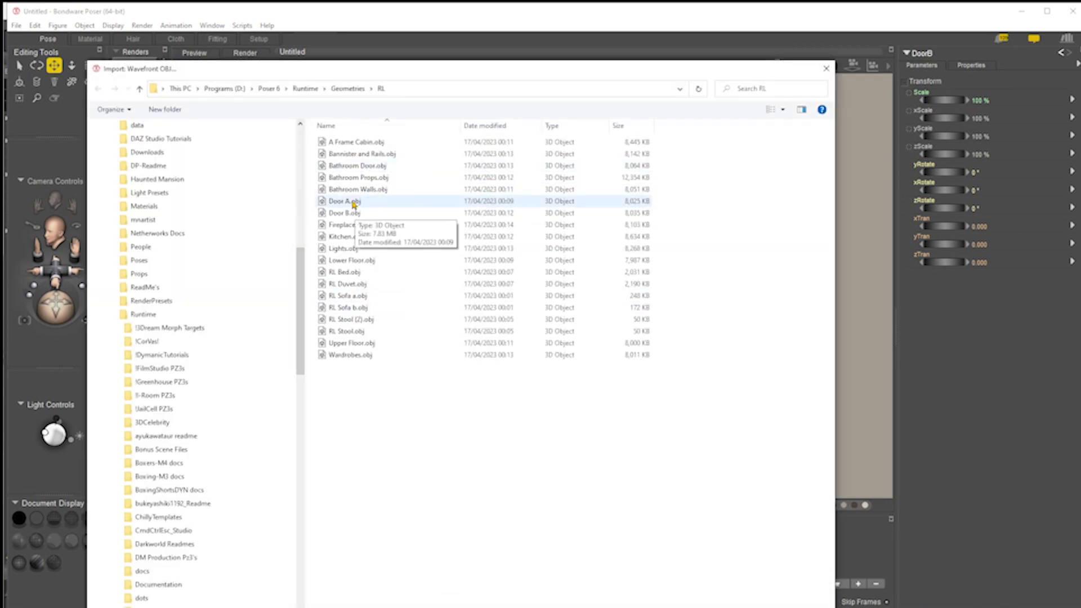
double_click(350, 203)
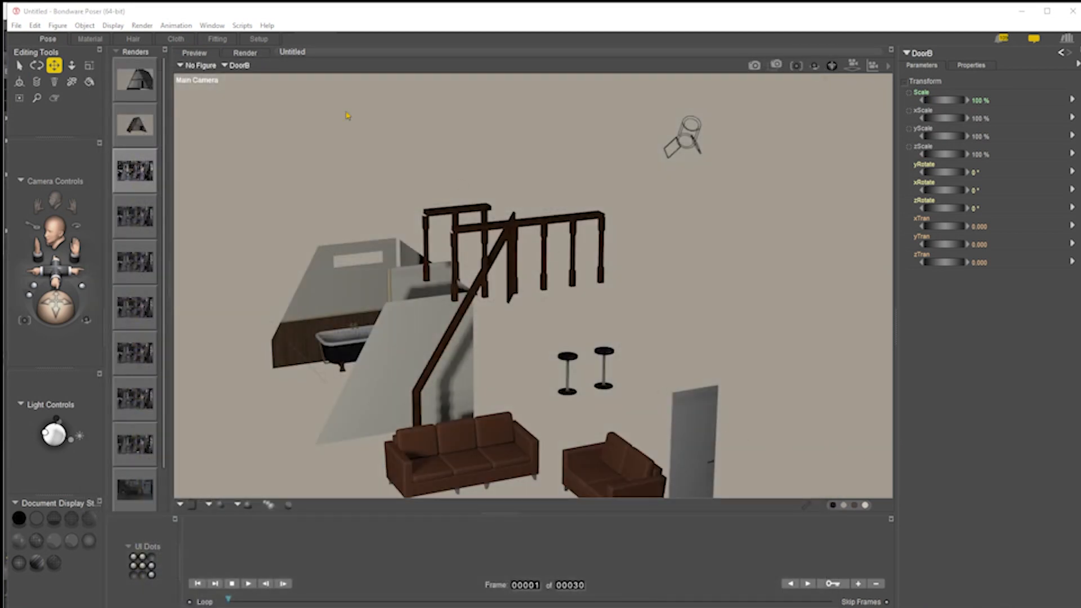
Import Fireplace.obj as Wavefront OBJ with the current import options, supplying Fireplace Post_albedo.jpg as its missing texture.
click(16, 25)
mouse_move(50, 135)
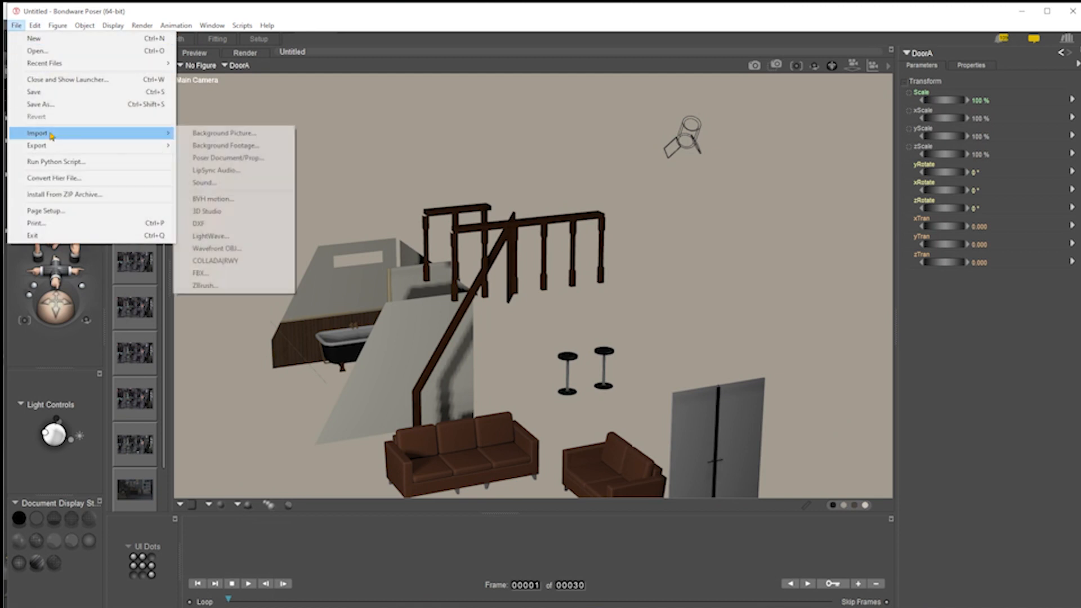
click(223, 248)
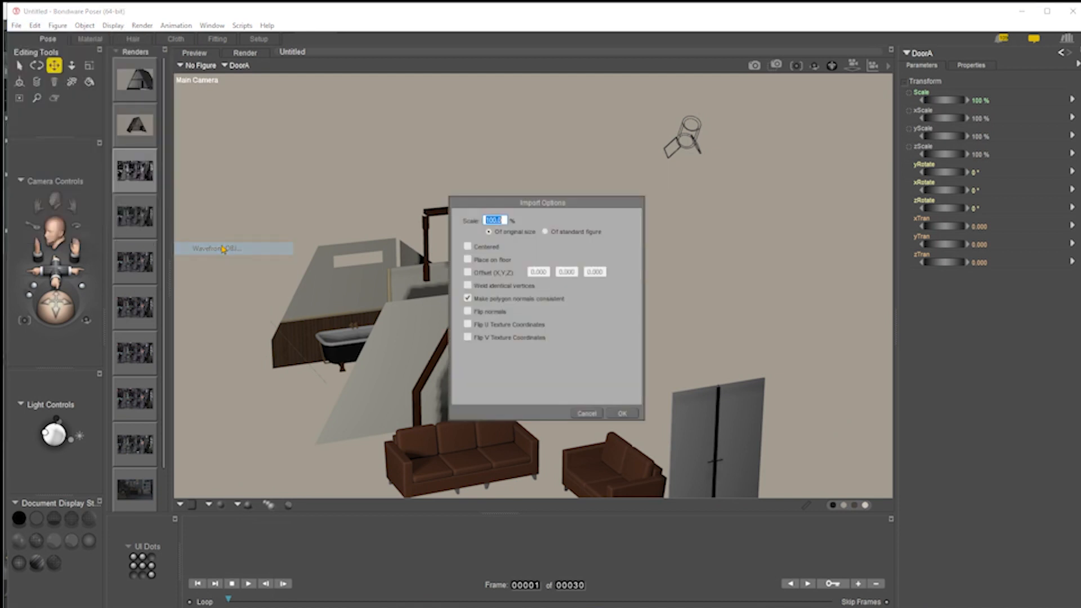
click(616, 415)
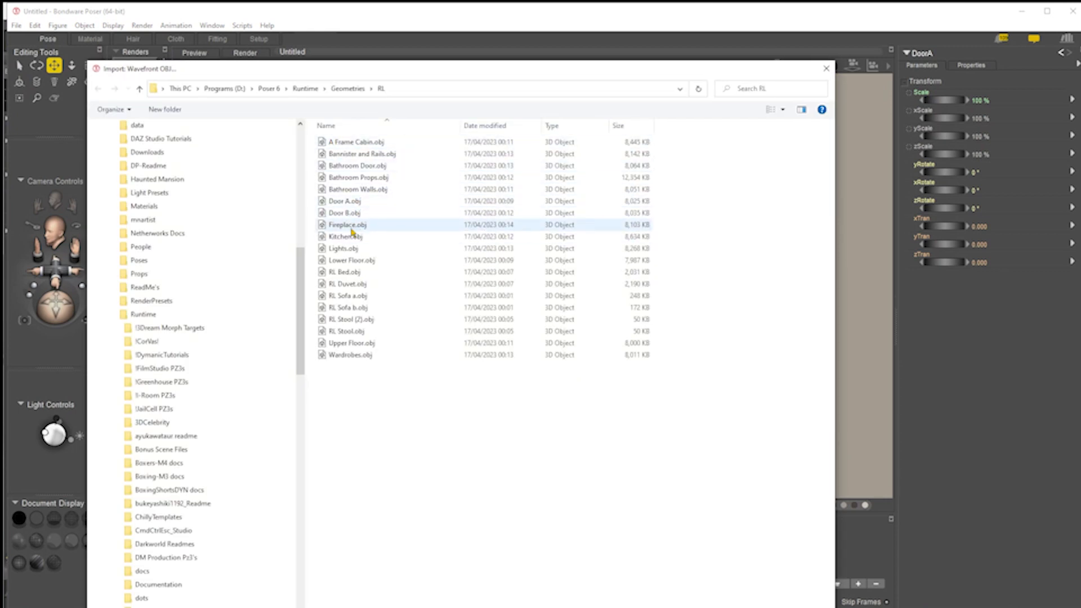
double_click(352, 228)
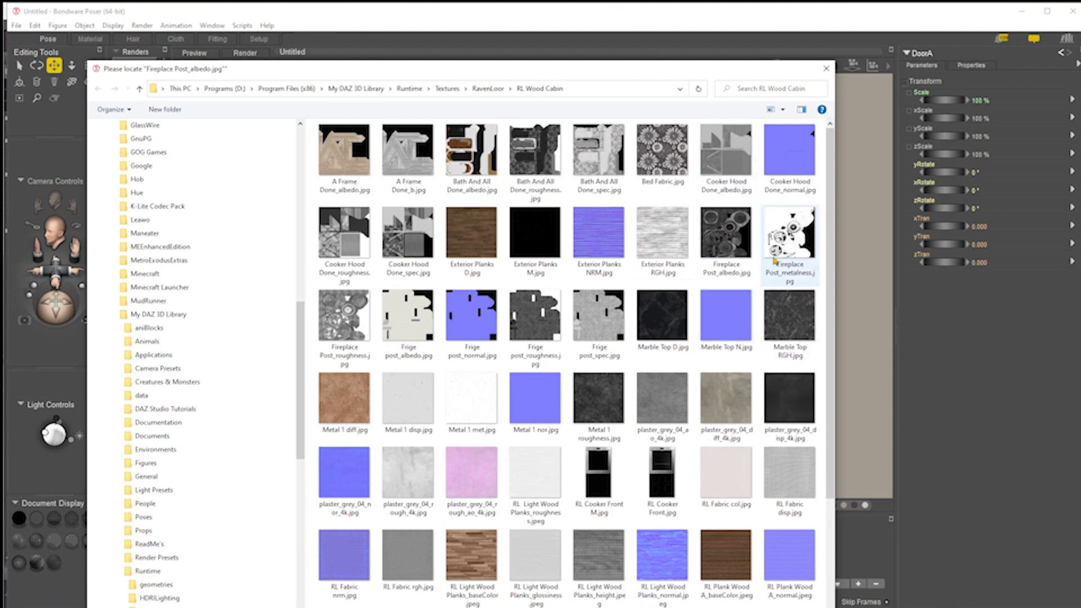
click(734, 226)
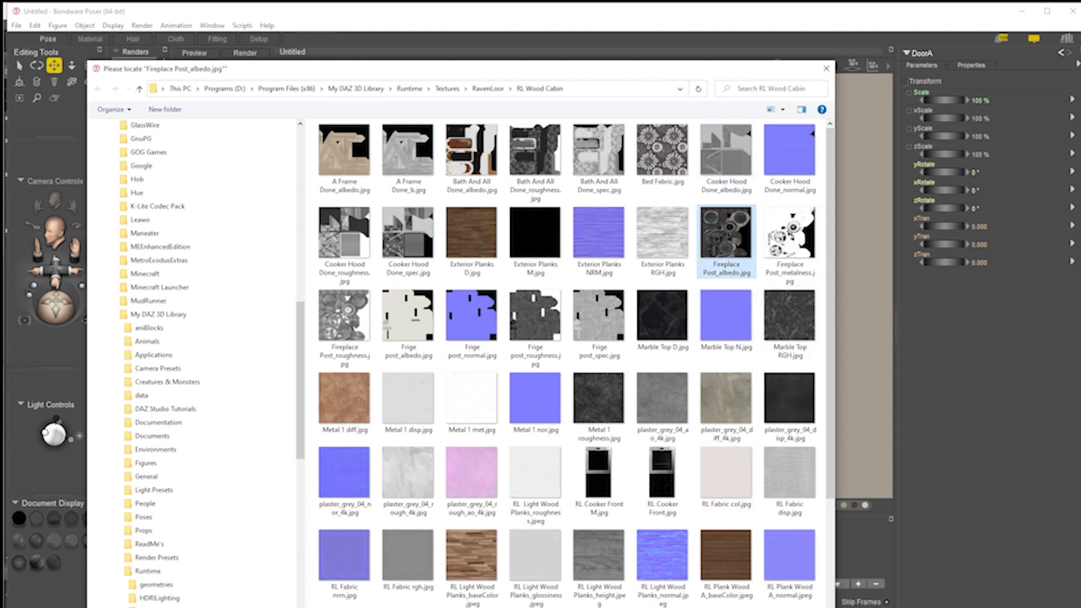
click(752, 607)
Supply Stove Ash D.jpg from the RL Wood Cabin textures folder to complete the fireplace import.
right_click(706, 607)
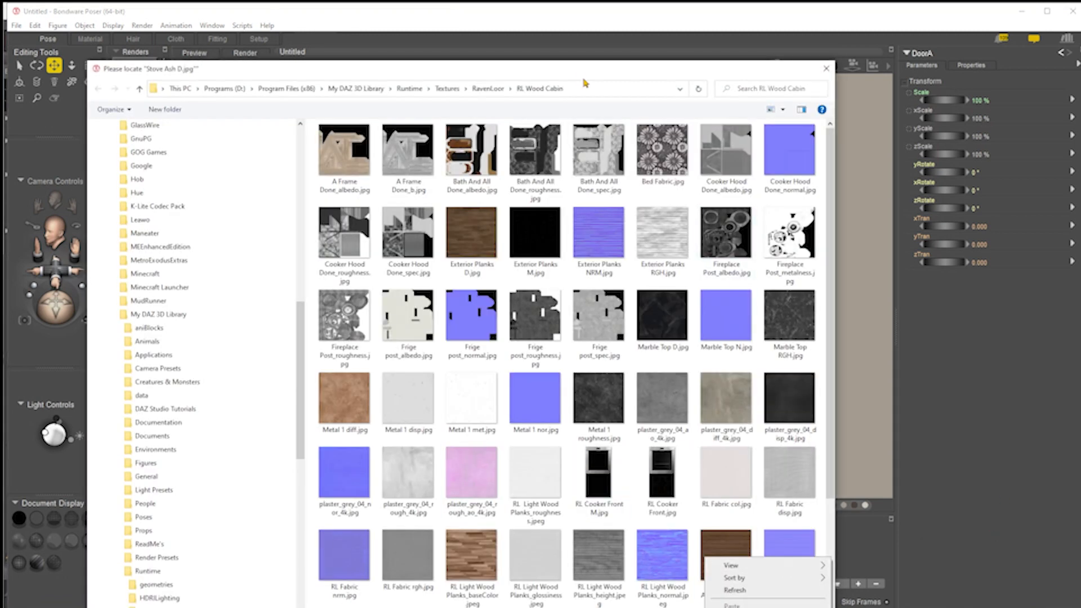
drag(566, 69, 570, 67)
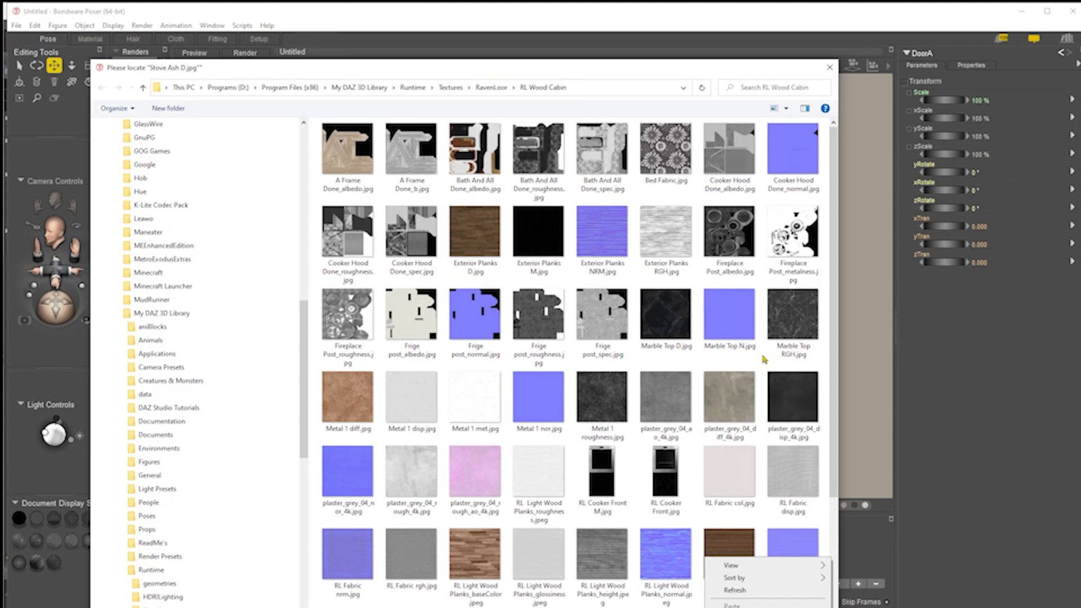
scroll(837, 517, down, 3)
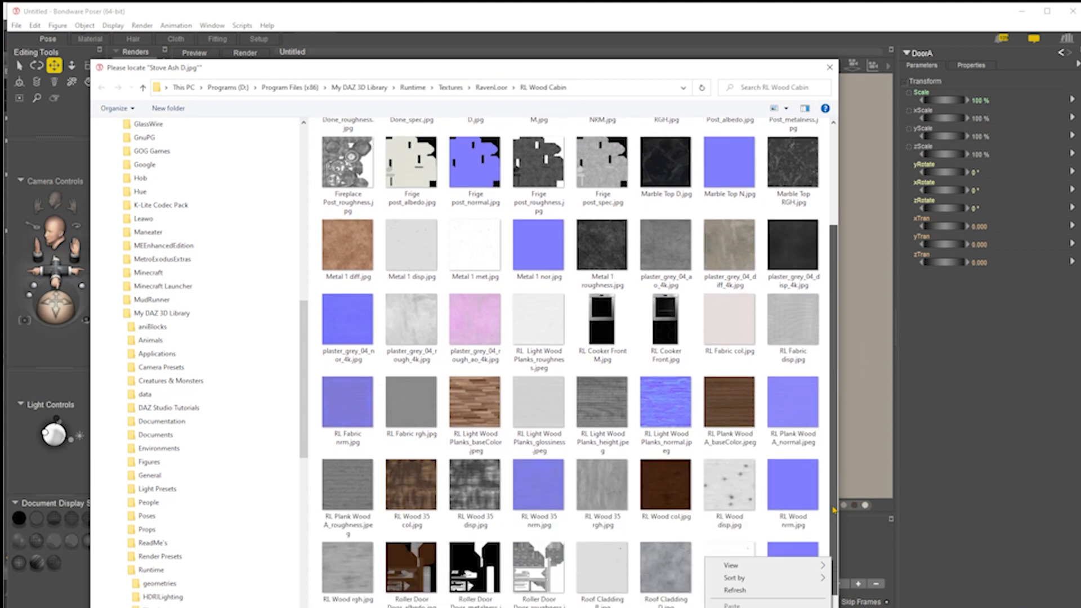
drag(837, 517, 842, 572)
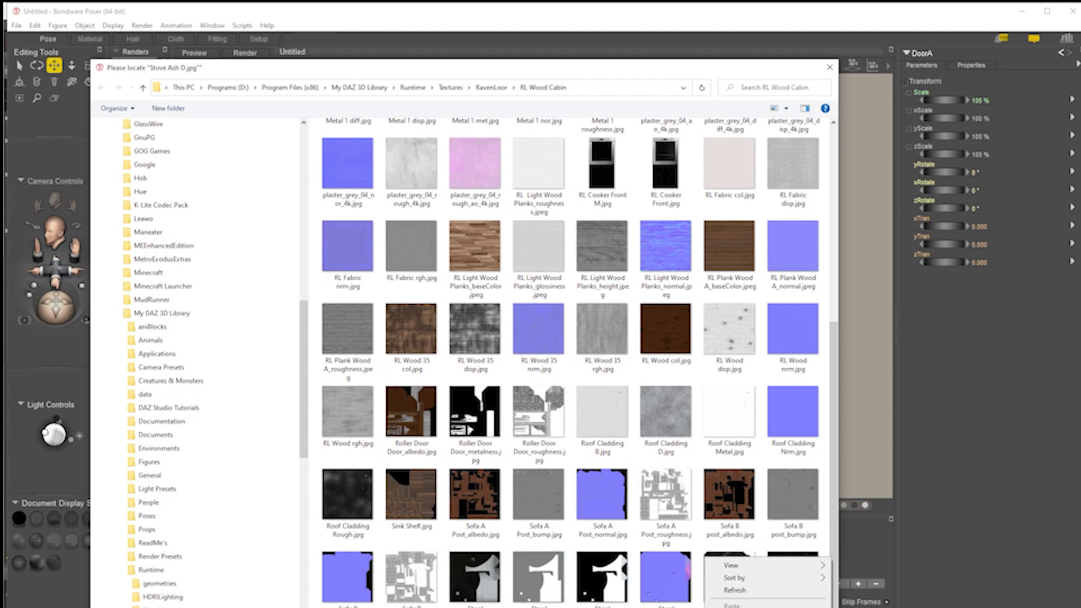
mouse_move(744, 568)
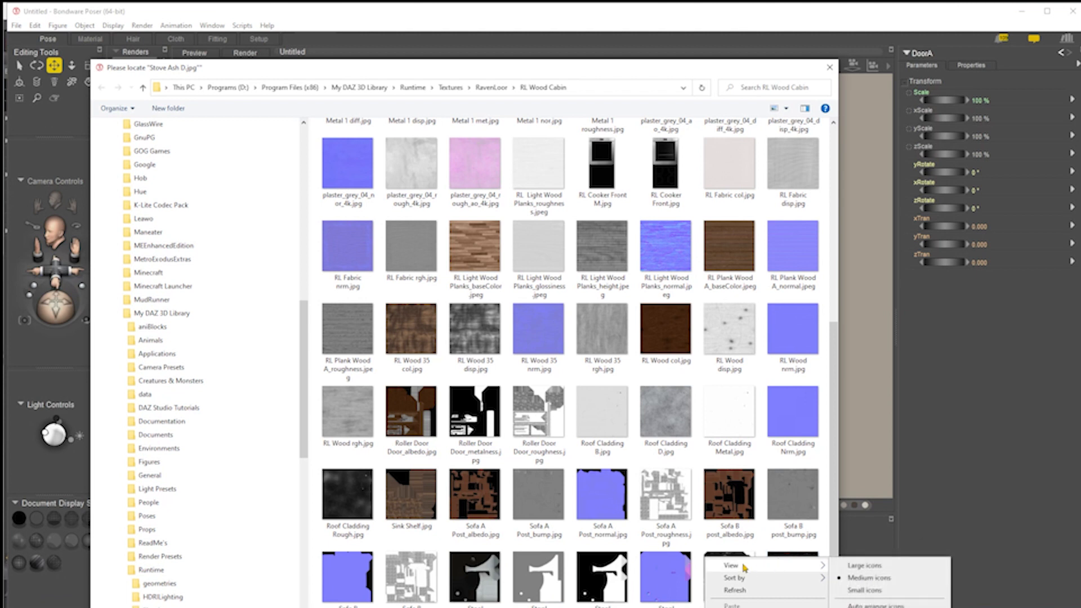
click(872, 580)
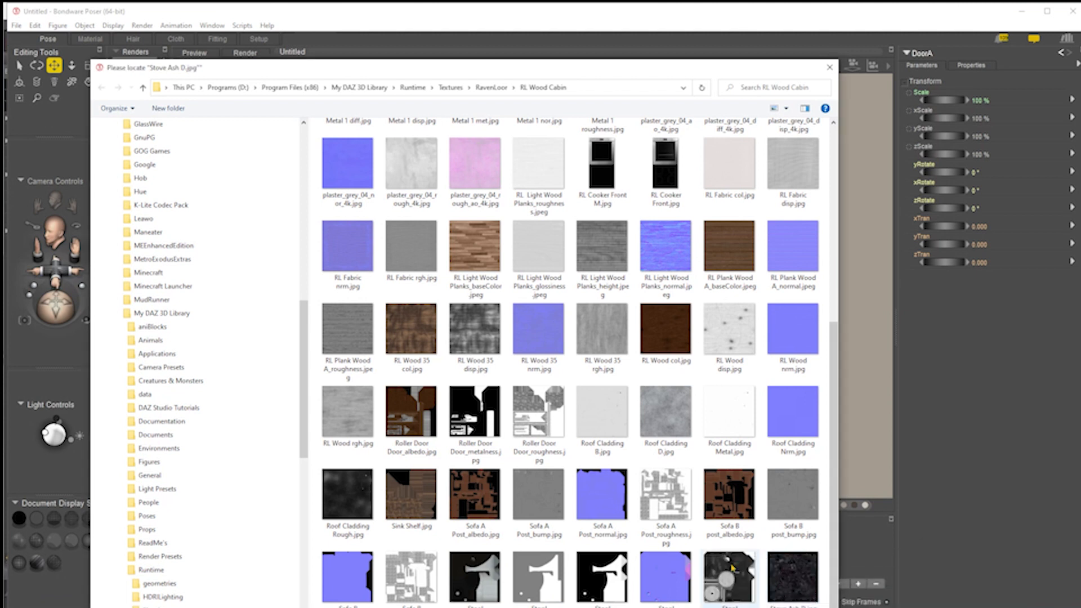
click(802, 584)
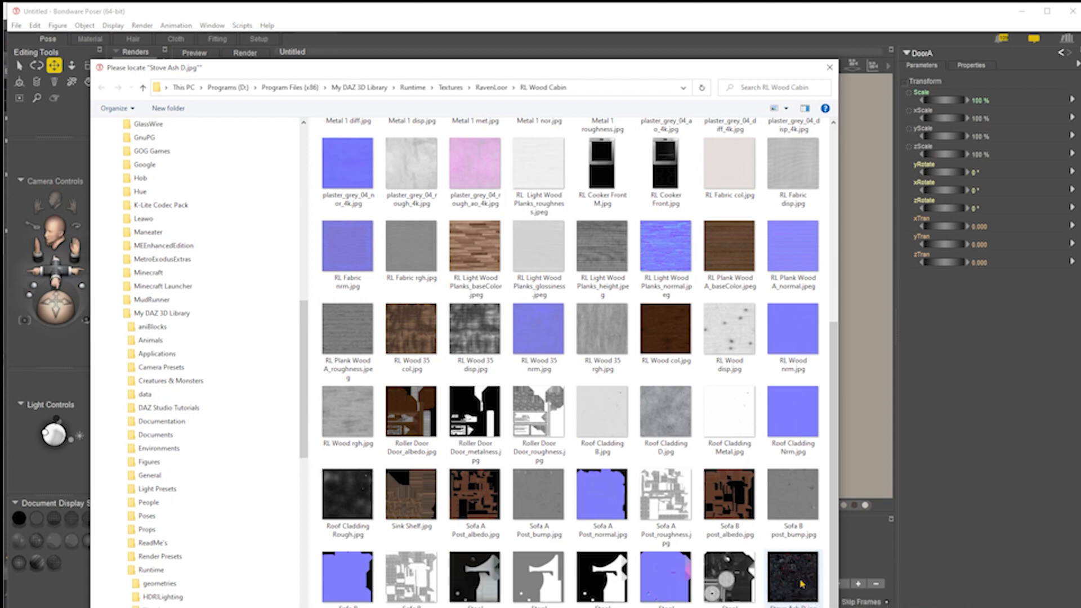
click(800, 576)
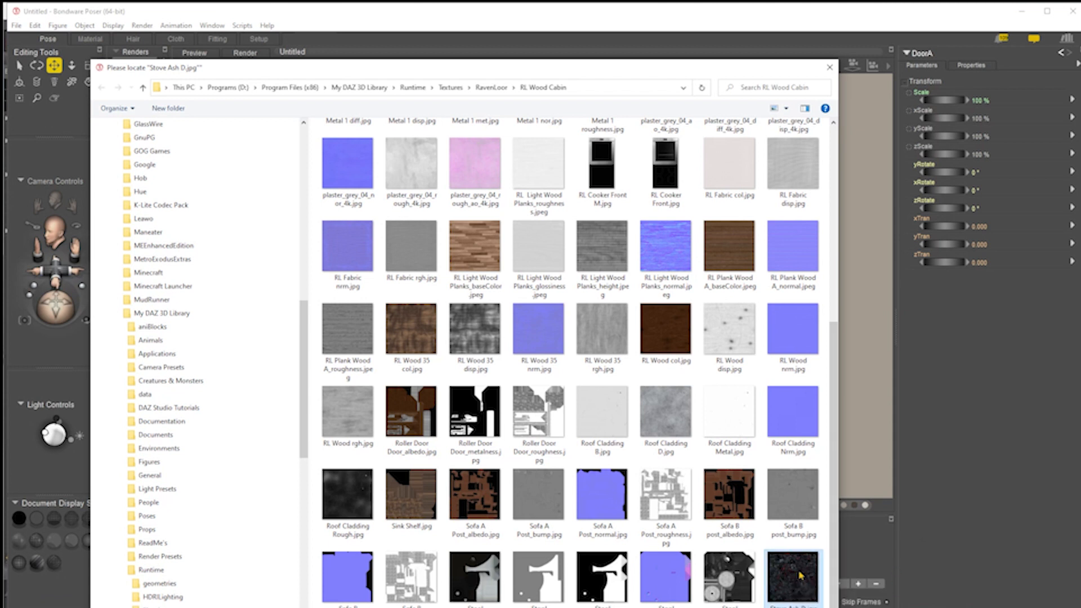
right_click(800, 575)
key(Escape)
key(Return)
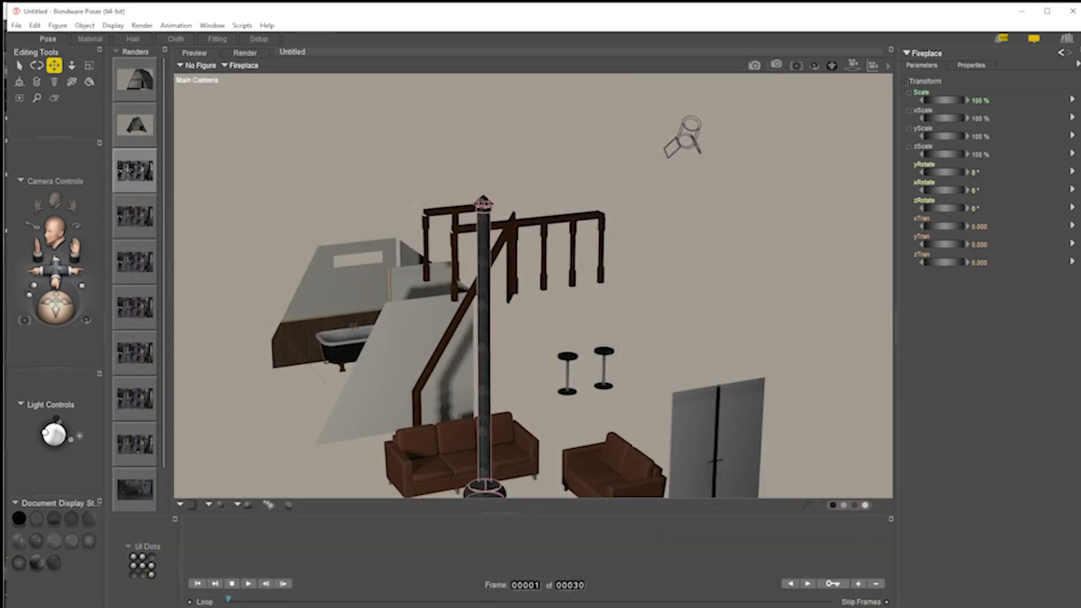
Import Kitchen.obj as Wavefront OBJ with the current import options, supplying Marble Top D.jpg as its missing texture.
click(16, 26)
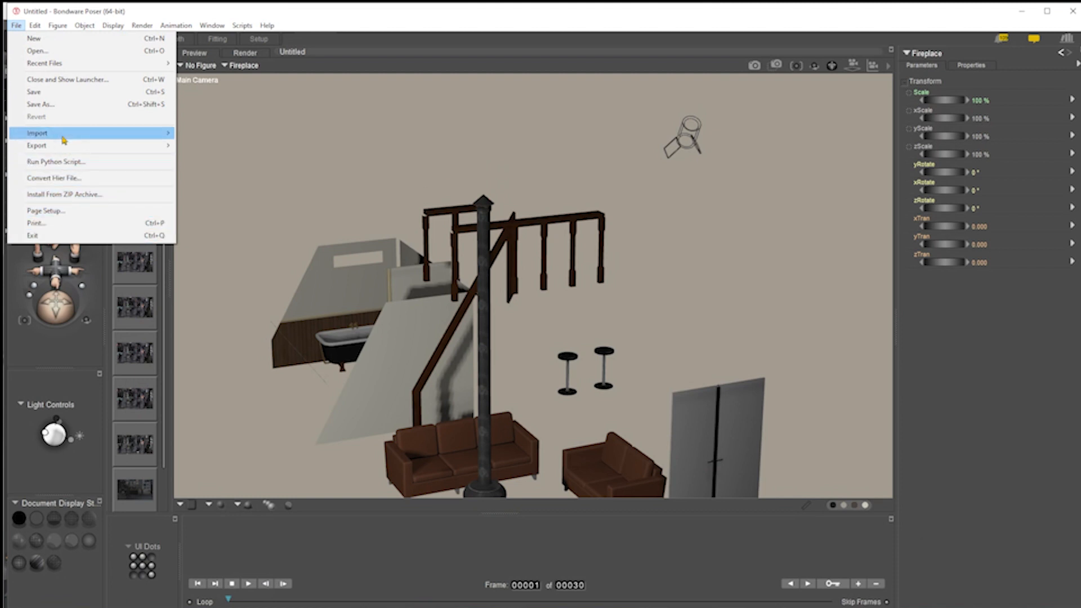
mouse_move(63, 135)
click(220, 249)
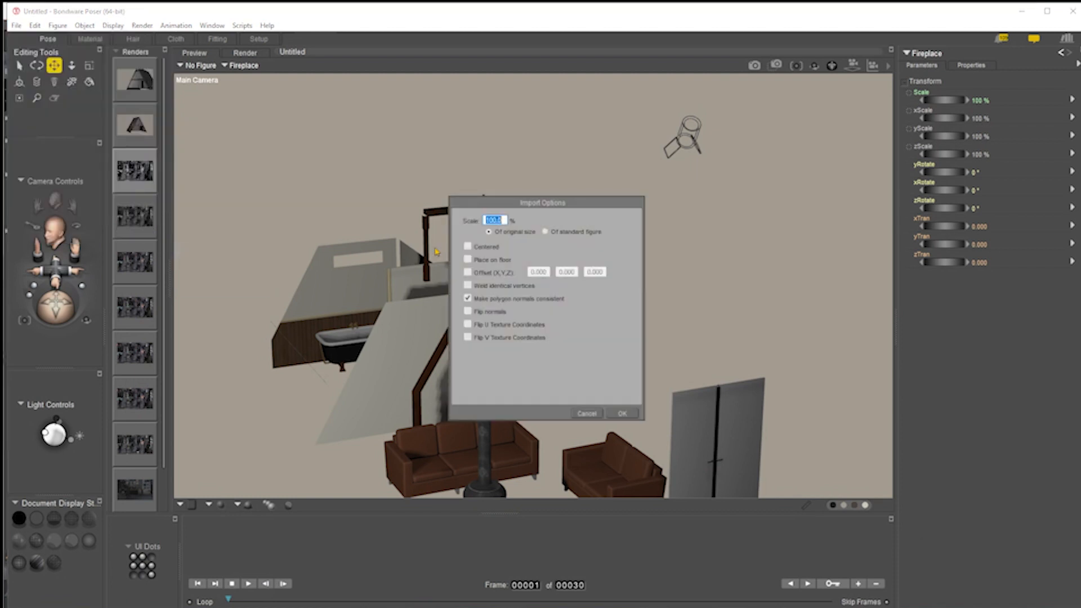
click(622, 413)
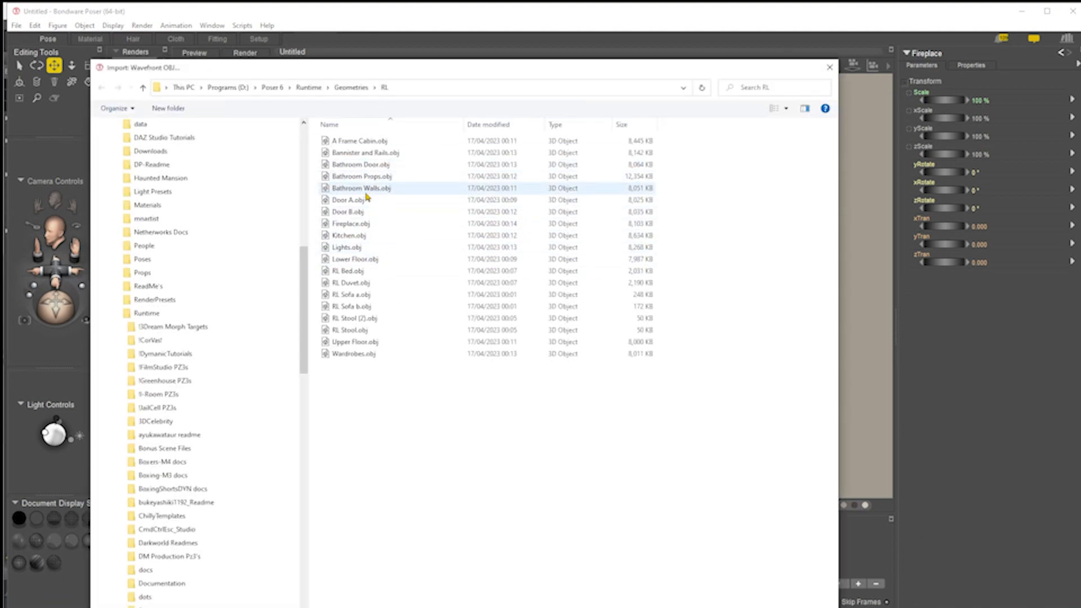
double_click(363, 237)
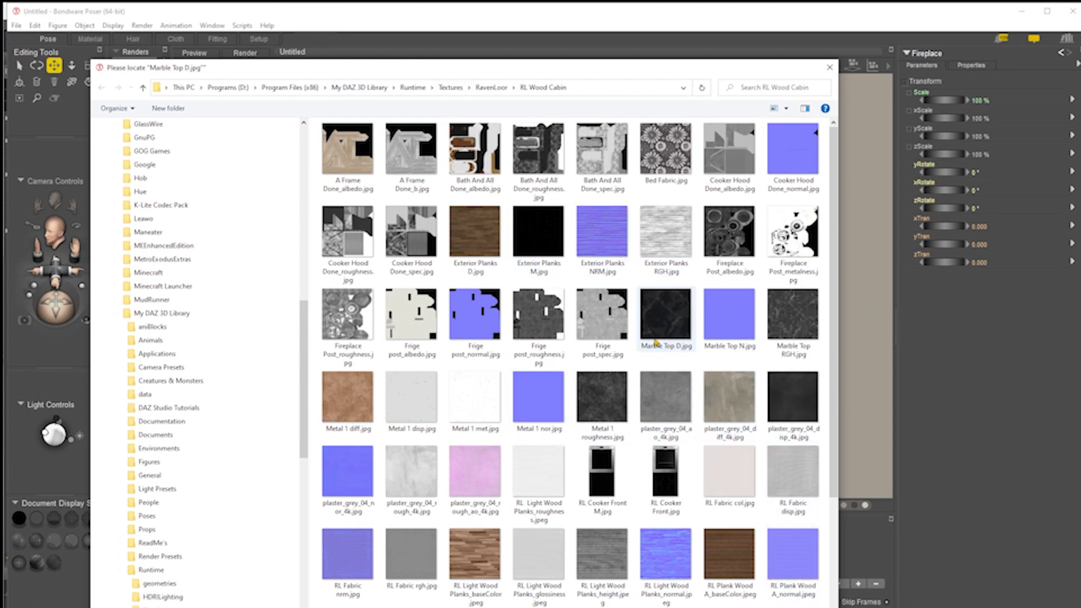
double_click(666, 306)
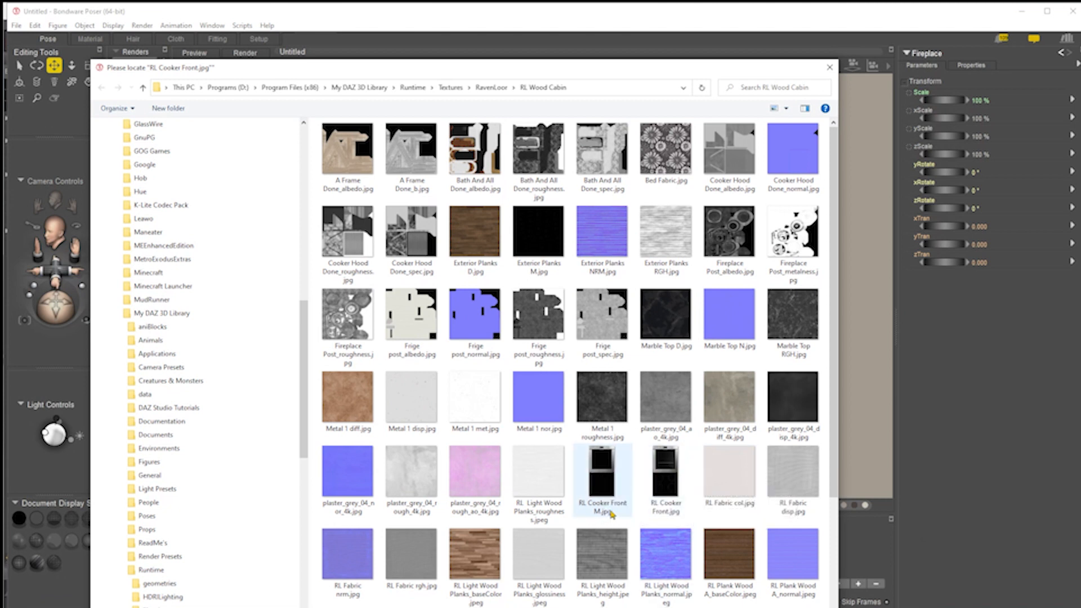
Supply RL Cooker Front.jpg, Frige post_albedo.jpg and Cooker Hood Done_albedo.jpg as the kitchen's remaining missing textures.
click(666, 472)
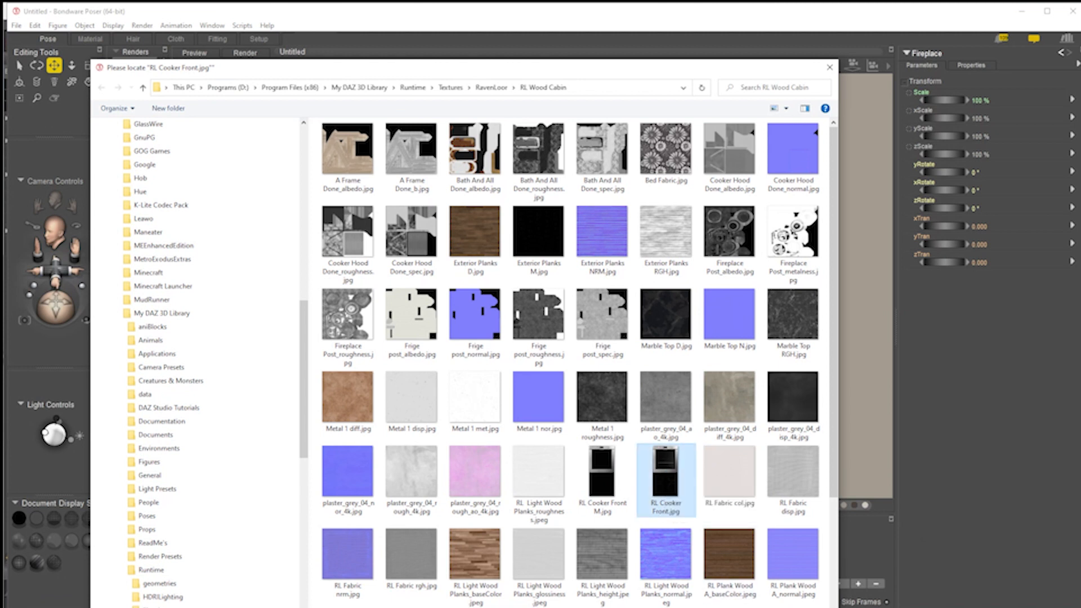
key(Return)
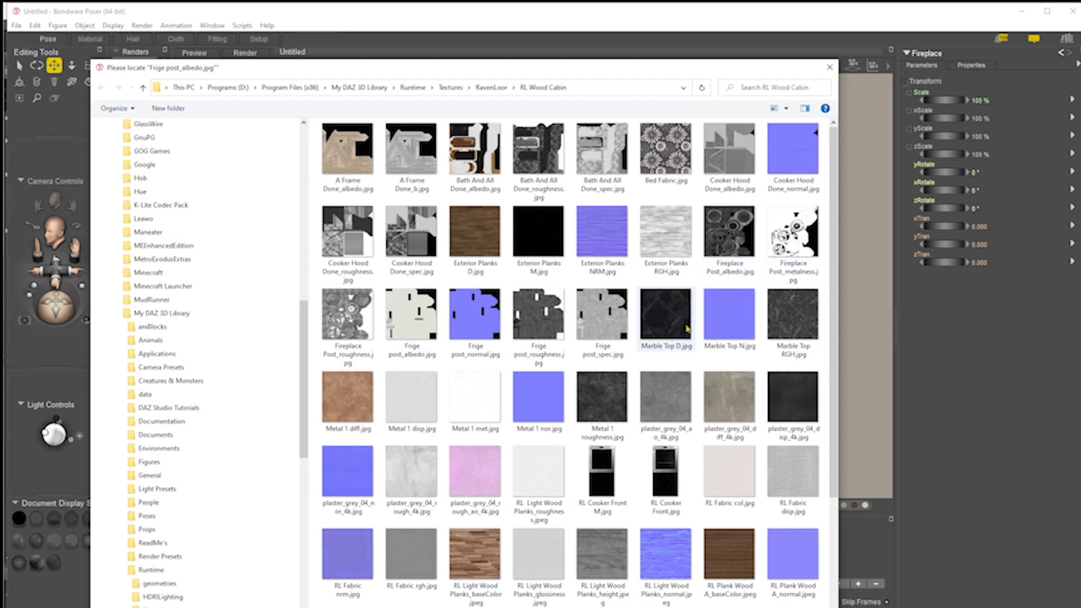
double_click(414, 305)
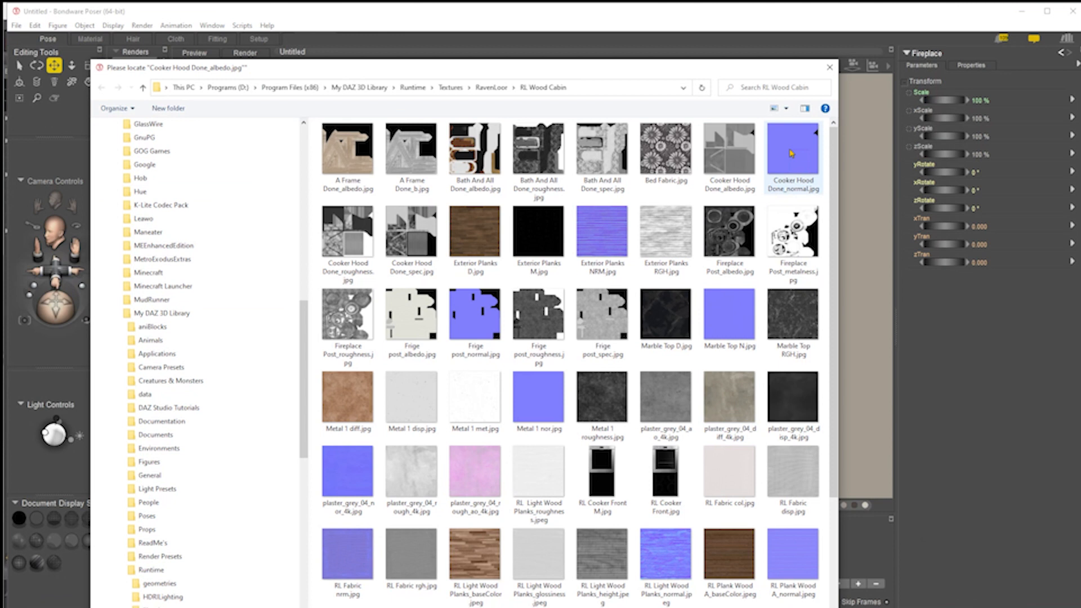
double_click(722, 141)
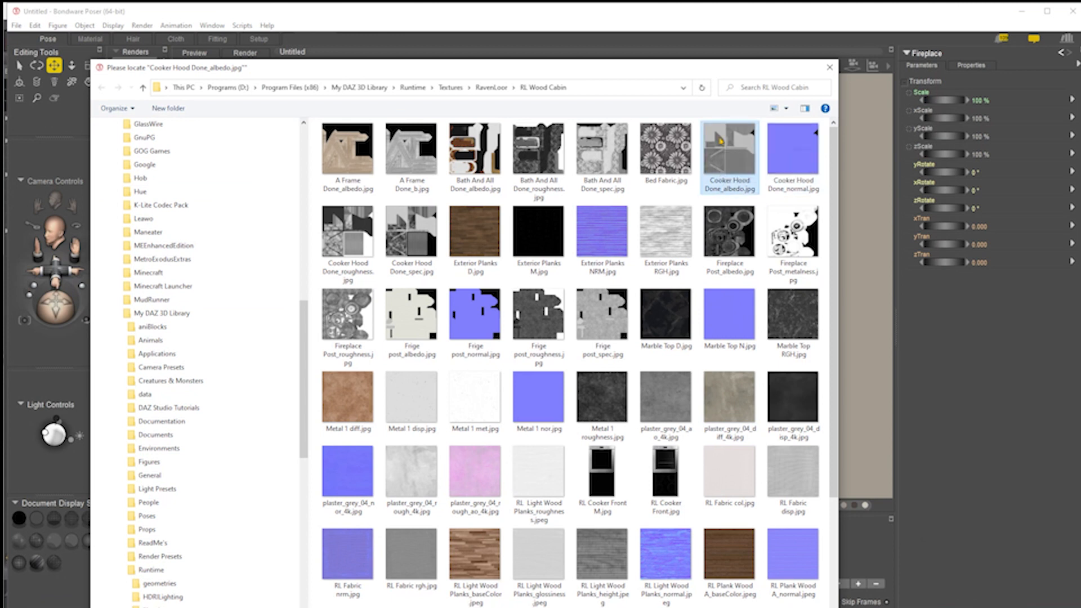
click(611, 286)
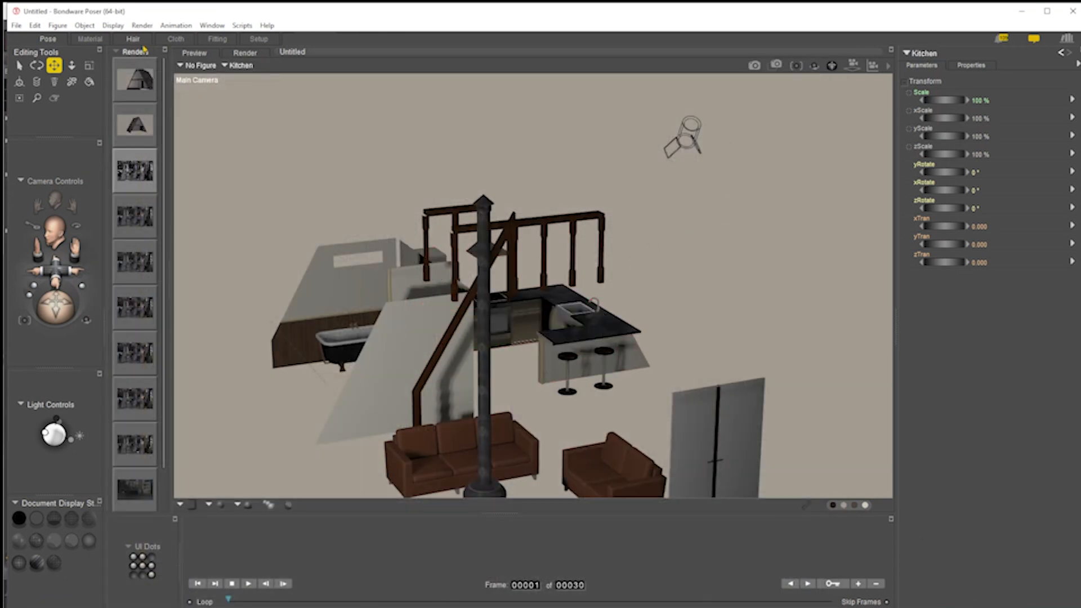
Import Lights.obj from the RL folder as Wavefront OBJ with the current import options.
click(14, 25)
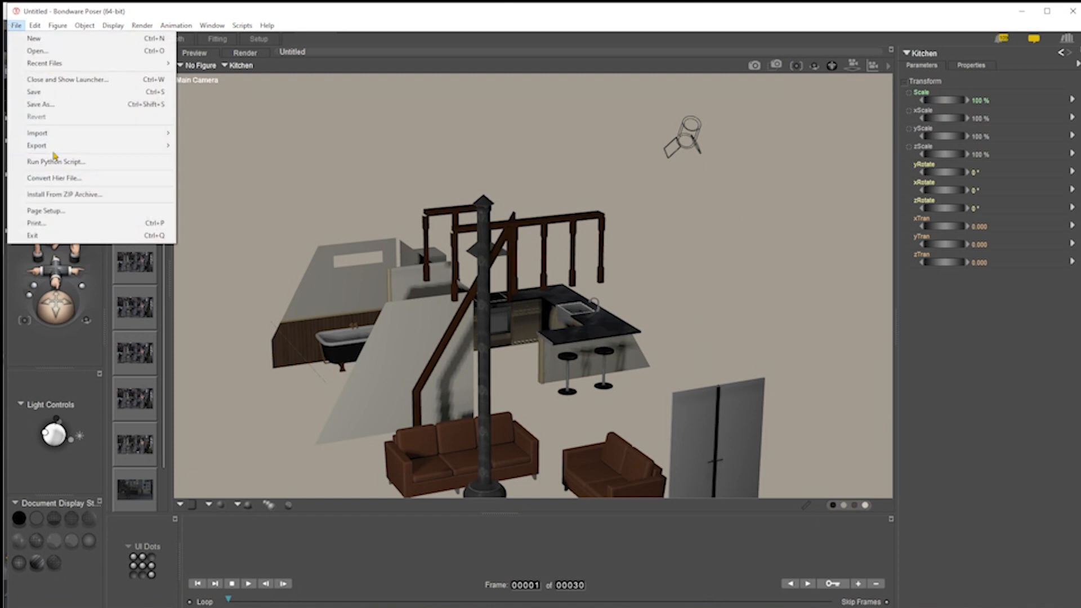
mouse_move(52, 136)
click(234, 250)
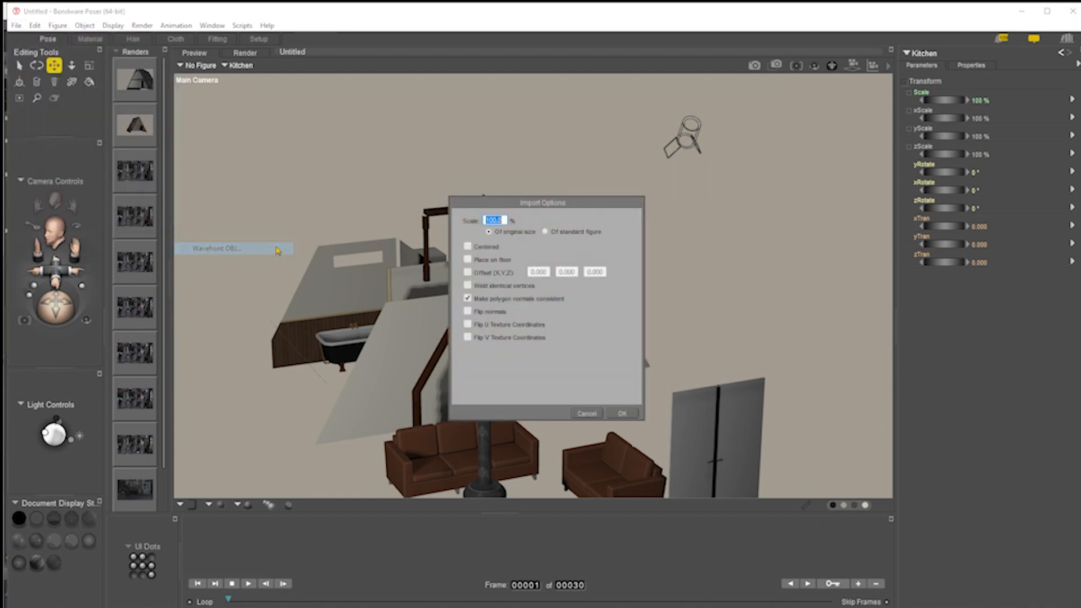
click(623, 415)
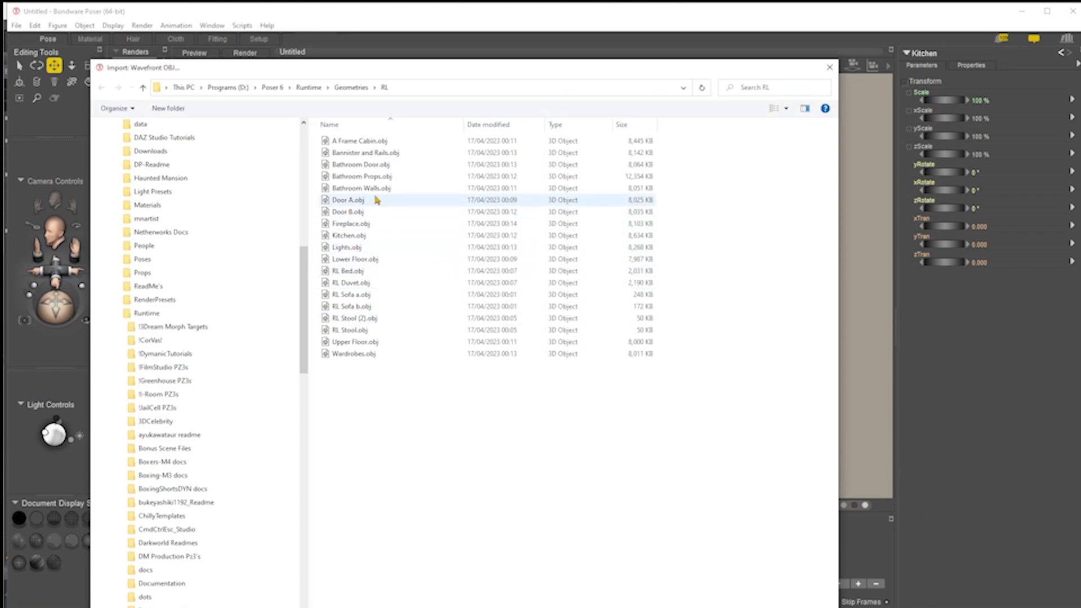
double_click(347, 248)
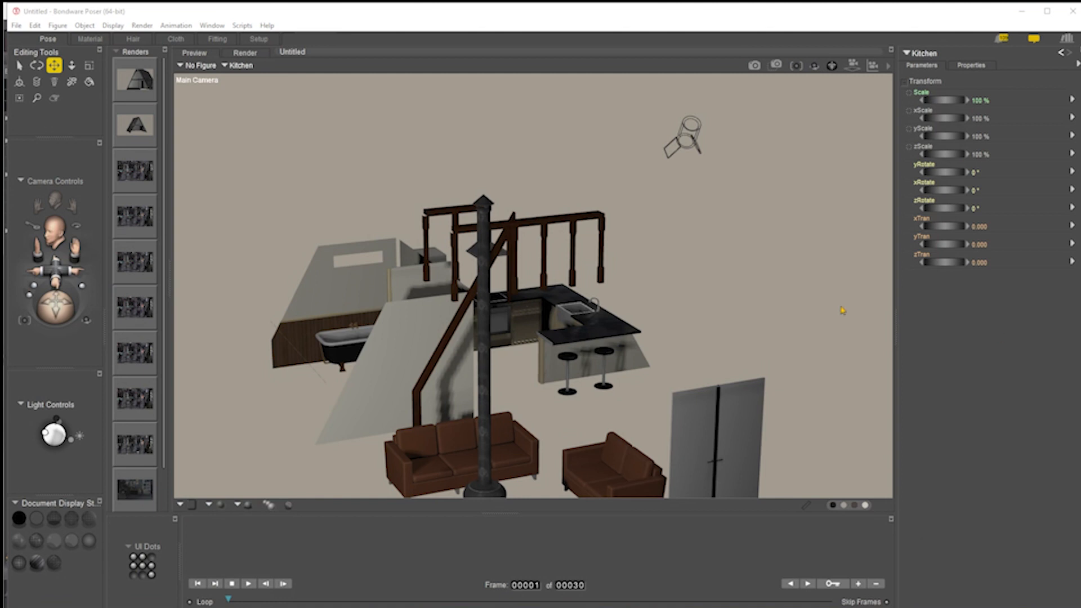
Import Lower Floor.obj as Wavefront OBJ, supplying Exterior Planks D.jpg and RL Light Wood Planks_baseColor.jpeg as its missing textures.
click(17, 25)
mouse_move(37, 133)
click(218, 250)
click(622, 414)
double_click(356, 250)
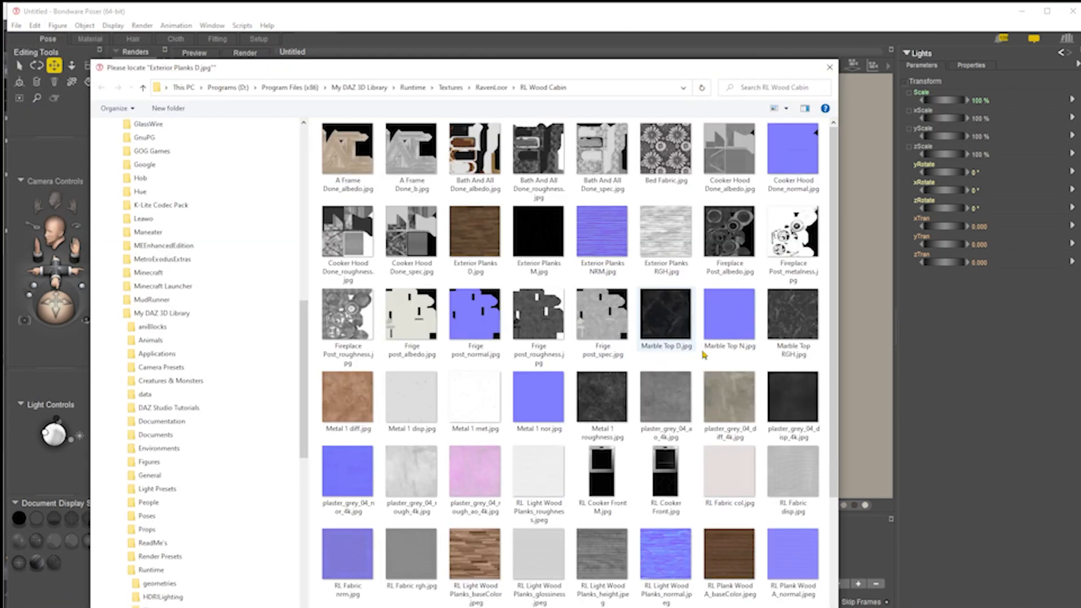
double_click(487, 223)
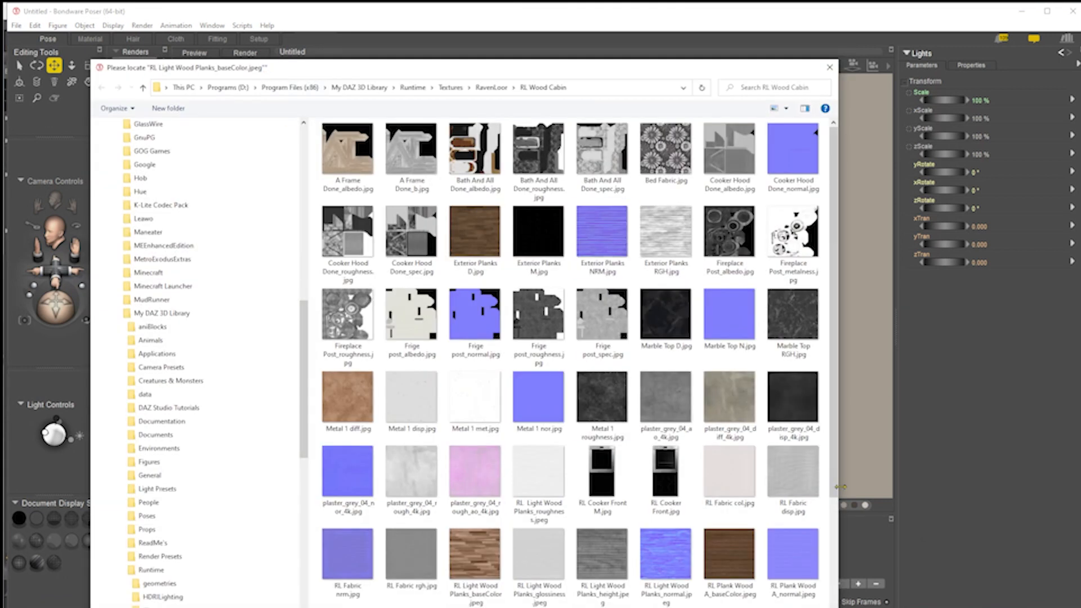
double_click(479, 555)
Import RL Bed.obj as Wavefront OBJ, supplying RL Fabric col.jpg and Bed Fabric.jpg as its missing textures.
click(18, 27)
mouse_move(37, 135)
click(211, 251)
click(620, 413)
double_click(364, 273)
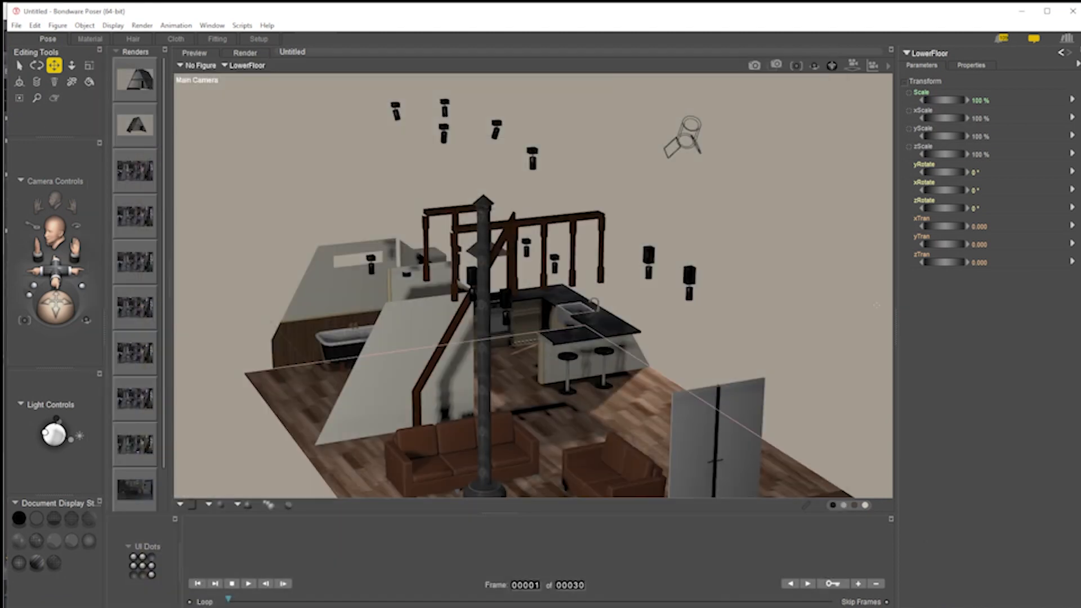
double_click(727, 476)
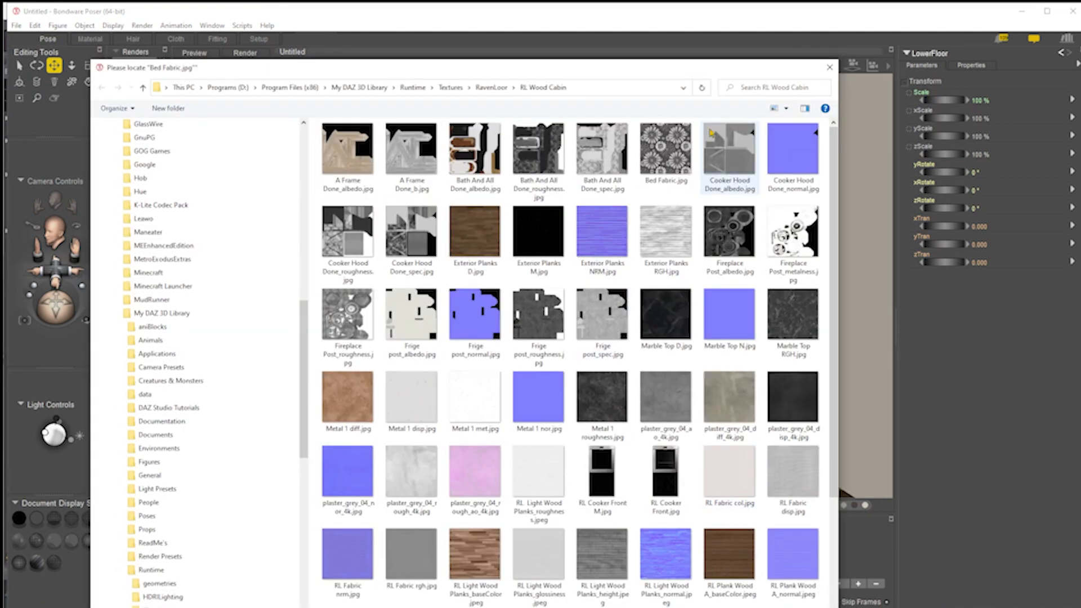
double_click(665, 149)
Import RL Duvet.obj from the RL folder as Wavefront OBJ with the current import options.
click(17, 25)
mouse_move(37, 133)
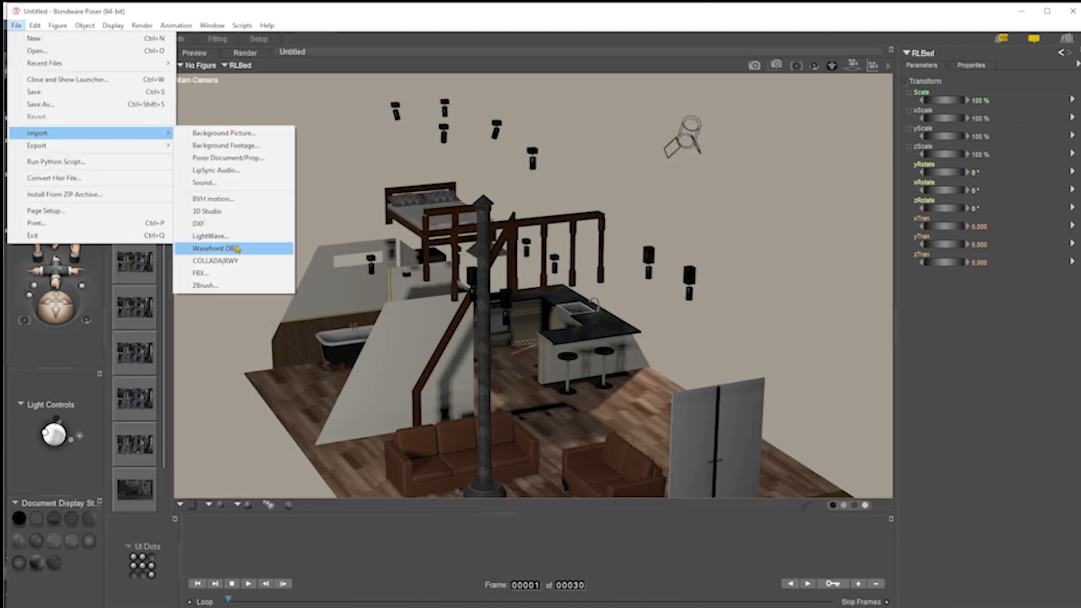
click(236, 249)
click(621, 413)
double_click(360, 282)
Import Upper Floor.obj from the RL folder as Wavefront OBJ with the current import options.
click(17, 26)
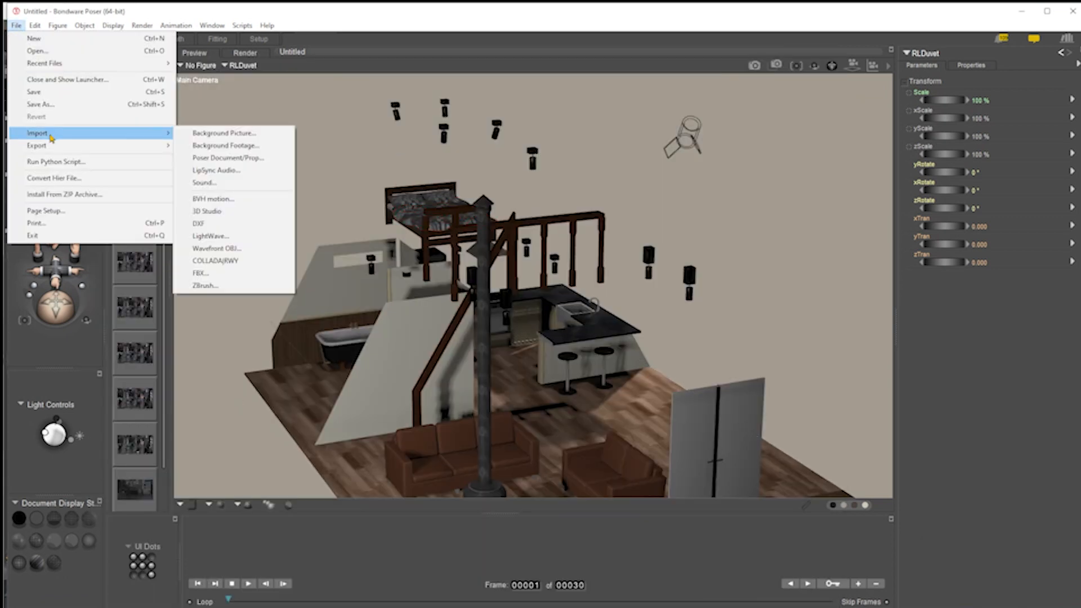
click(225, 248)
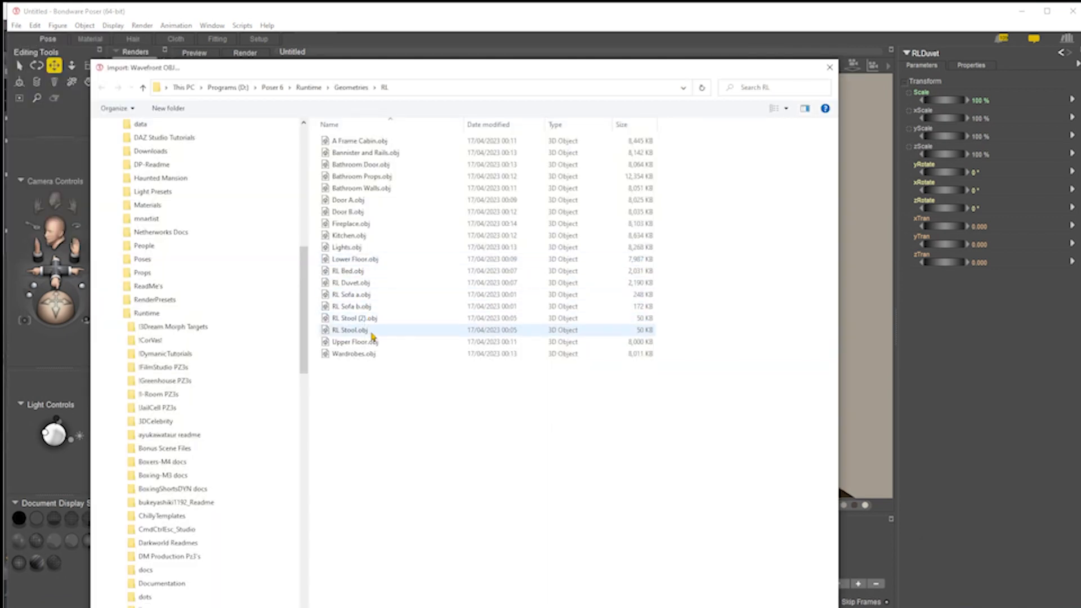
double_click(361, 342)
Import Wardrobes.obj from the RL folder as Wavefront OBJ with the current import options.
click(16, 25)
mouse_move(51, 135)
click(226, 248)
click(623, 414)
double_click(375, 360)
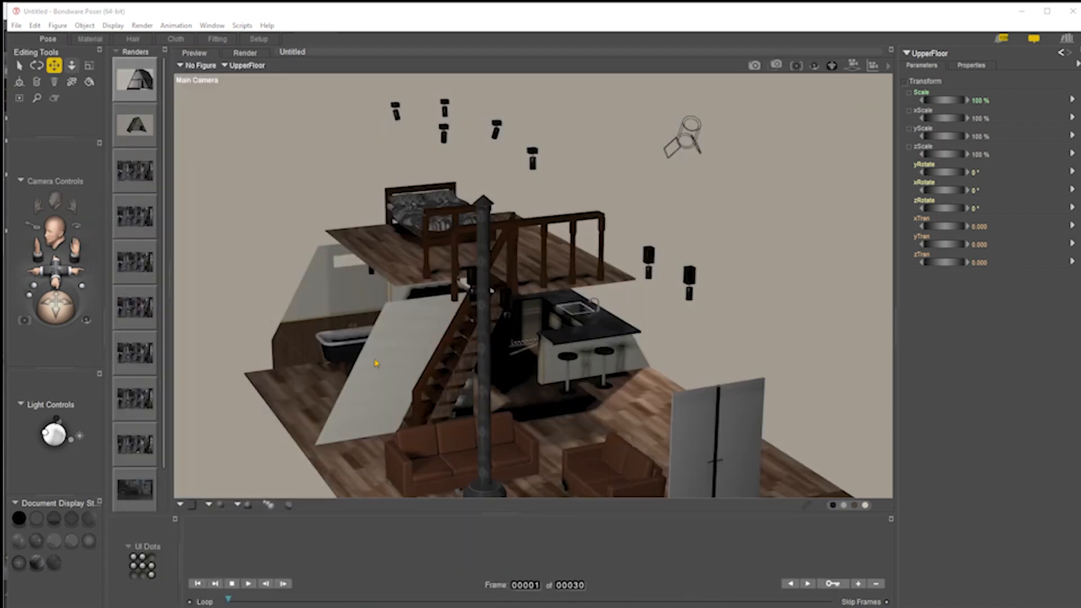
Import A Frame Cabin.obj from the RL folder as Wavefront OBJ and frame the whole cabin in the Main Camera.
click(16, 26)
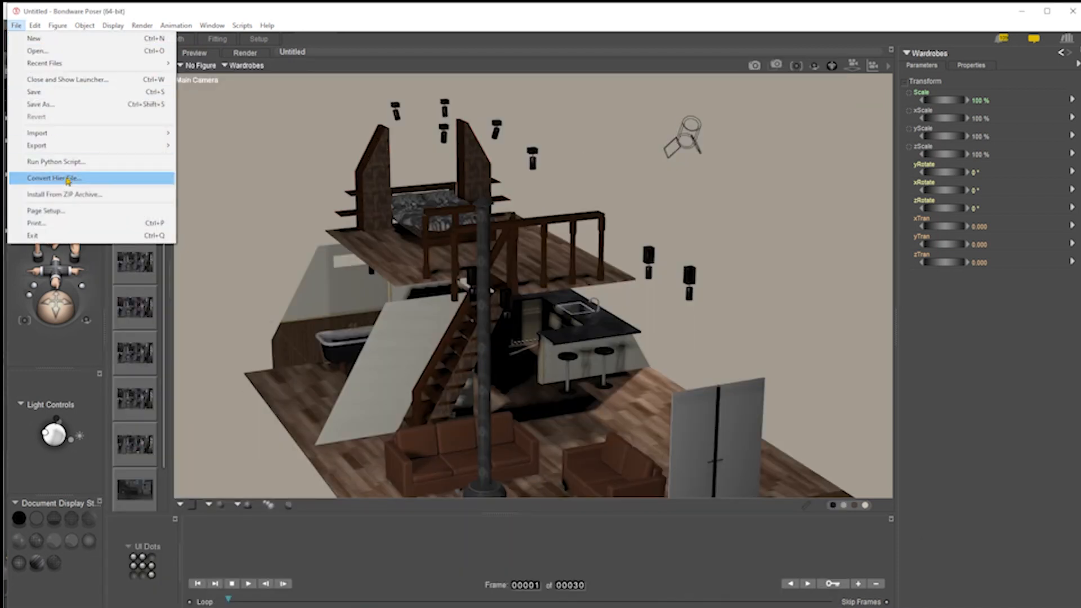
mouse_move(51, 136)
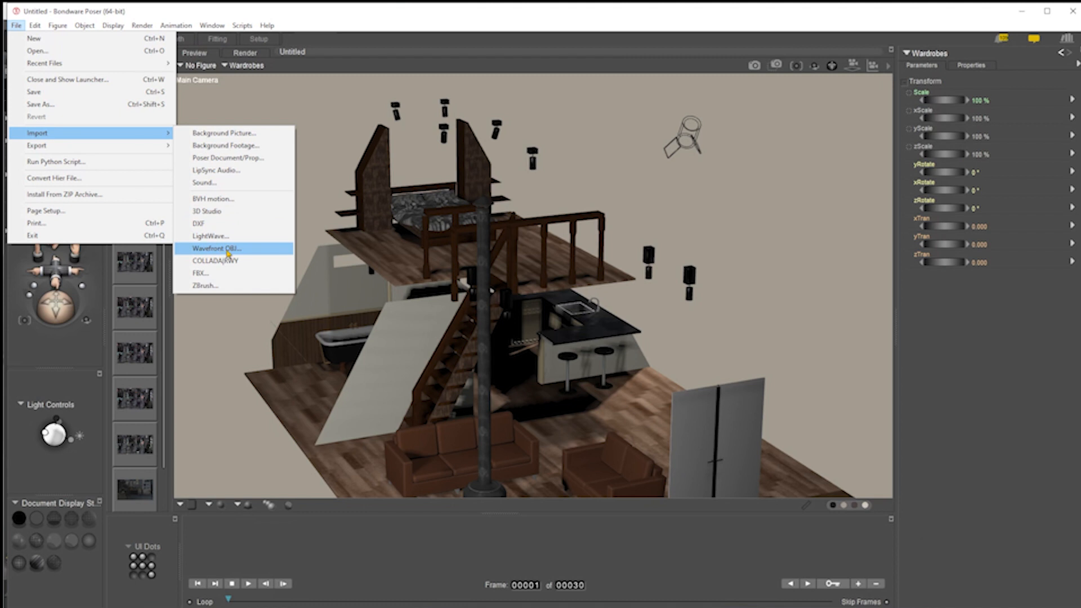
click(249, 254)
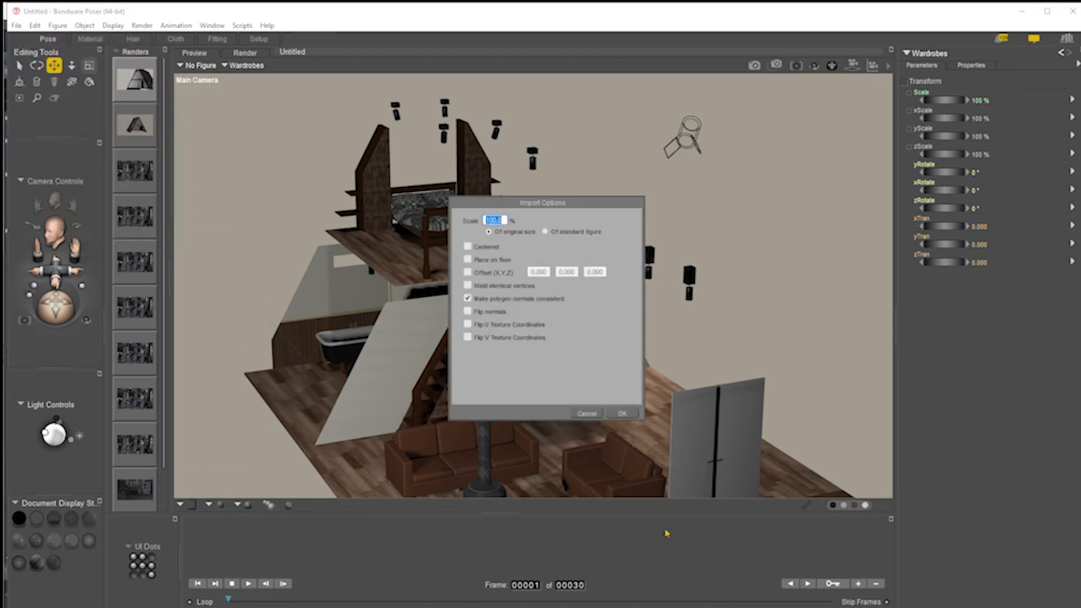
key(alt+Tab)
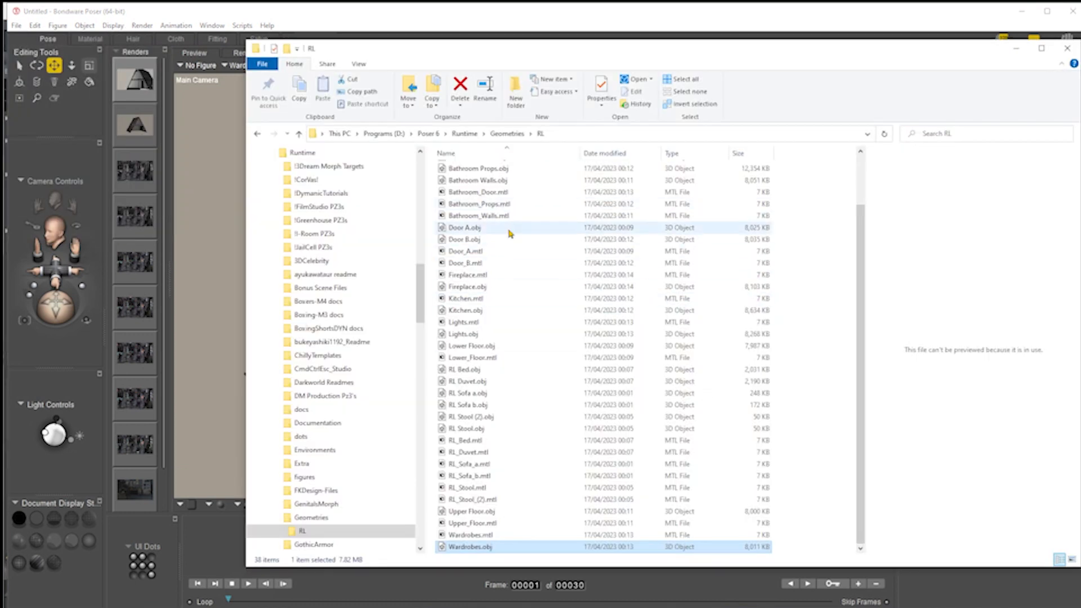
click(944, 19)
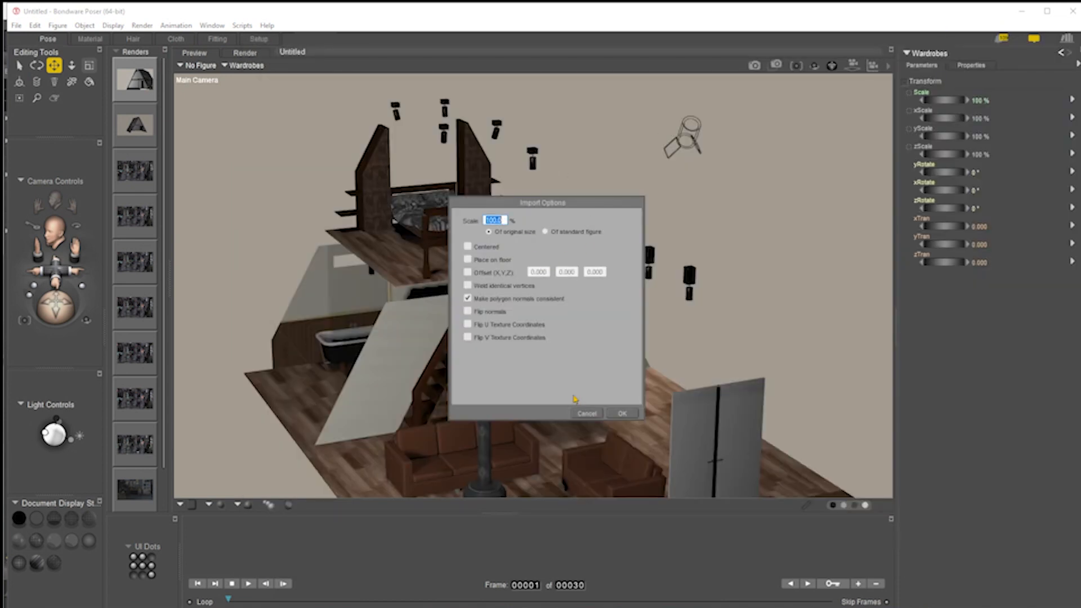
click(623, 414)
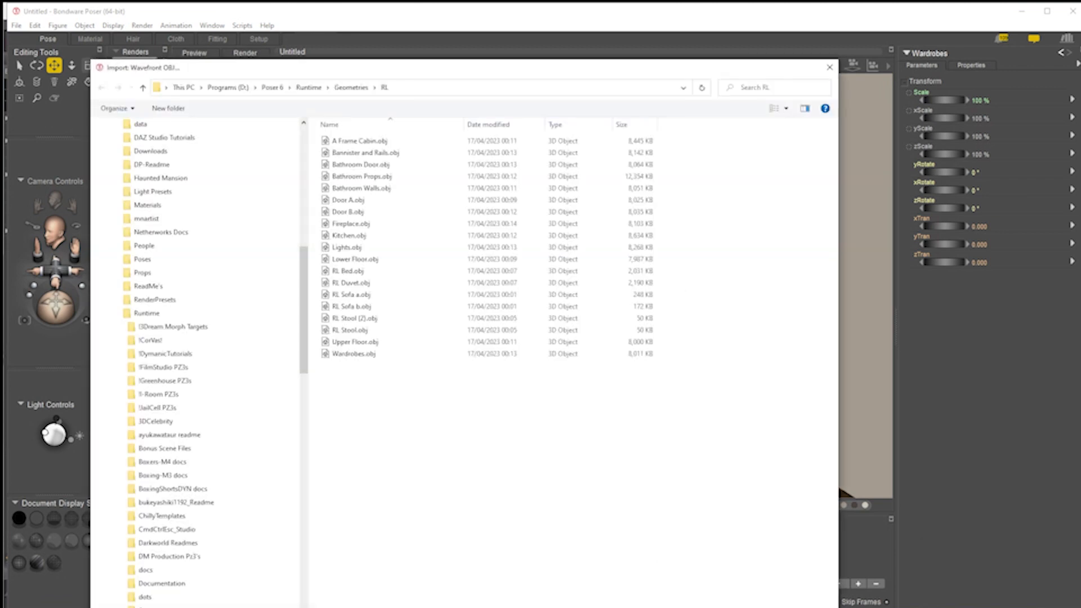
double_click(376, 142)
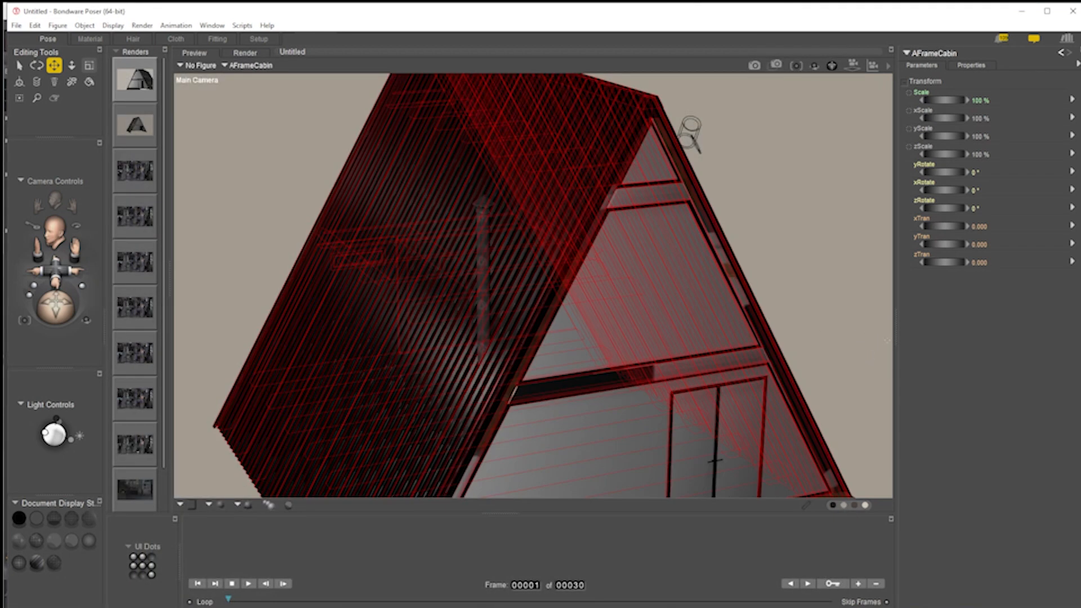
drag(55, 263, 53, 256)
drag(124, 262, 135, 261)
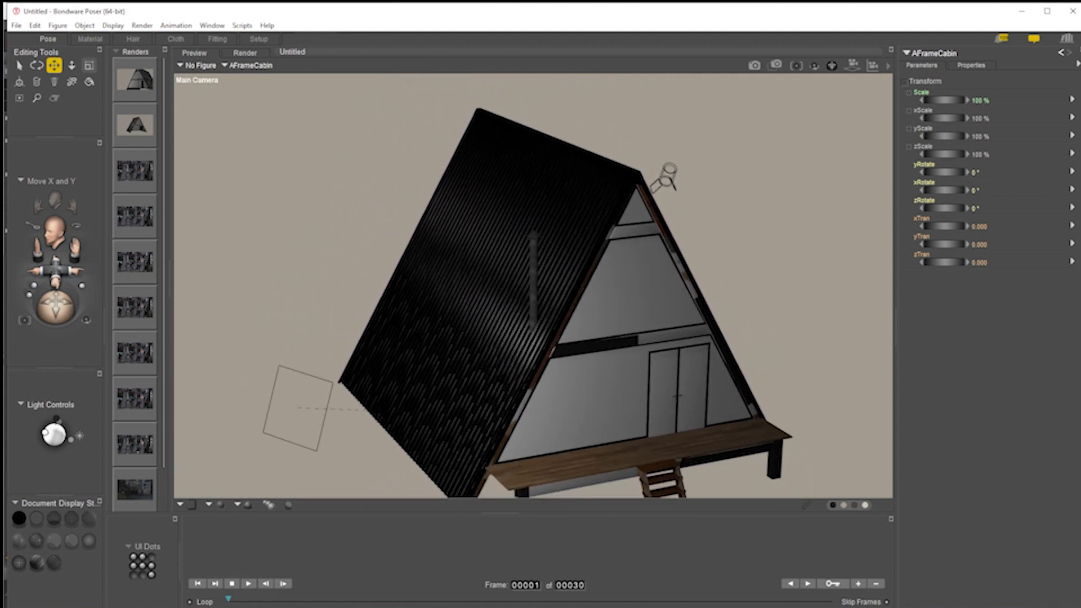
Save the Poser scene as A frame in the tutorials folder under Saves > Poser on the Data (E:) drive.
click(17, 26)
click(53, 96)
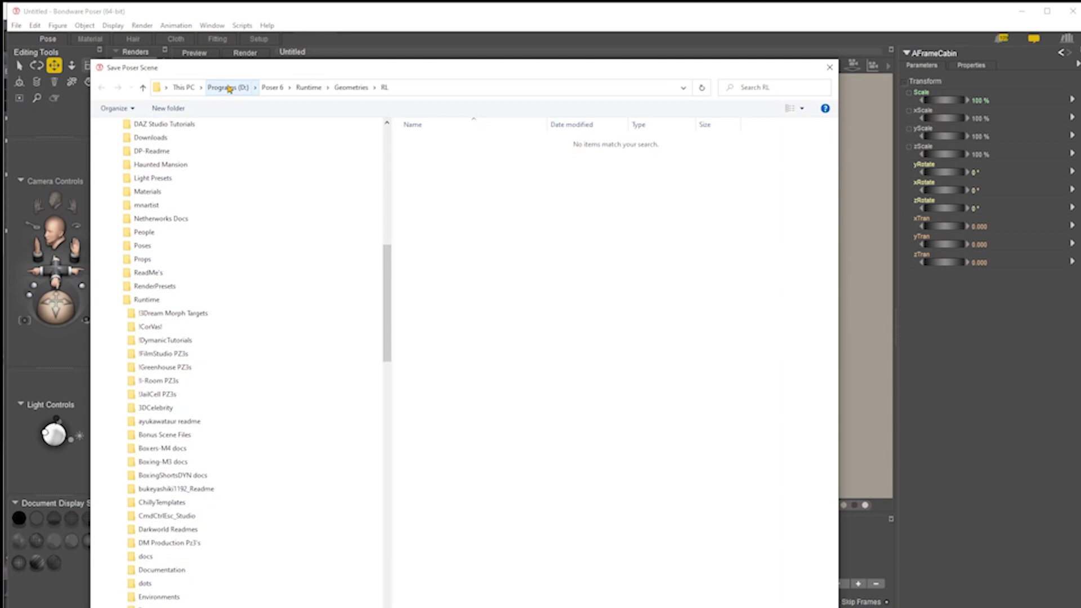
drag(388, 256, 380, 589)
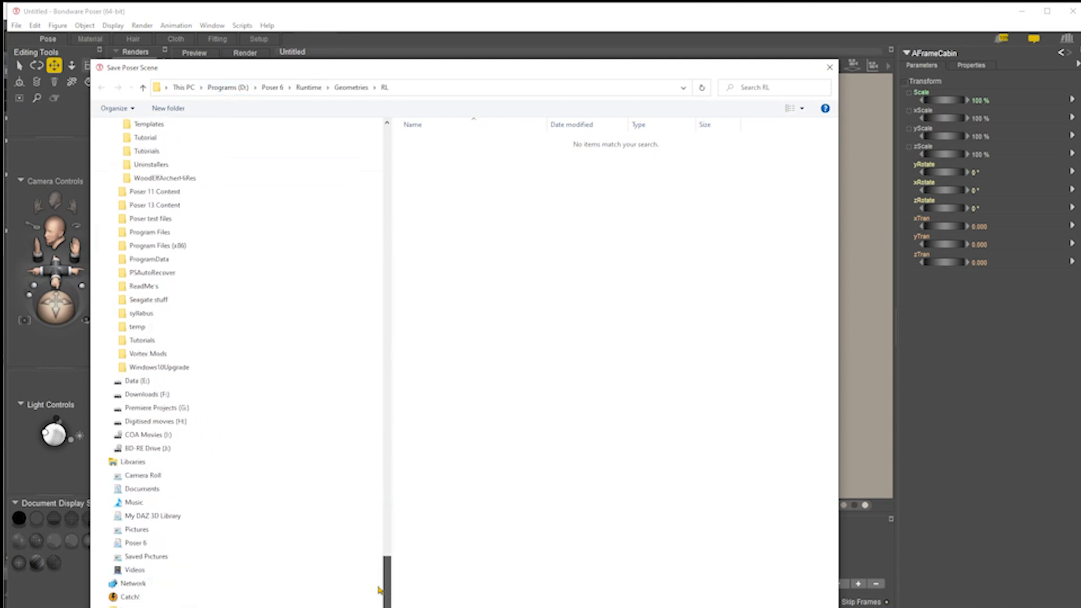
click(128, 383)
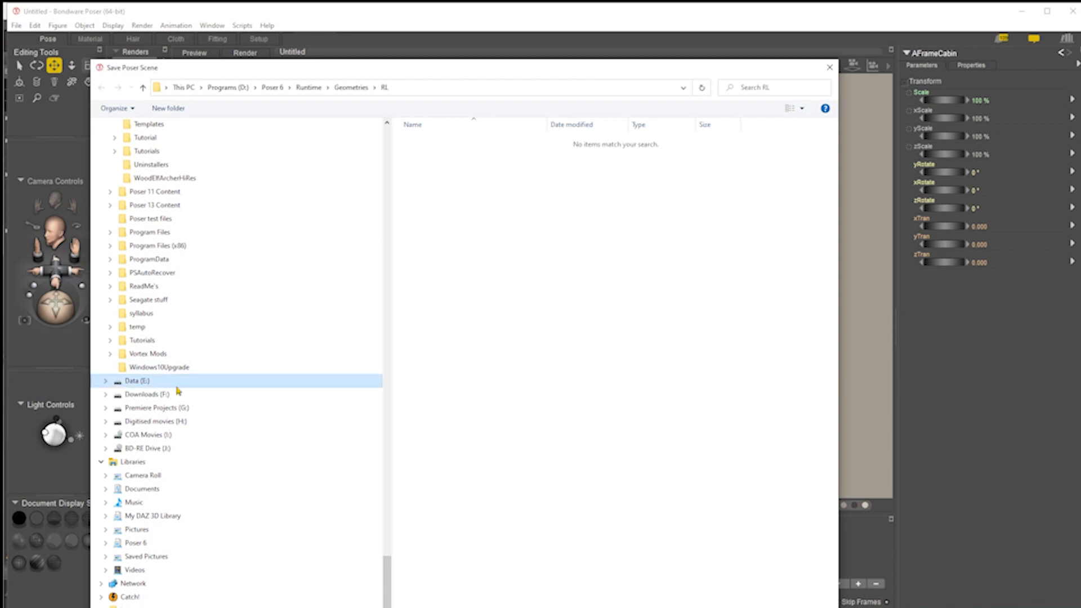
double_click(425, 497)
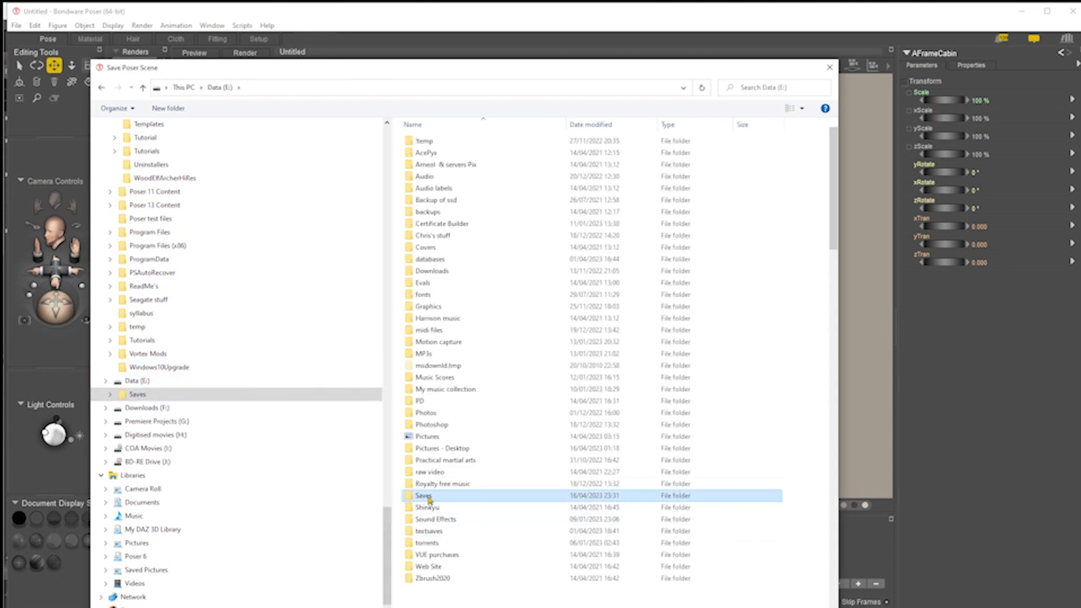
scroll(583, 555, down, 10)
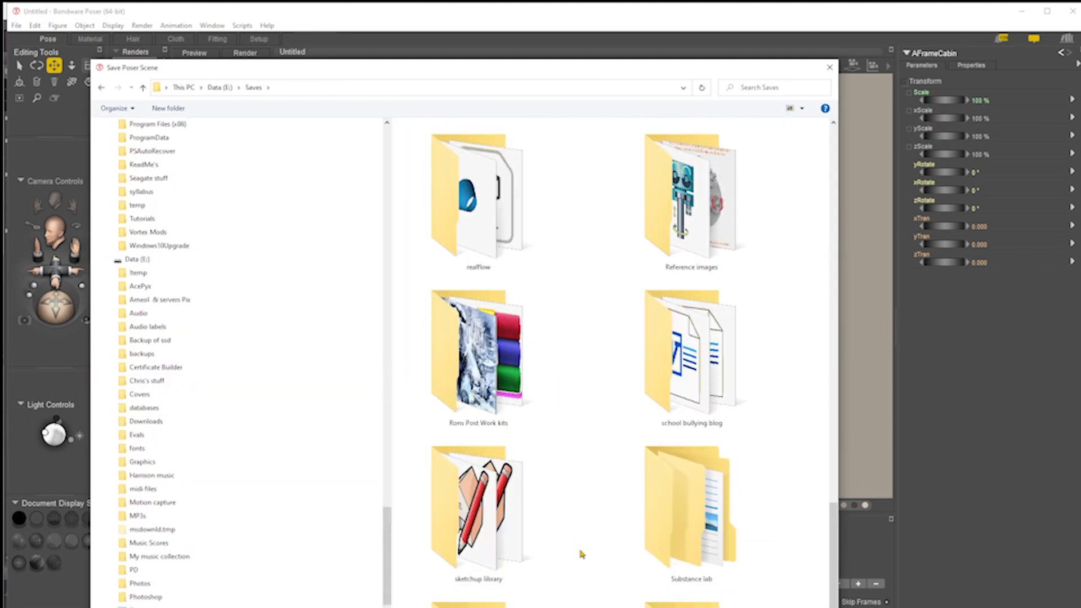
scroll(690, 510, up, 3)
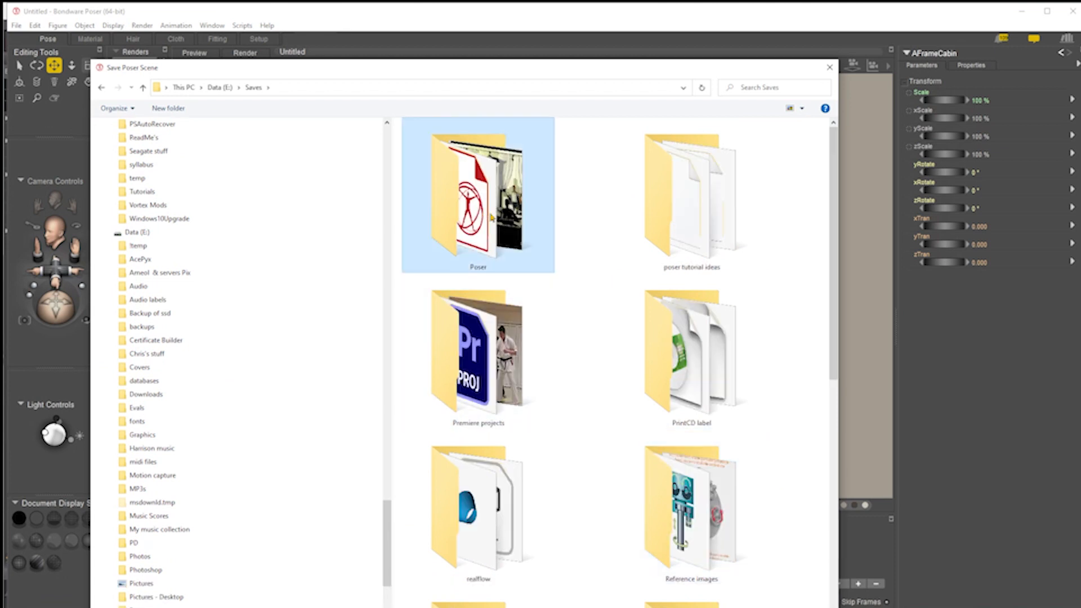
double_click(491, 216)
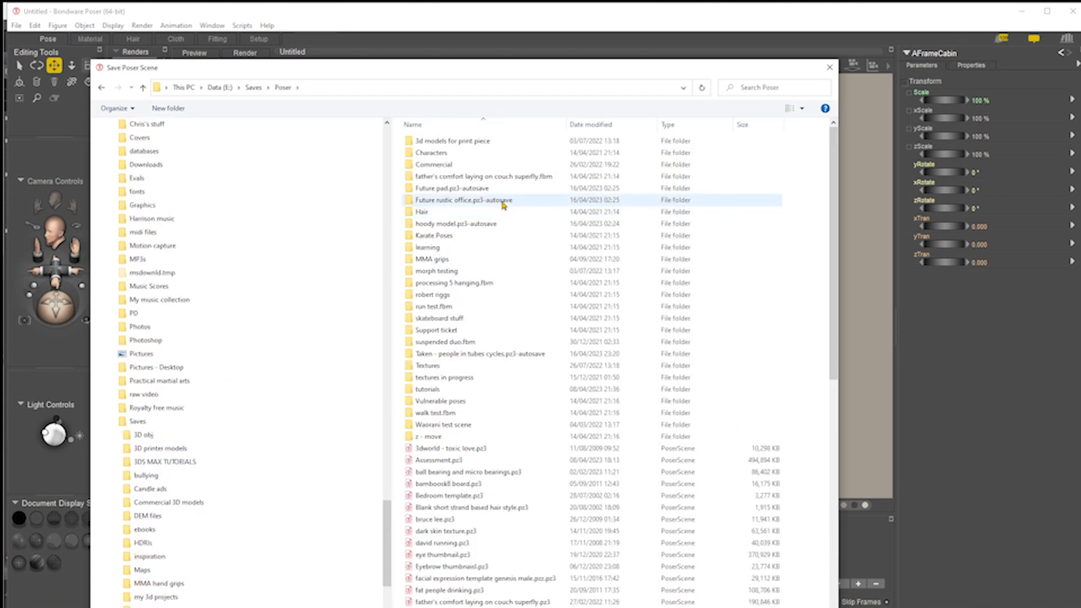
double_click(434, 389)
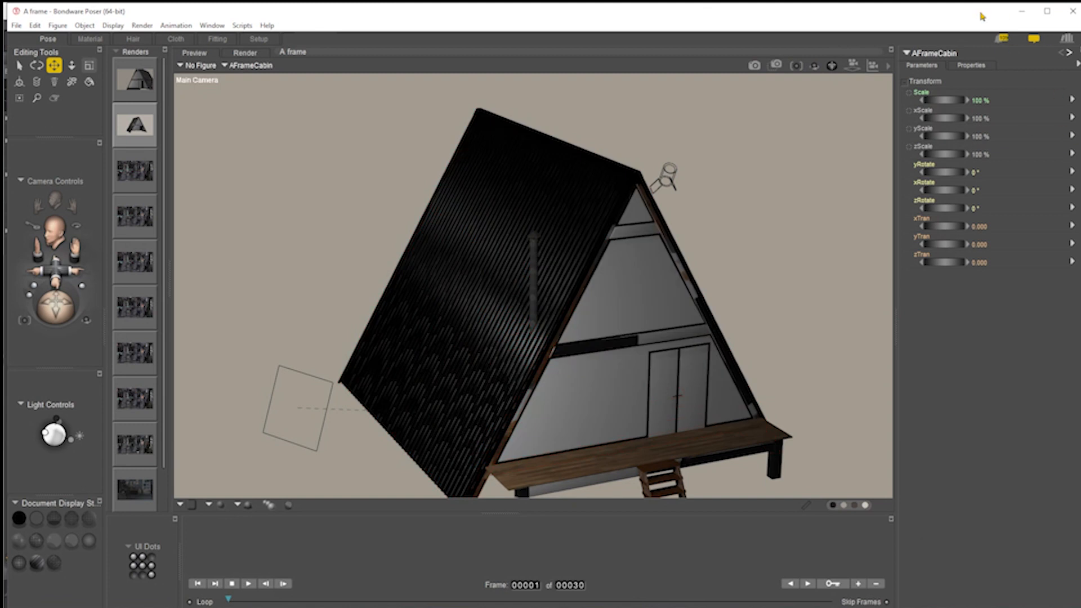
Orbit the Main Camera to a near-level view of the whole cabin and save the current SuperFly render settings.
drag(56, 303, 77, 313)
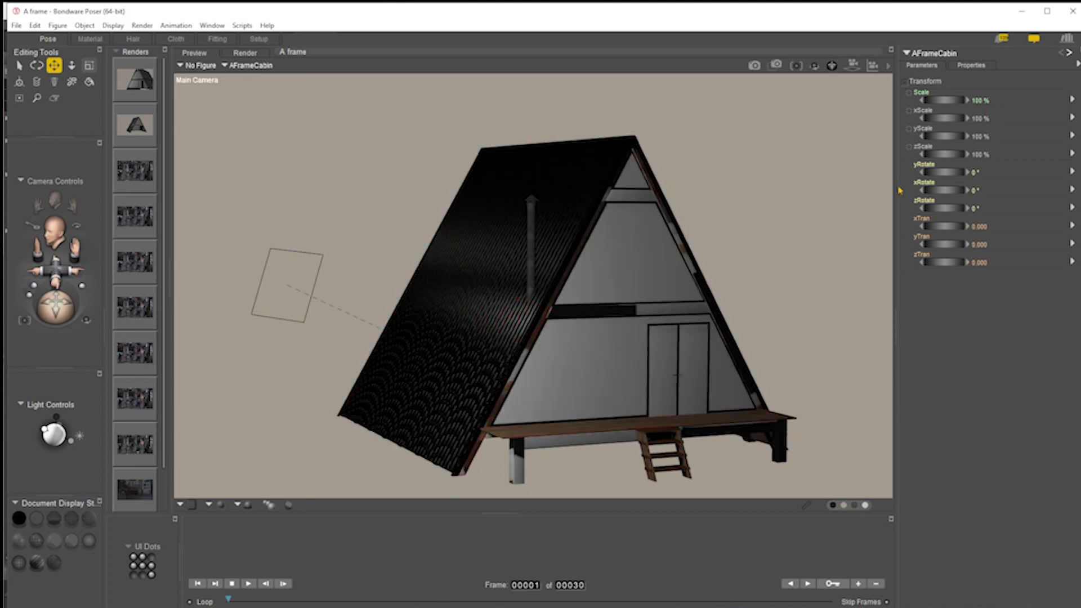
click(889, 67)
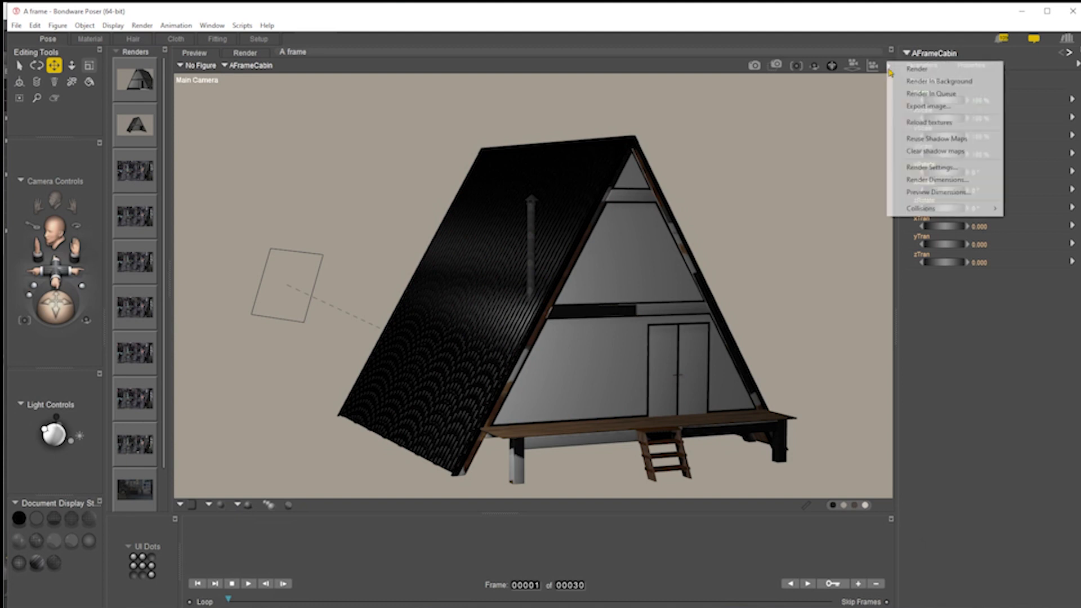
click(932, 168)
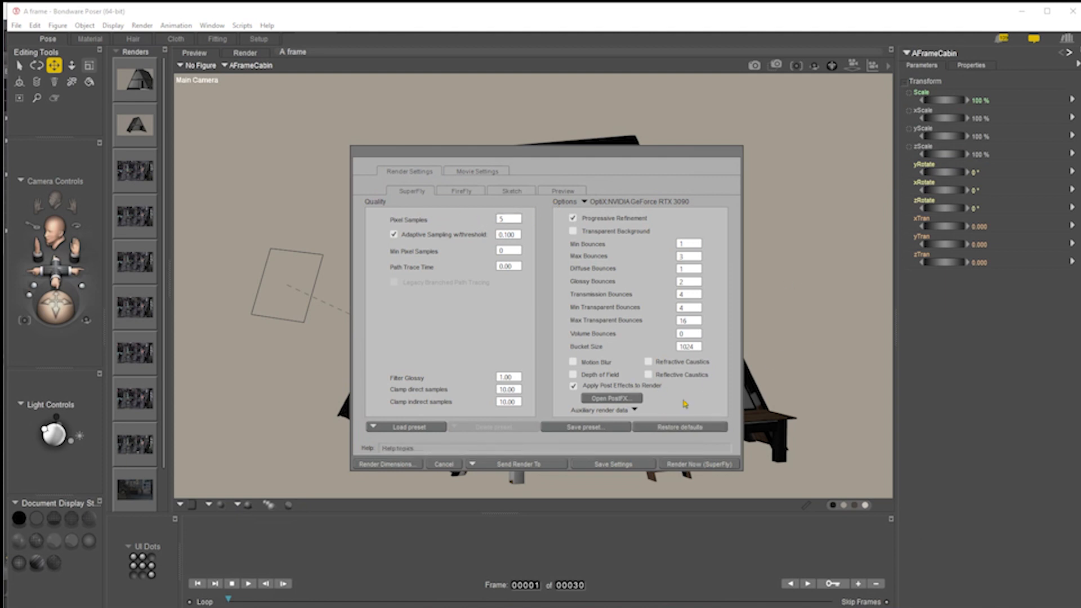
click(622, 464)
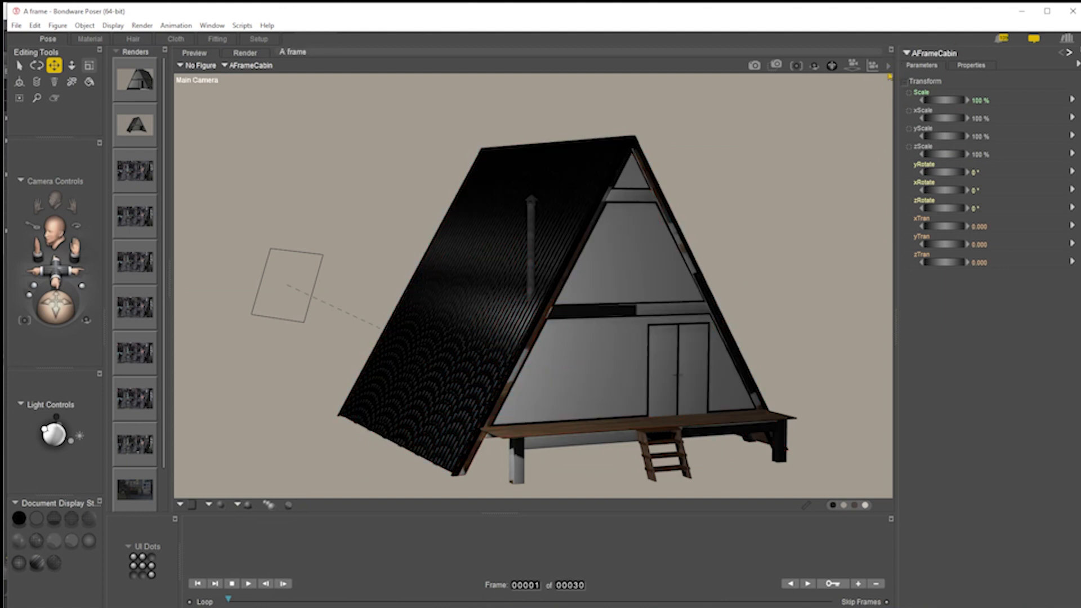
Accept render dimensions that match the preview window and render the cabin with SuperFly.
click(890, 66)
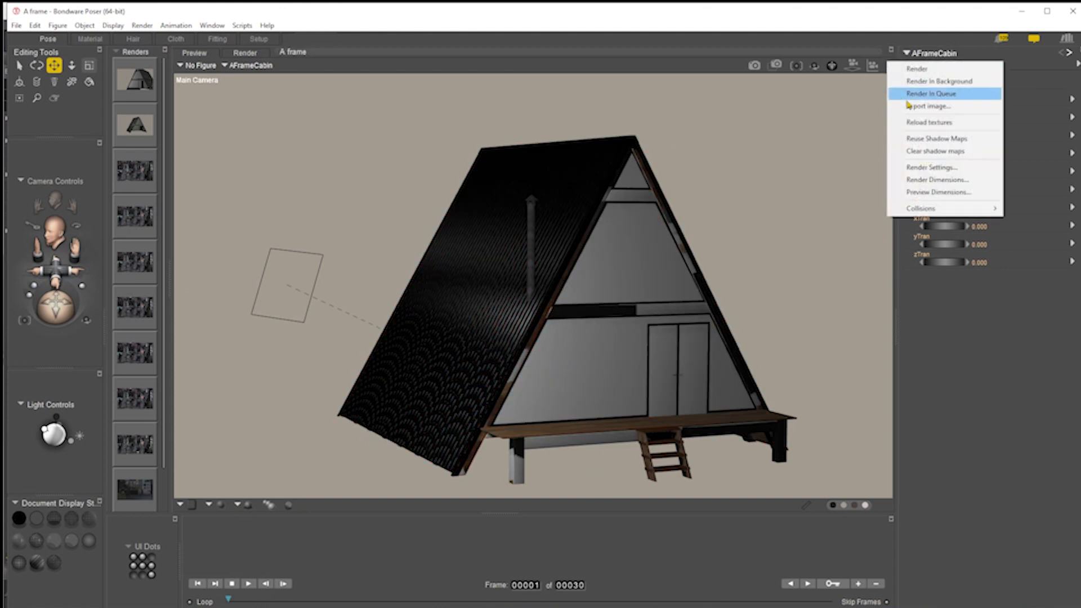
click(935, 180)
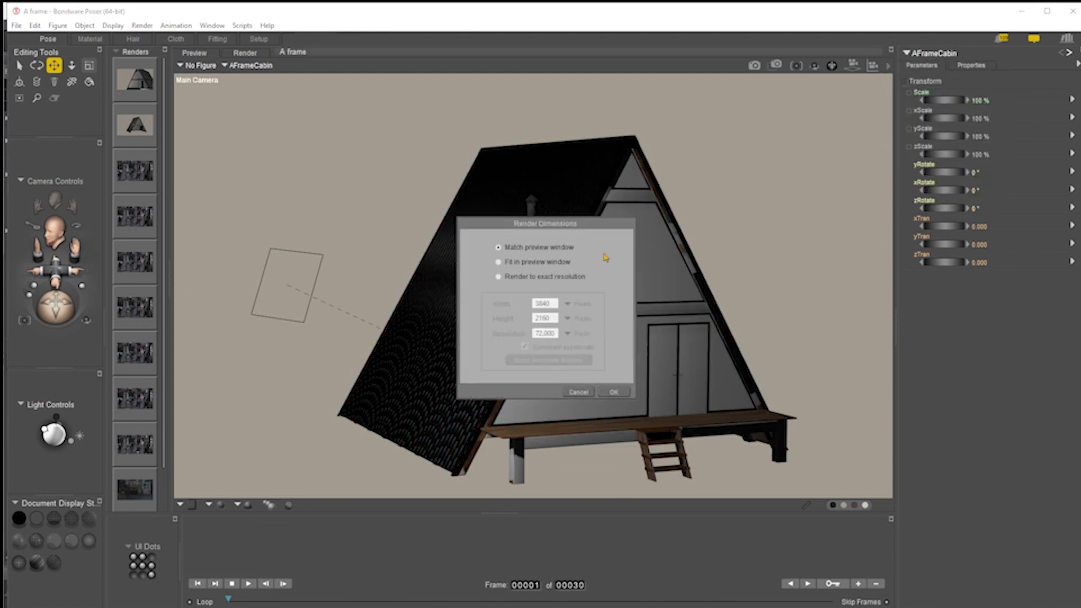
click(614, 392)
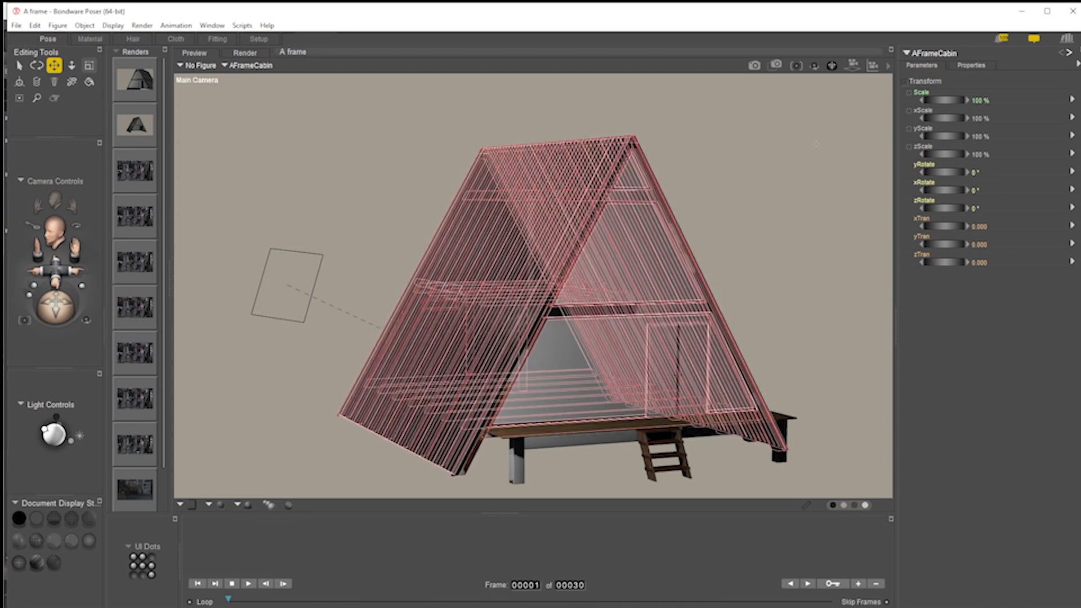
click(755, 66)
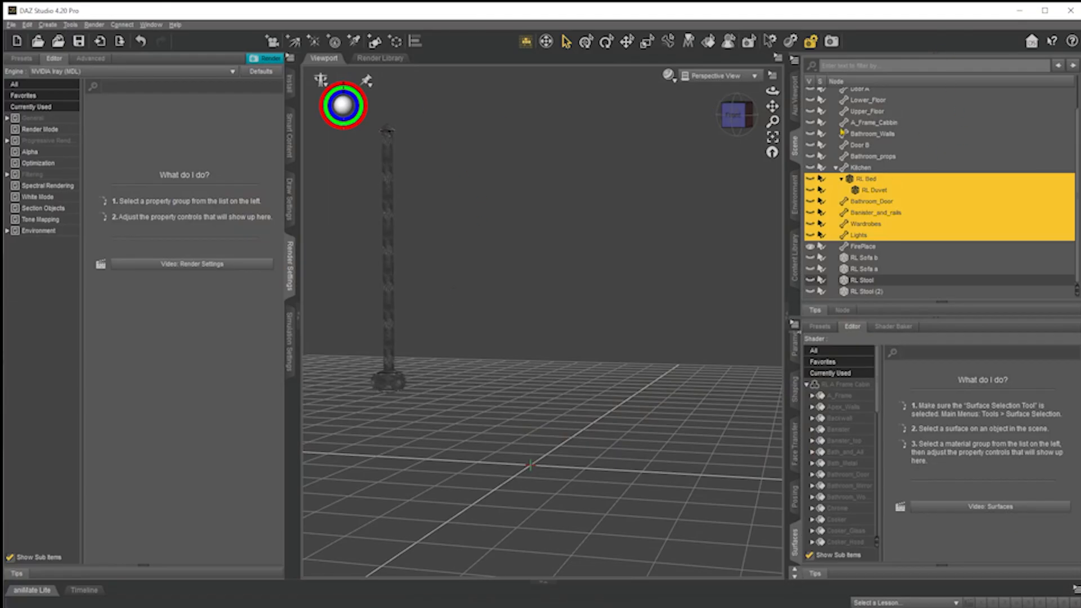
Switch to DAZ Studio and replace the cabin in the scene with RL A Frame Cabin Full from the RavenLoor architecture content.
scroll(882, 106, up, 2)
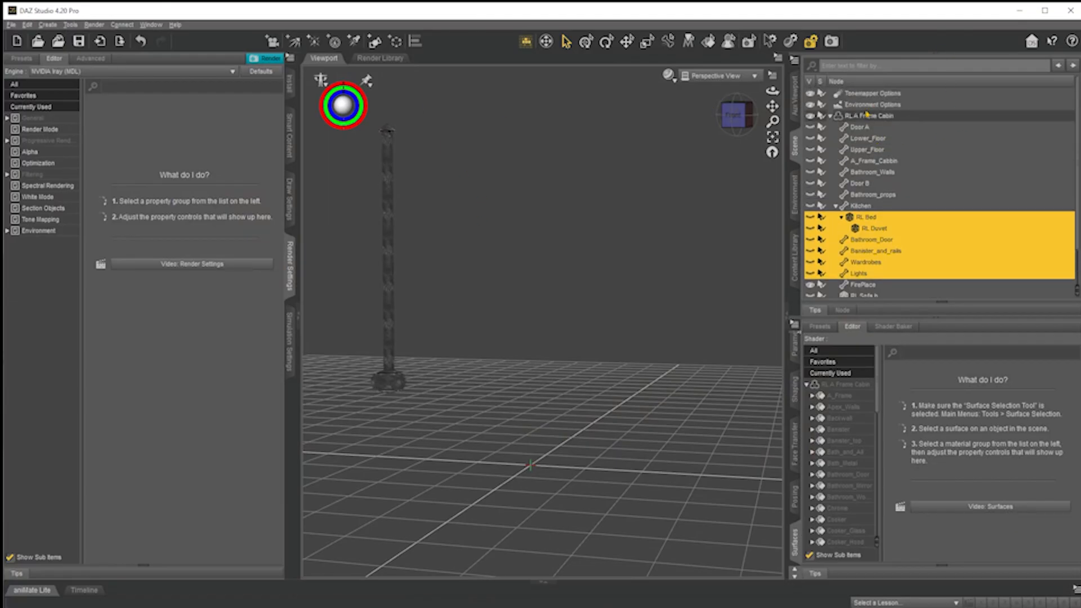
key(Delete)
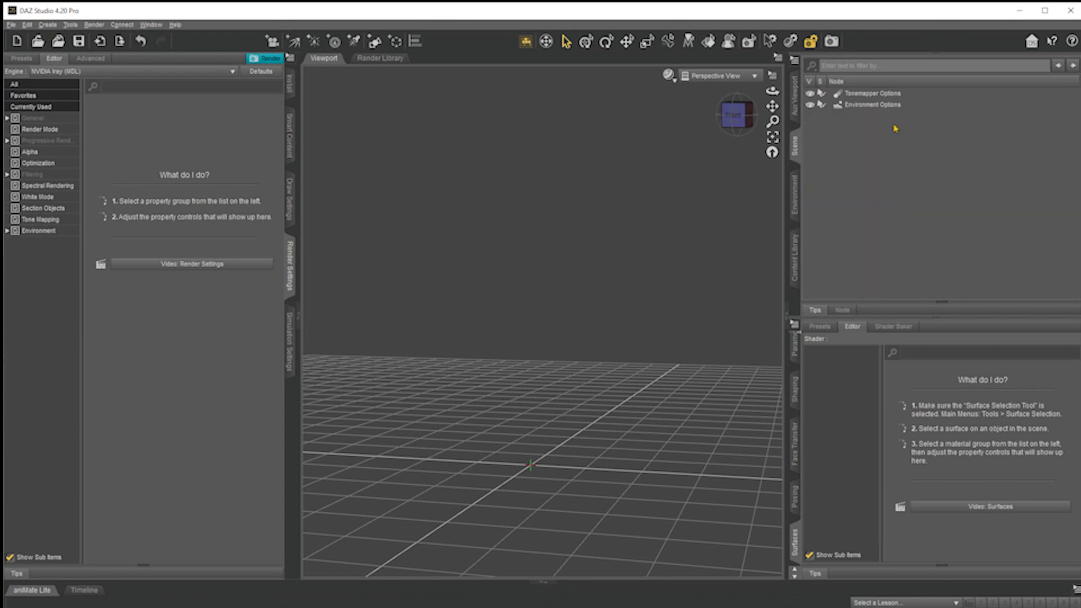
click(795, 258)
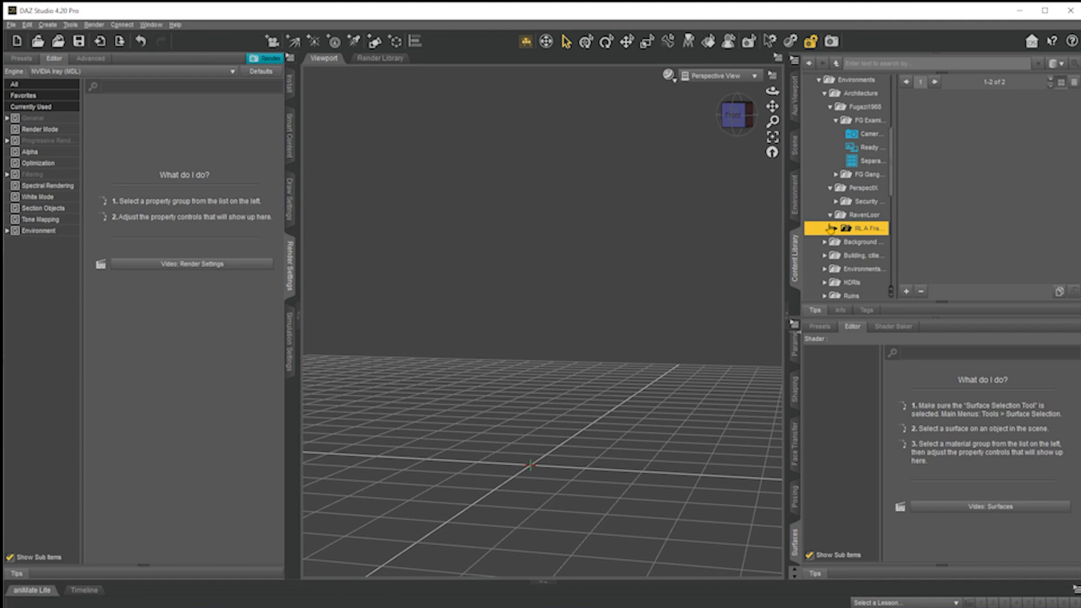
click(835, 229)
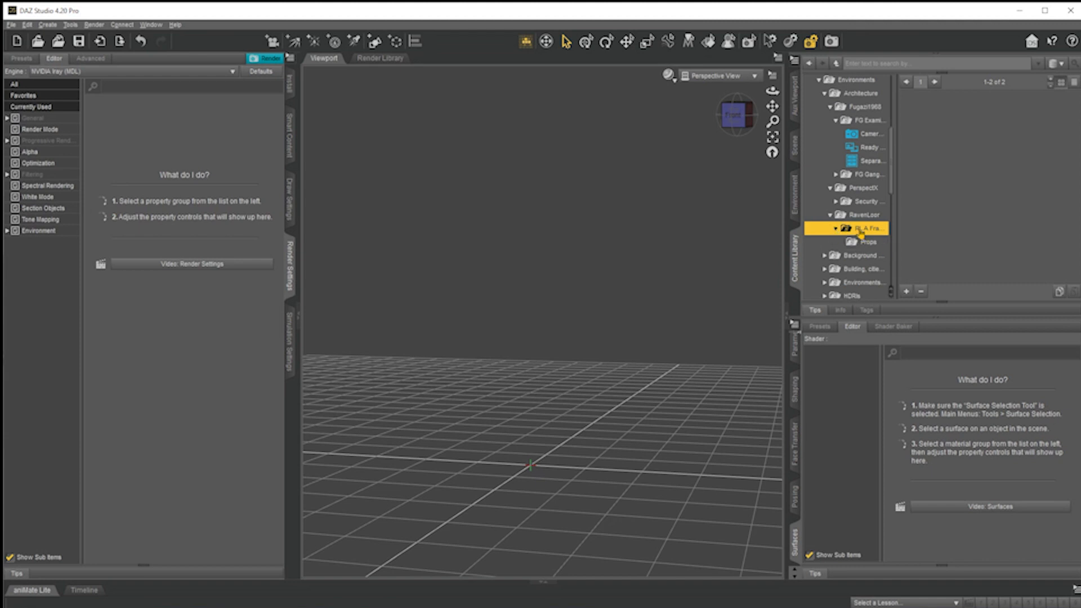
click(865, 218)
double_click(863, 219)
double_click(863, 220)
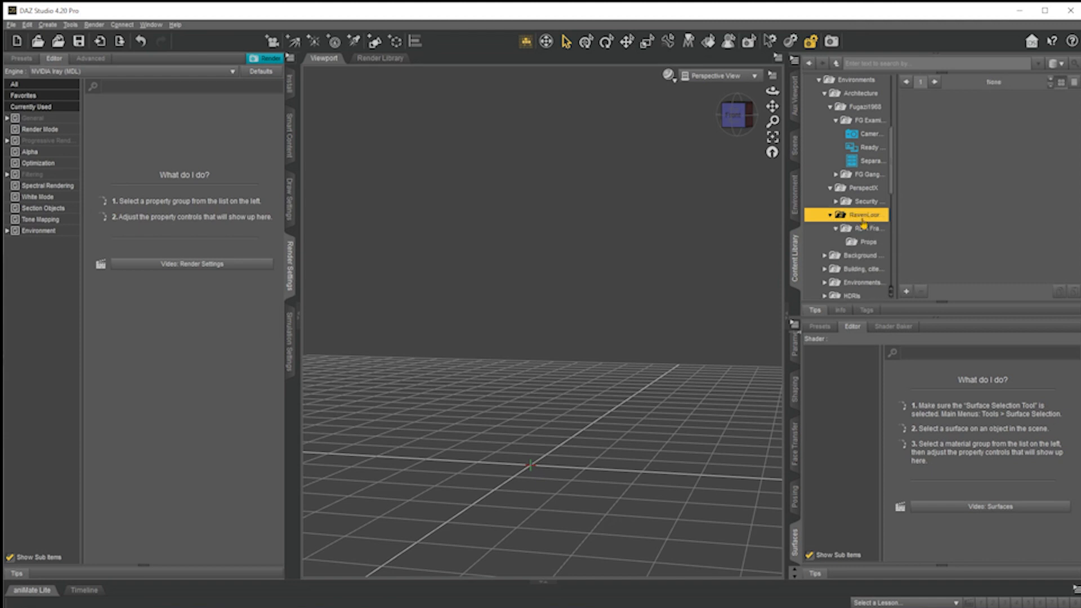
double_click(875, 229)
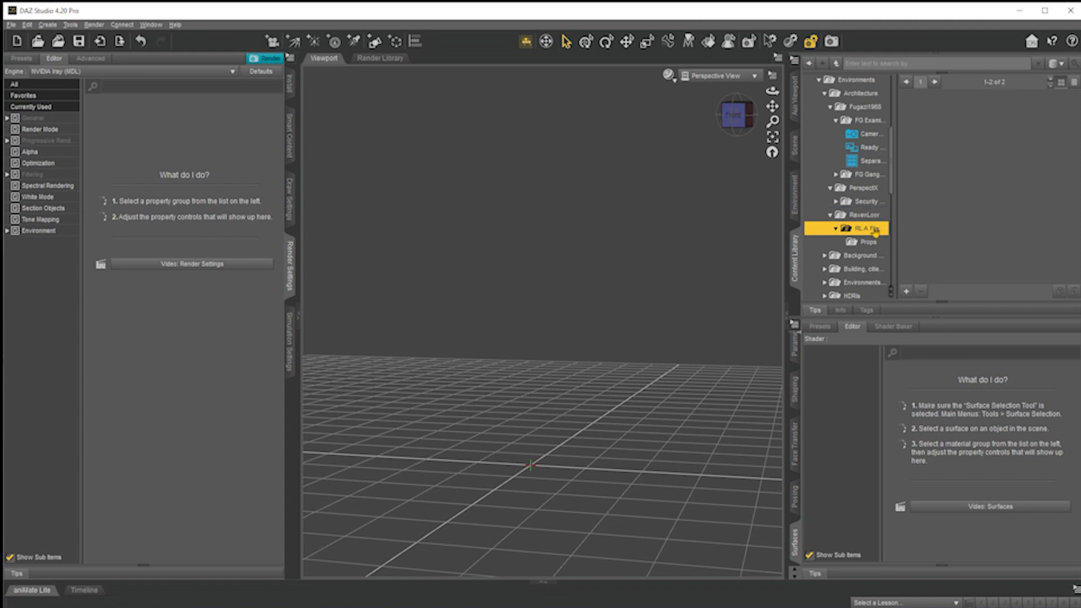
double_click(874, 230)
drag(897, 222, 952, 223)
double_click(987, 120)
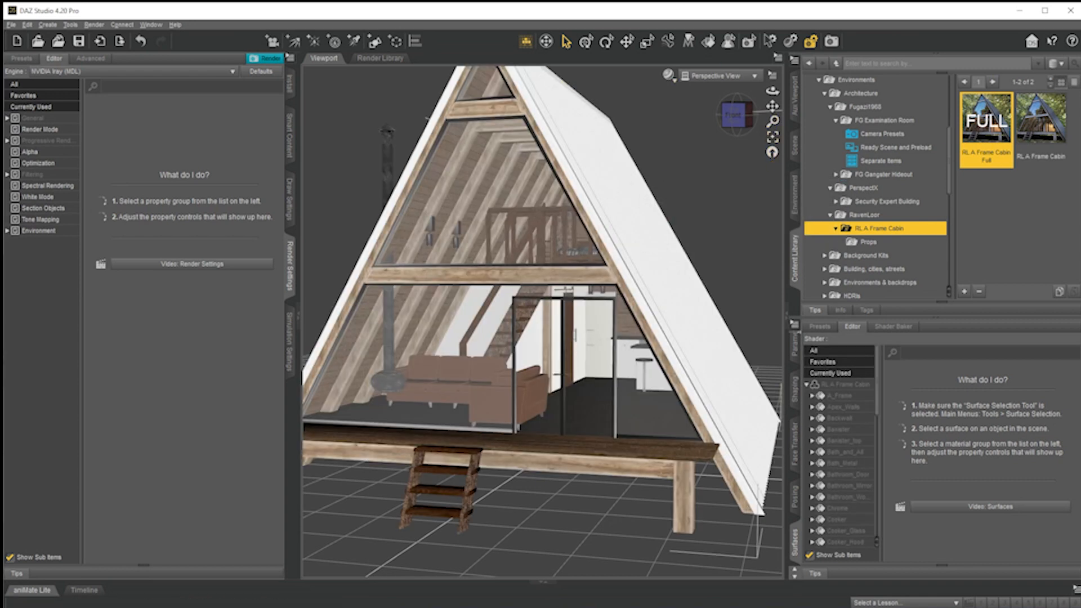
Orbit the DAZ Studio perspective view so the cabin's front and roof side resemble the Poser angle, and render the scene.
click(737, 116)
drag(737, 115, 765, 121)
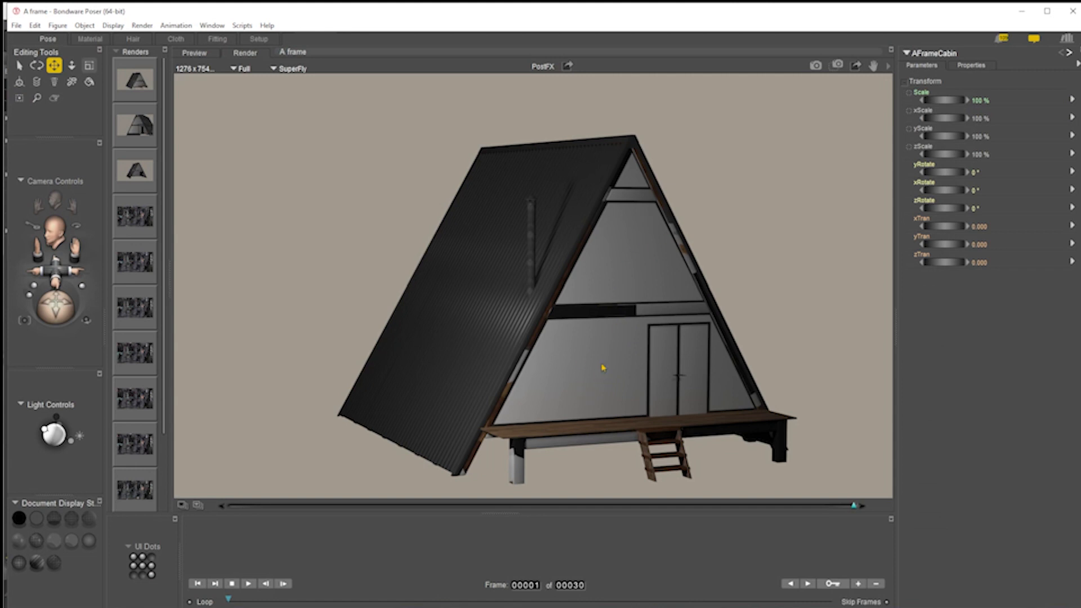
click(630, 258)
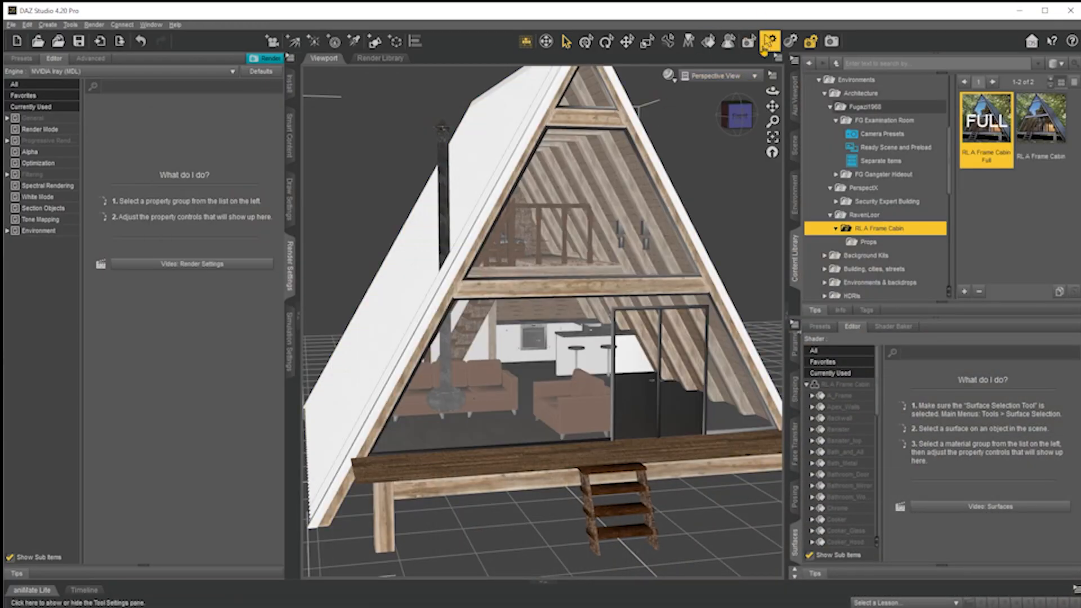
click(832, 41)
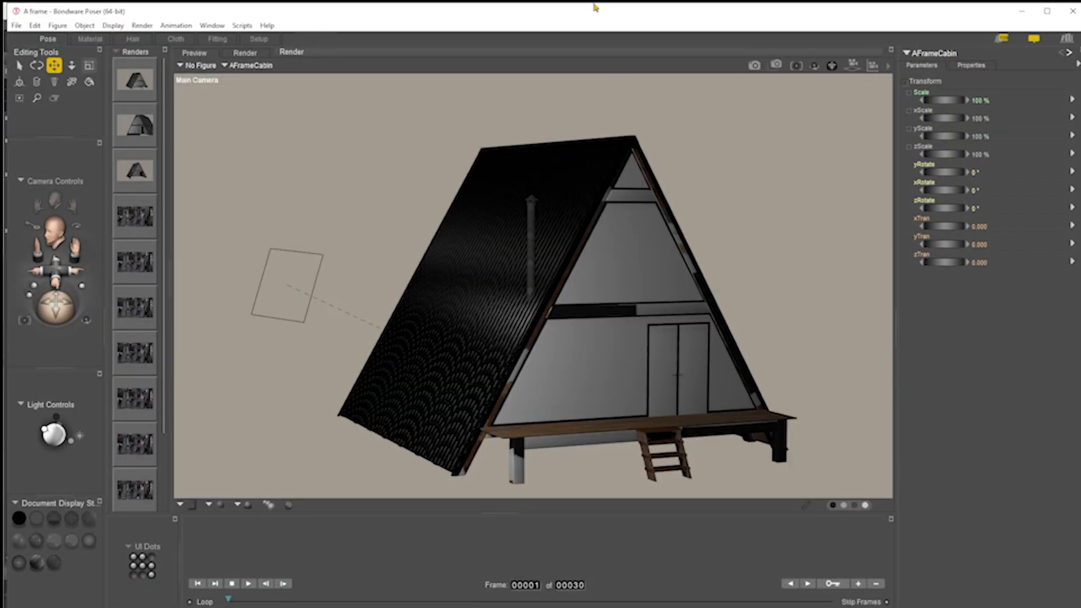
Switch to Poser and display the newest SuperFly render of the cabin.
click(148, 97)
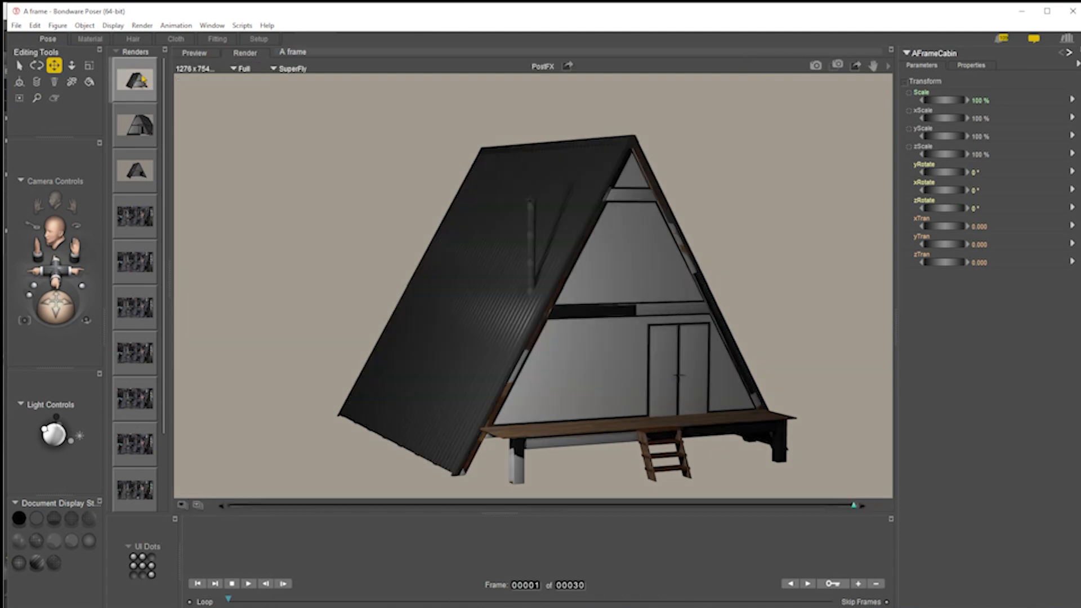